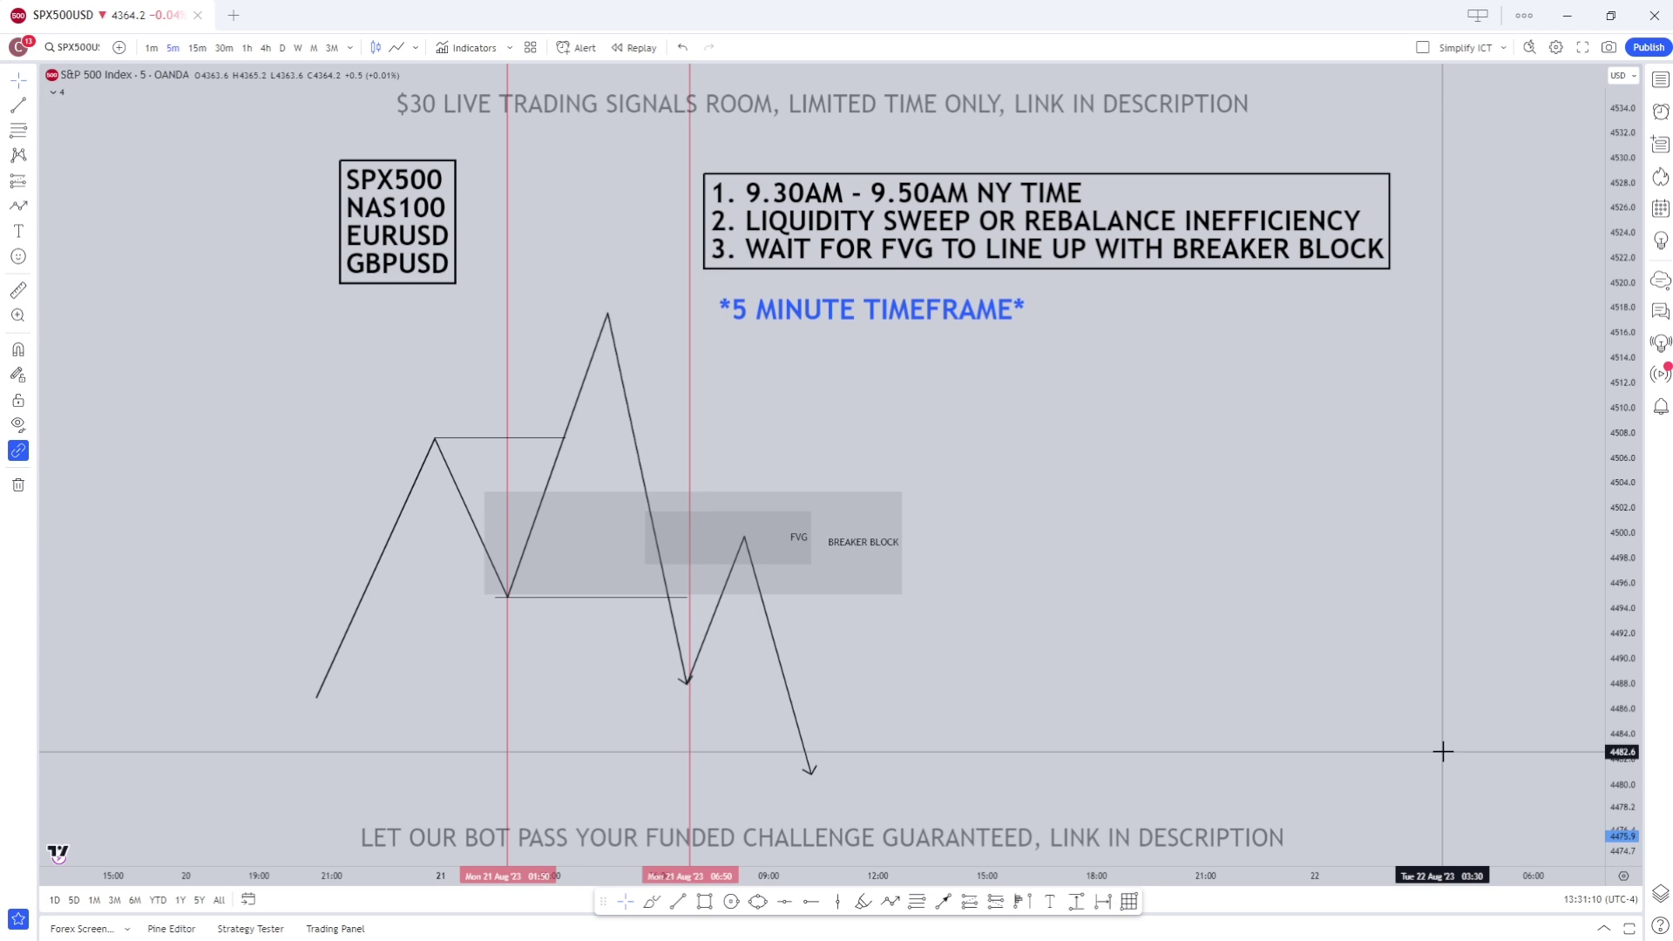
pyautogui.click(903, 543)
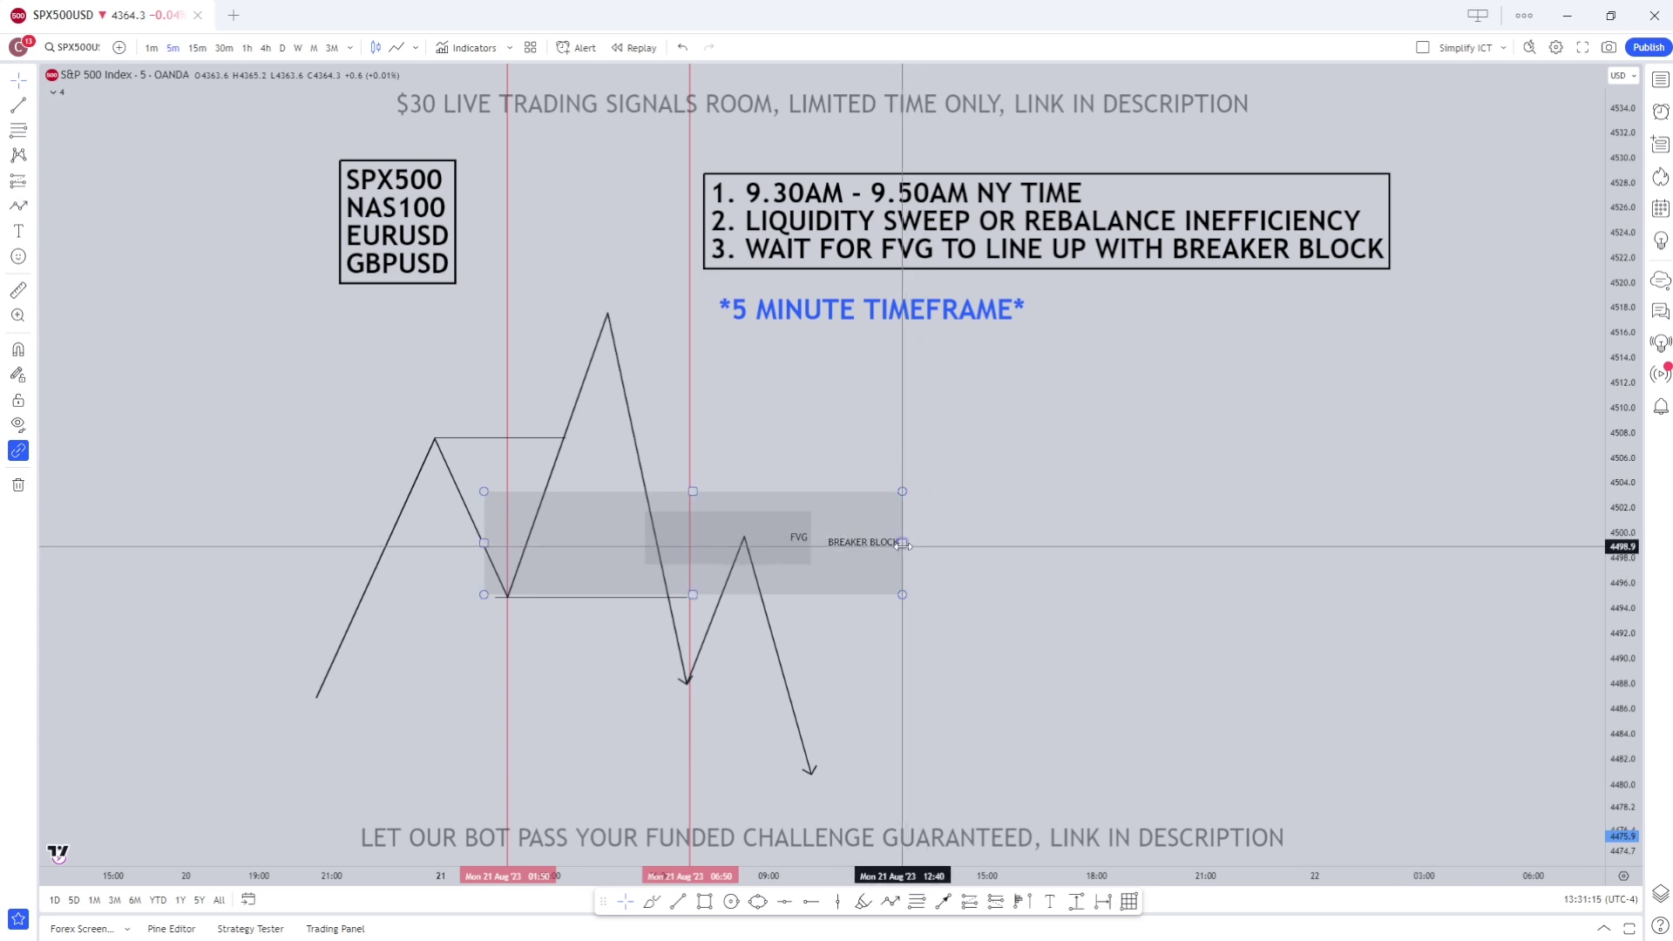
pyautogui.click(1087, 500)
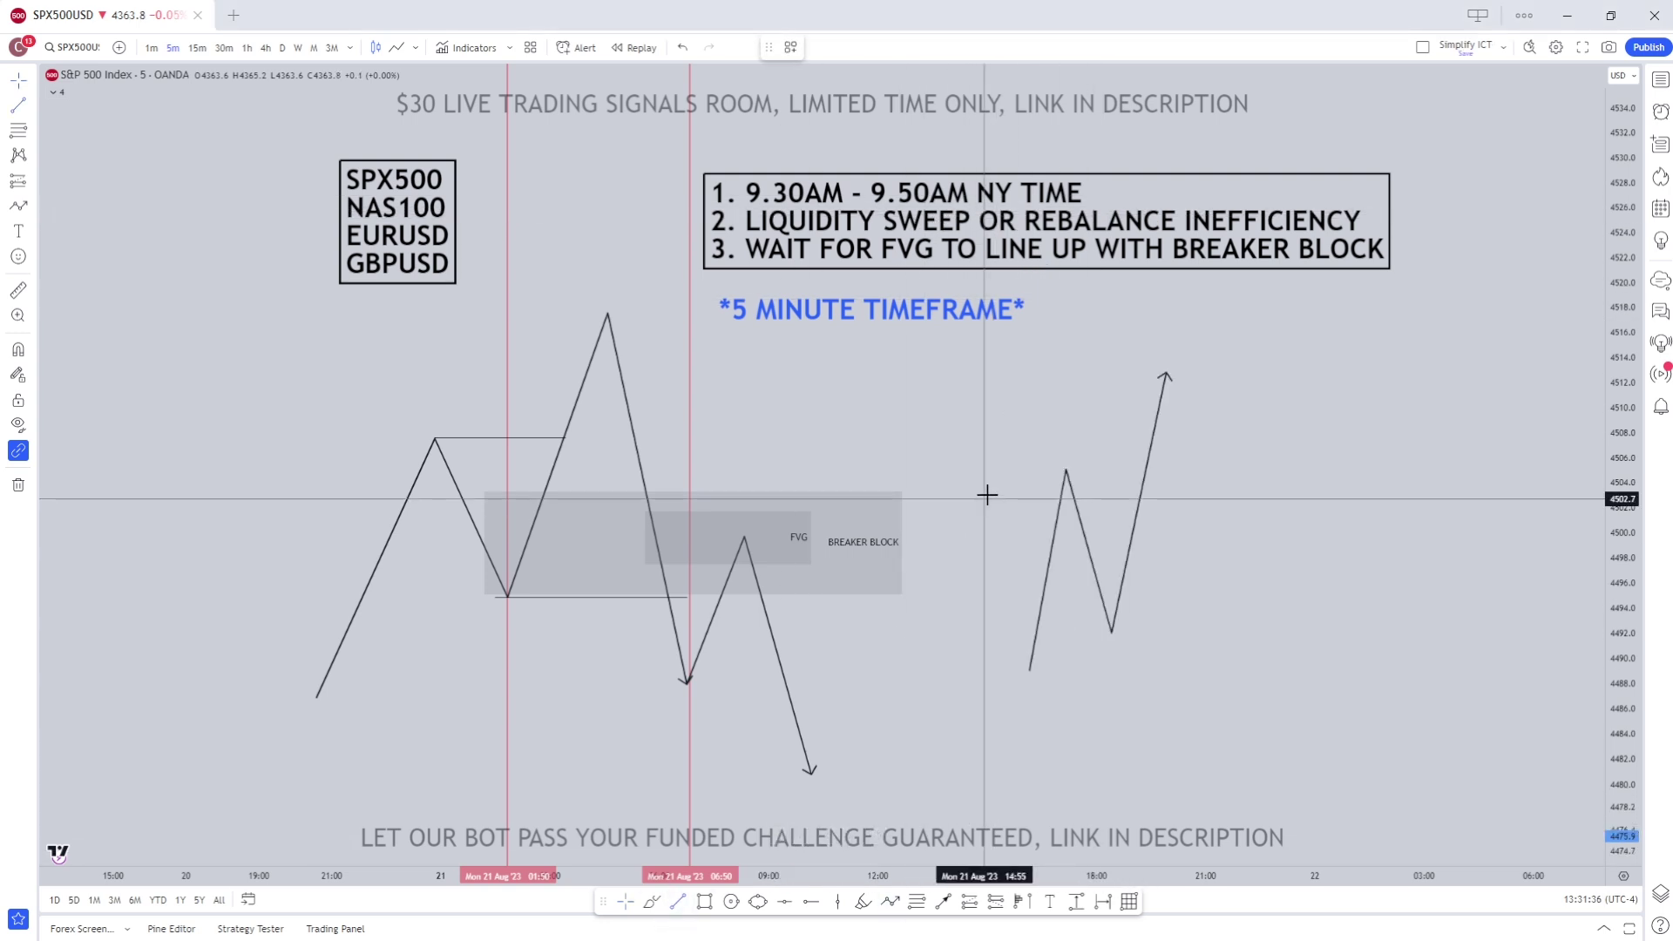
# - Draw a horizontal trend line from the second sketch's first peak at 4505.1 across its rising leg
pyautogui.click(1061, 469)
pyautogui.click(1178, 469)
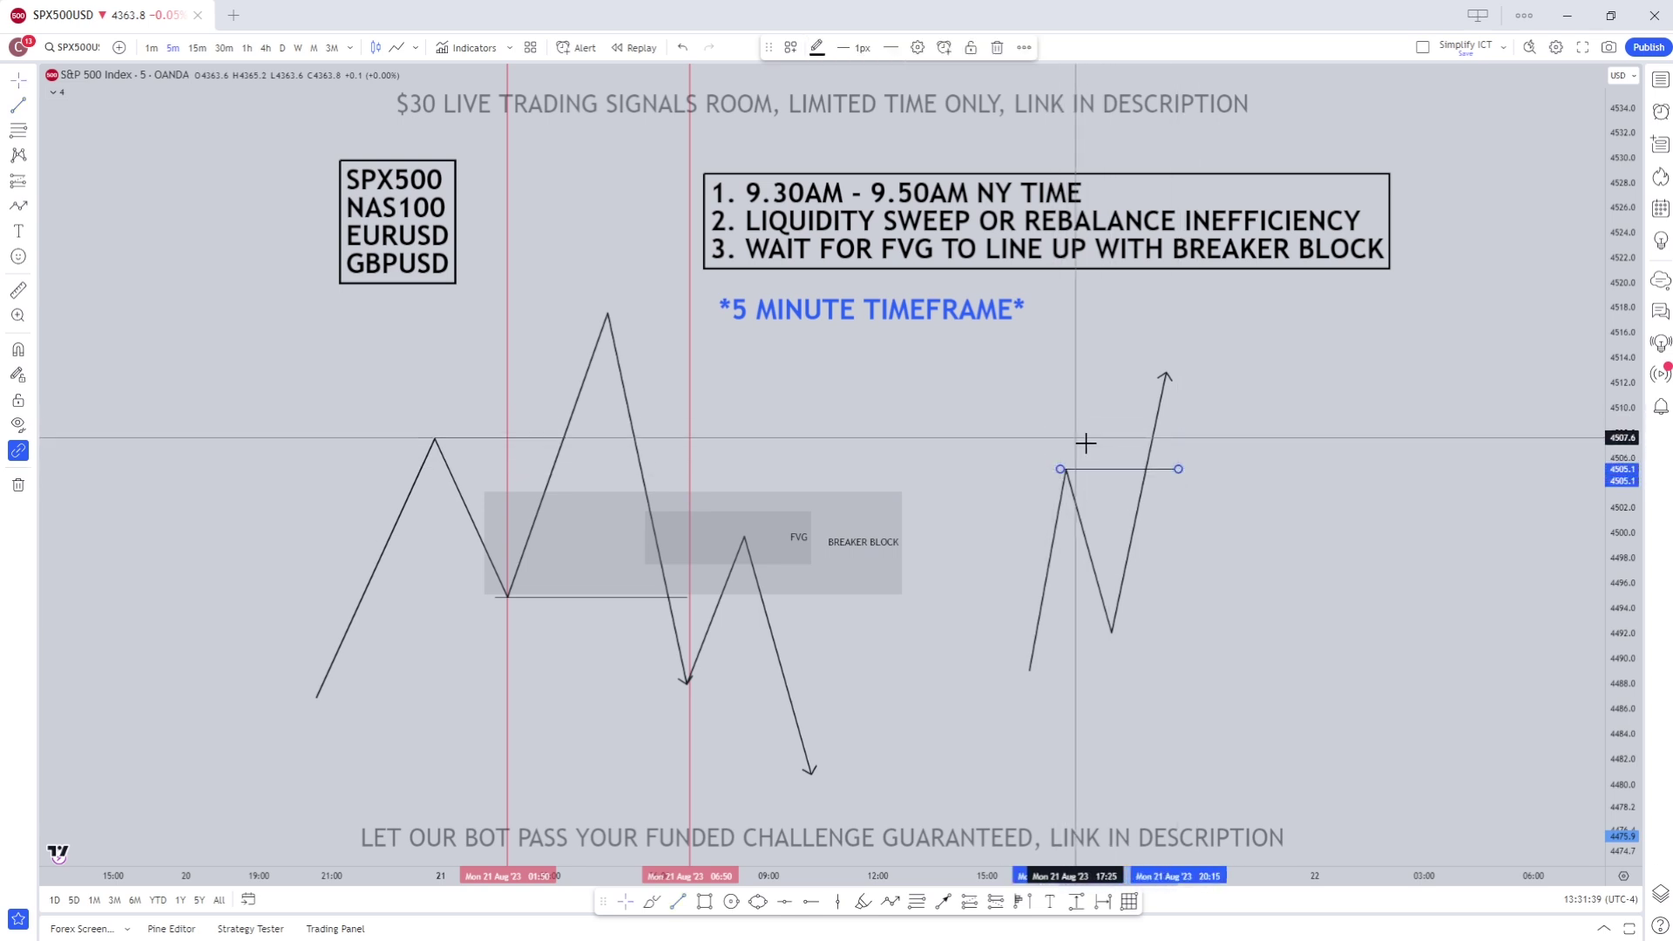
pyautogui.click(1102, 405)
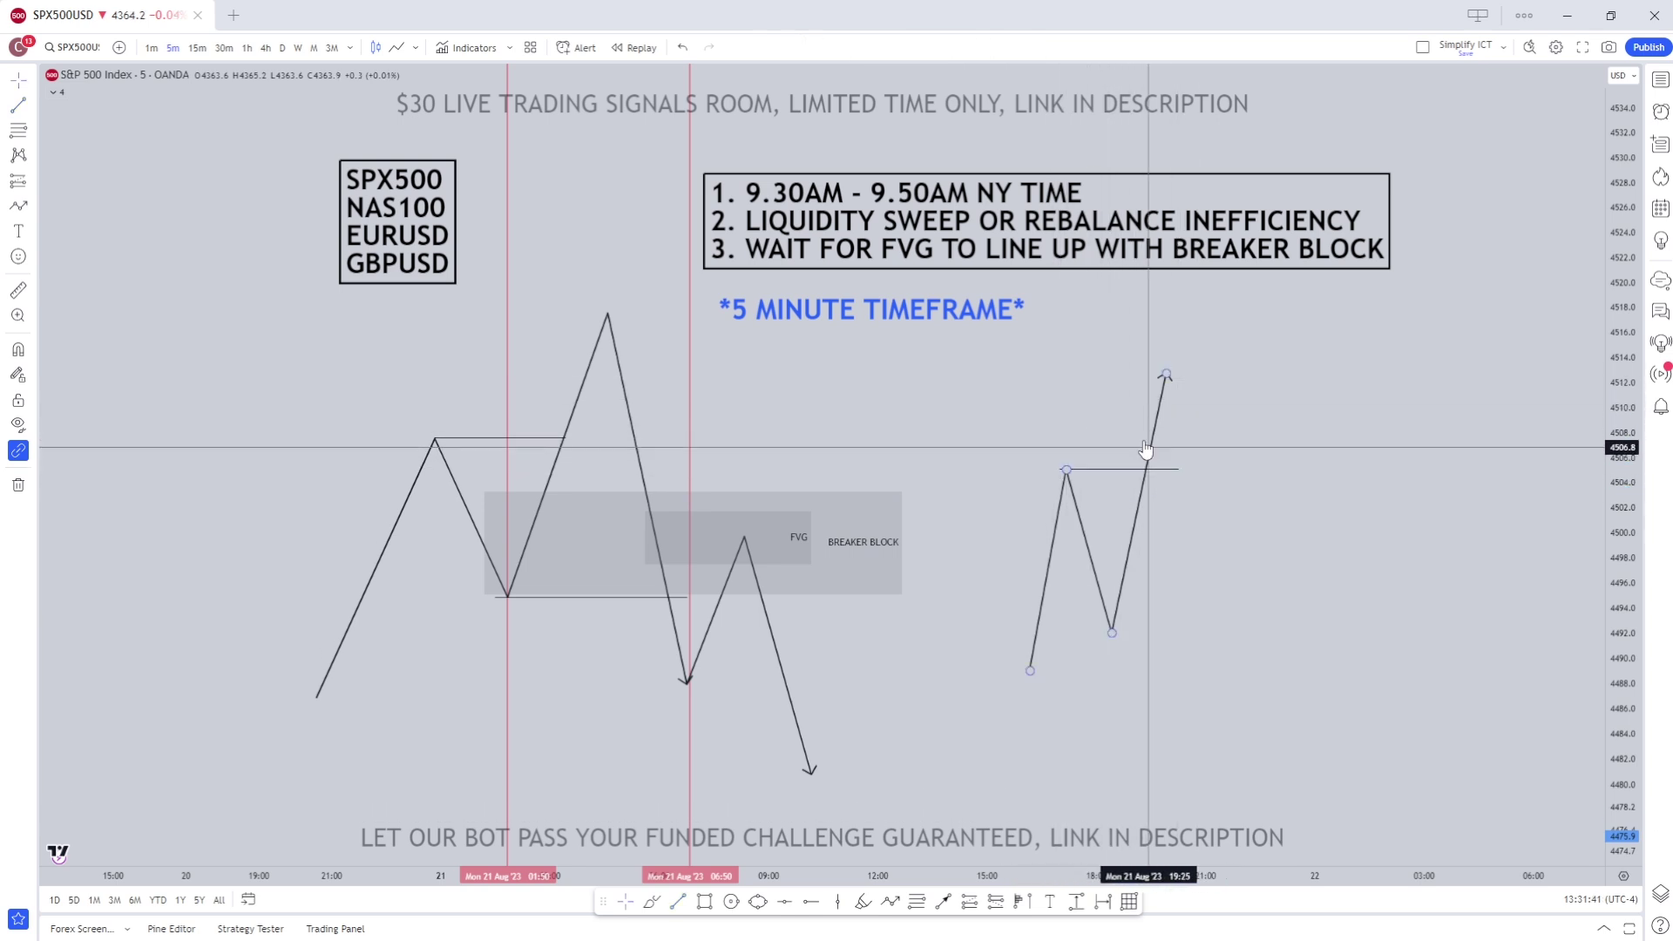
# - Draw a horizontal line from the second sketch's low at about 4492 and add a shaded rectangle directly above it
pyautogui.click(679, 902)
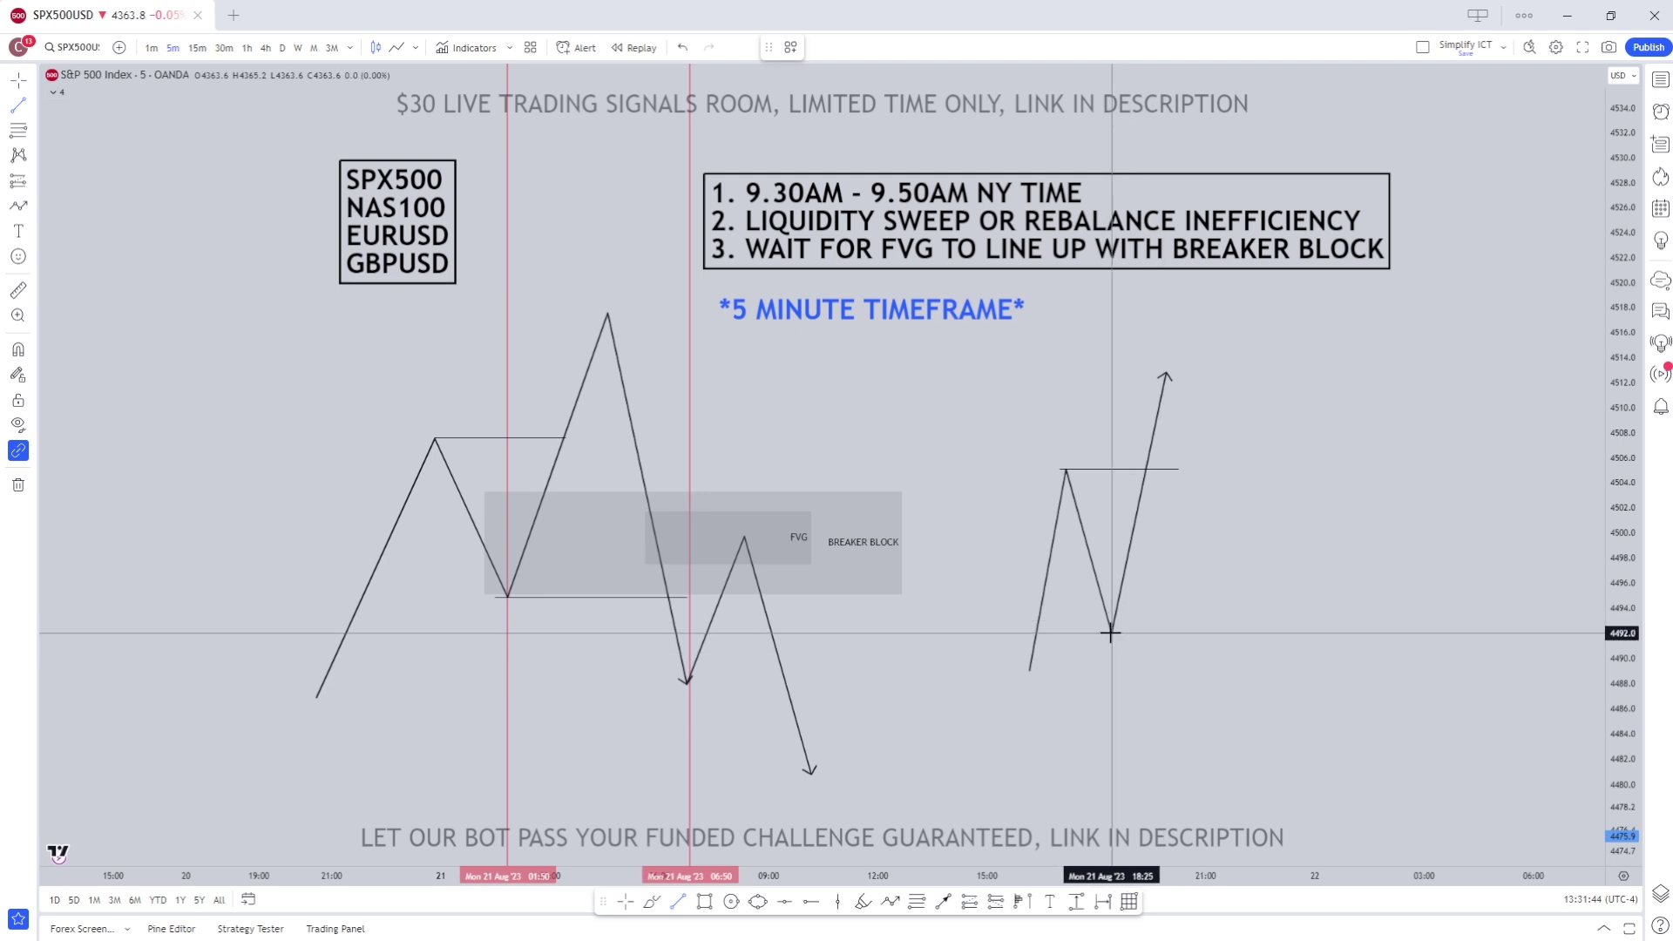
pyautogui.click(1351, 633)
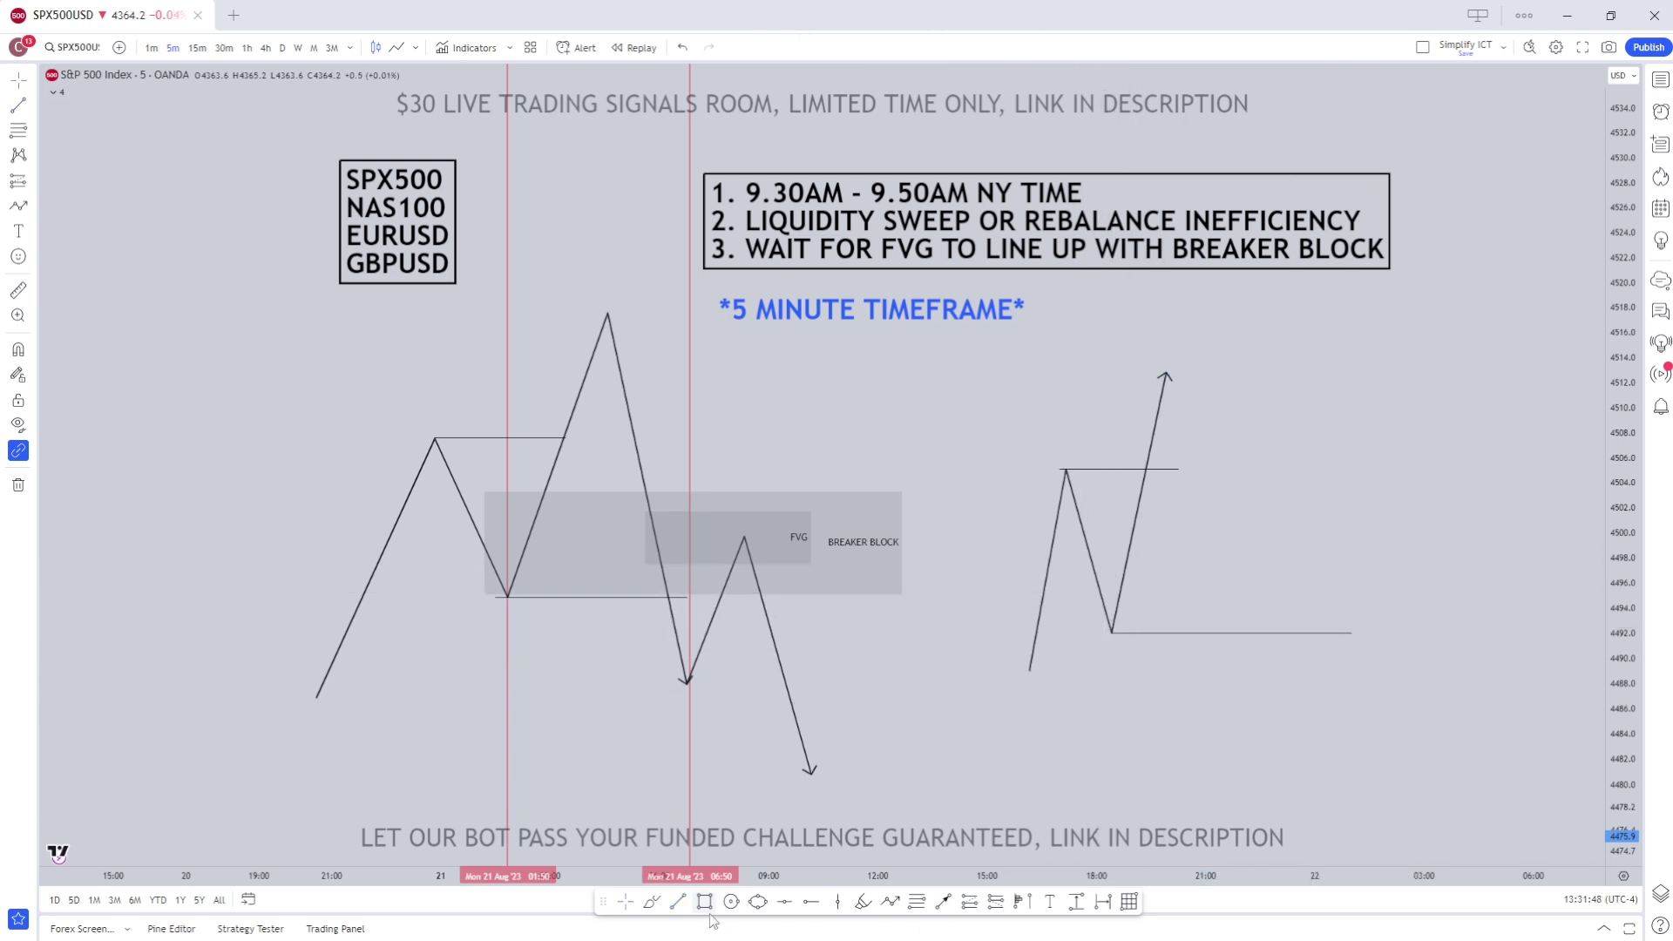
pyautogui.moveTo(1094, 584)
pyautogui.mouseDown()
pyautogui.moveTo(1118, 633)
pyautogui.moveTo(1334, 608)
pyautogui.mouseUp()
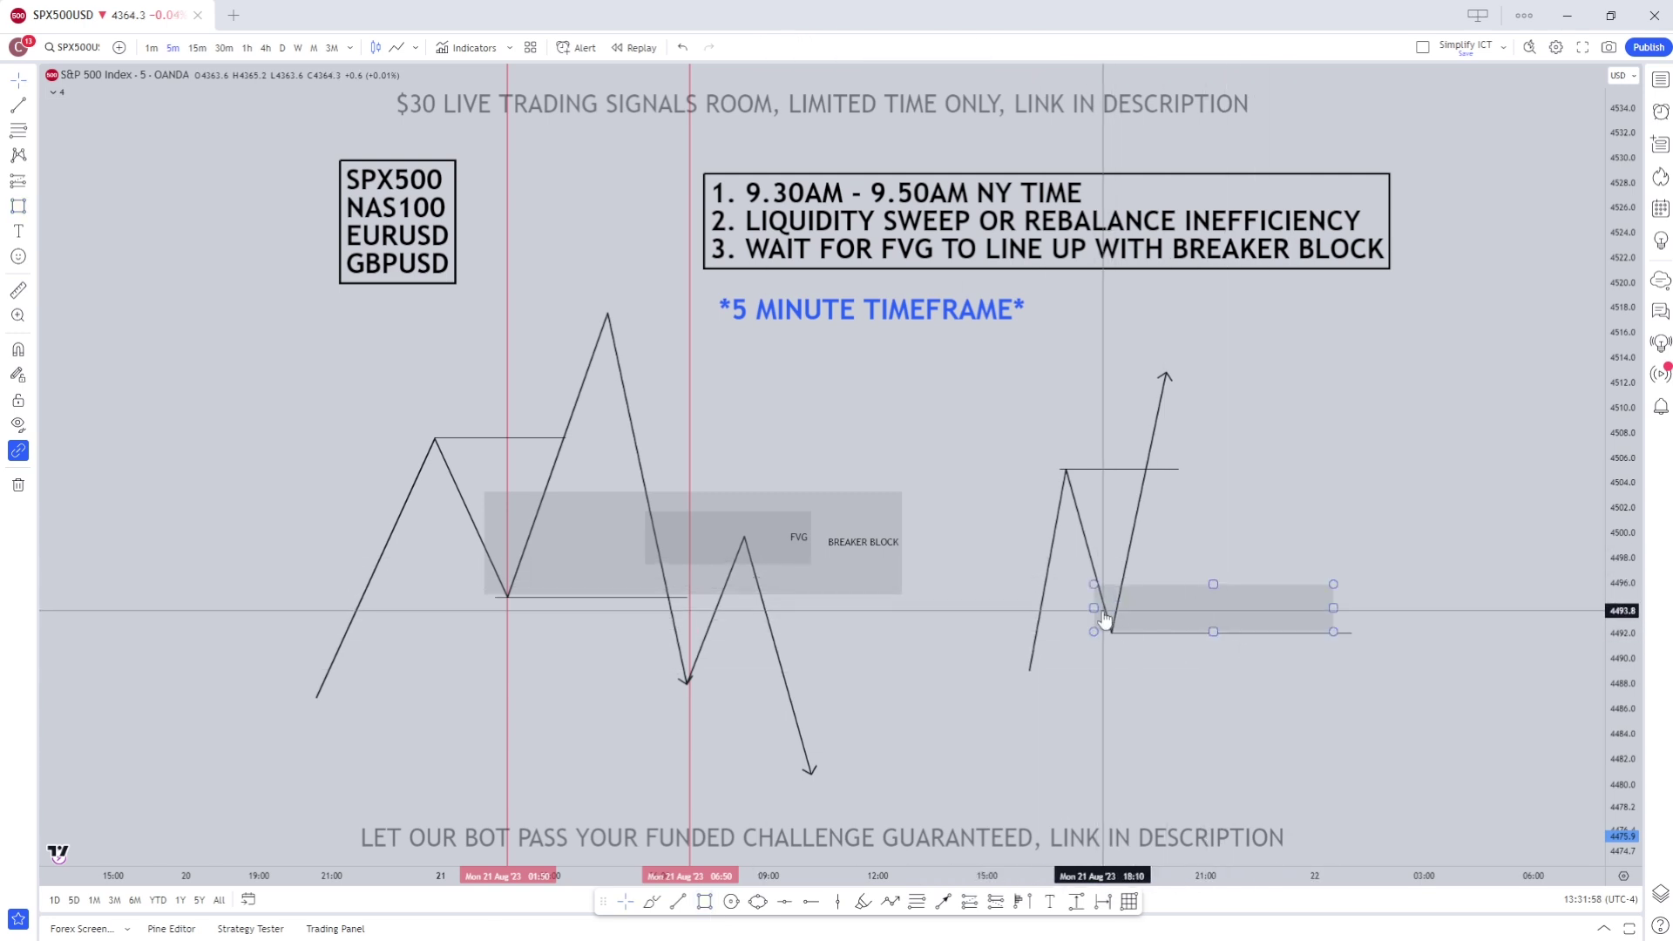
pyautogui.click(1147, 550)
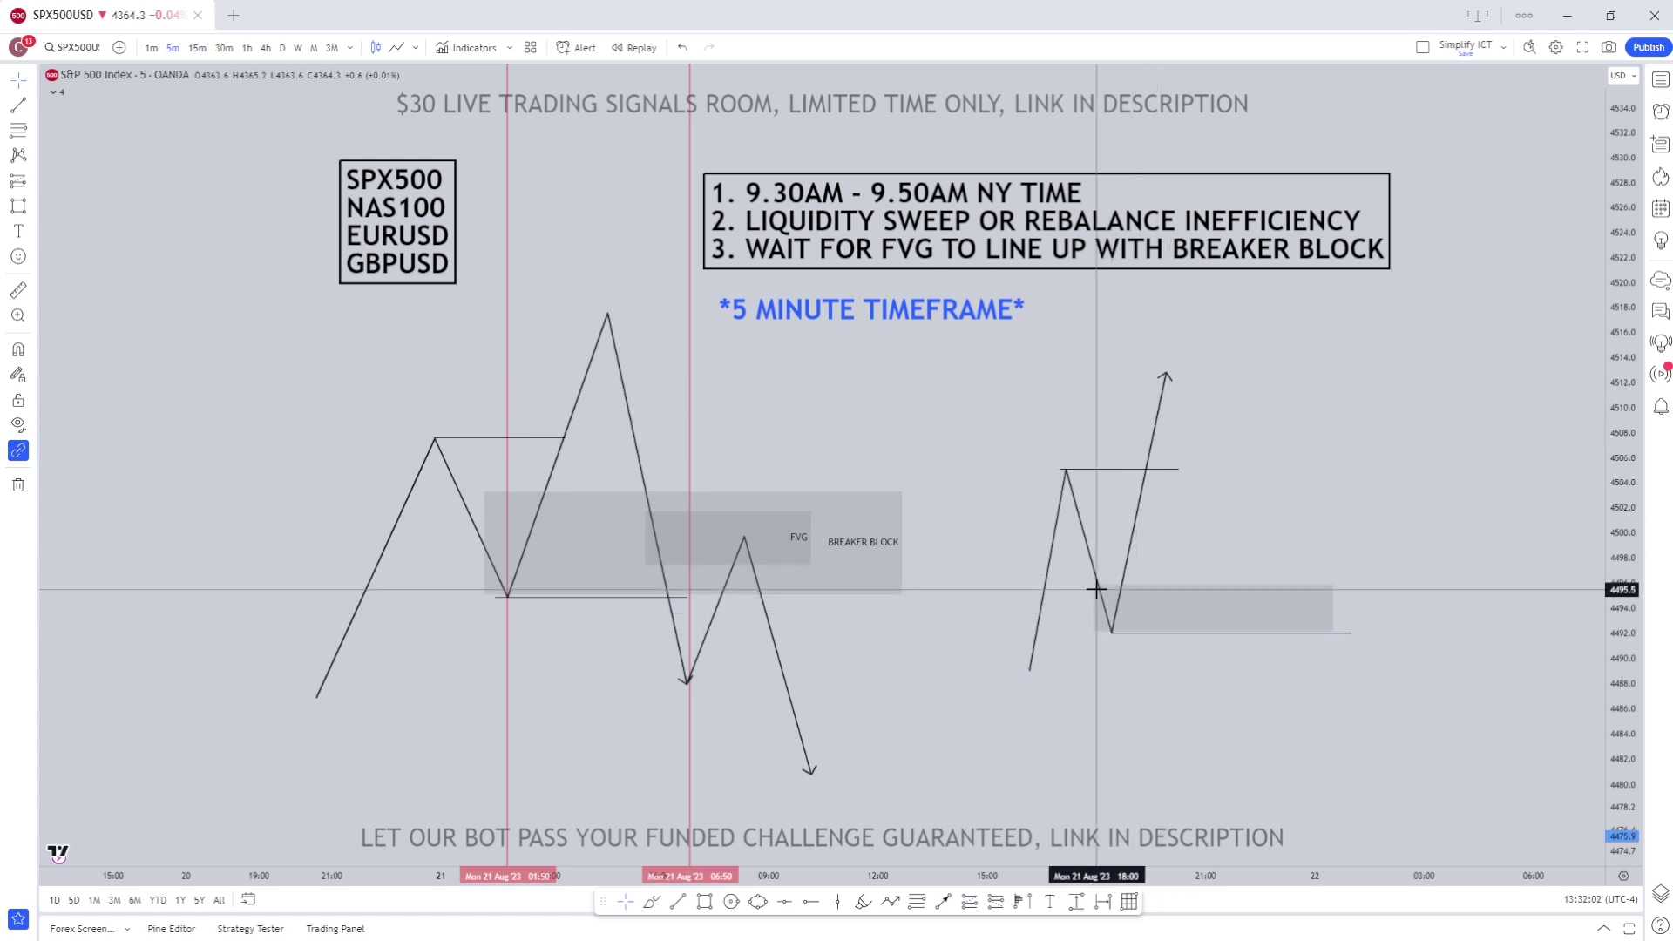
# - Draw an arrowed path from the second sketch's high down through the shaded rectangle to about 4484
pyautogui.click(890, 902)
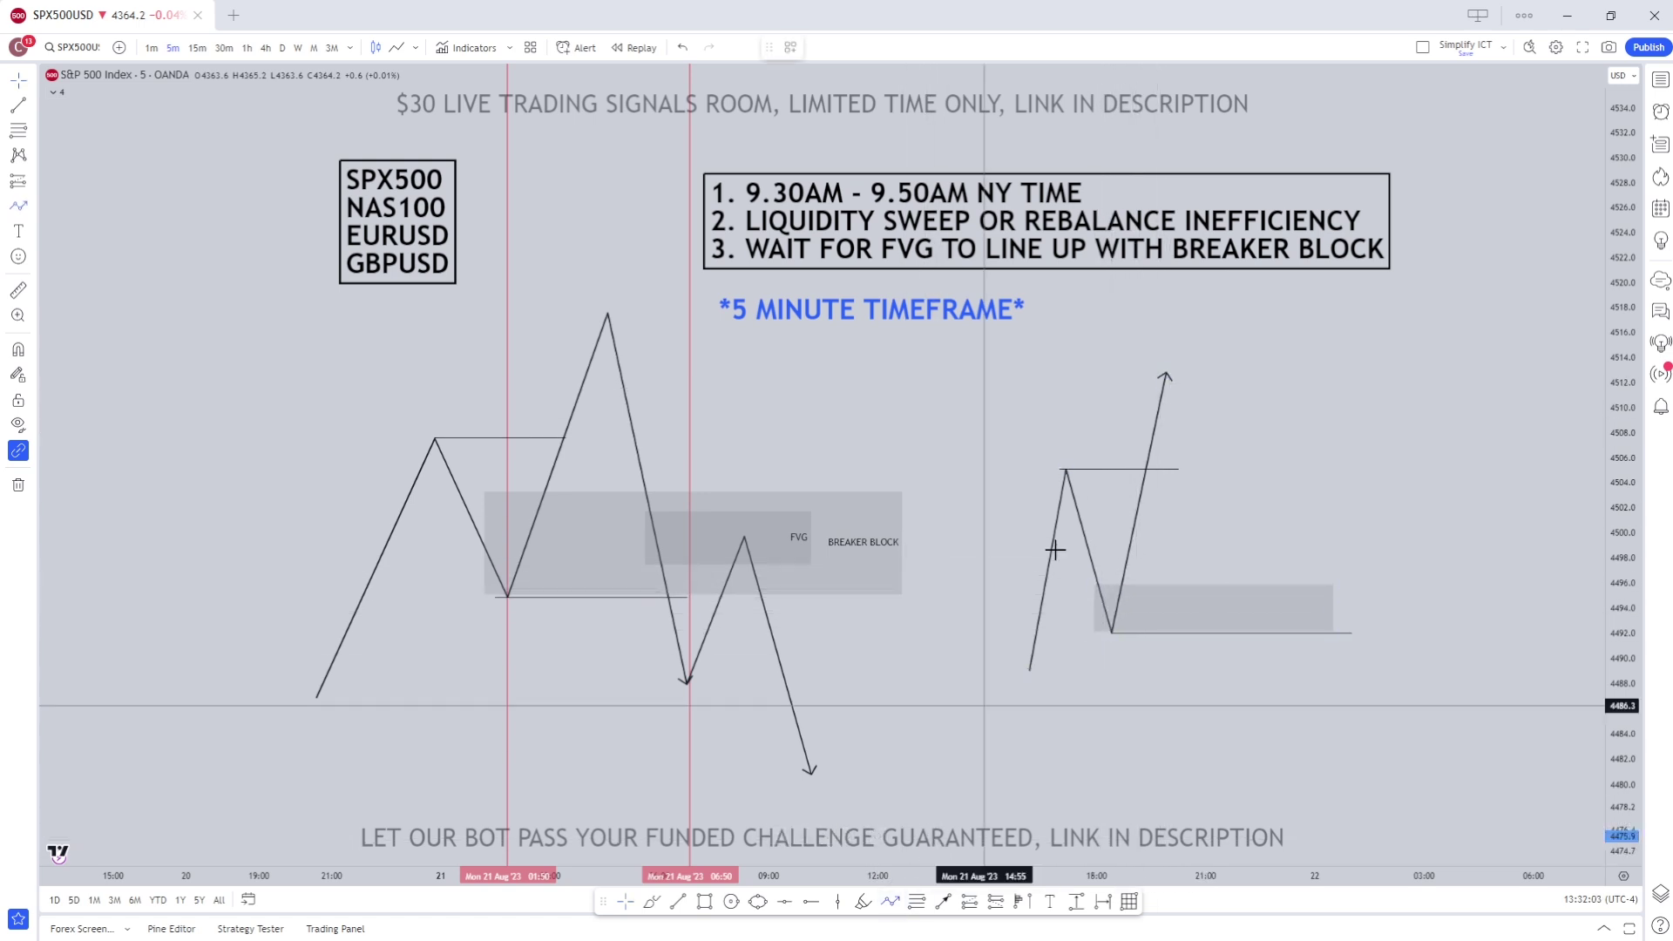
pyautogui.click(1168, 370)
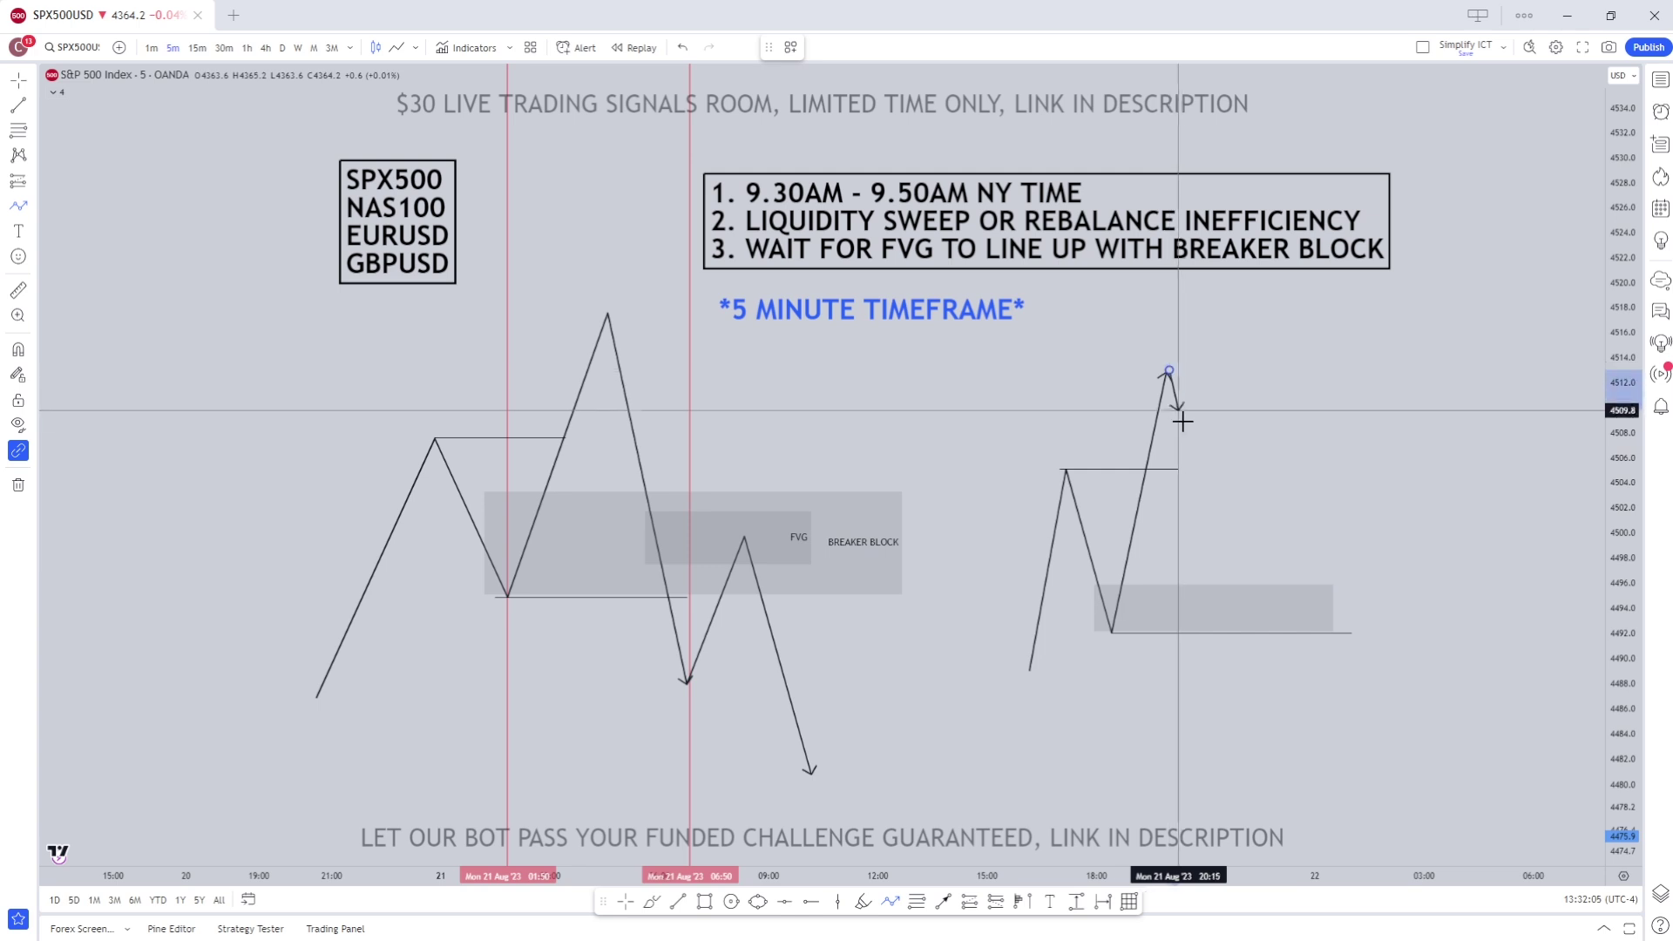
pyautogui.click(1243, 737)
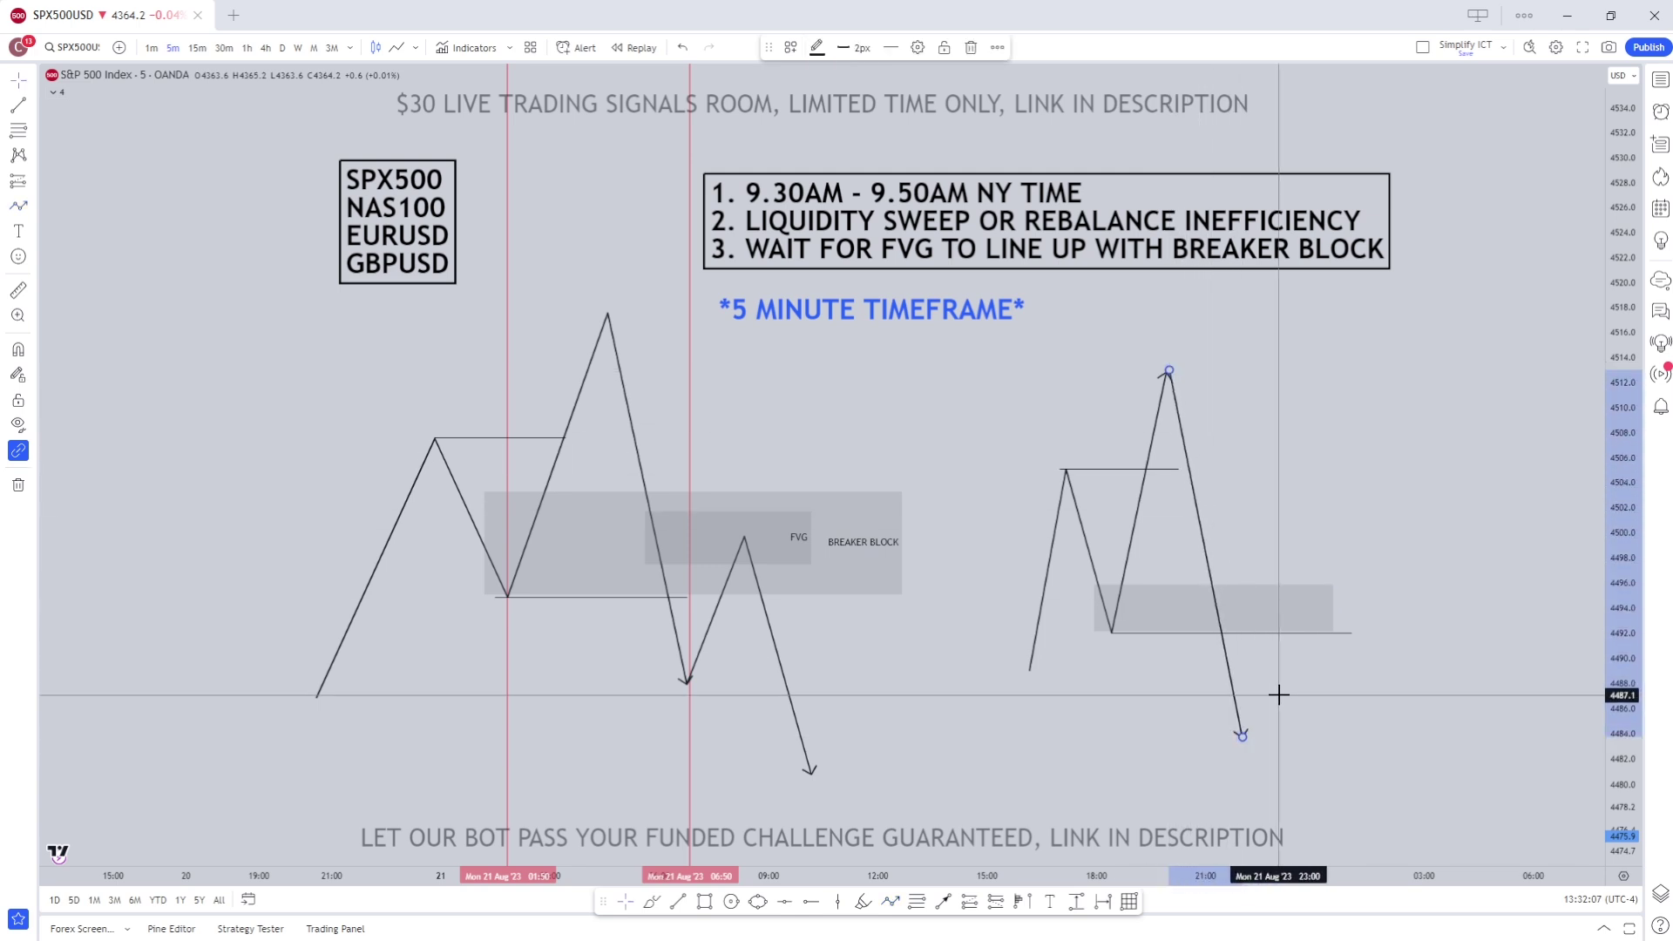
pyautogui.click(1126, 604)
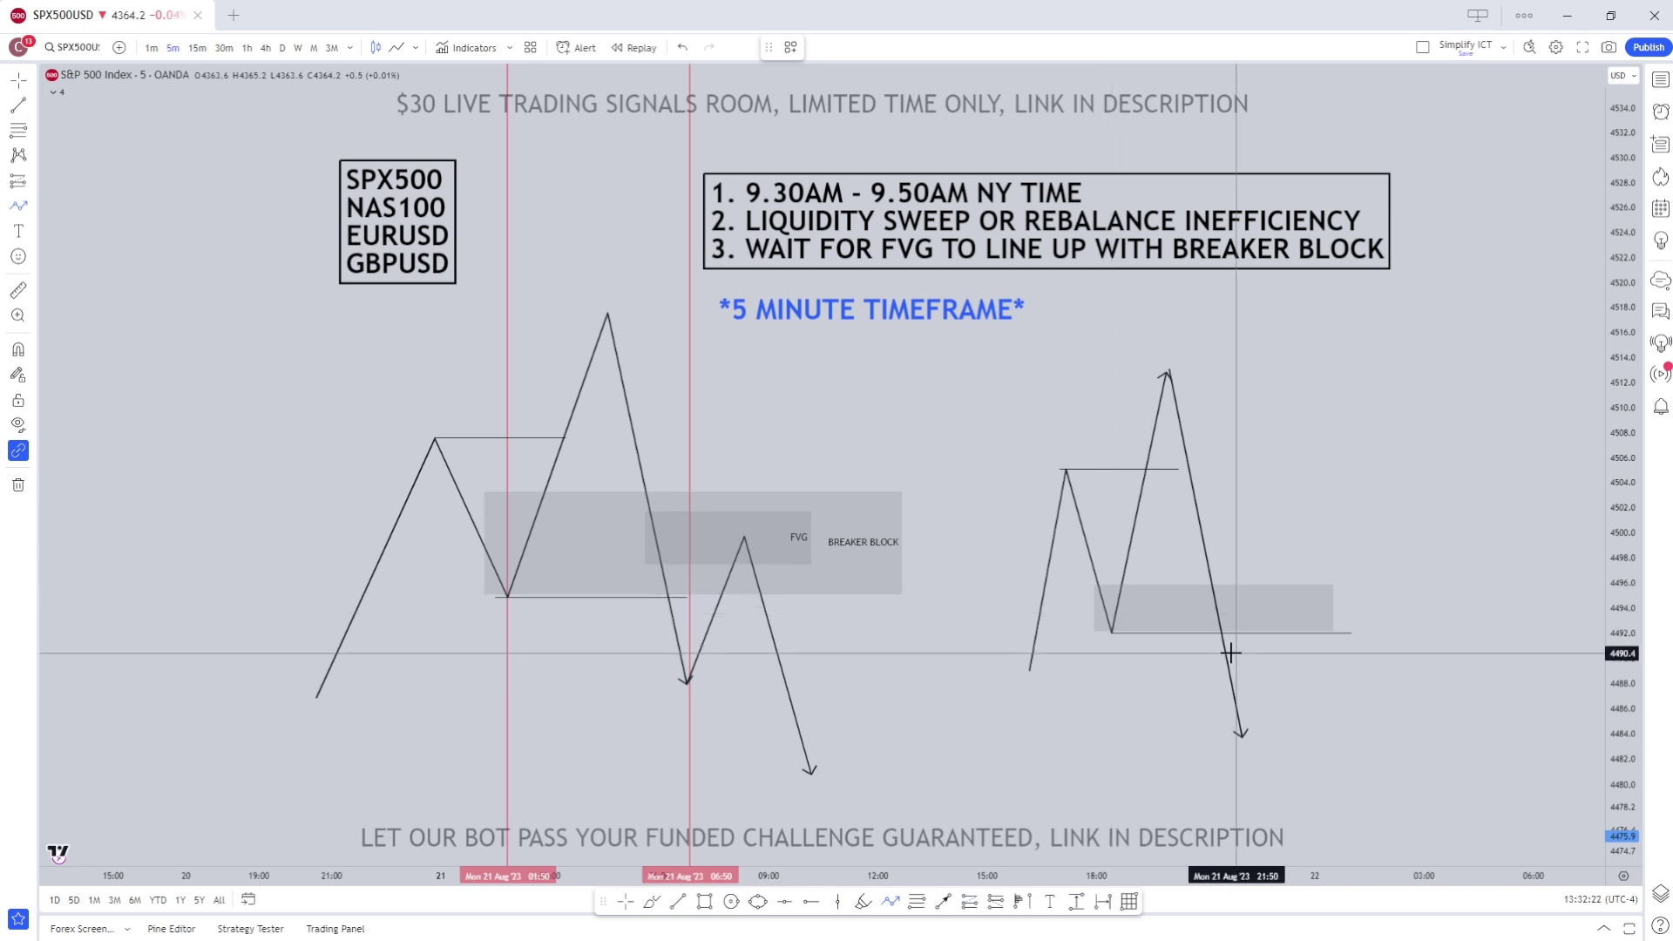
# - Draw an arrowed path from the new low up into the shaded rectangle and down to about 4480
pyautogui.click(1242, 734)
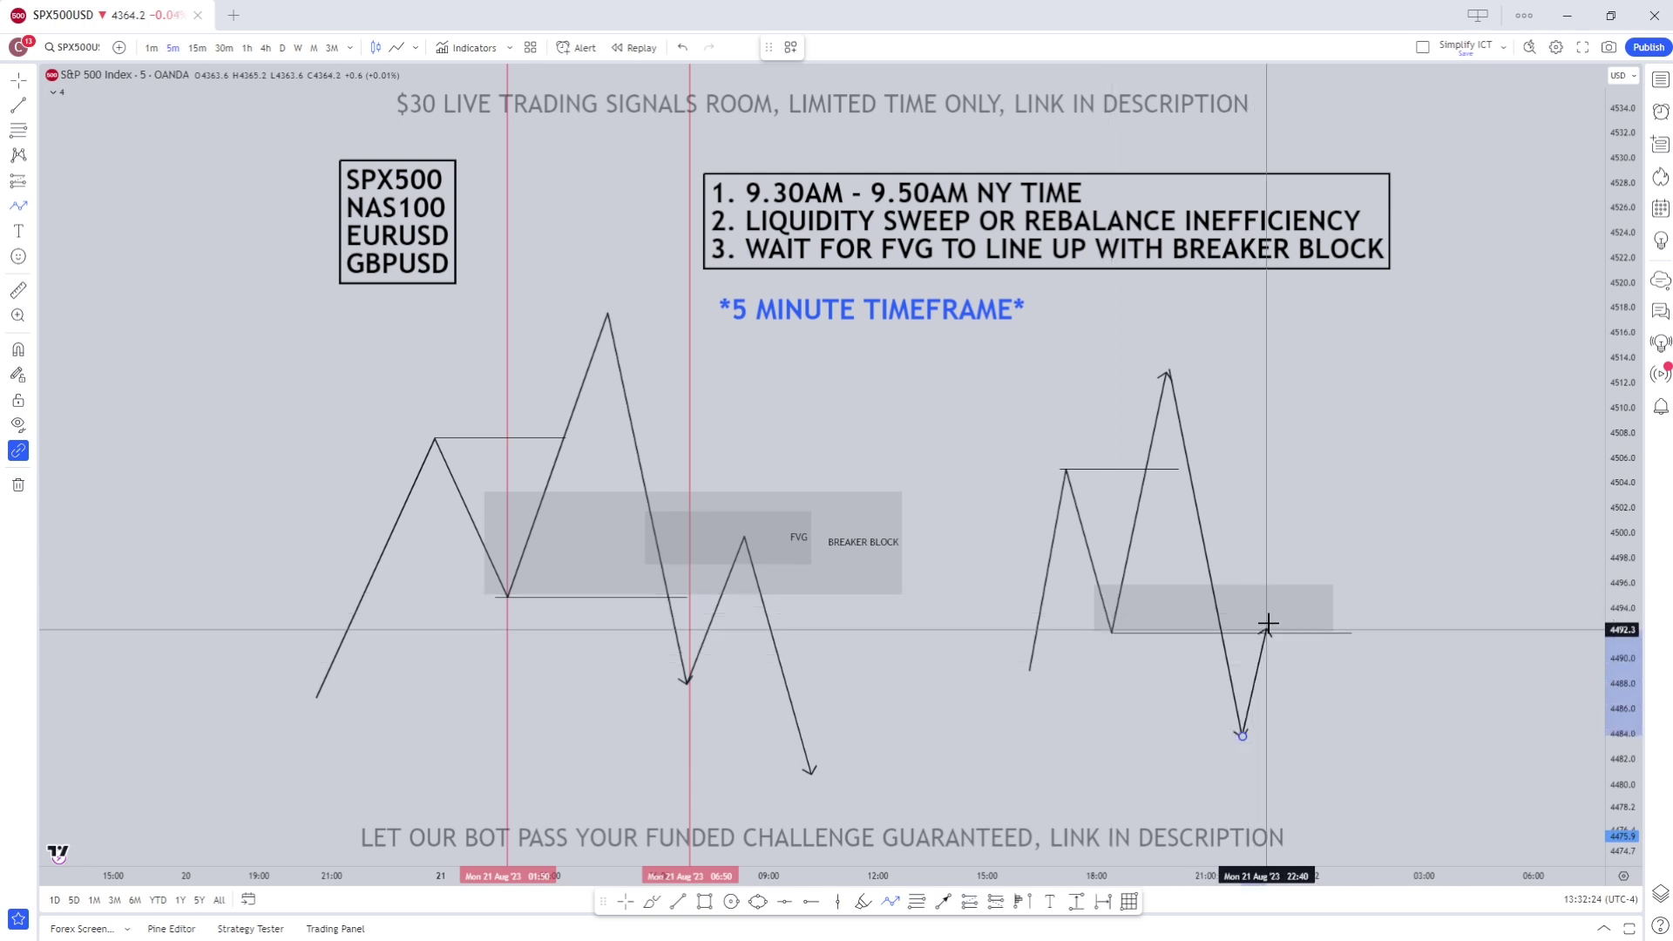
pyautogui.click(1275, 594)
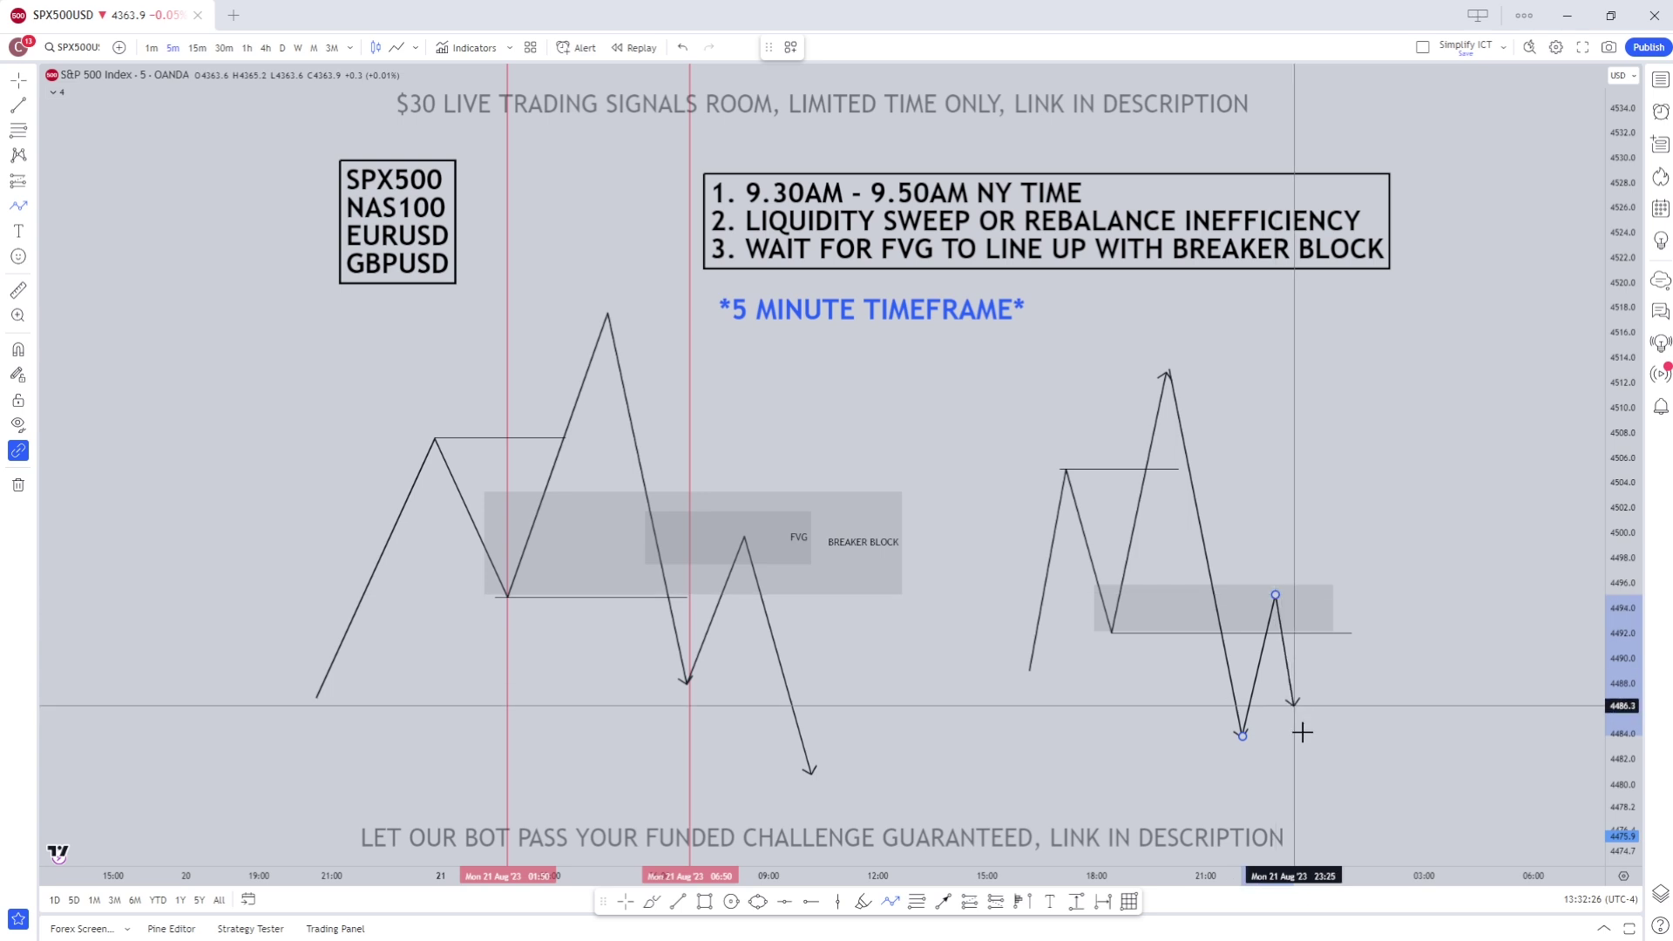
pyautogui.doubleClick(1321, 784)
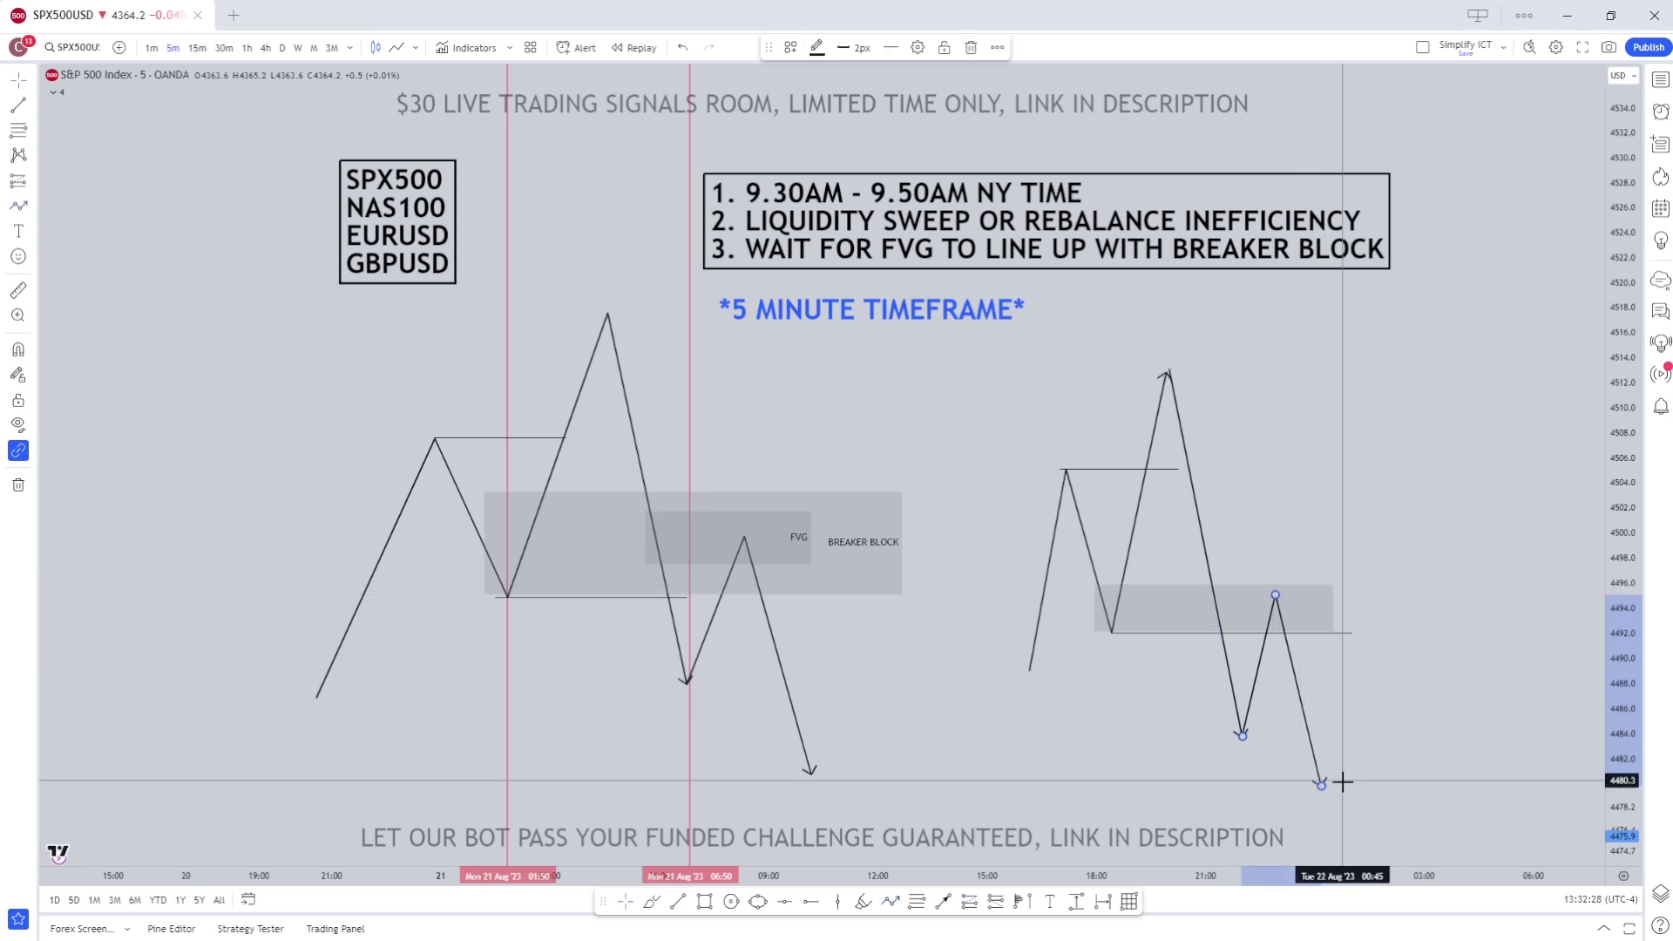
pyautogui.click(1360, 710)
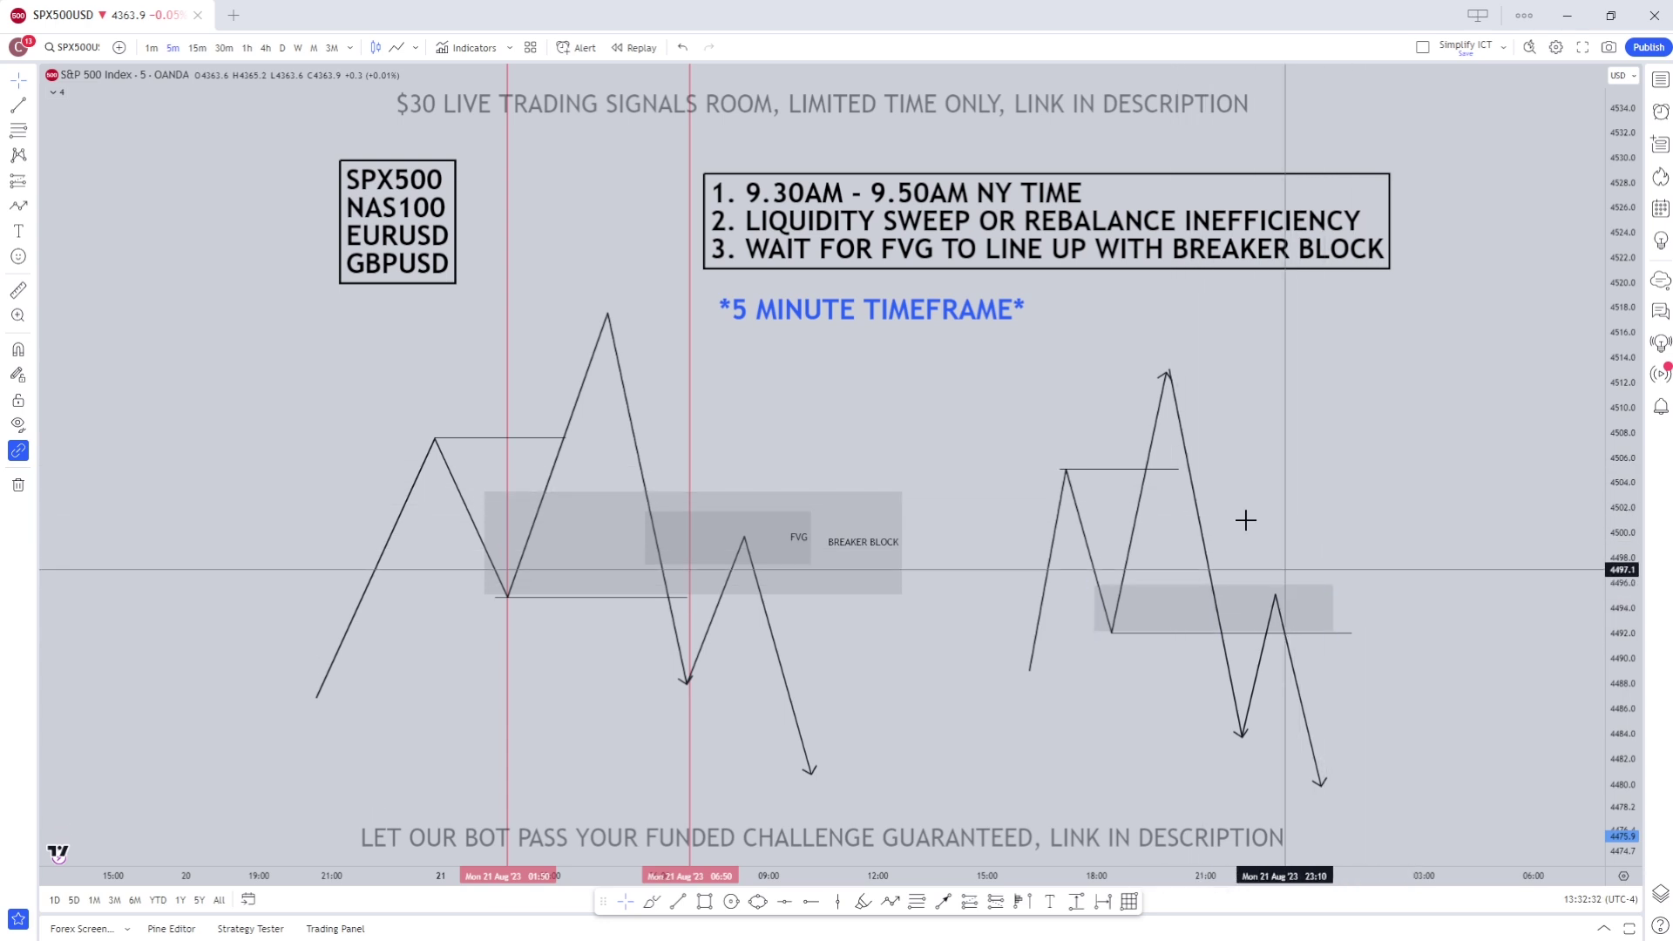
# - Enlarge the second sketch's shaded rectangle and adjust the retracement path's peak so it sits inside it
pyautogui.click(1295, 587)
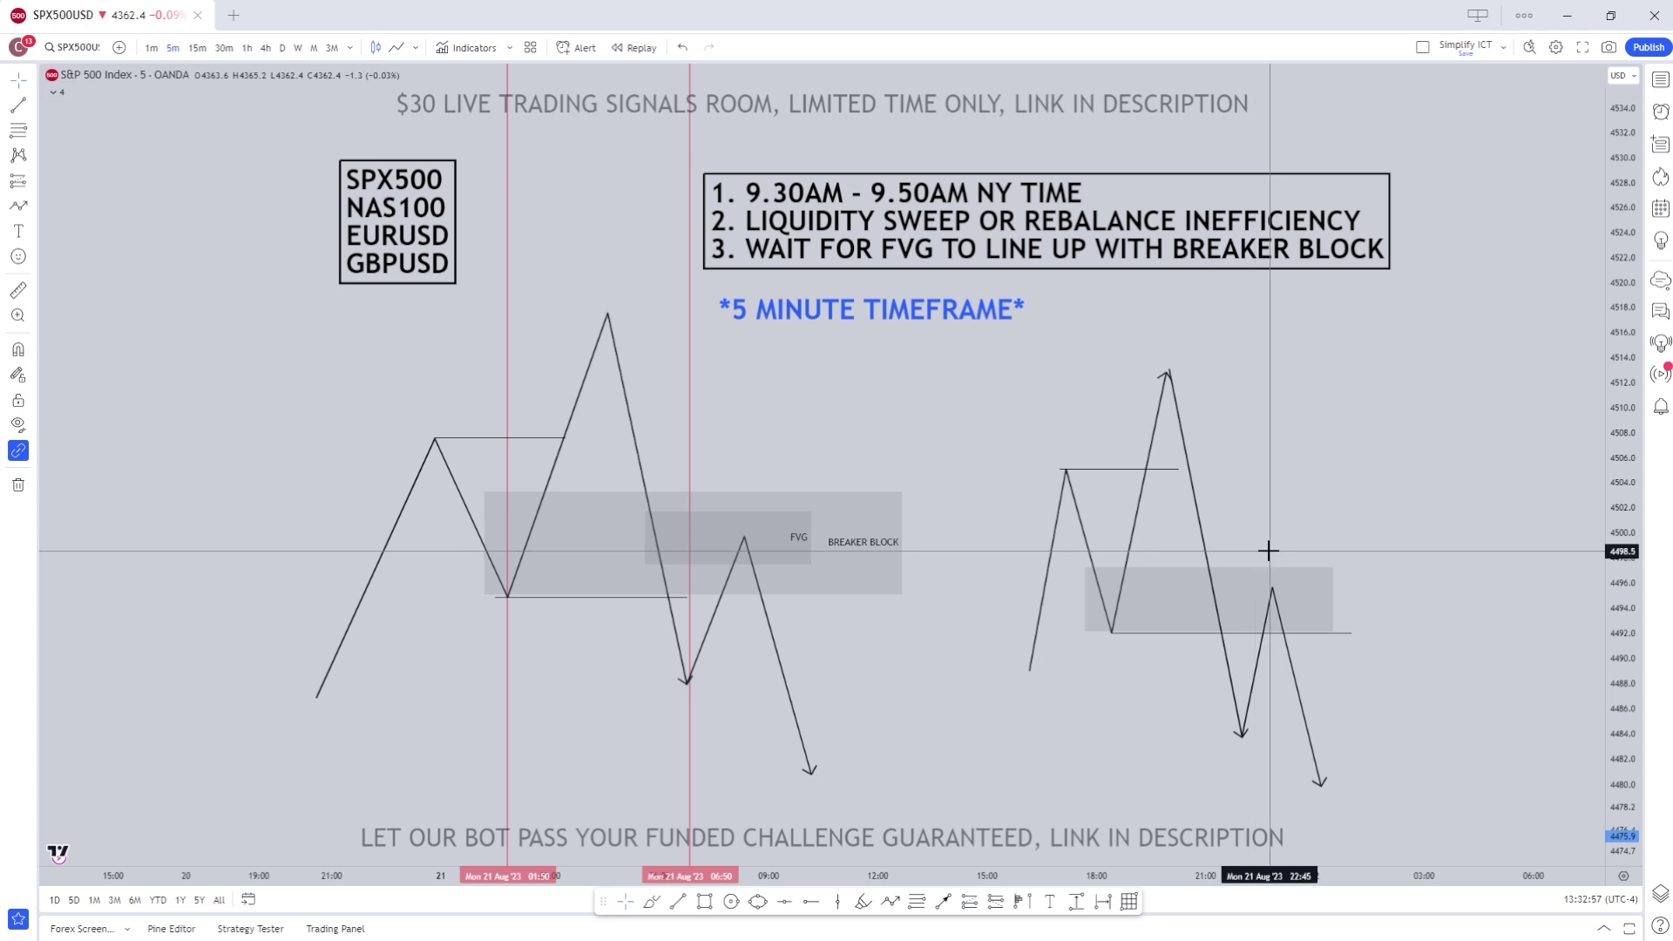
pyautogui.click(1274, 594)
pyautogui.moveTo(1274, 594)
pyautogui.mouseDown()
pyautogui.moveTo(1293, 605)
pyautogui.moveTo(1275, 594)
pyautogui.mouseUp()
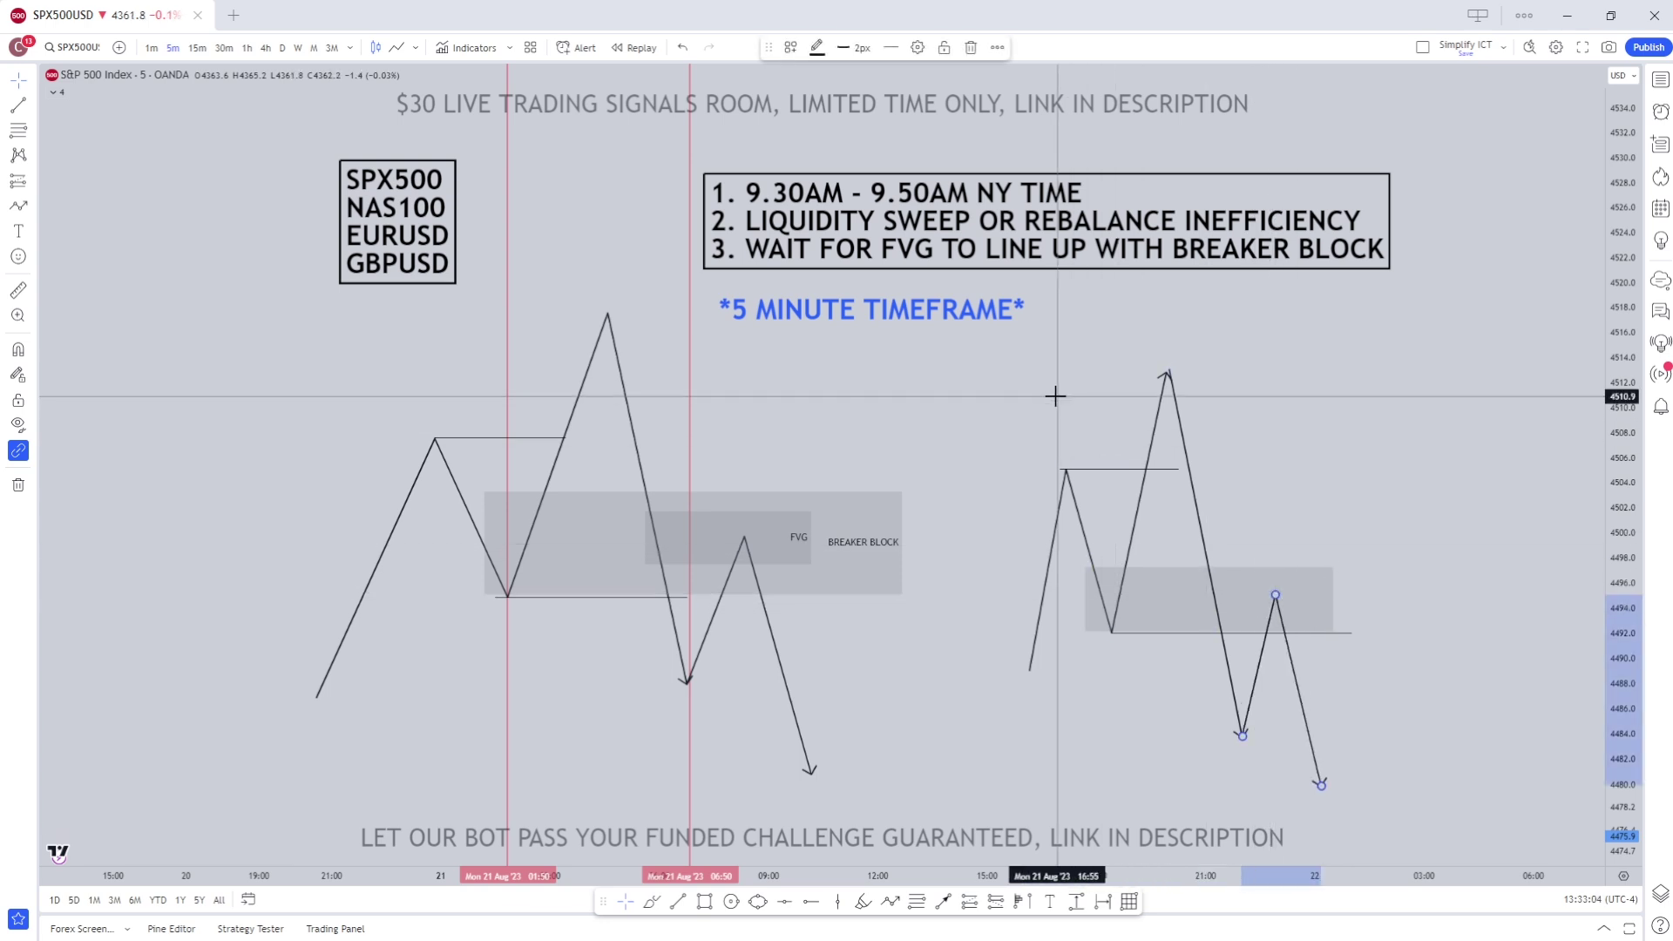
# - Select the entire second example sketch and delete it
pyautogui.moveTo(1057, 392); pyautogui.dragTo(1371, 742)
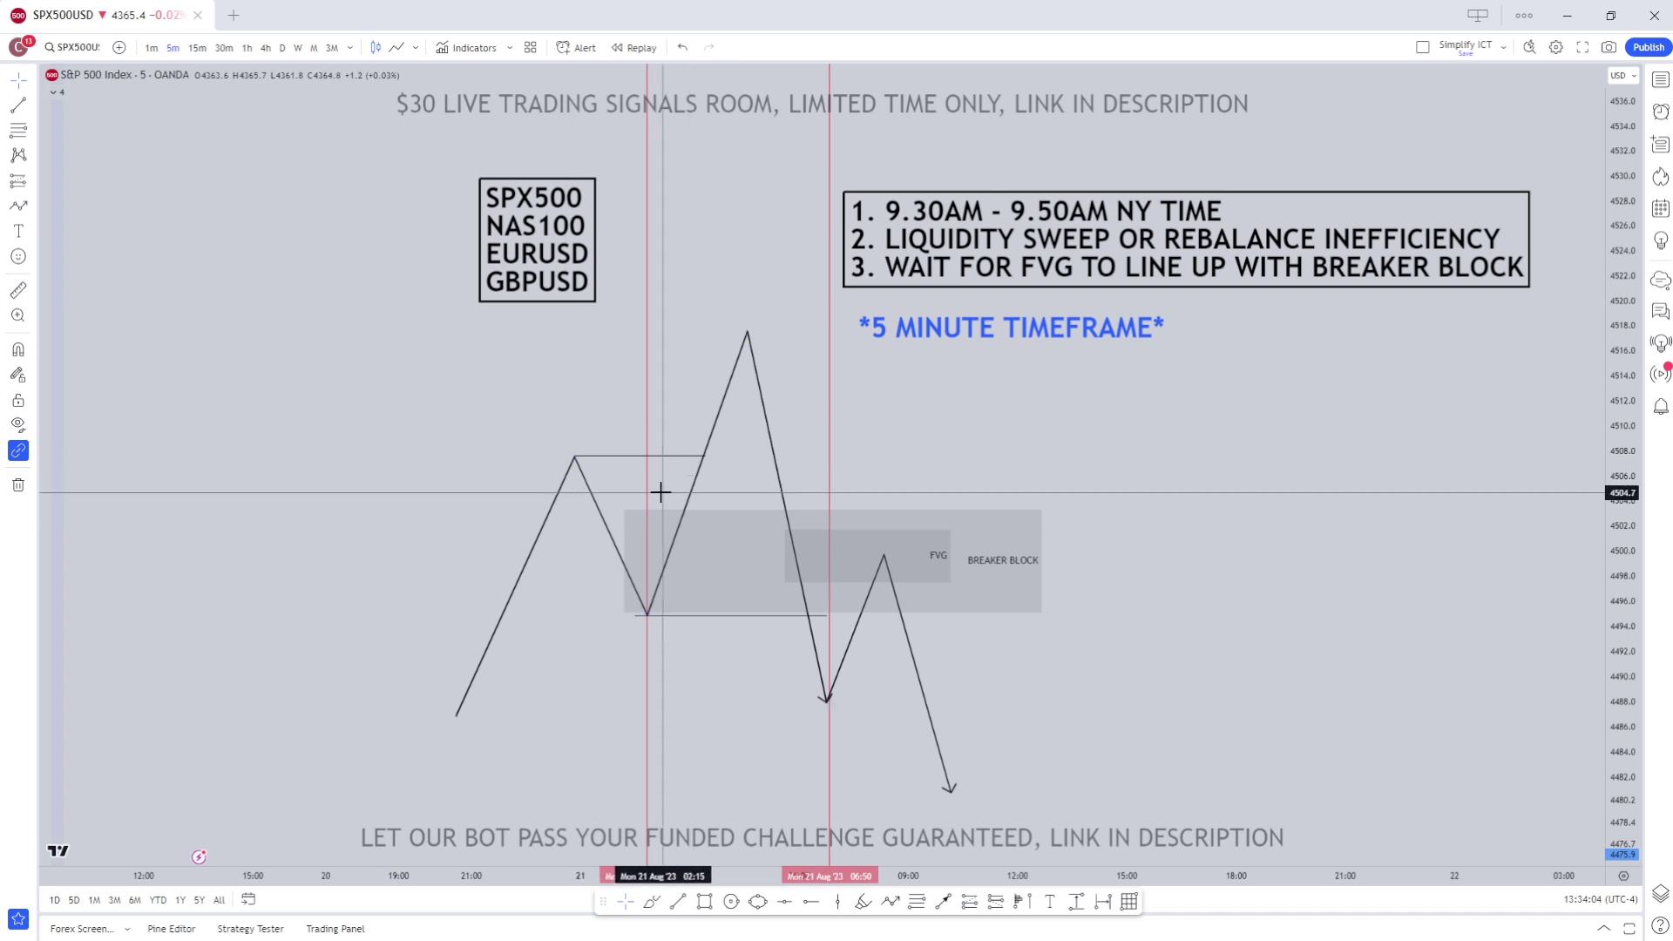
pyautogui.click(649, 405)
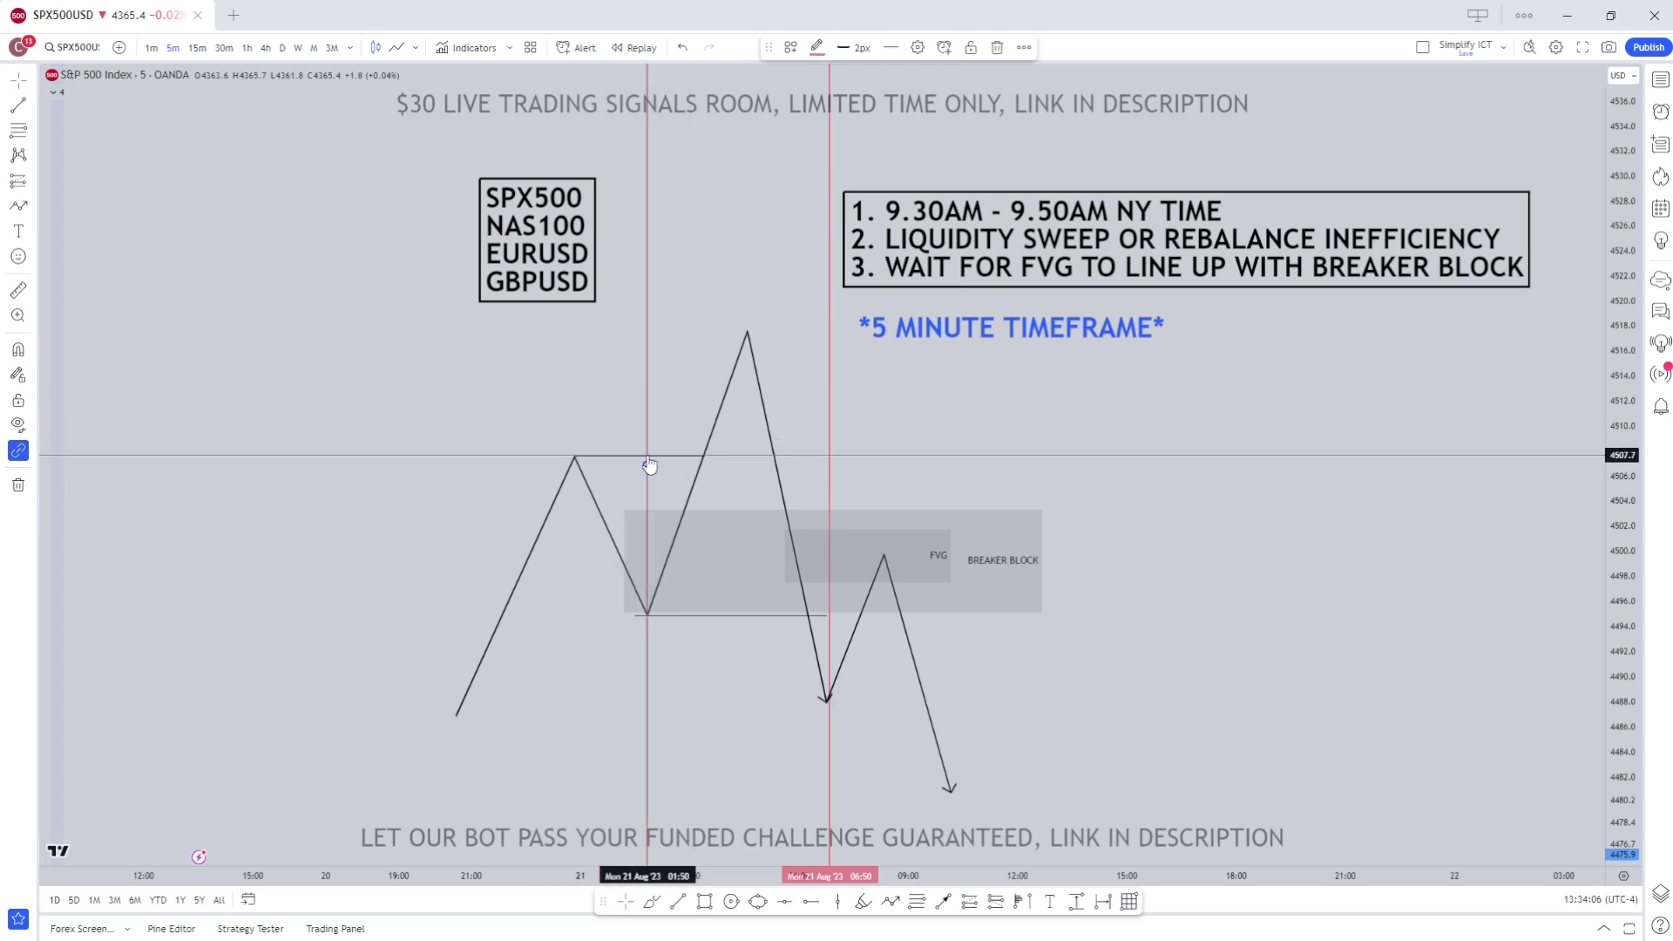
pyautogui.click(830, 469)
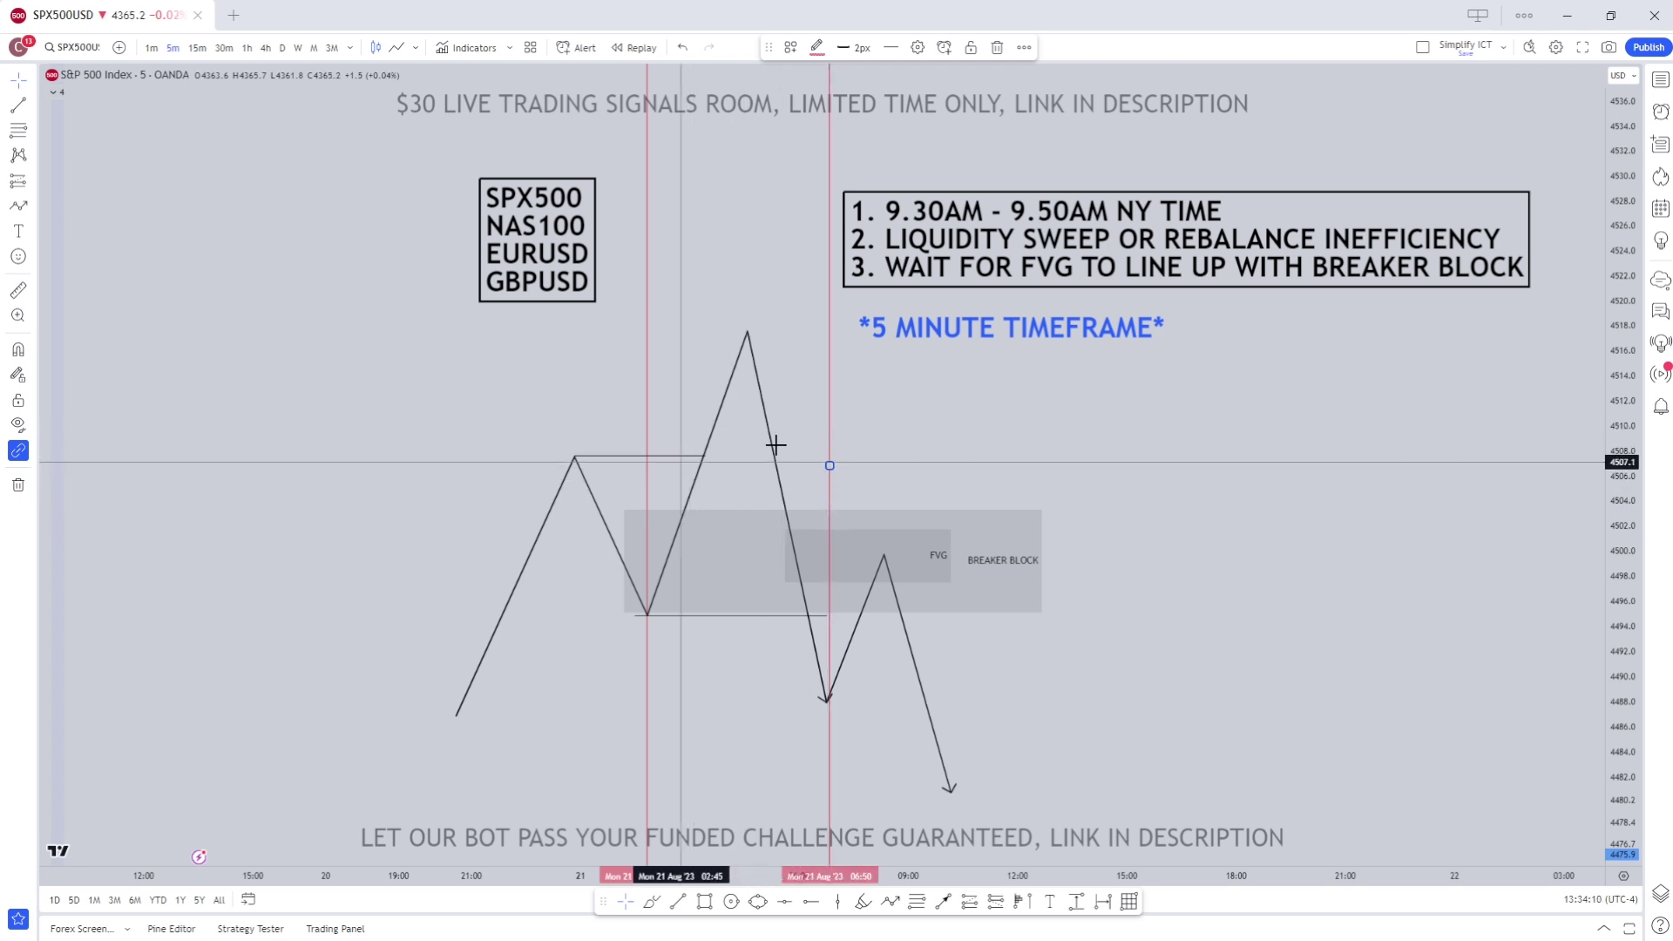
pyautogui.click(960, 452)
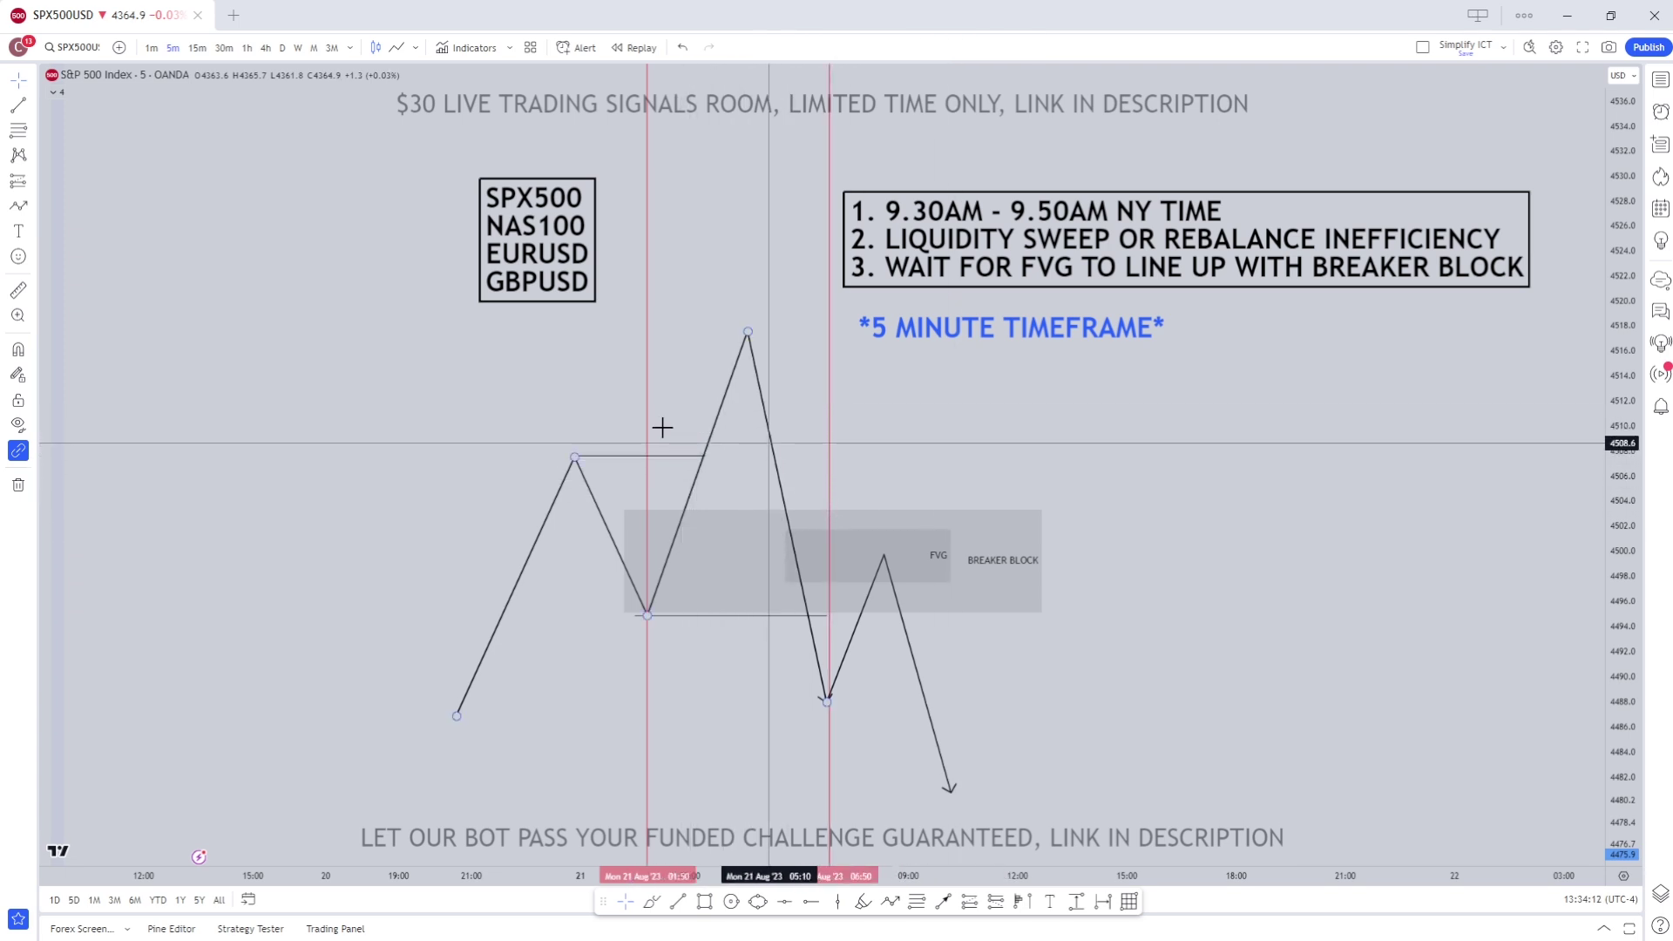
# - Extend the horizontal line at the first peak in both directions and lengthen the swing-low line to the left
pyautogui.keyDown('shift'); pyautogui.click(716, 467); pyautogui.keyUp('shift')
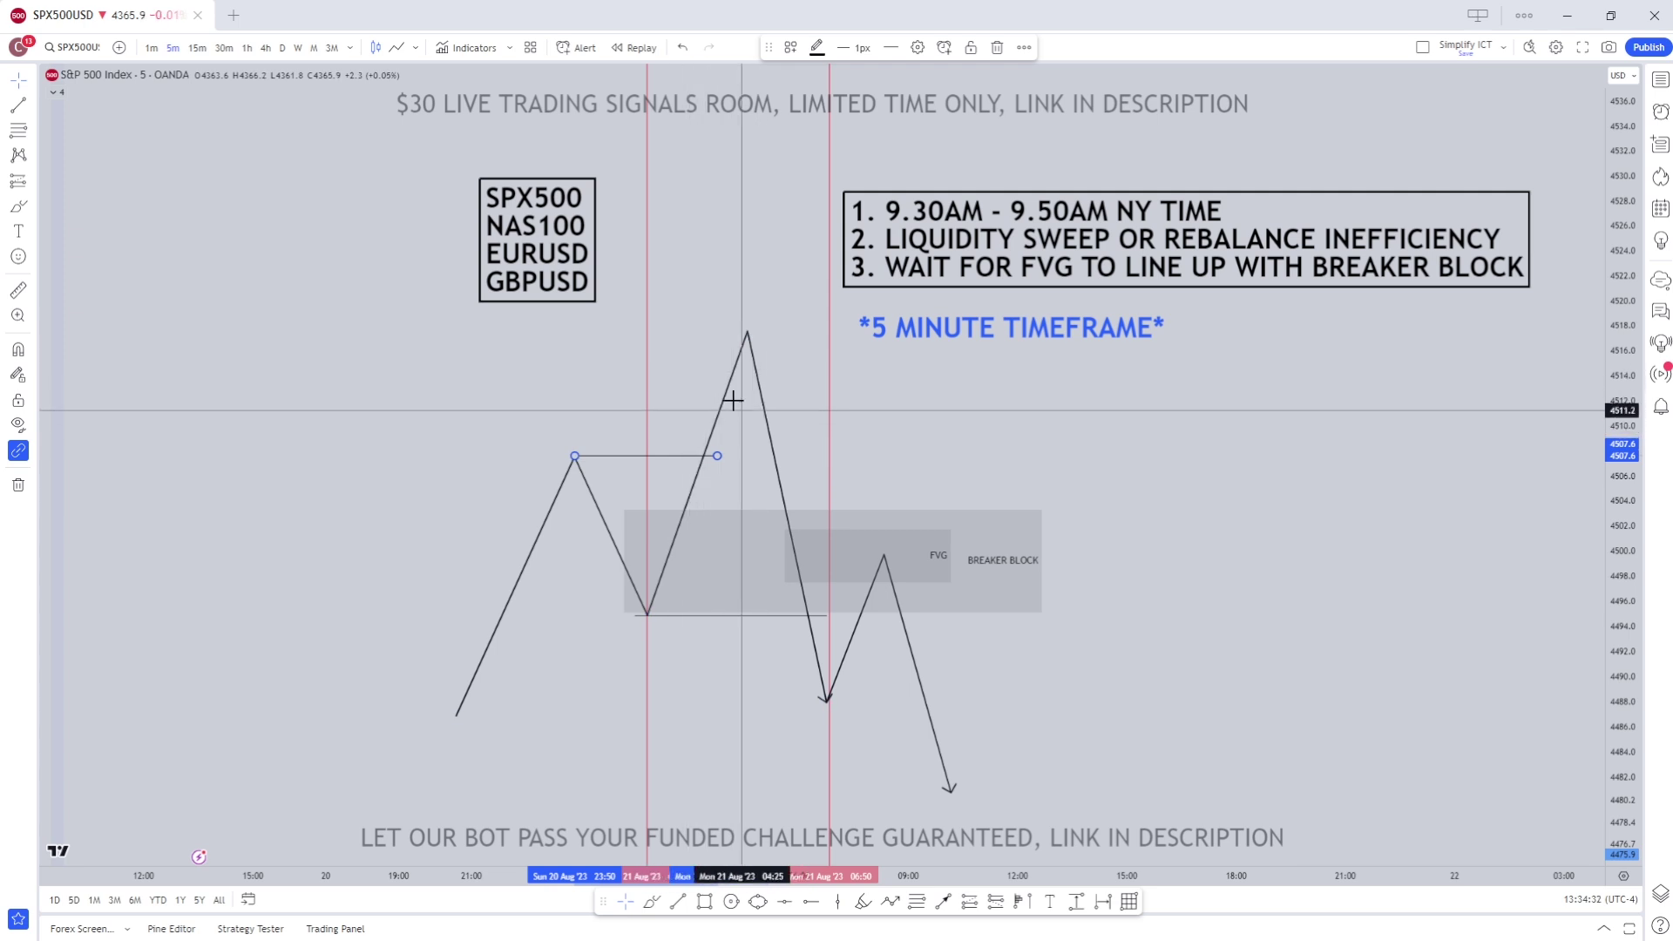
pyautogui.moveTo(575, 456); pyautogui.dragTo(521, 464)
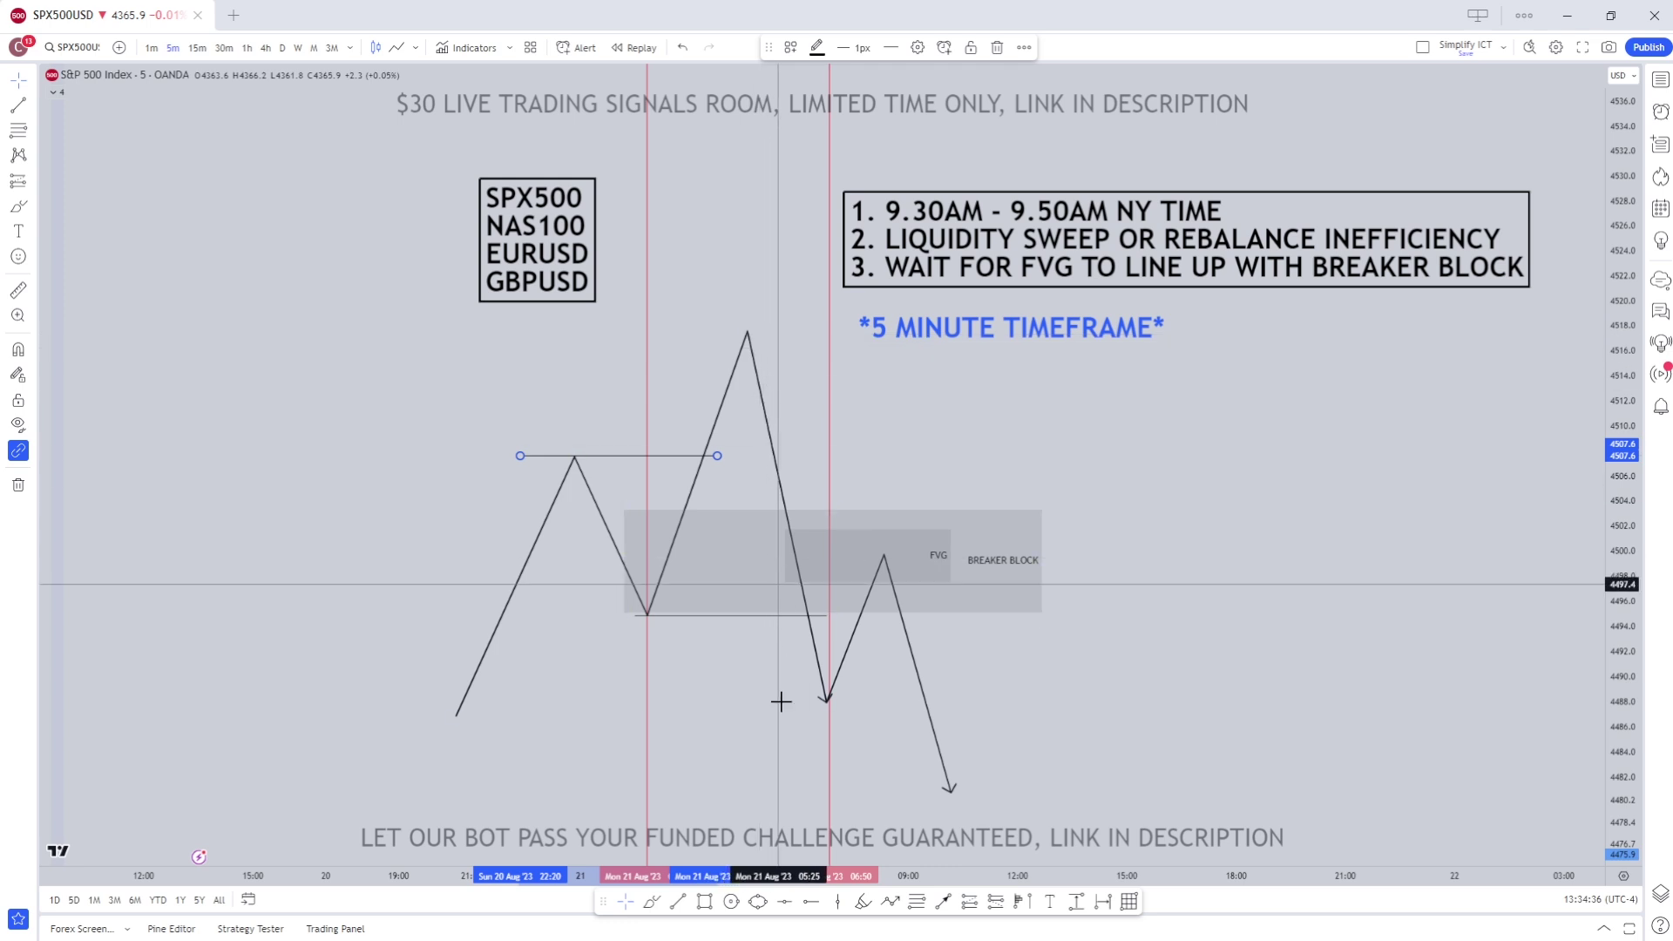
pyautogui.moveTo(635, 617); pyautogui.dragTo(617, 616)
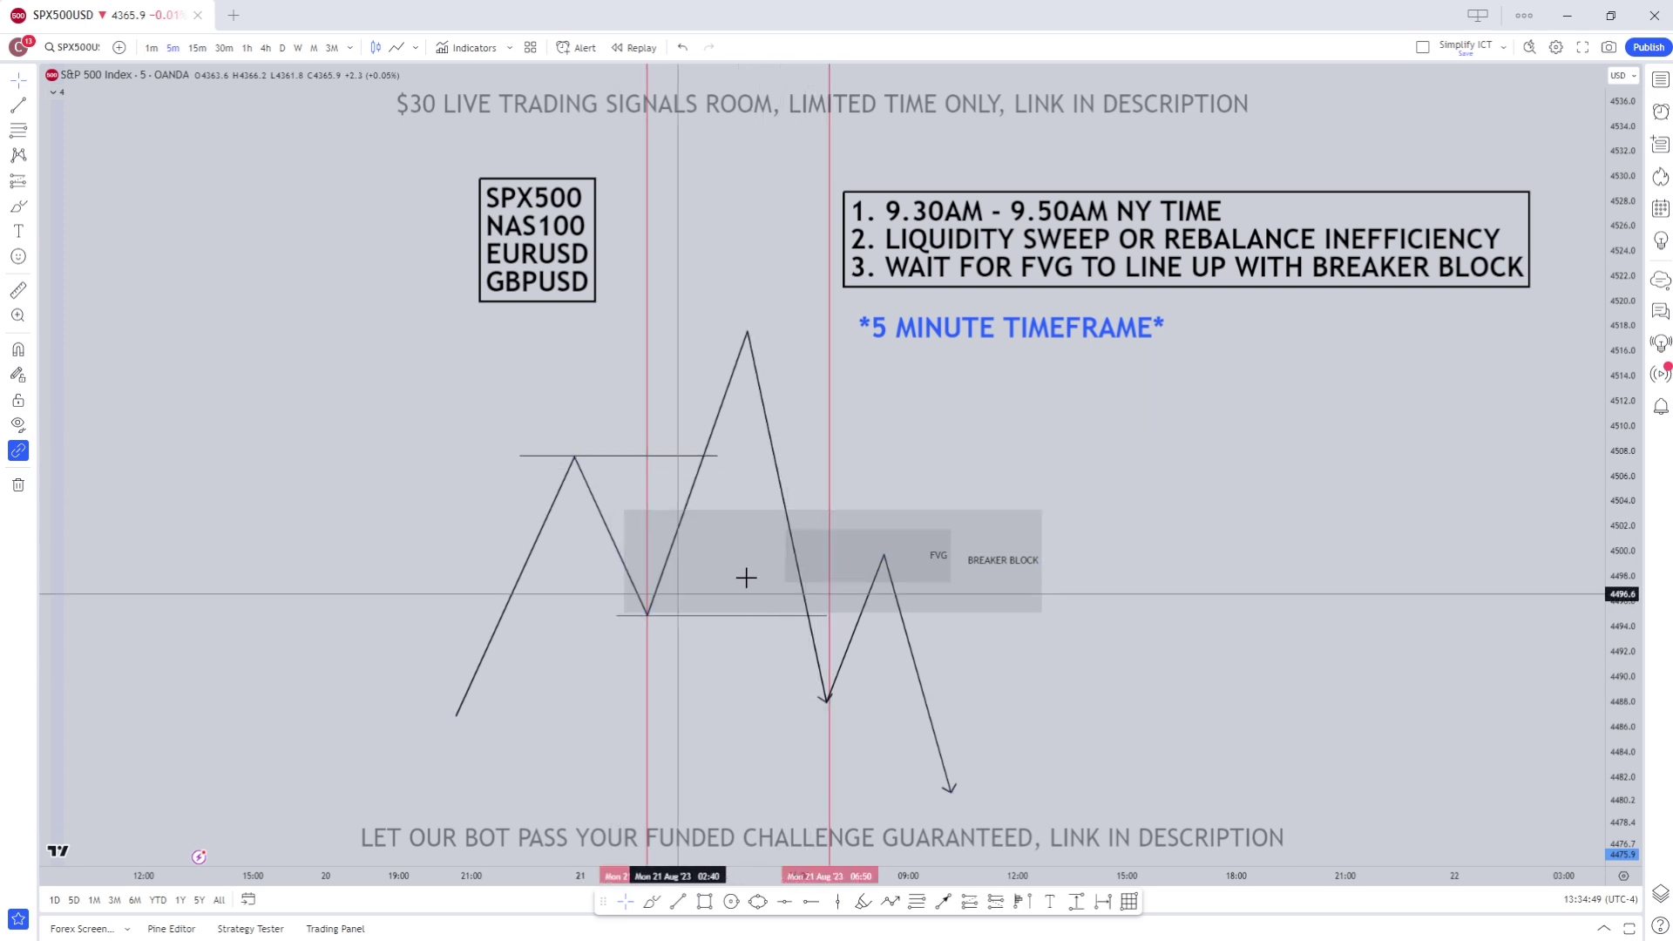
# - Widen the FVG box inside the breaker block slightly to the left
pyautogui.click(993, 571)
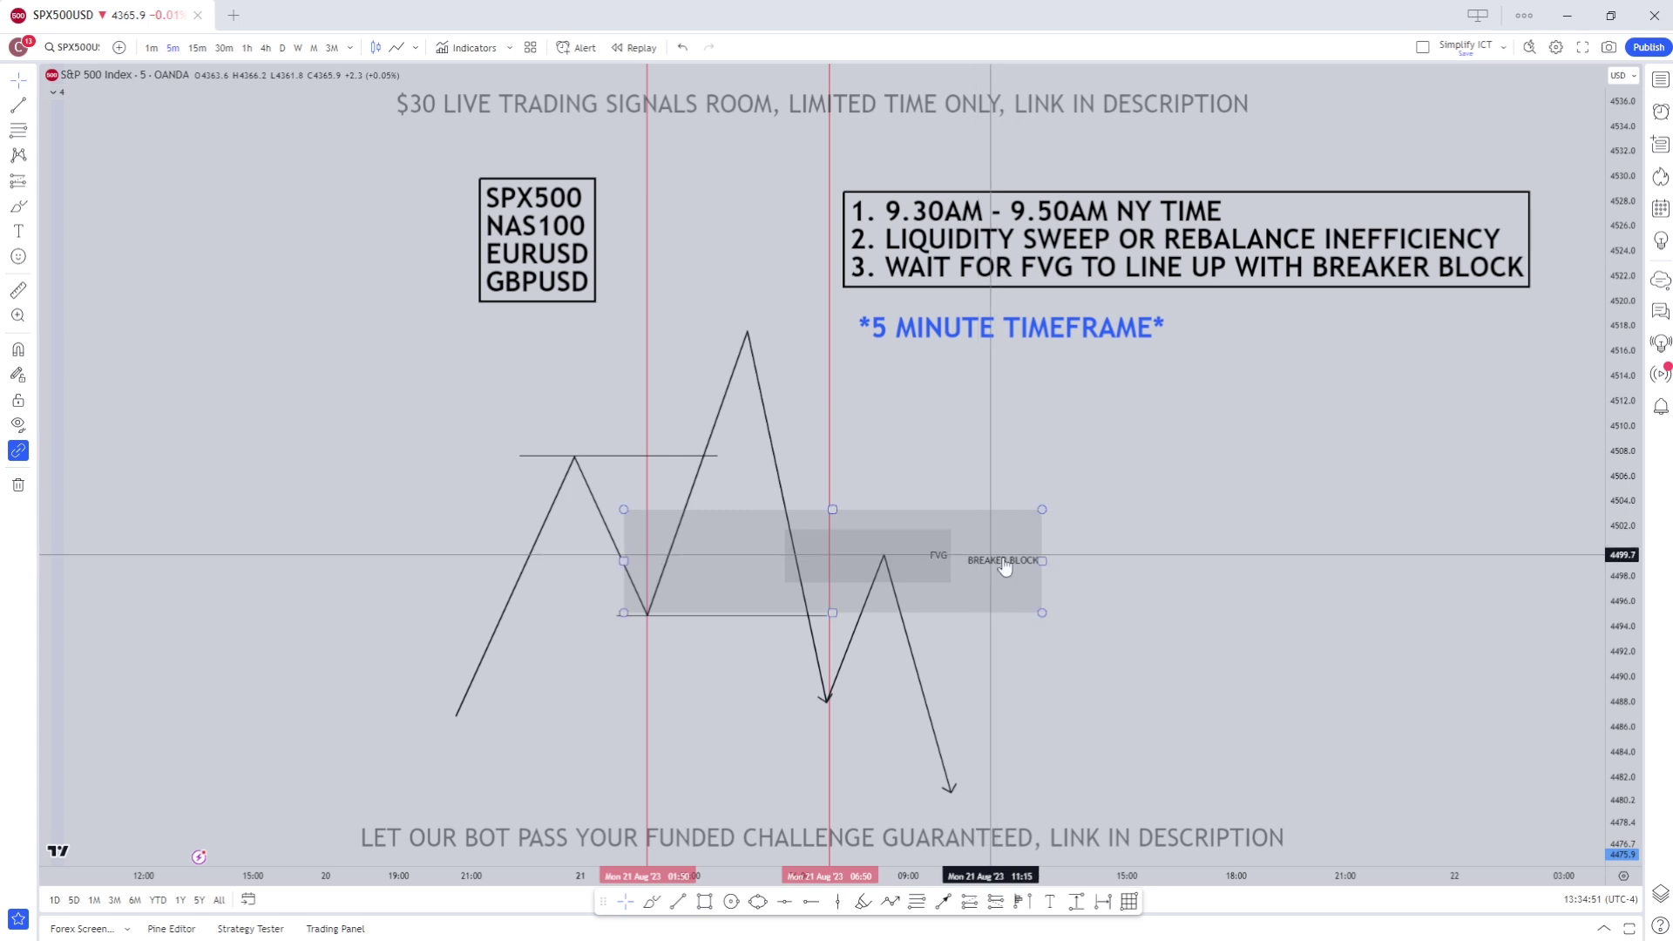
pyautogui.click(825, 702)
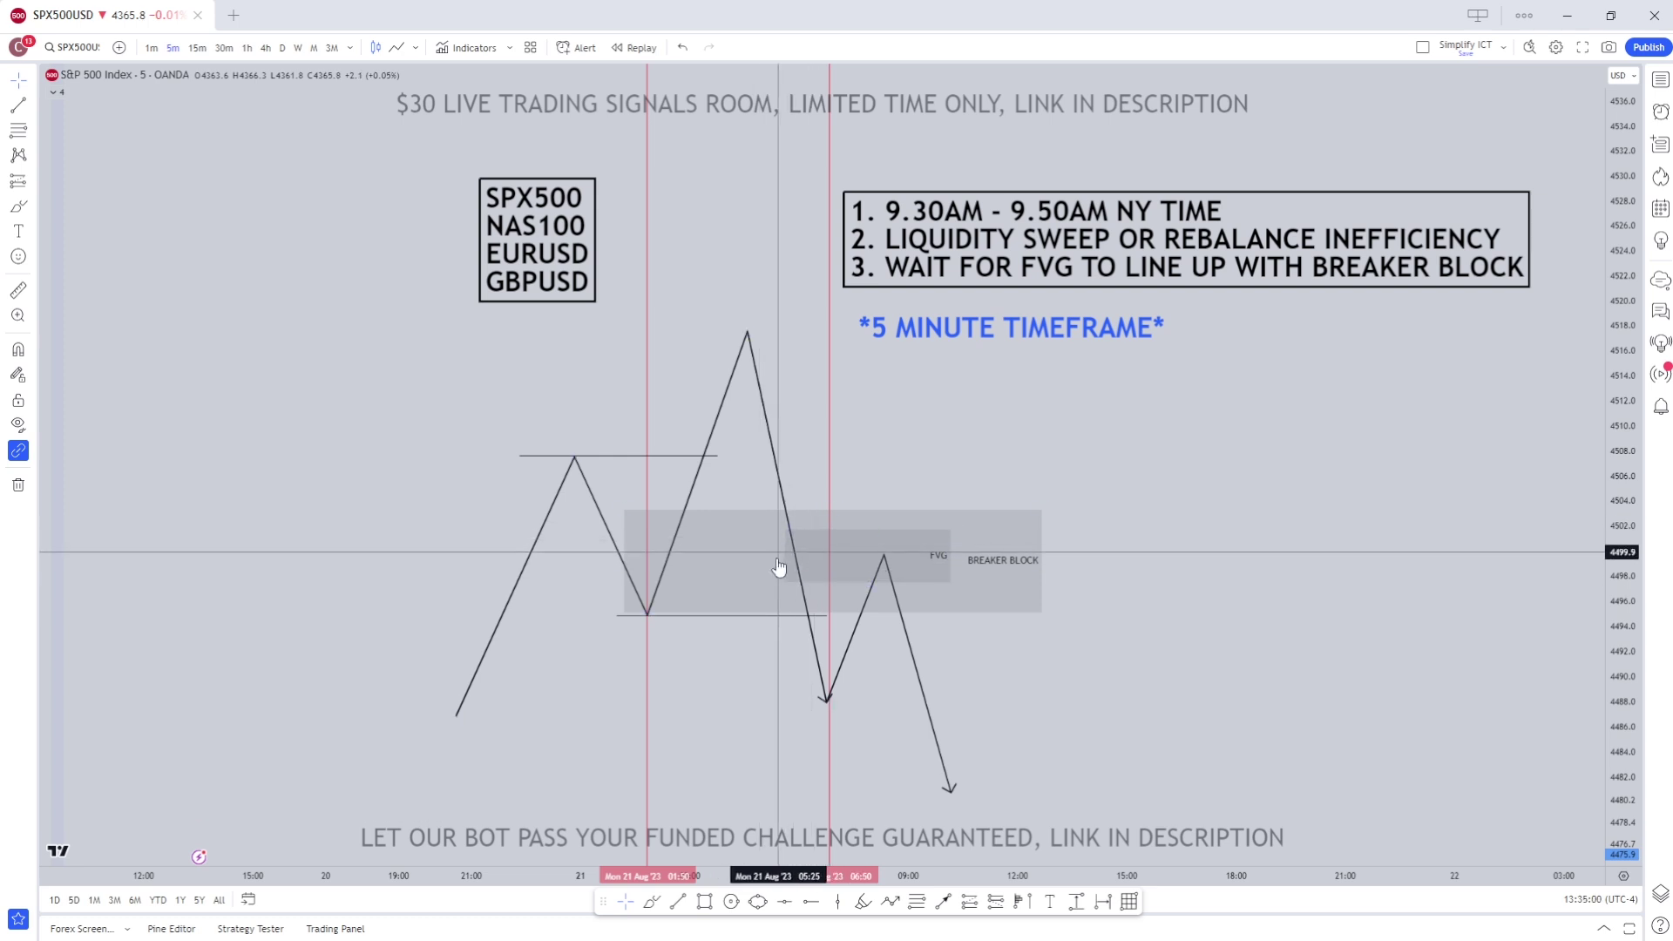
pyautogui.click(780, 562)
pyautogui.moveTo(785, 556)
pyautogui.mouseDown()
pyautogui.moveTo(616, 542)
pyautogui.moveTo(768, 553)
pyautogui.mouseUp()
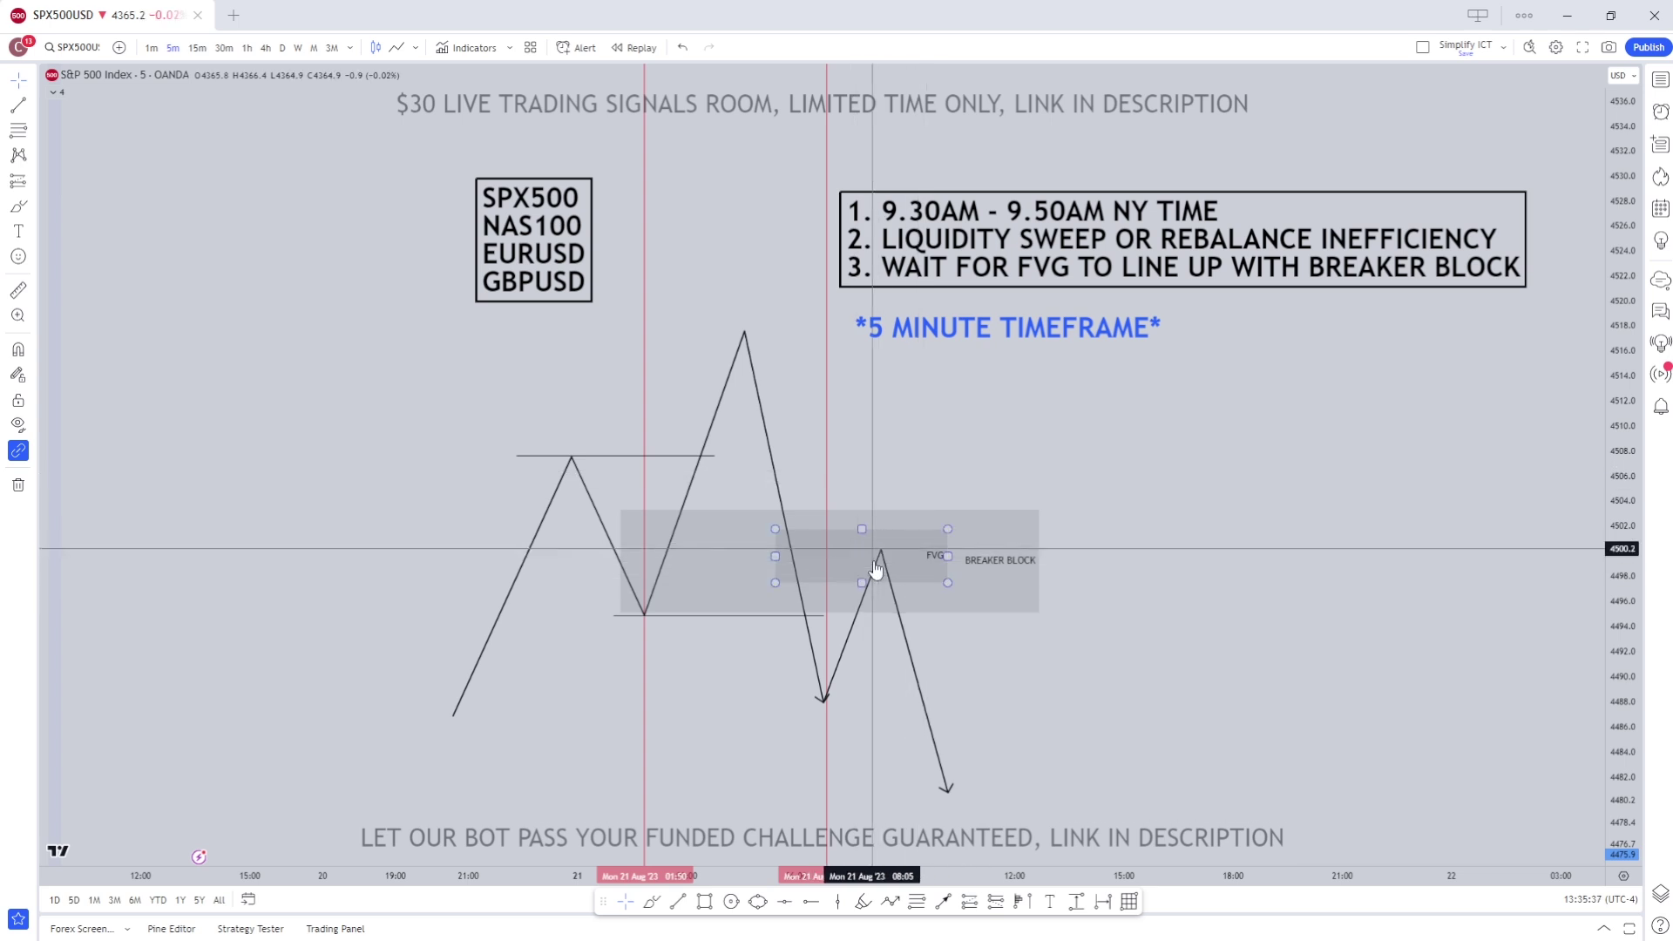
# - Place a short position at the breaker block with entry 4495.2 and stop 4510.4, and extend its target further down
pyautogui.click(1002, 904)
pyautogui.click(849, 584)
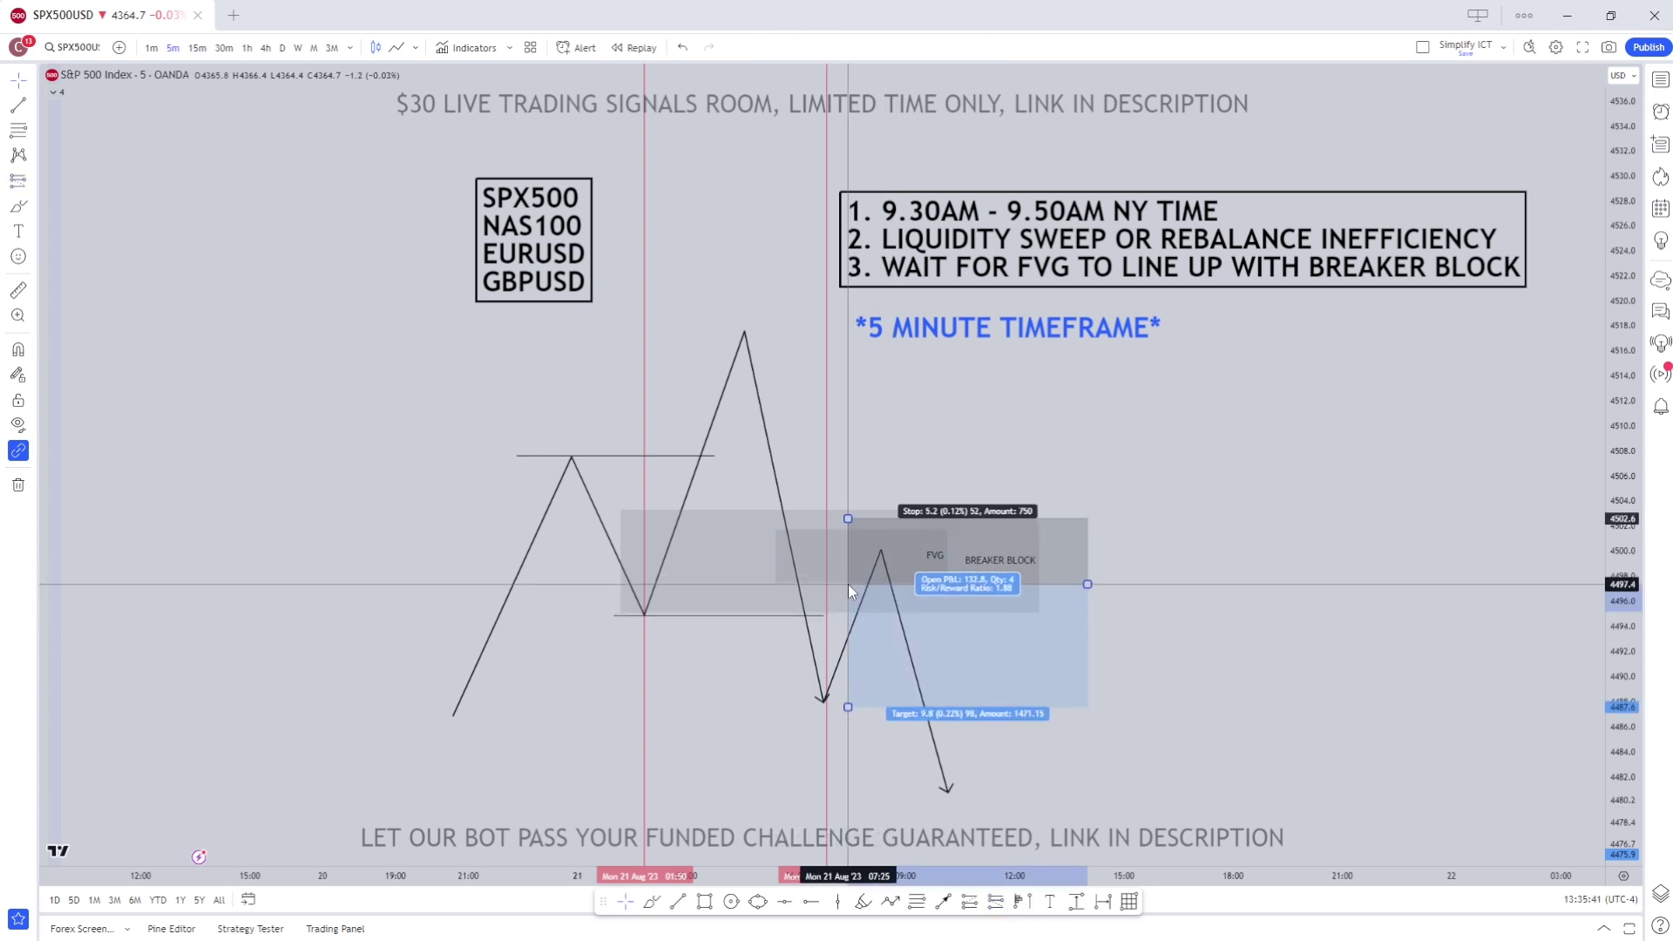
pyautogui.moveTo(849, 584); pyautogui.dragTo(855, 612)
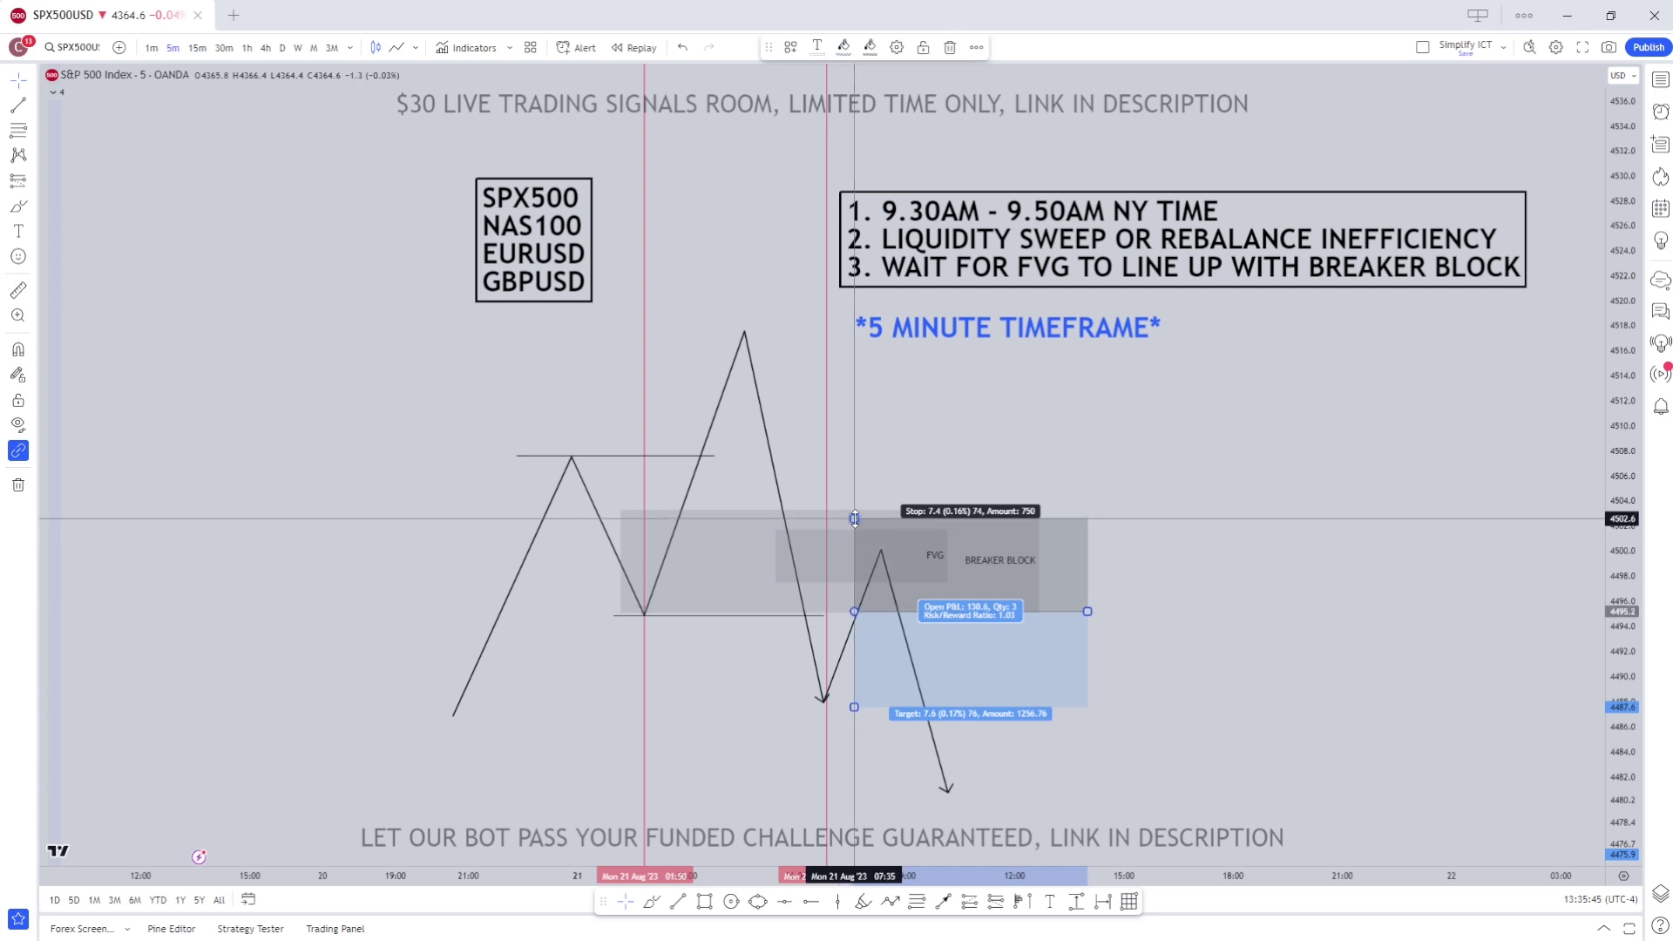
pyautogui.moveTo(855, 519); pyautogui.dragTo(856, 422)
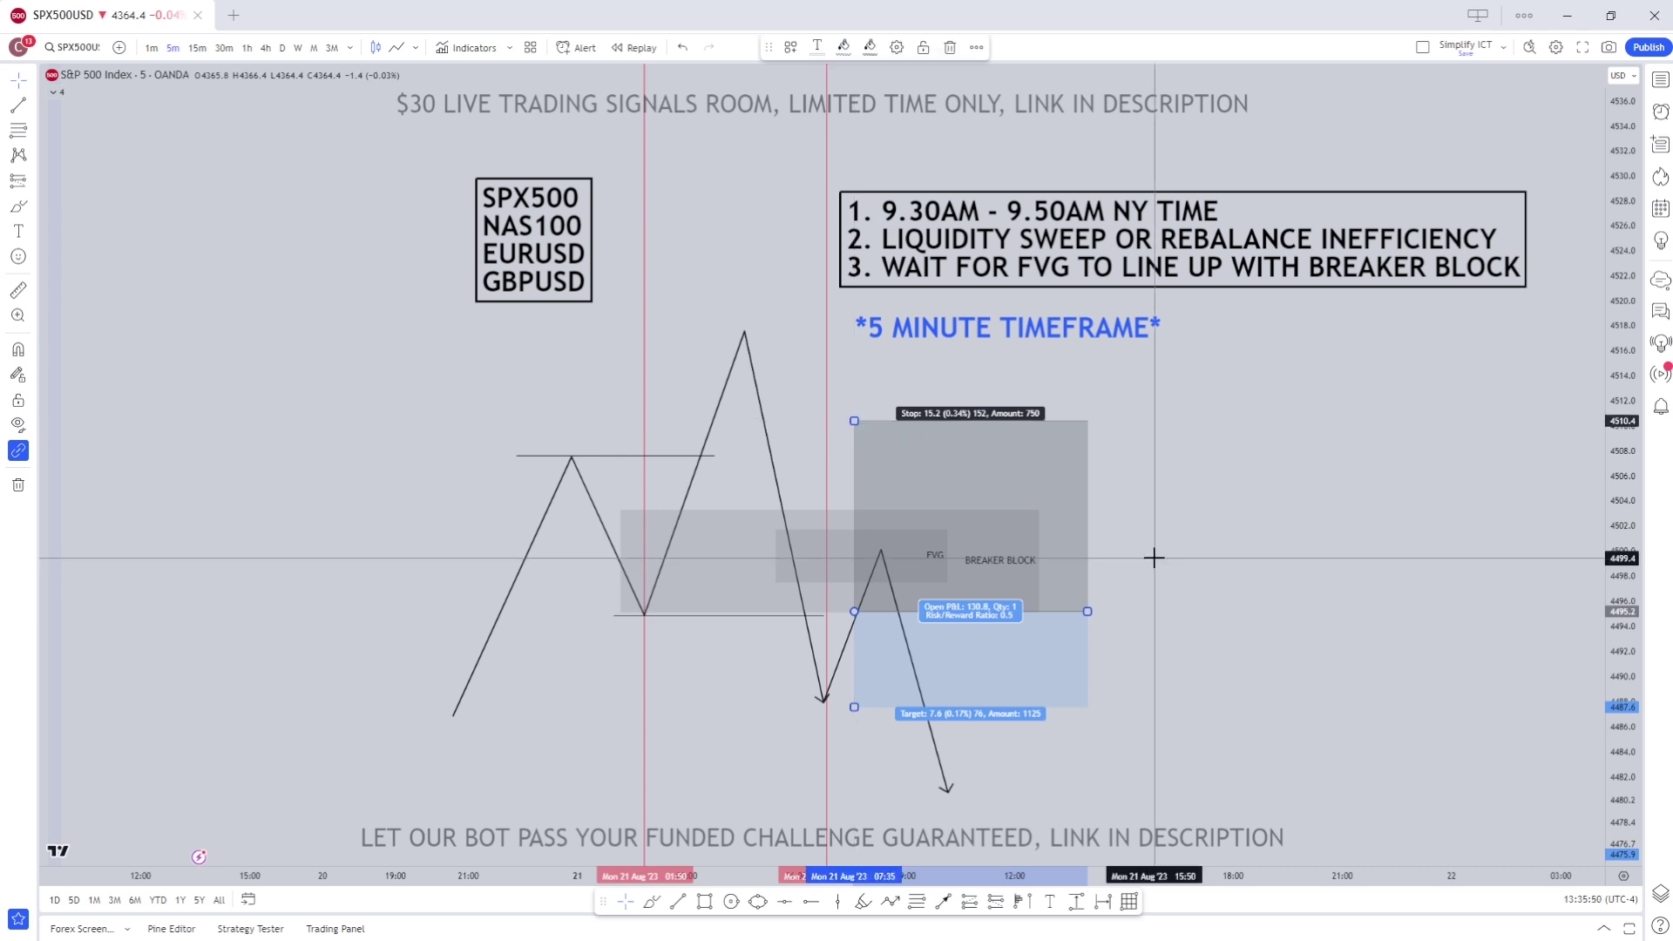
pyautogui.moveTo(1185, 689); pyautogui.dragTo(1200, 564)
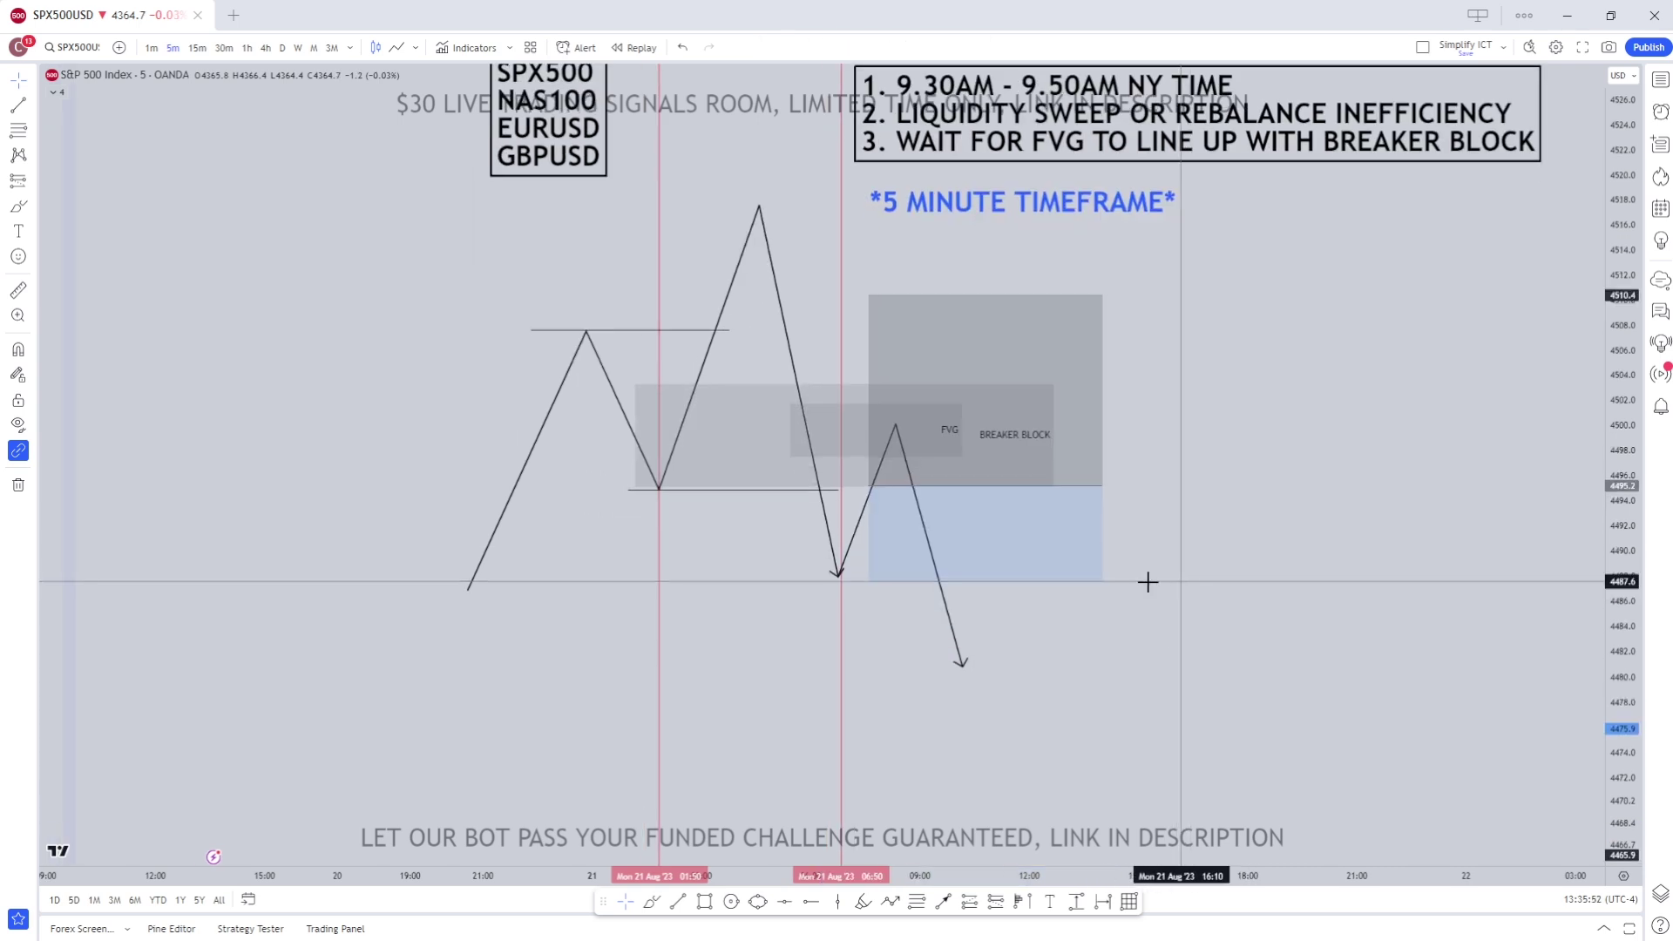
pyautogui.moveTo(870, 582); pyautogui.dragTo(784, 740)
pyautogui.moveTo(1220, 582); pyautogui.dragTo(1212, 639)
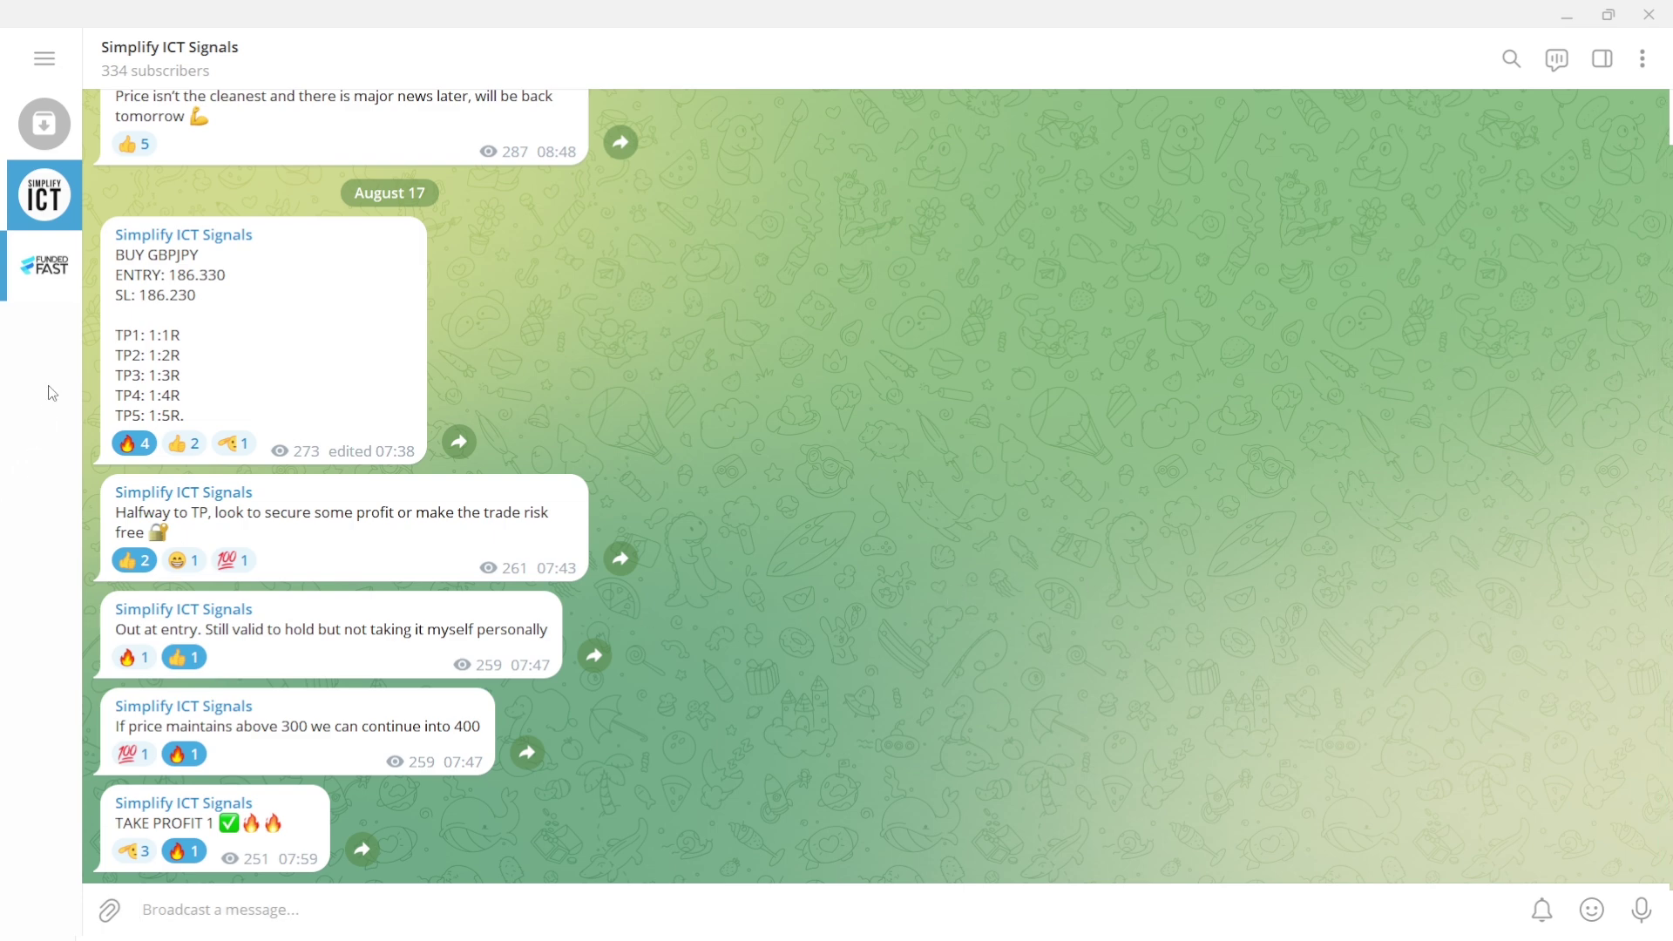
# - Open the PROPFIRM FASTPASS! channel in Telegram and view the photo captioned "Over 7 Accounts All Passed"
pyautogui.click(45, 284)
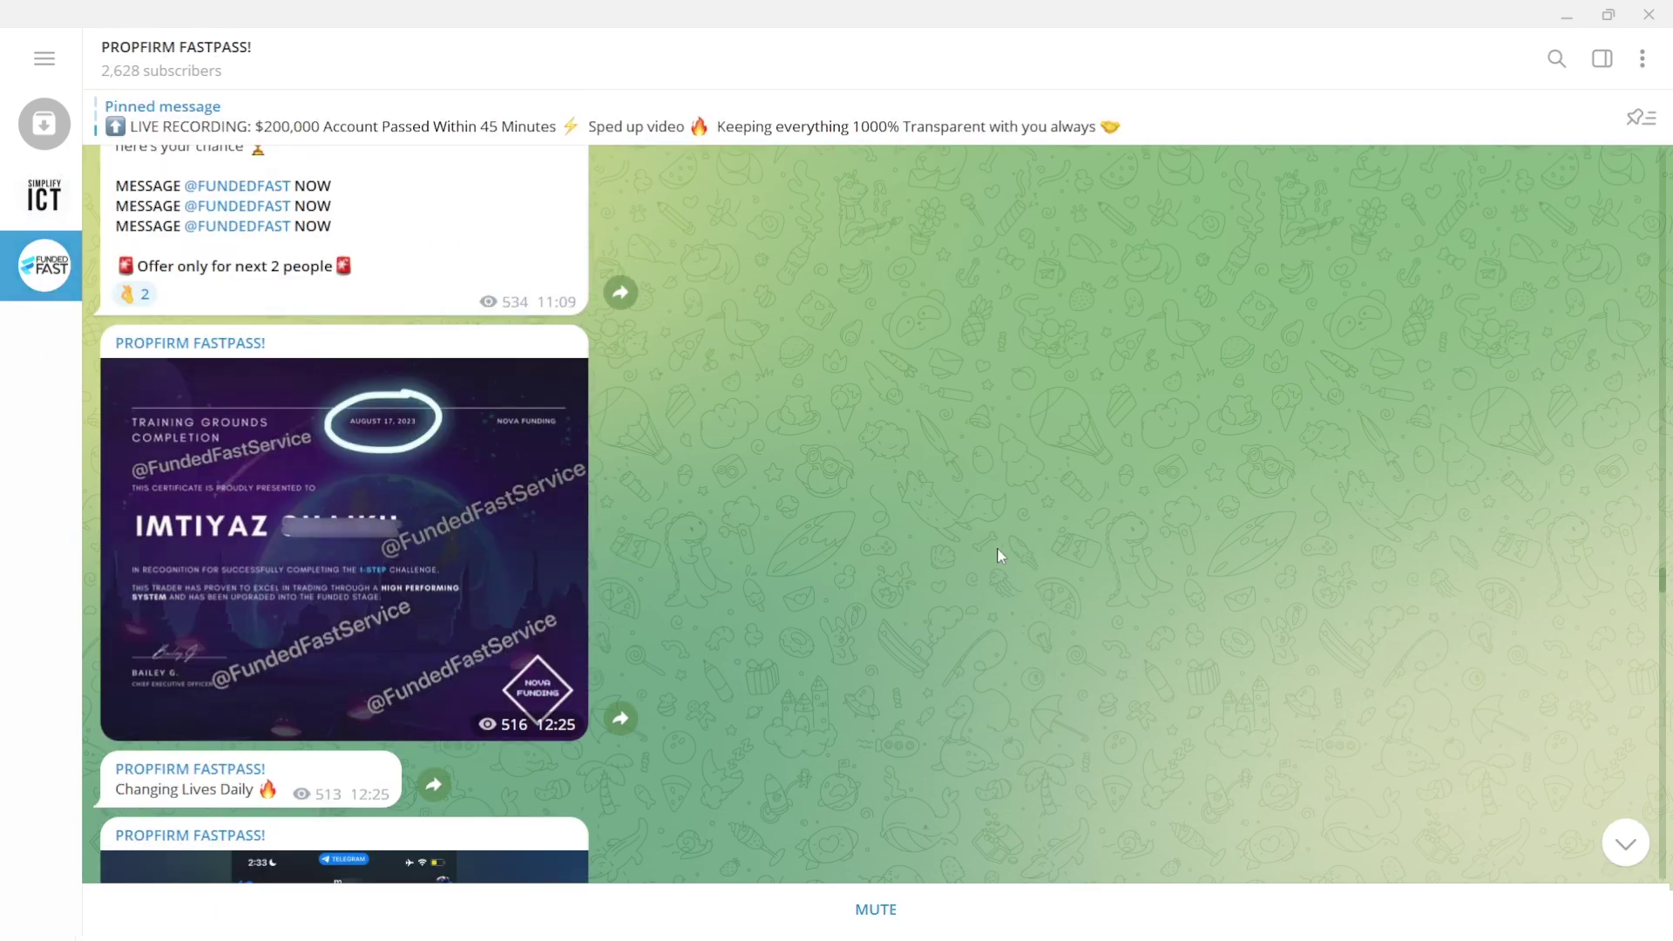
pyautogui.scroll(-6, 997, 549)
pyautogui.click(215, 513)
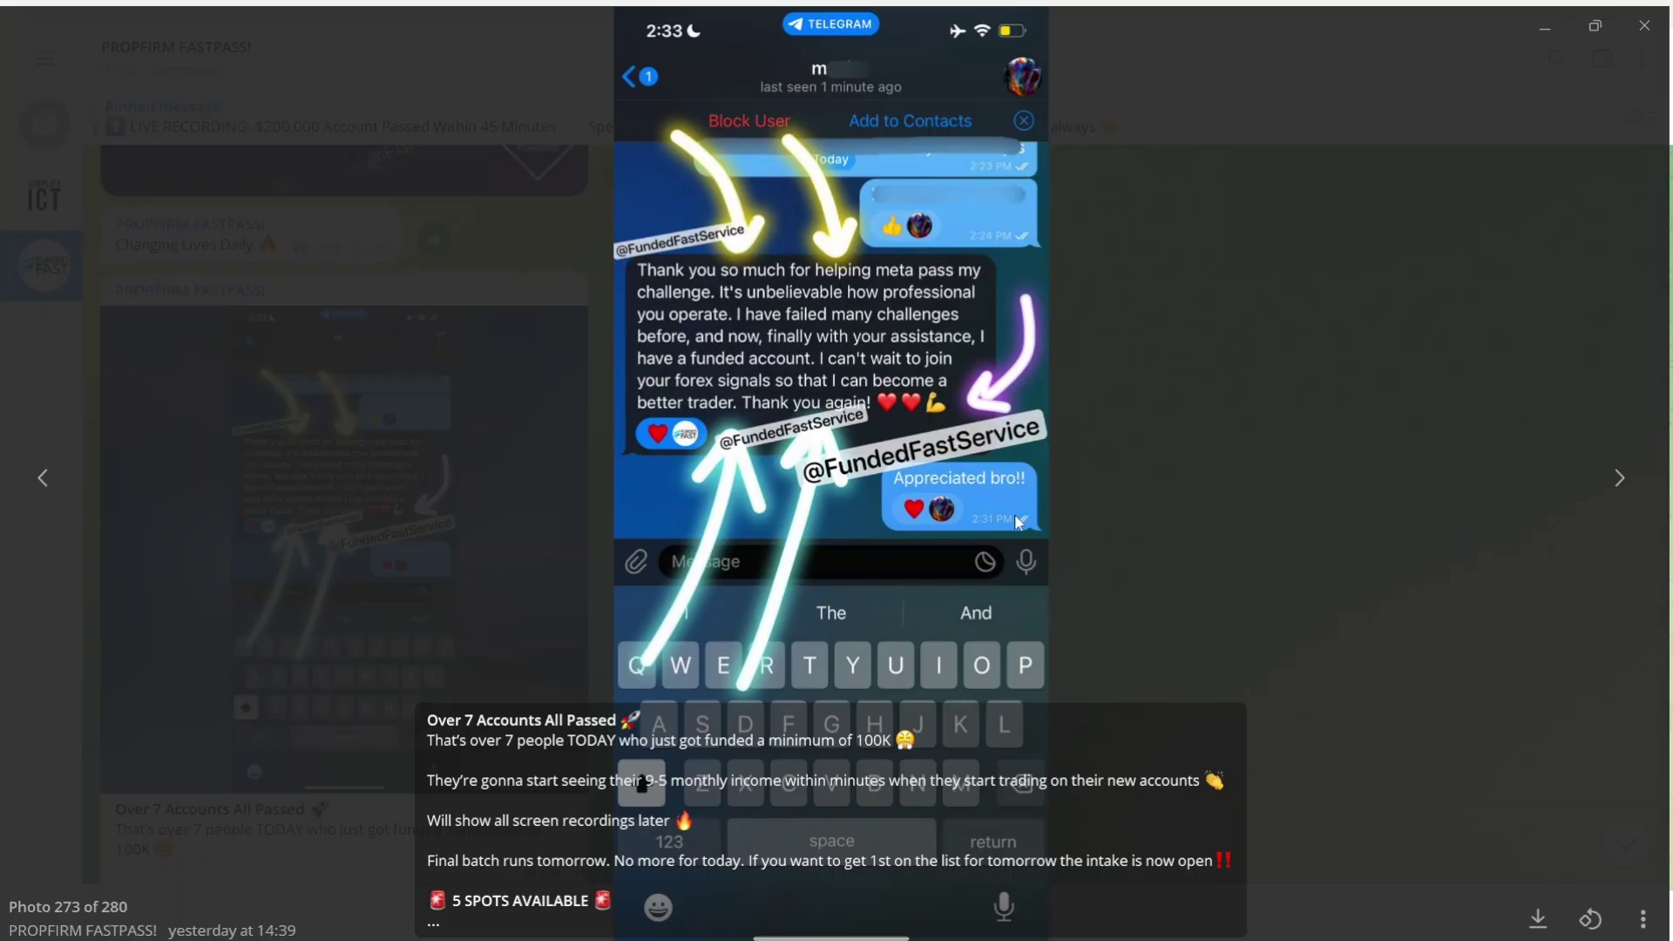
# - View the "$200,000 Passed 20 Minutes" and "$100,000 Funded in 20 Minutes" videos posted in the channel
pyautogui.click(1131, 473)
pyautogui.scroll(-10, 1056, 481)
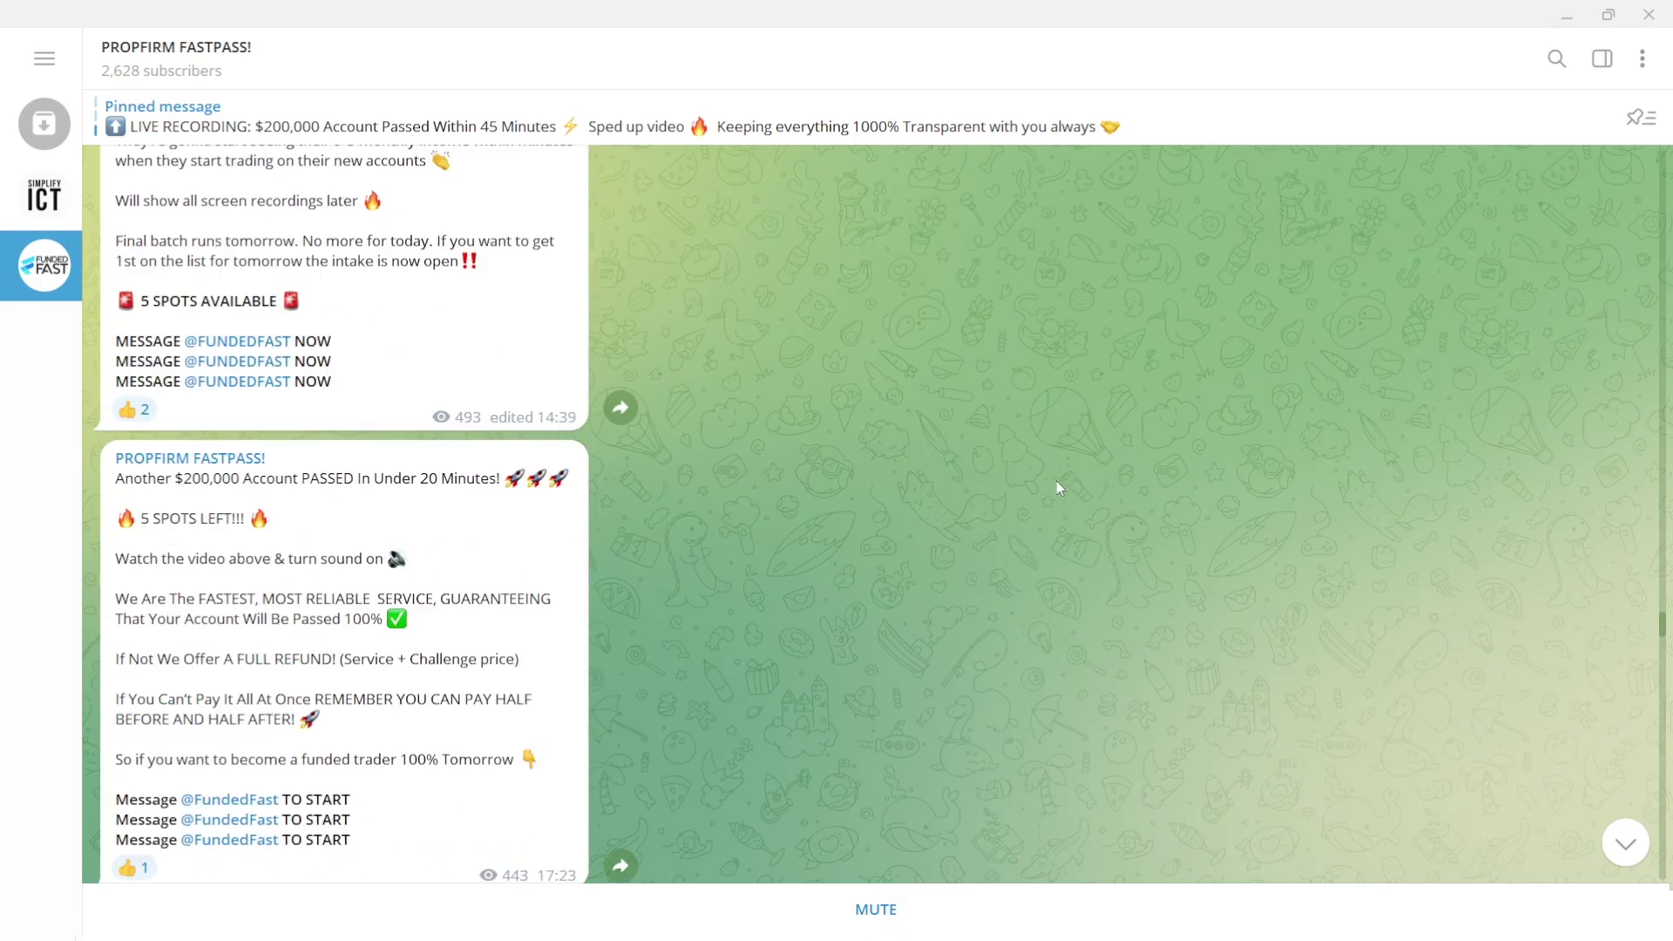
pyautogui.click(211, 494)
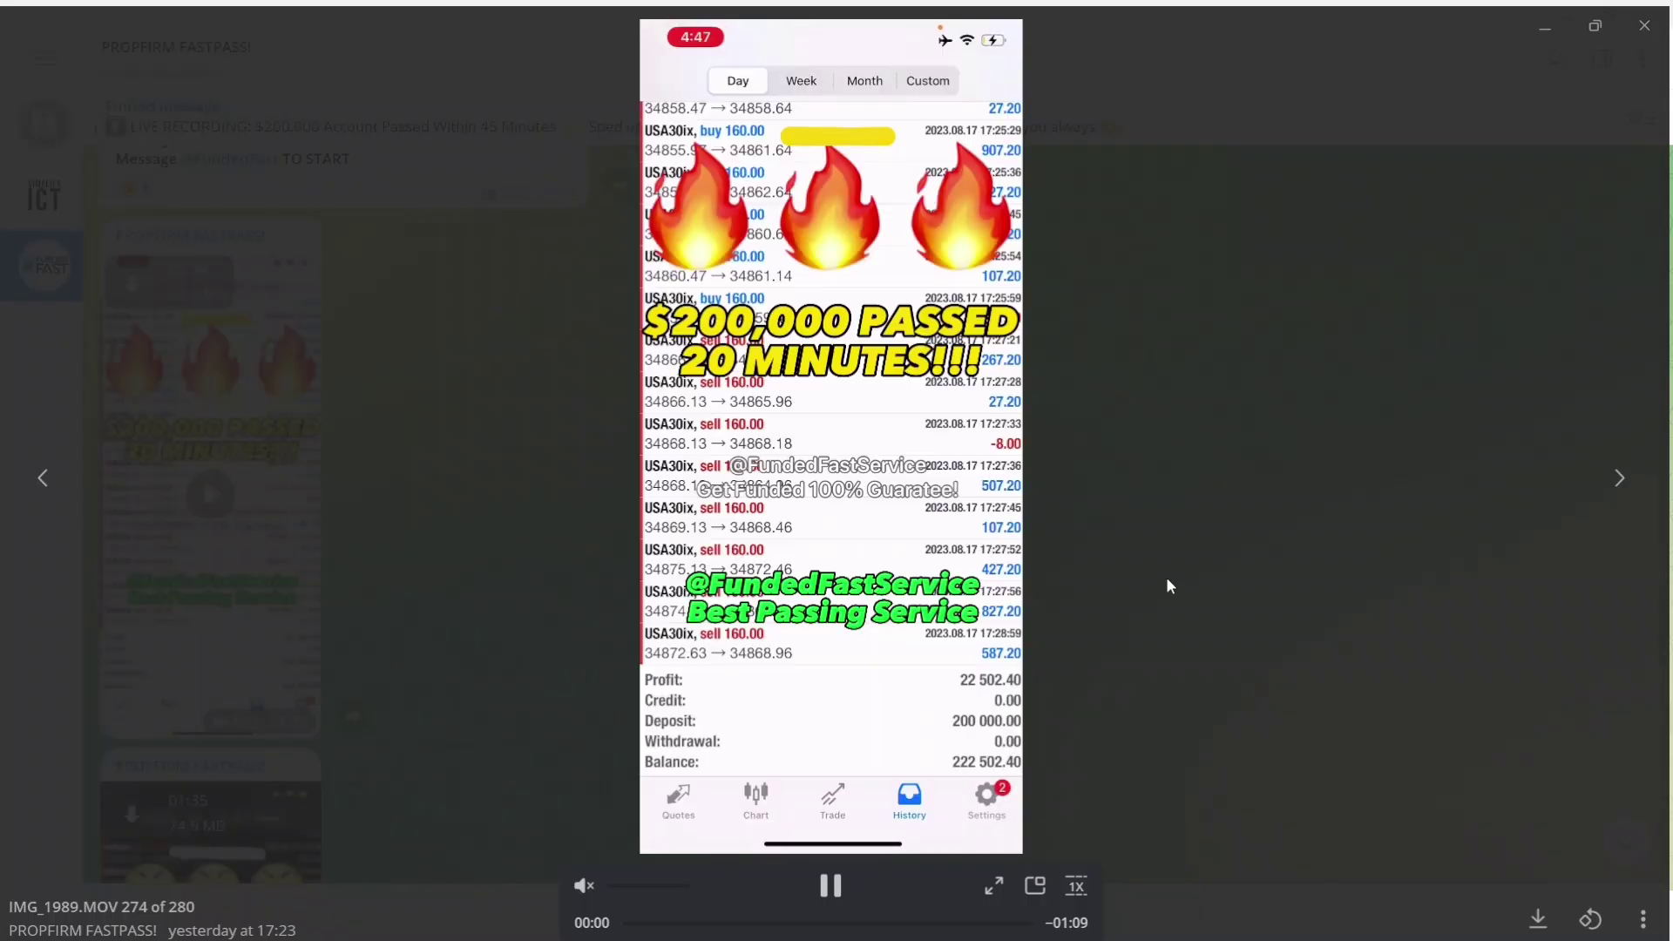
pyautogui.click(1173, 573)
pyautogui.scroll(-1, 1147, 577)
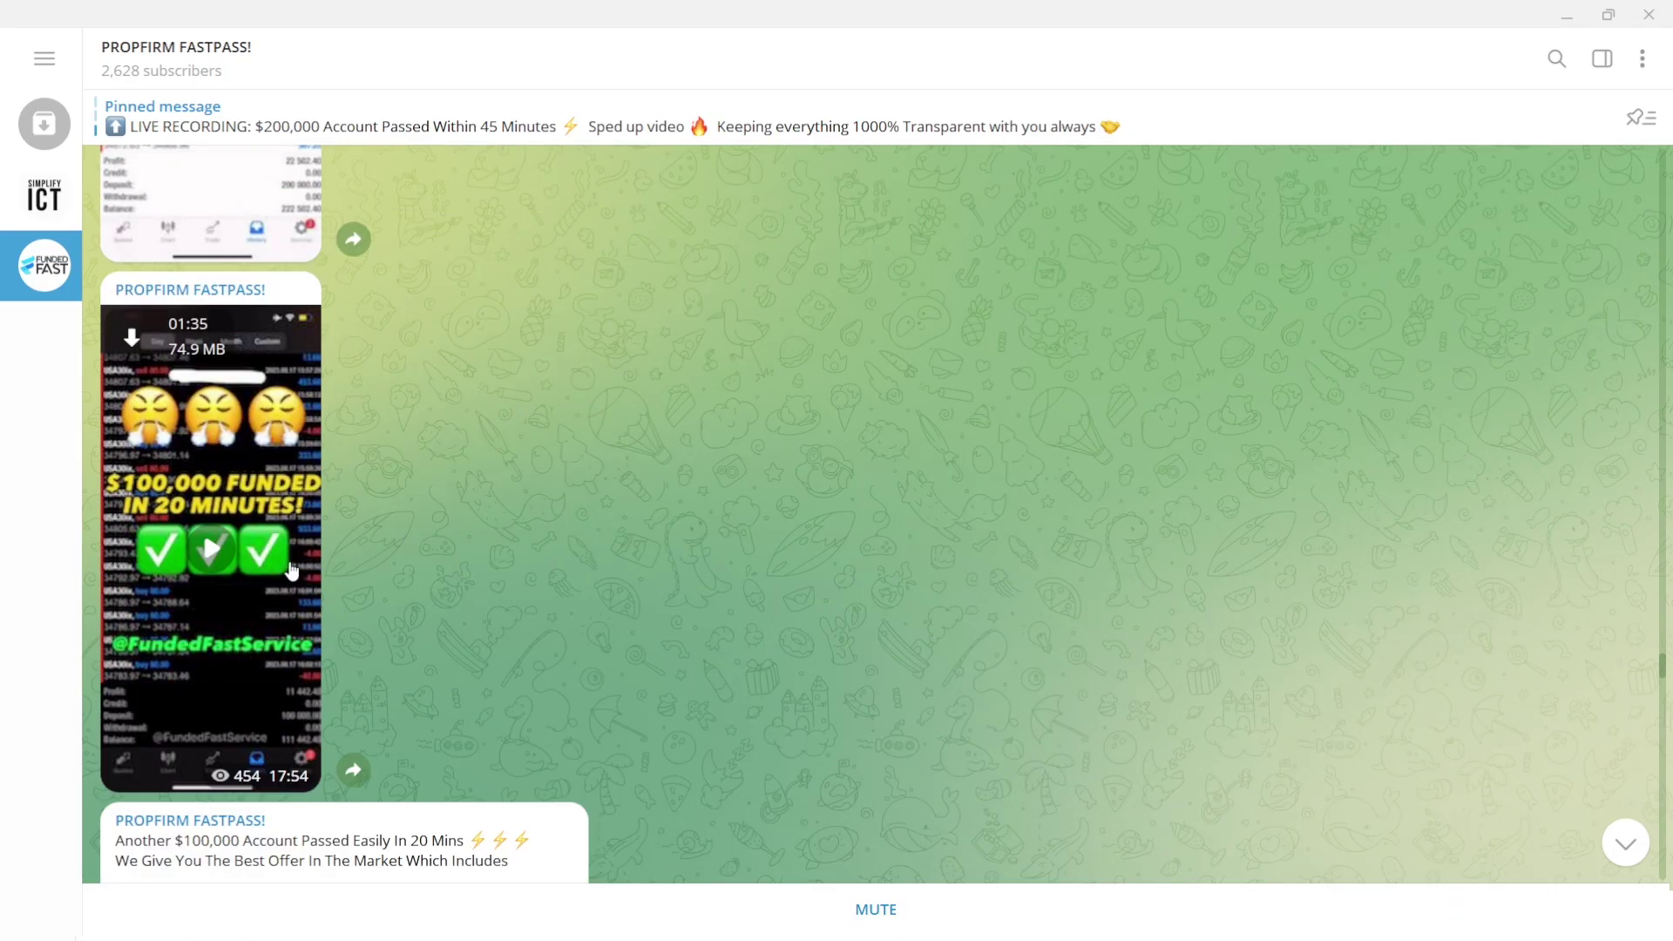
pyautogui.click(246, 577)
pyautogui.click(1219, 568)
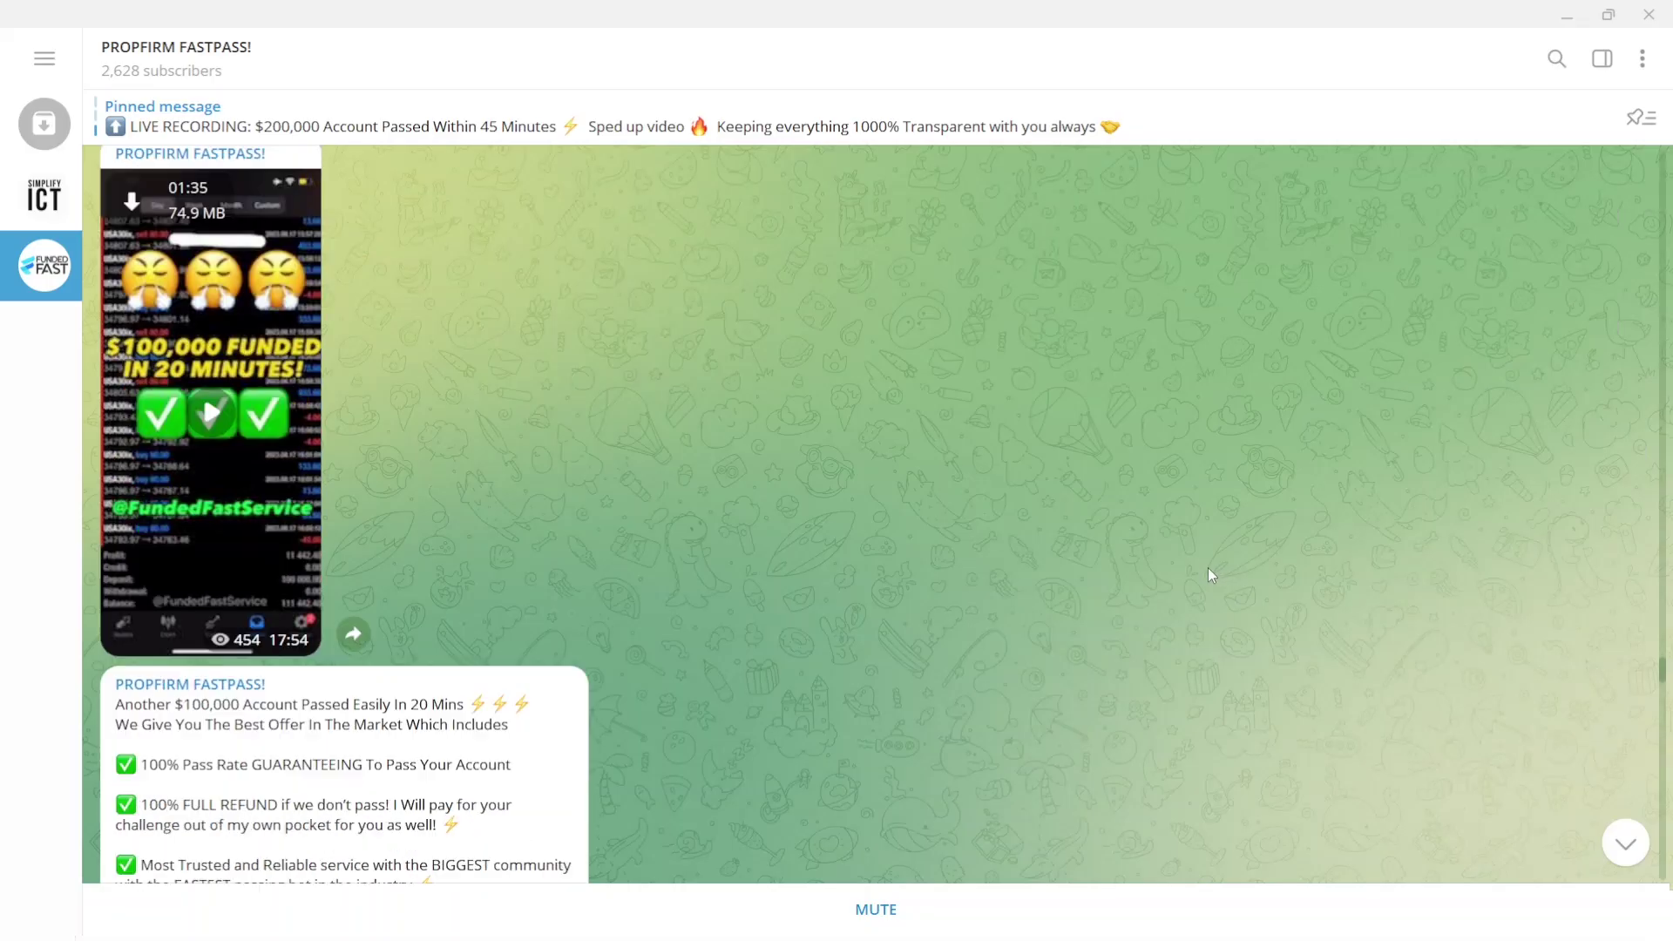
# - View the August 17 testimonial photos: the "Change Your Life Today" client message and the Nova Funding chat screenshot
pyautogui.scroll(-8, 1095, 552)
pyautogui.click(240, 684)
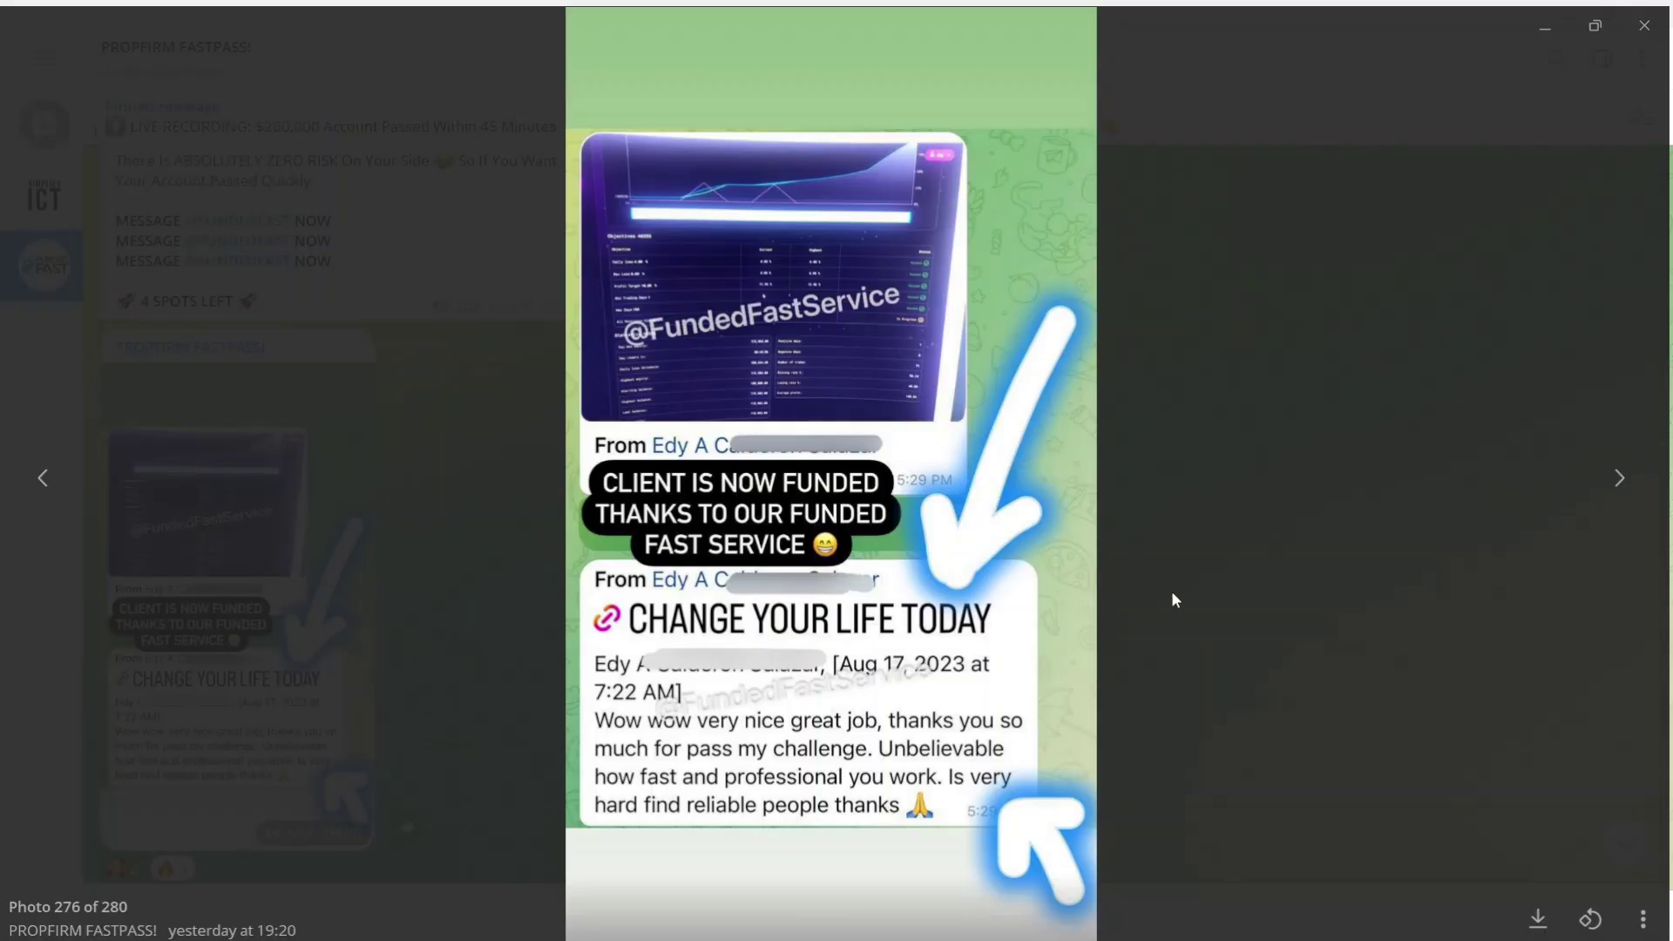
pyautogui.click(1225, 580)
pyautogui.scroll(-4, 1190, 573)
pyautogui.scroll(-4, 1189, 583)
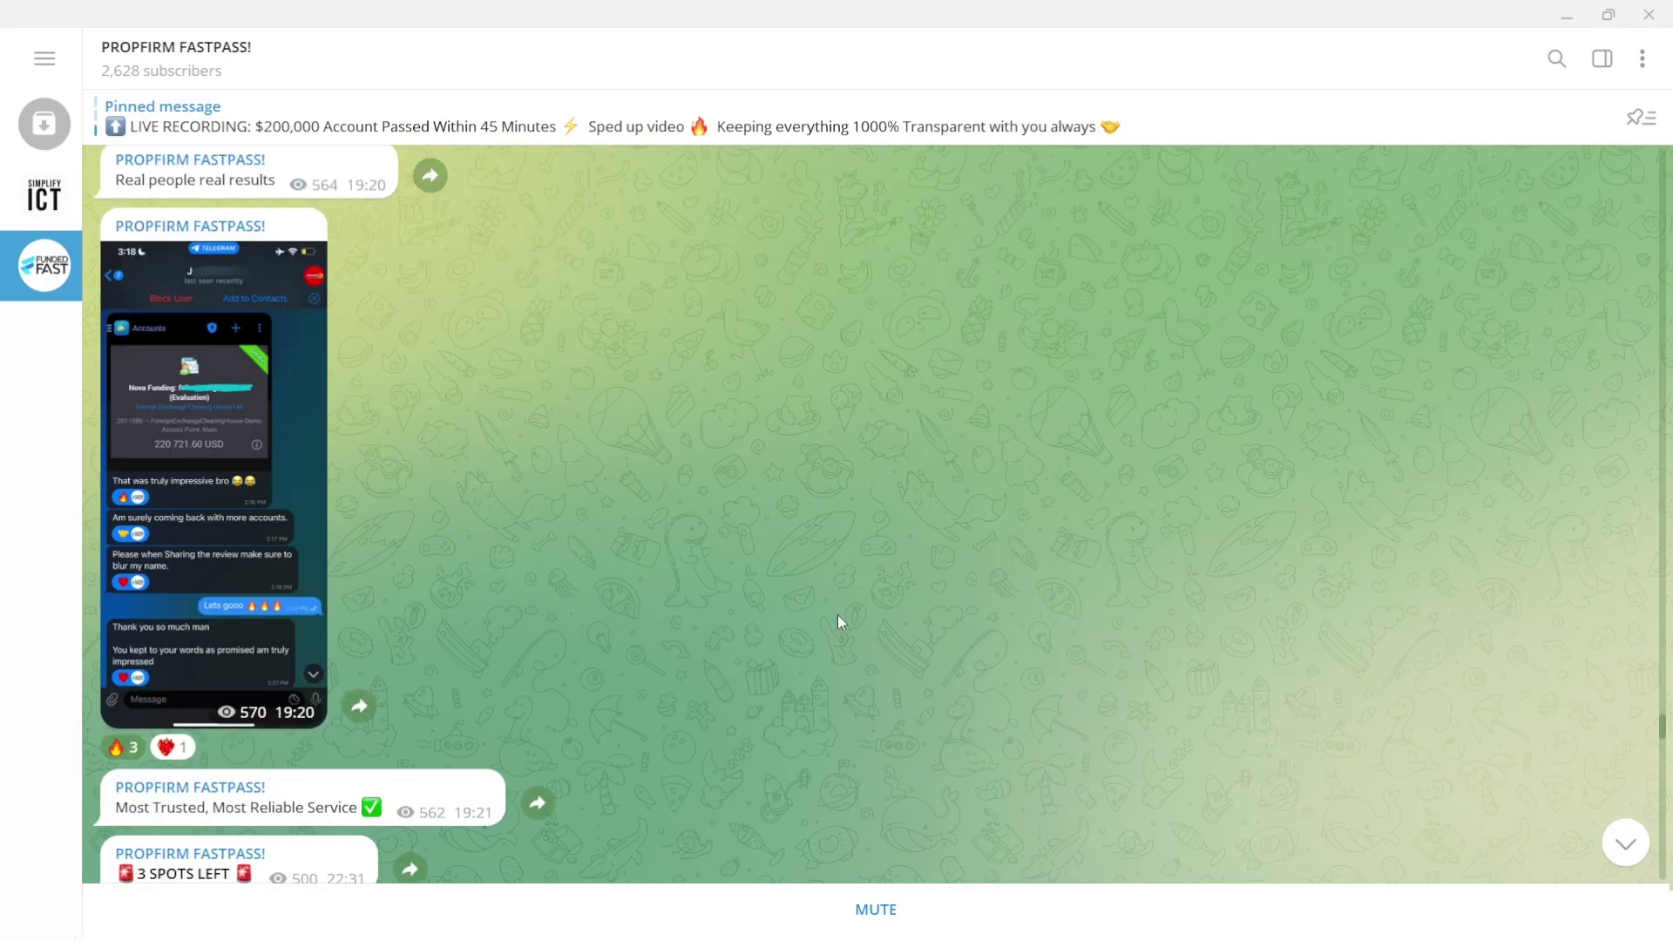
pyautogui.click(273, 596)
pyautogui.click(1275, 577)
# - View the August 18 testimonial photos: the "Congratulations!" chat screenshot and the "Unread Messages" screenshot
pyautogui.scroll(-7, 1254, 563)
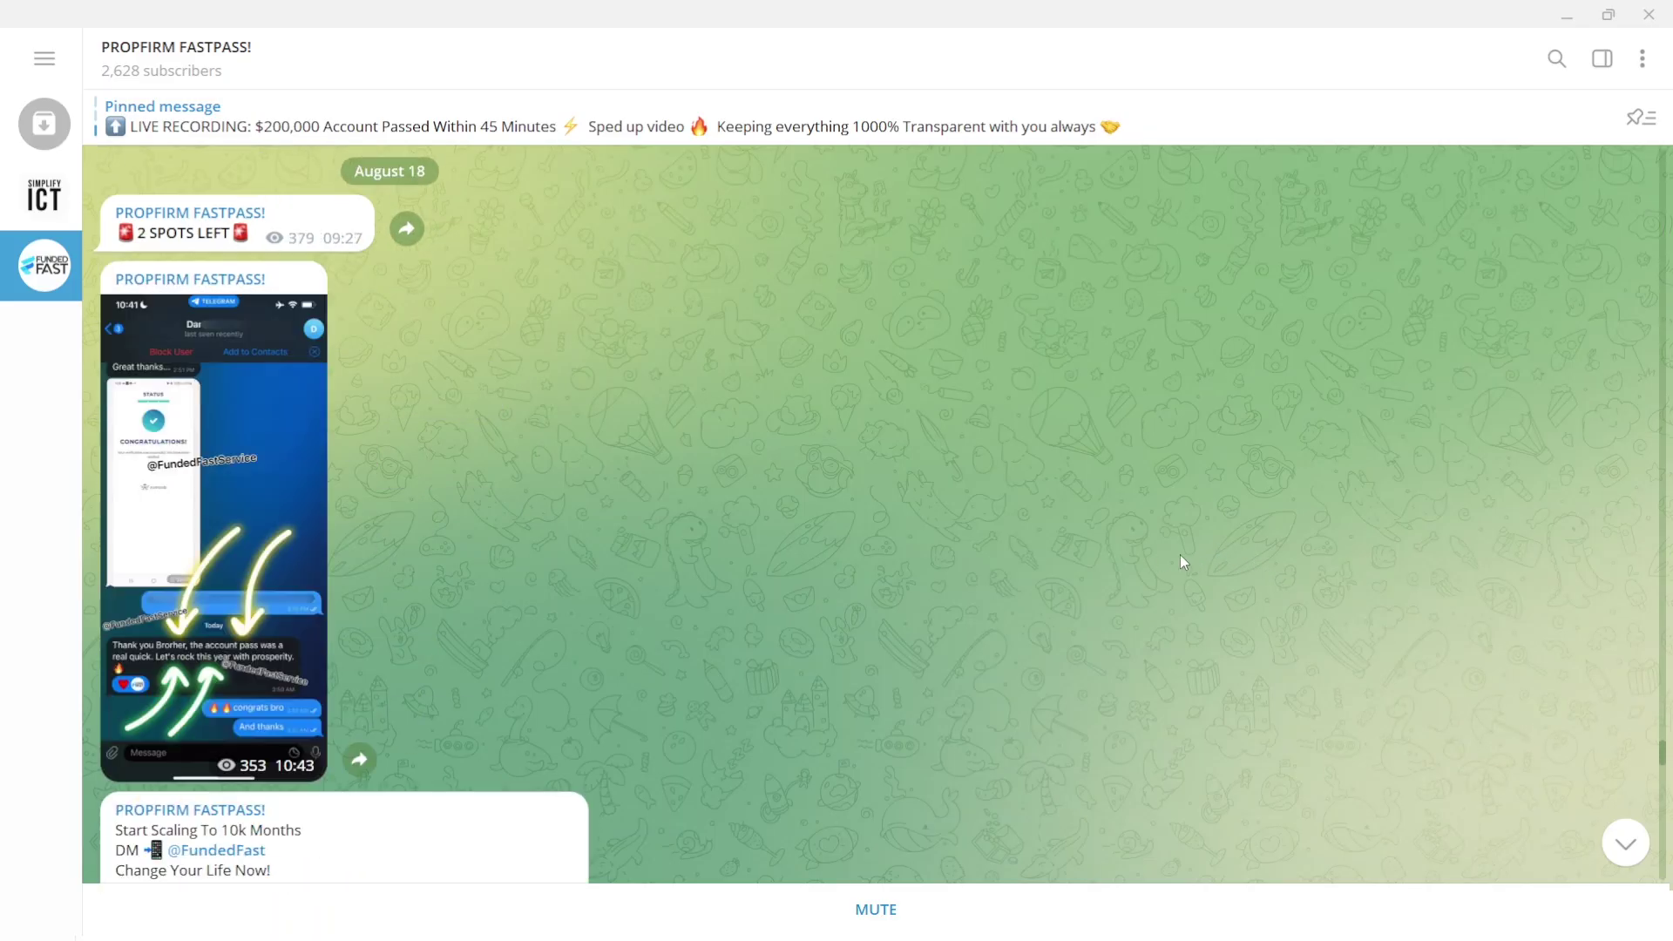
pyautogui.click(202, 692)
pyautogui.click(1181, 536)
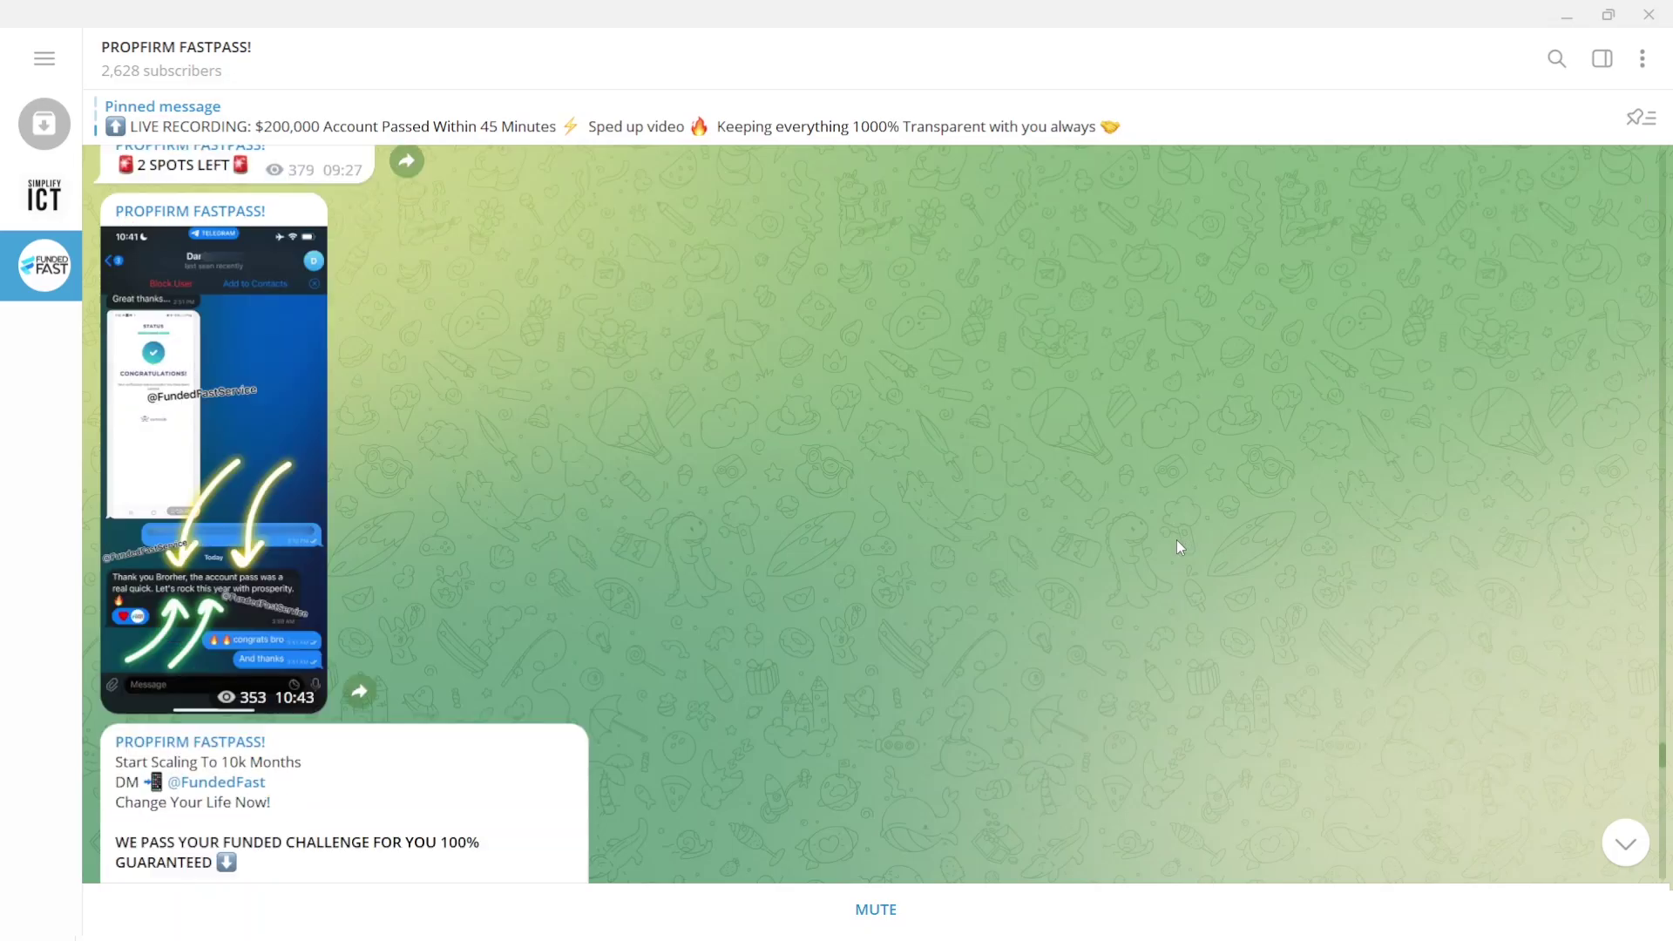
pyautogui.scroll(-10, 1177, 541)
pyautogui.click(541, 602)
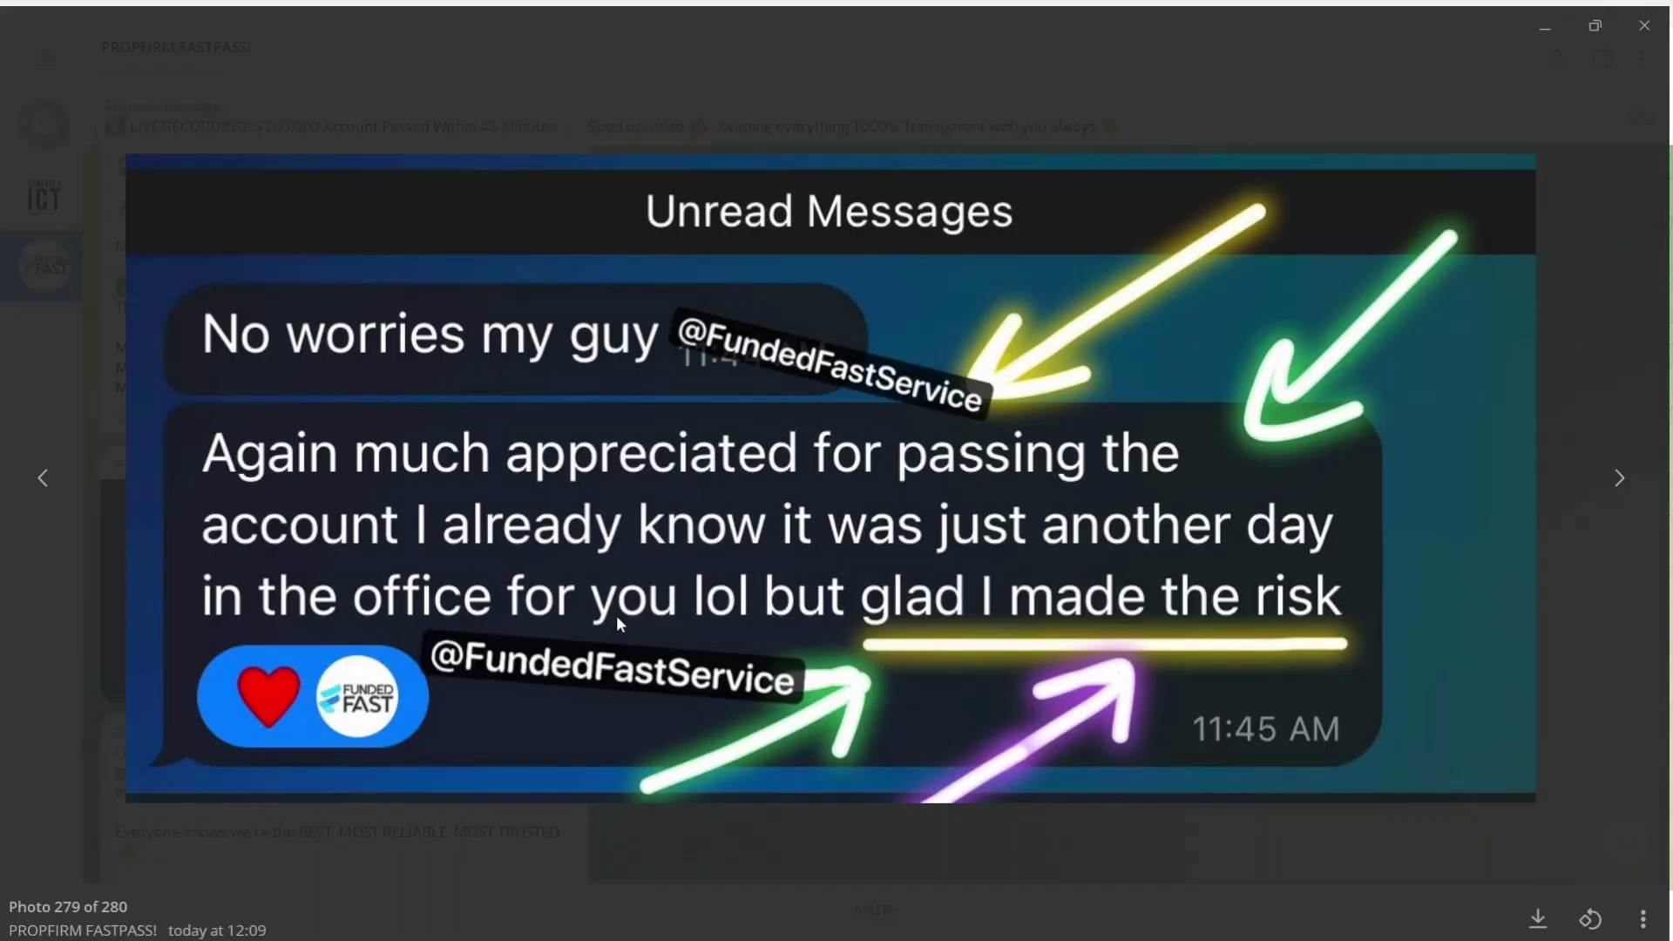
pyautogui.click(1234, 663)
# - View the "$200,000 Passed in 15 Mins!" video and read on to the channel's newest voice message
pyautogui.scroll(-10, 1204, 619)
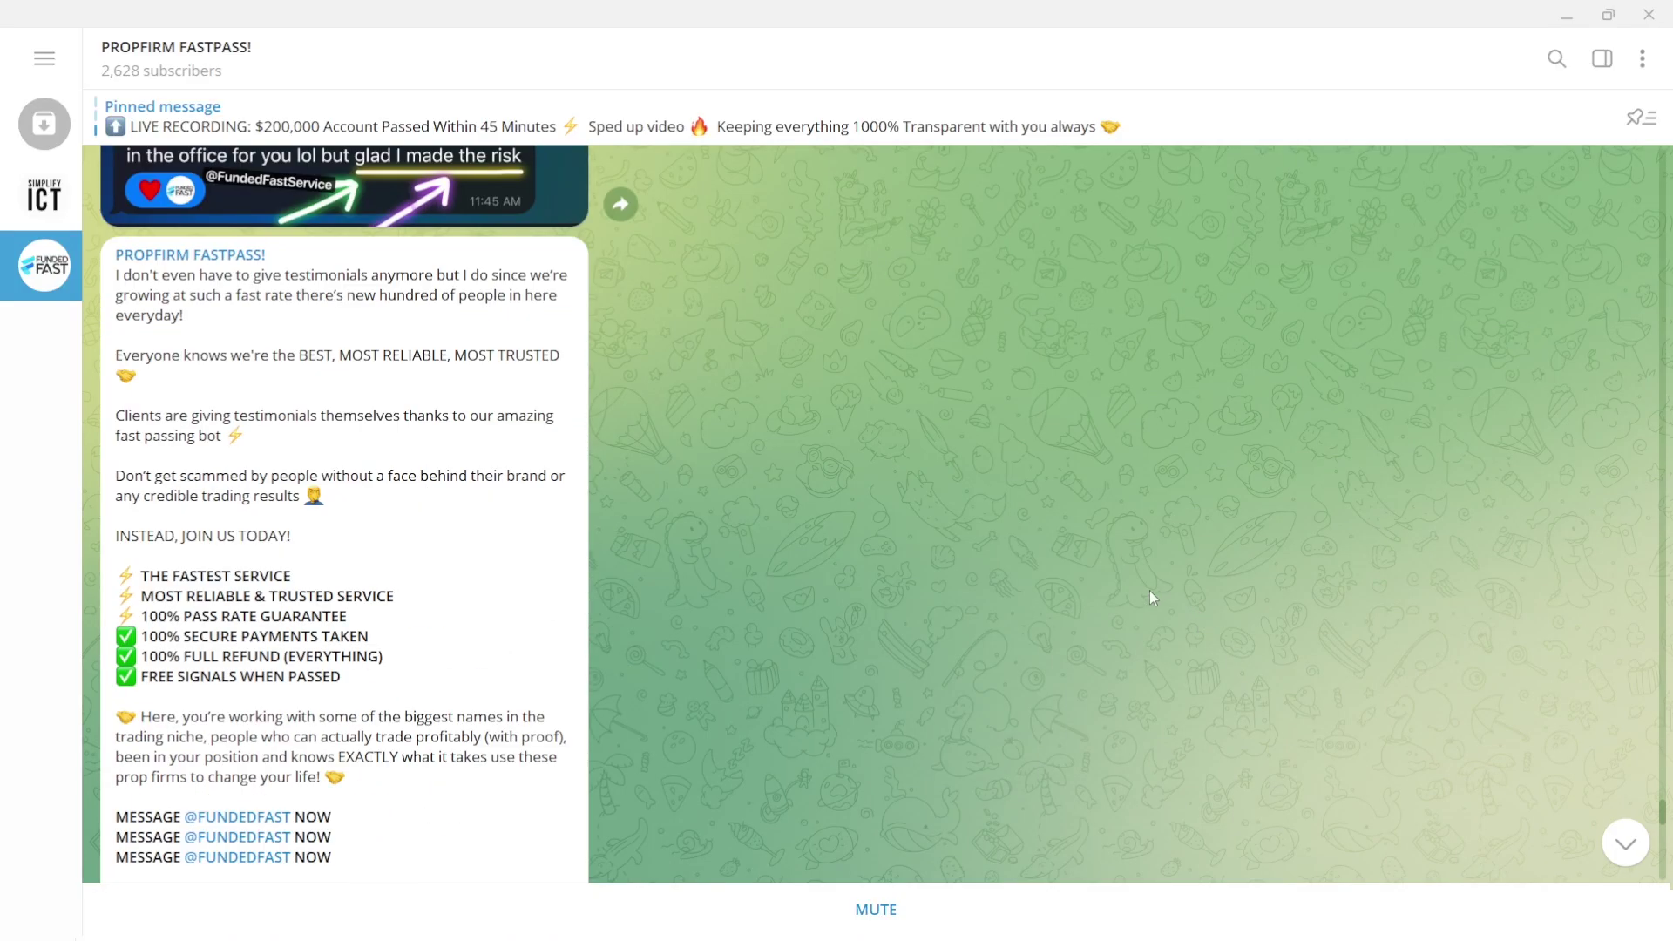
pyautogui.click(184, 651)
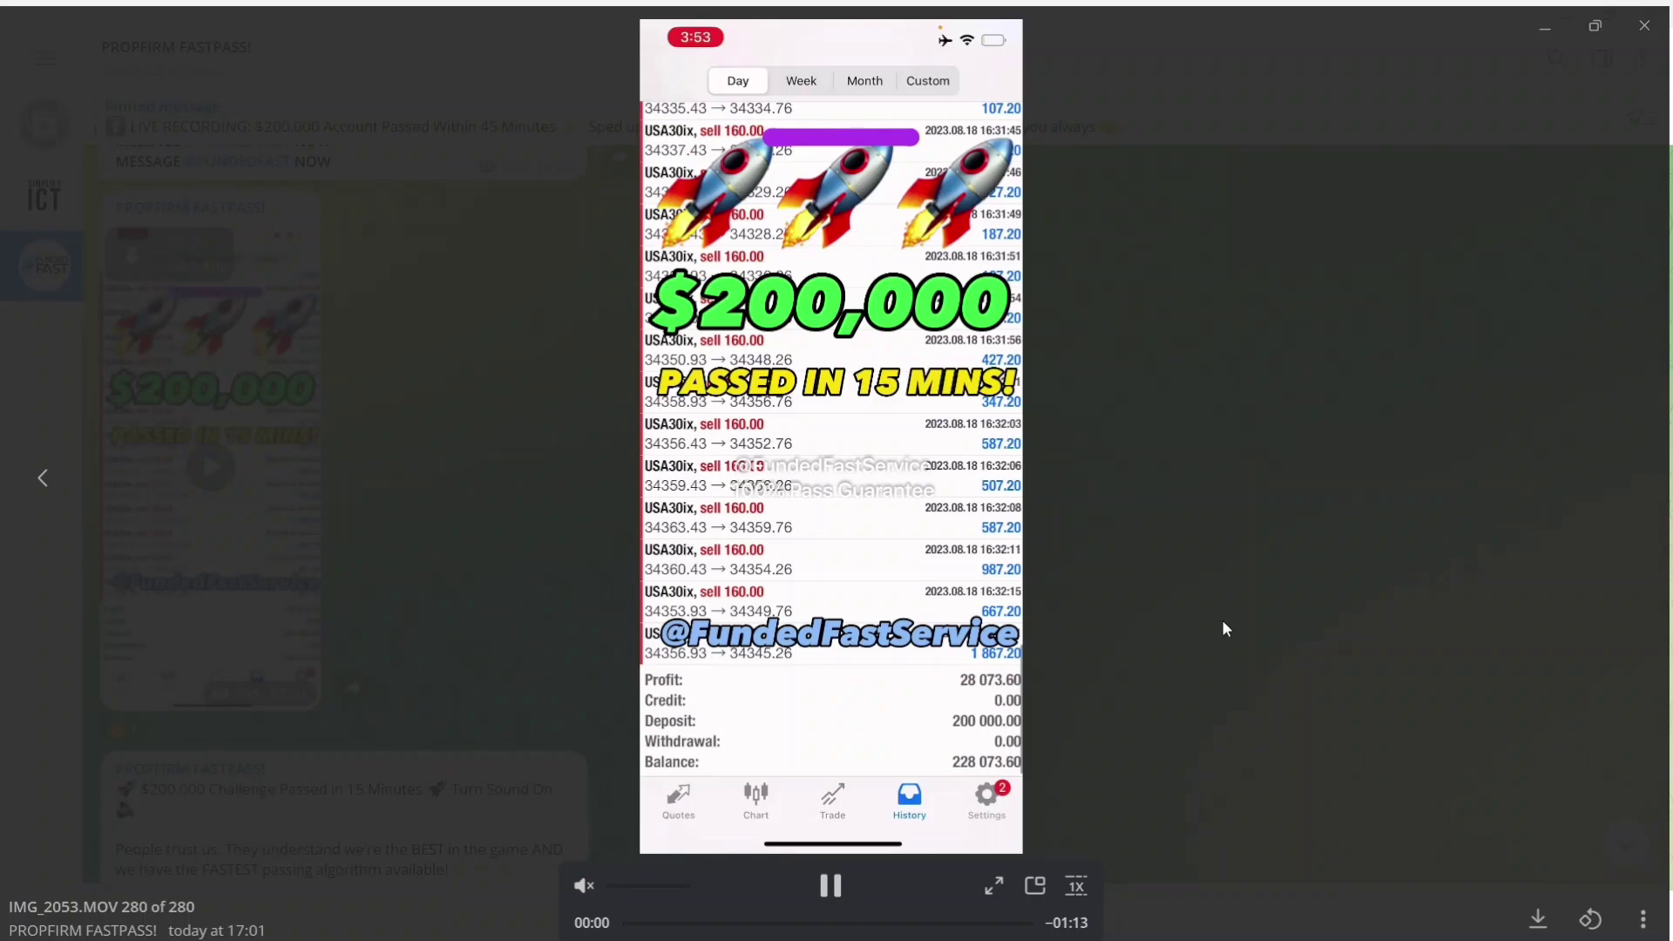
pyautogui.click(1253, 603)
pyautogui.scroll(-5, 1211, 584)
pyautogui.scroll(-2, 1211, 593)
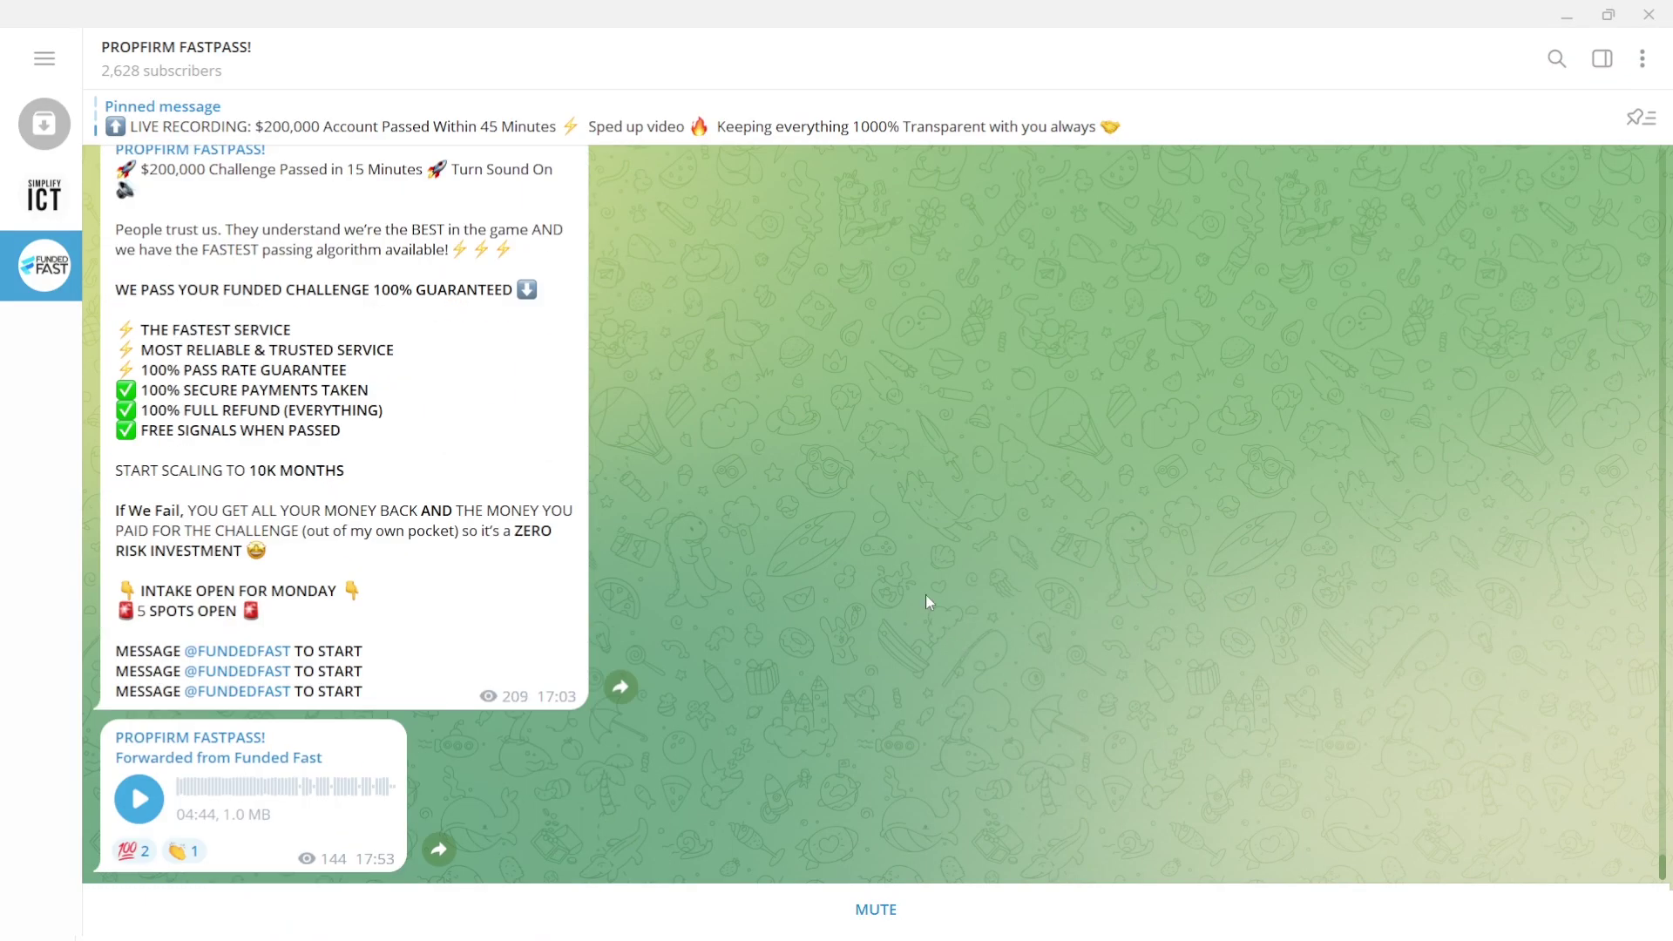
# - Go back to the August 17 posts and view the PROPFIRM FASTPASS! channel info with its link
pyautogui.scroll(15, 891, 506)
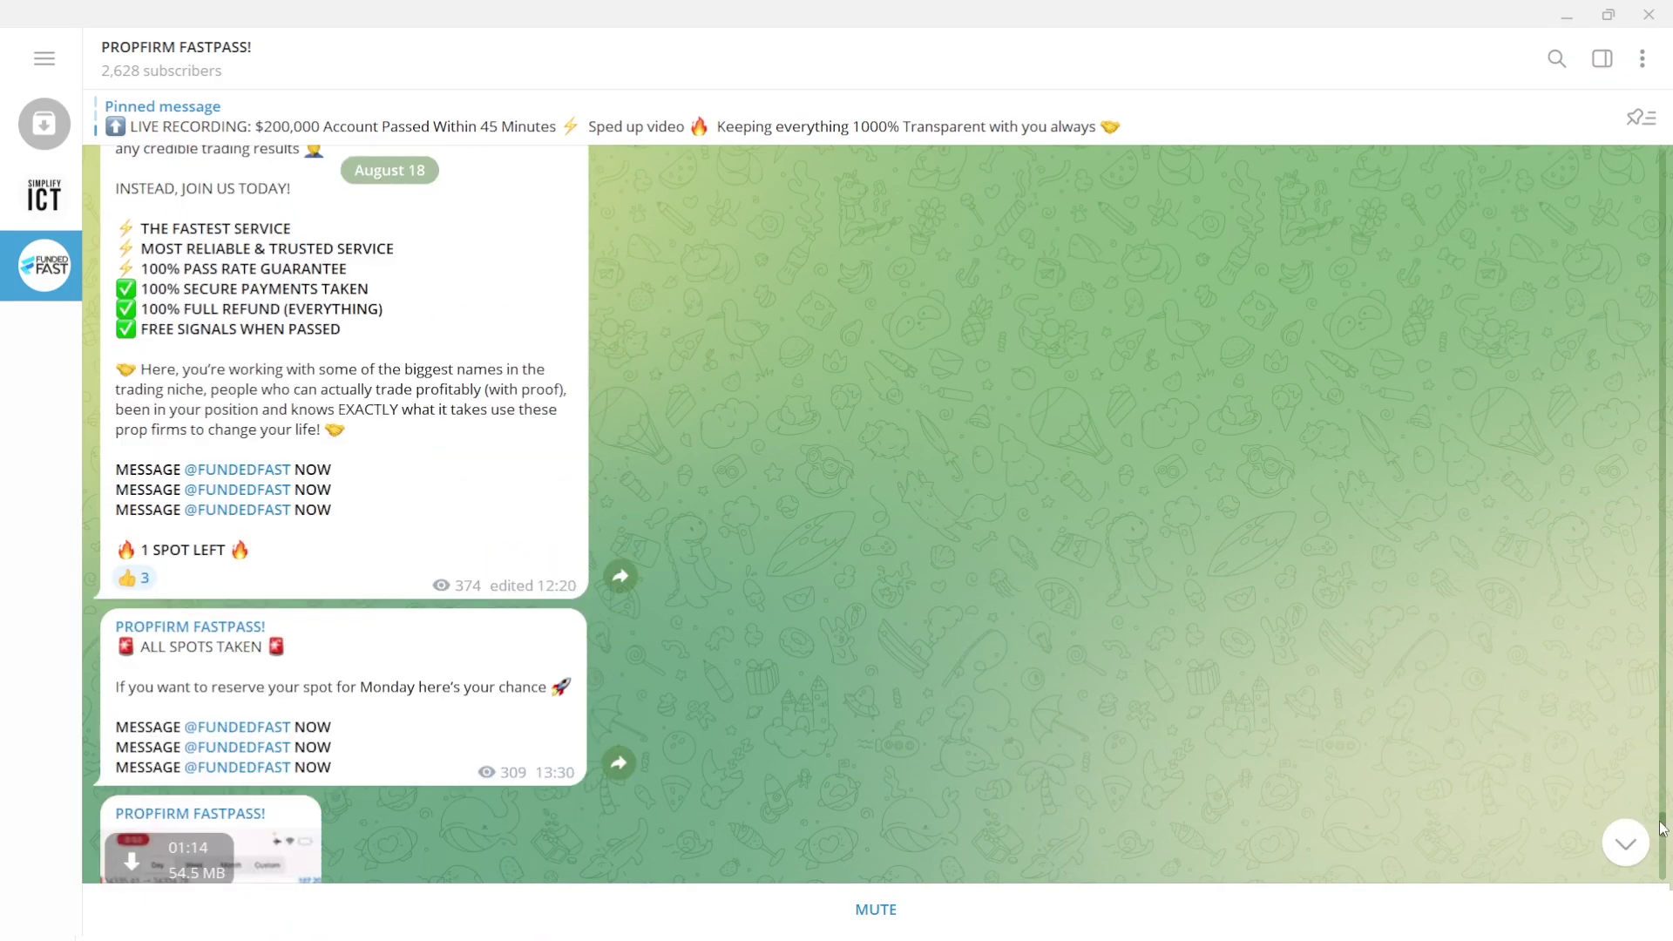
pyautogui.scroll(15, 1663, 828)
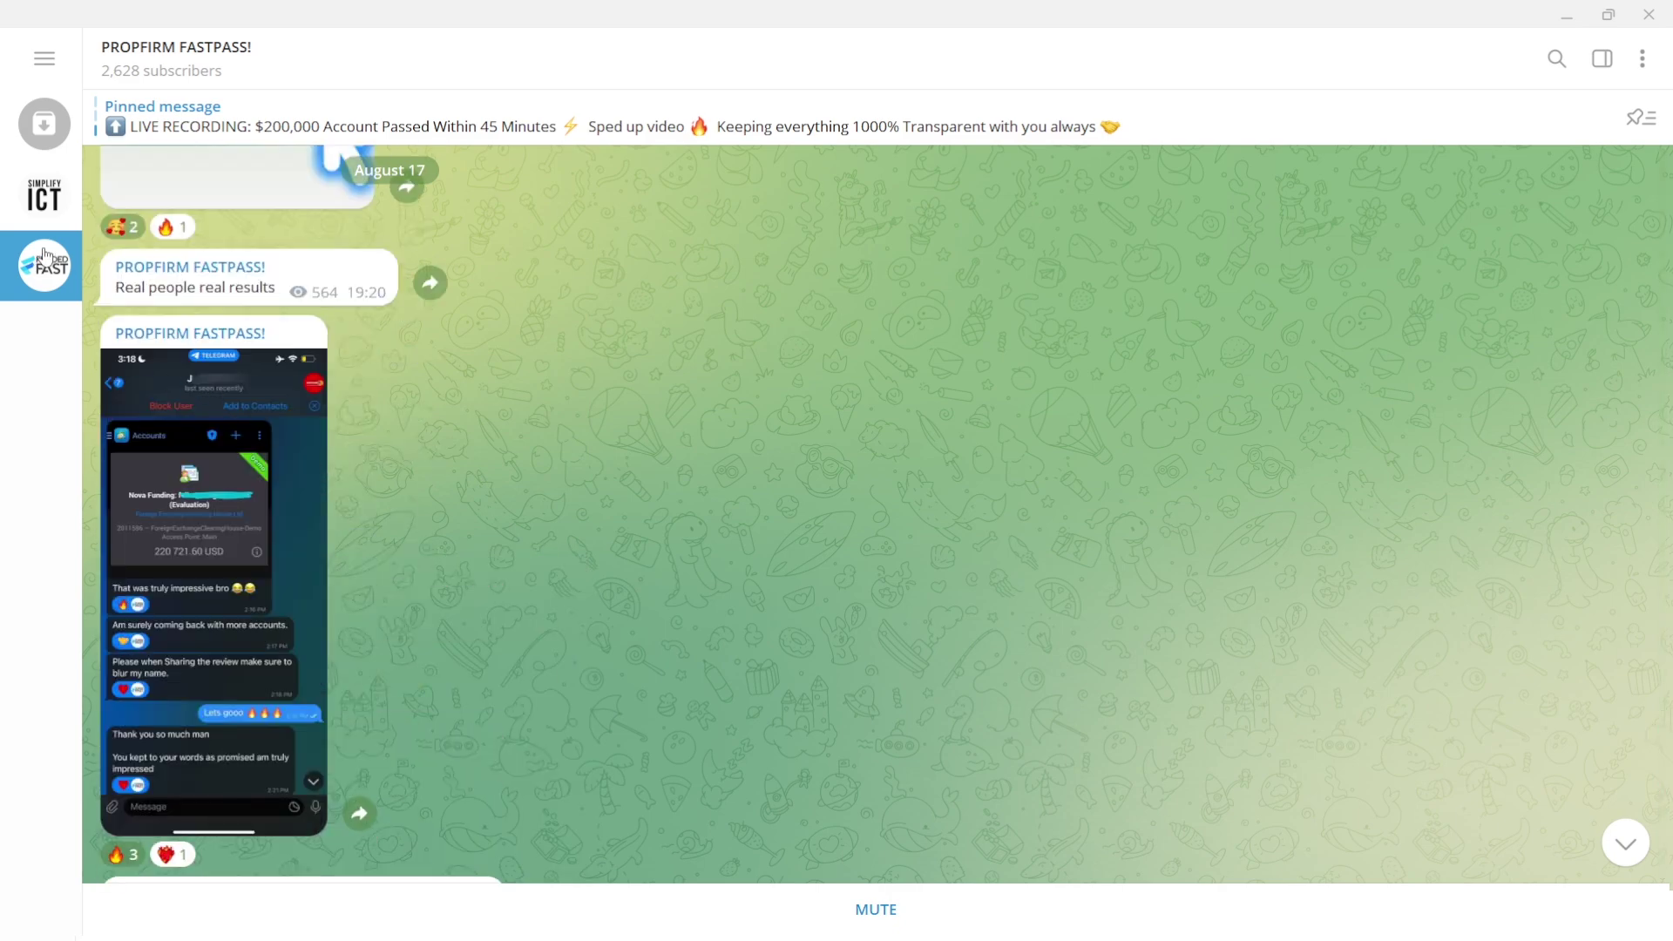
pyautogui.click(270, 55)
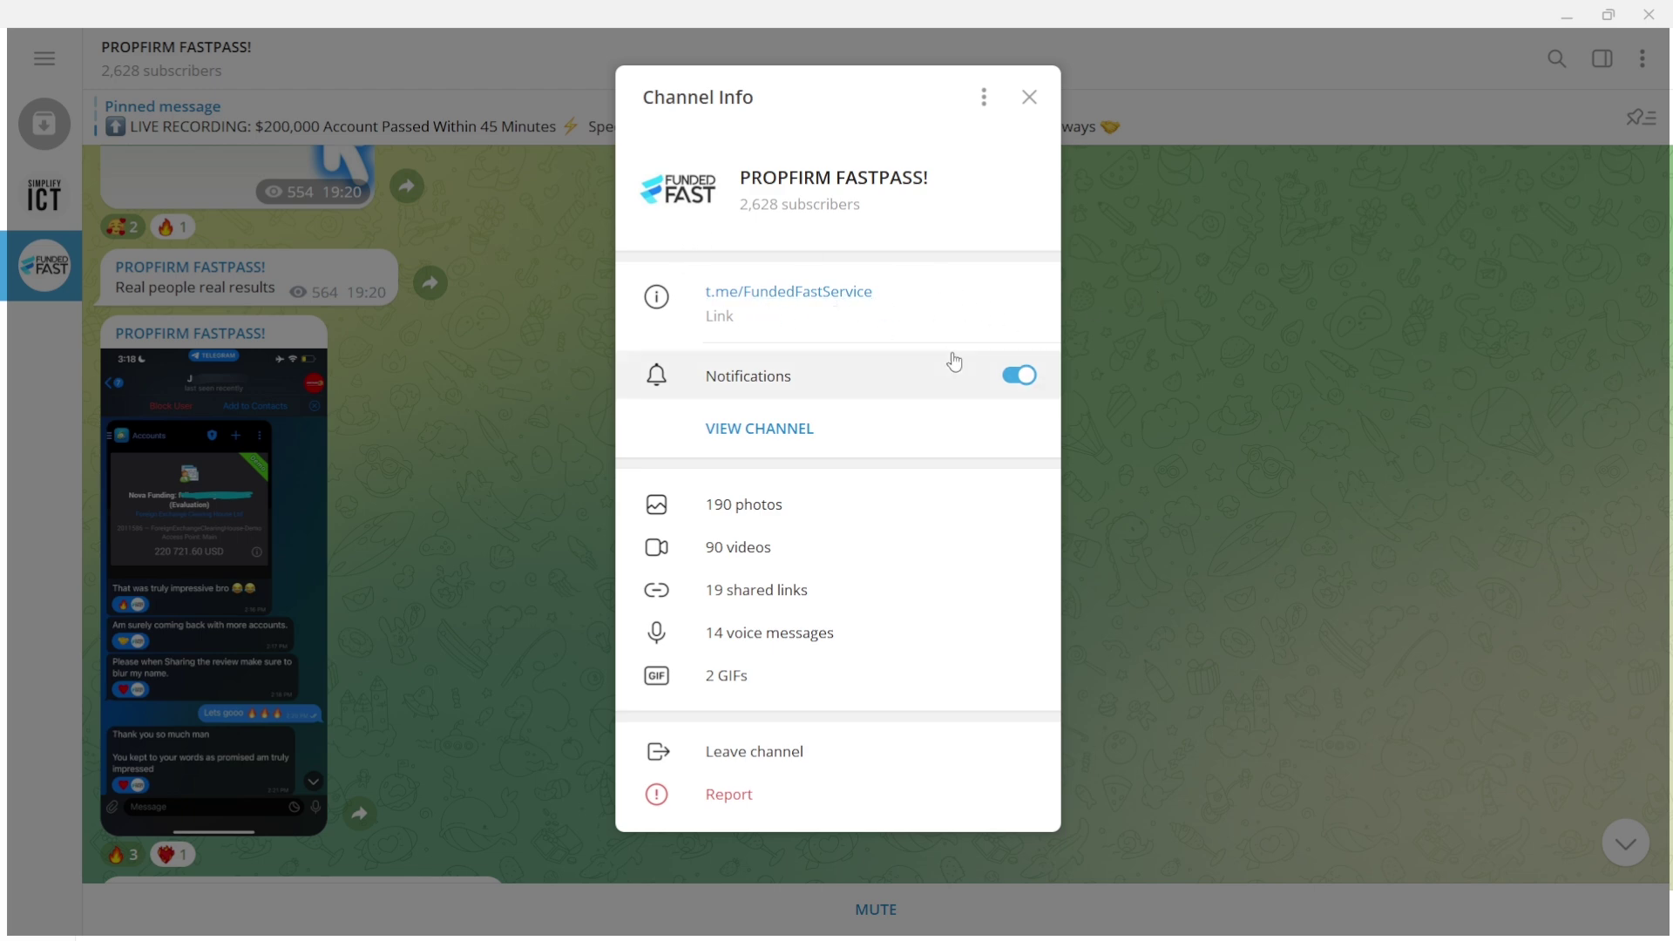
pyautogui.click(1124, 334)
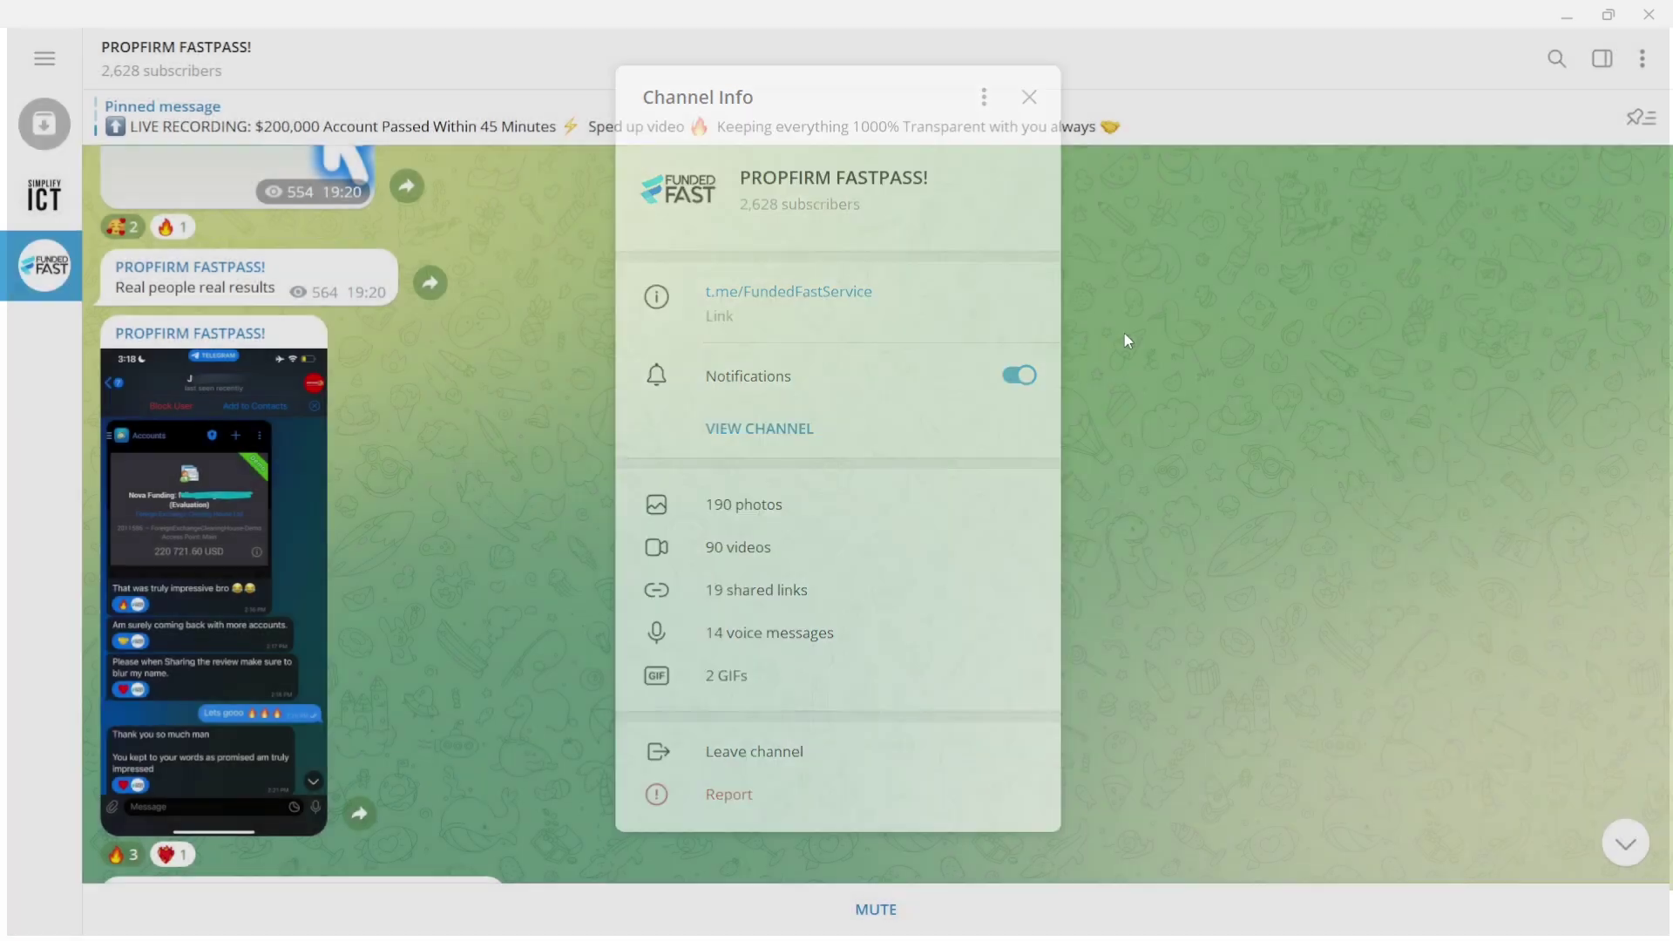
# - Browse the older August 17 posts back to the "$100,000 Passed in 20 Minutes!" video
pyautogui.scroll(10, 841, 417)
pyautogui.scroll(15, 810, 427)
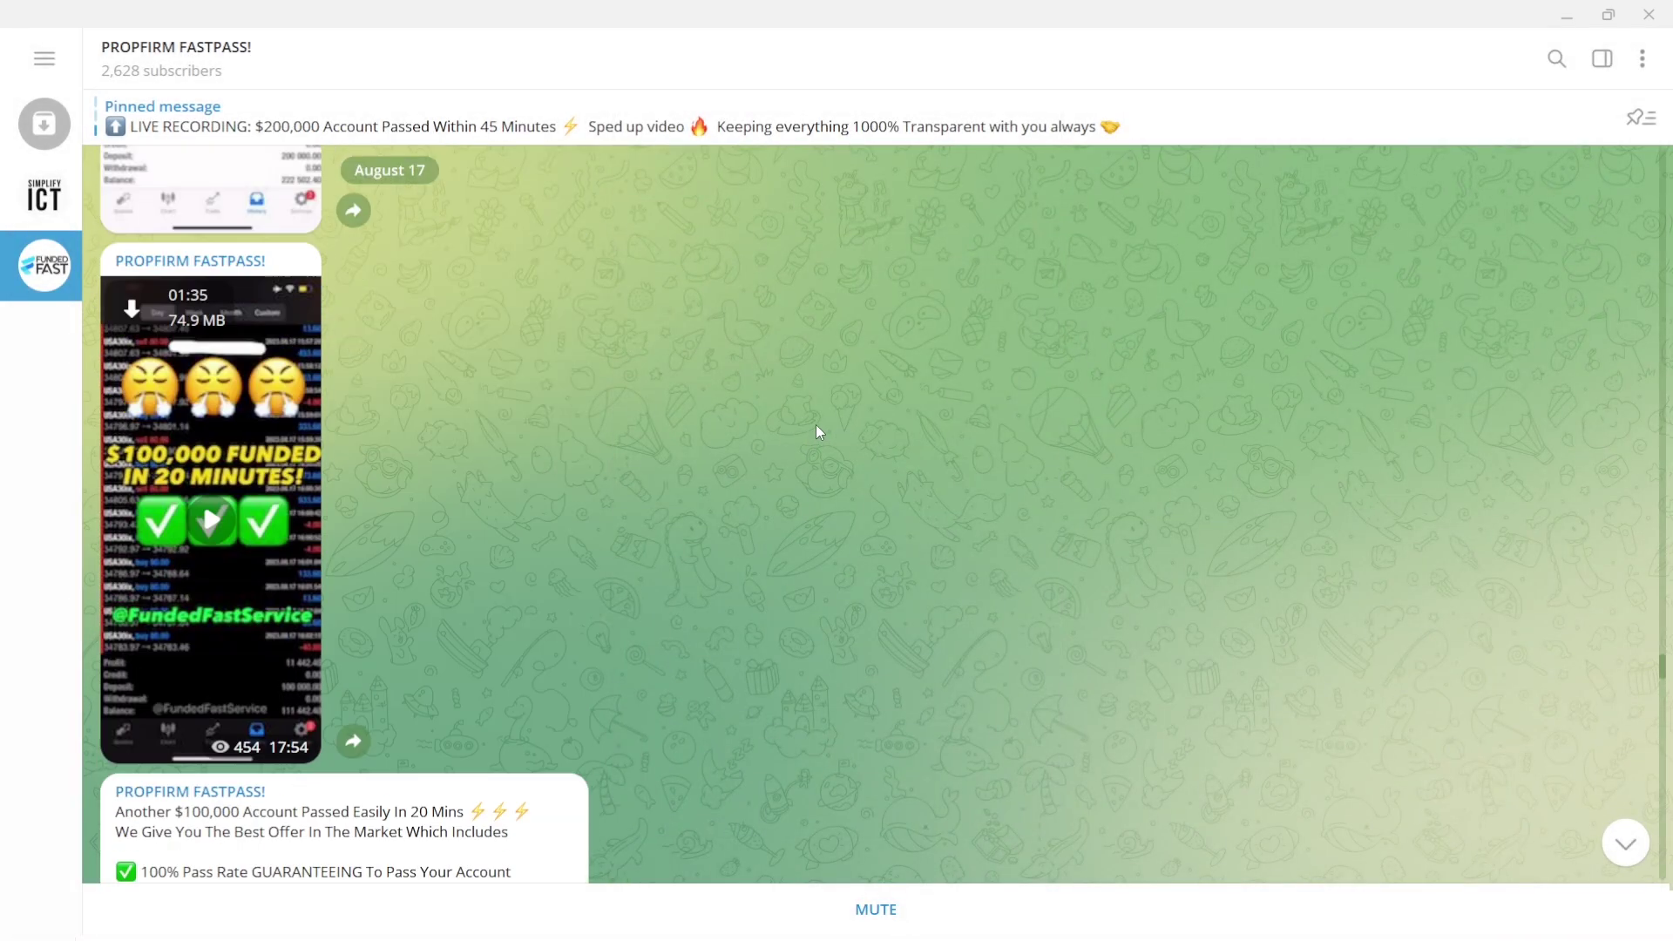
pyautogui.scroll(15, 814, 410)
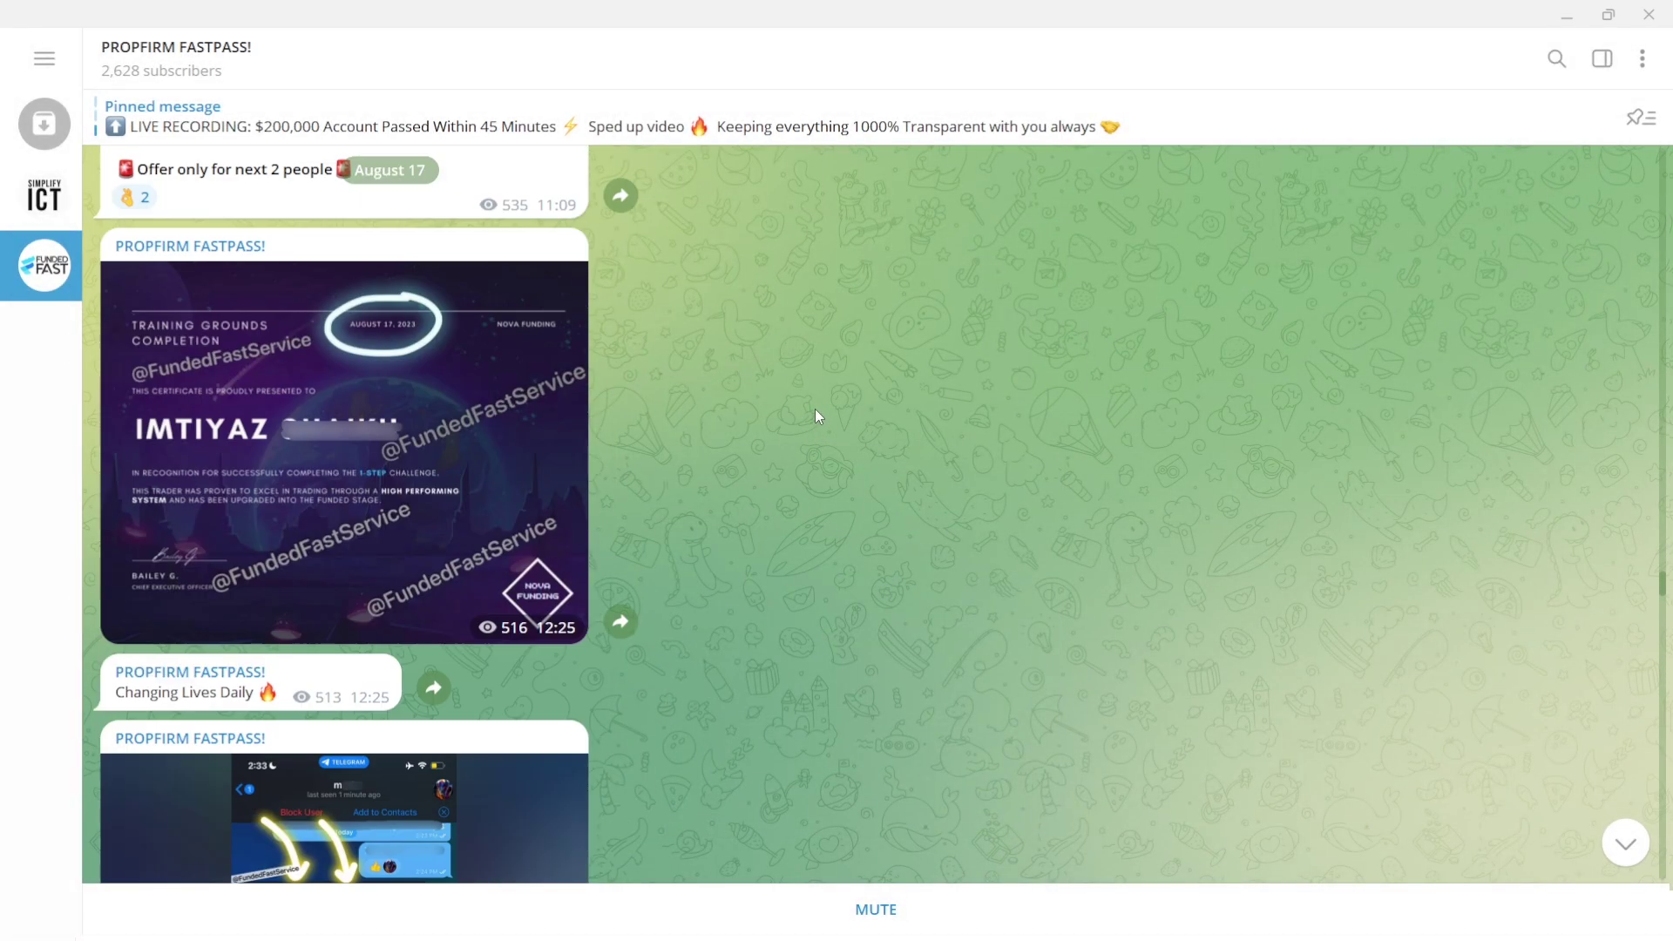
pyautogui.scroll(3, 808, 416)
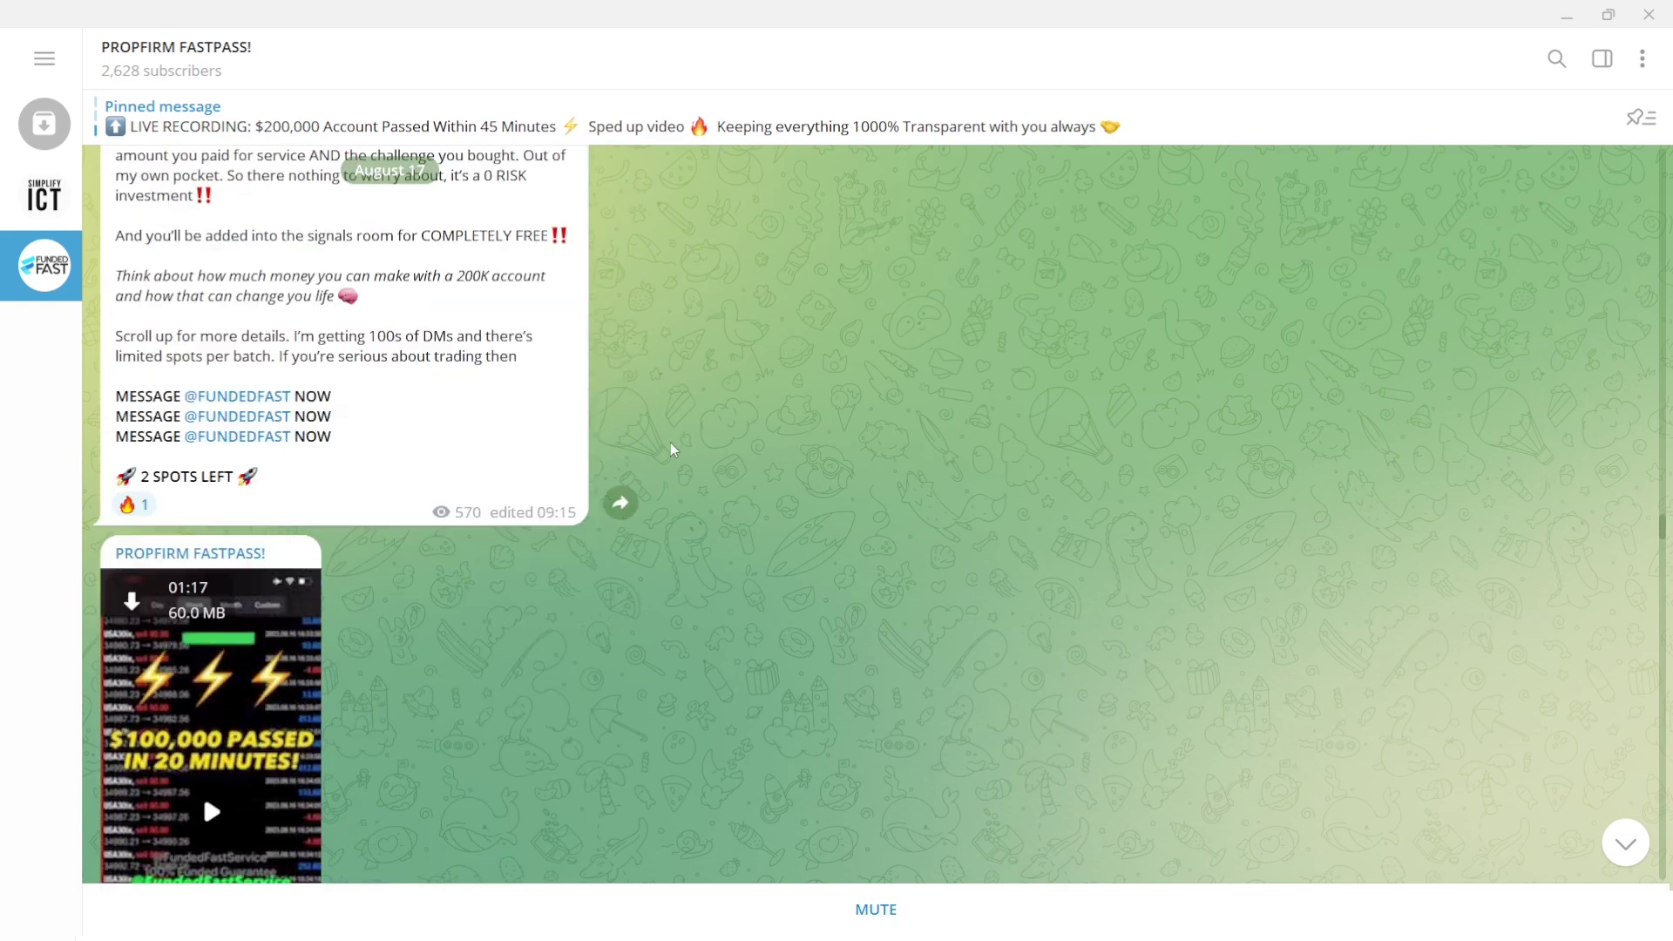
# - Look at the August 17 GBPJPY buy signal in Simplify ICT Signals and return to the PROPFIRM FASTPASS! channel
pyautogui.click(43, 195)
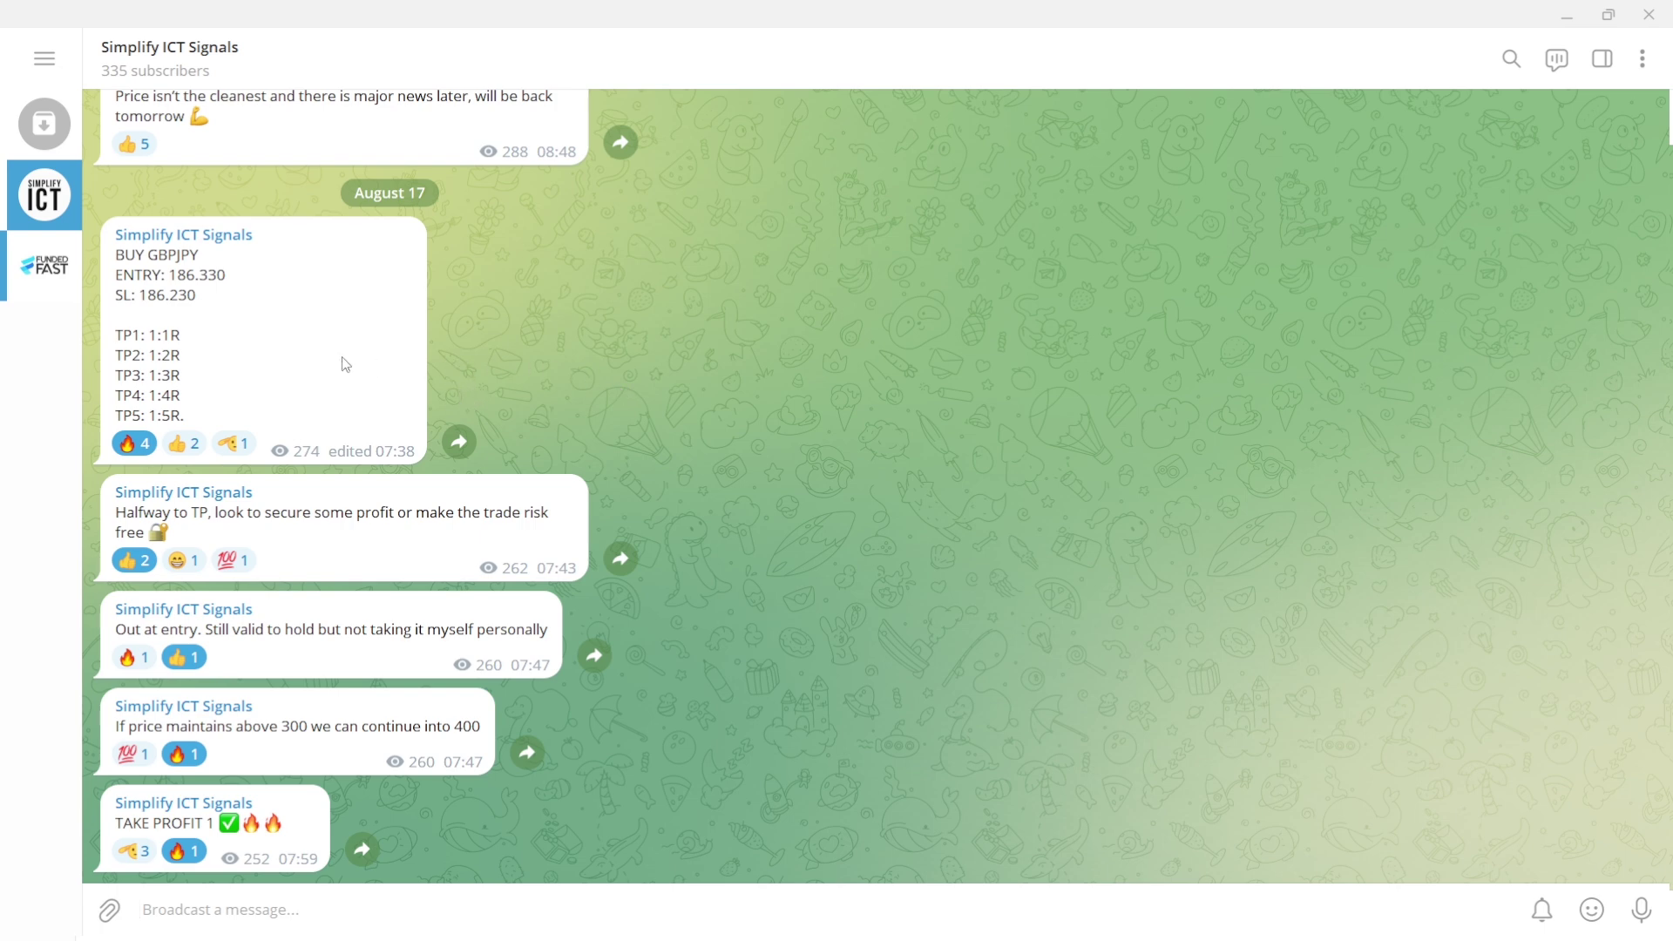
pyautogui.click(64, 286)
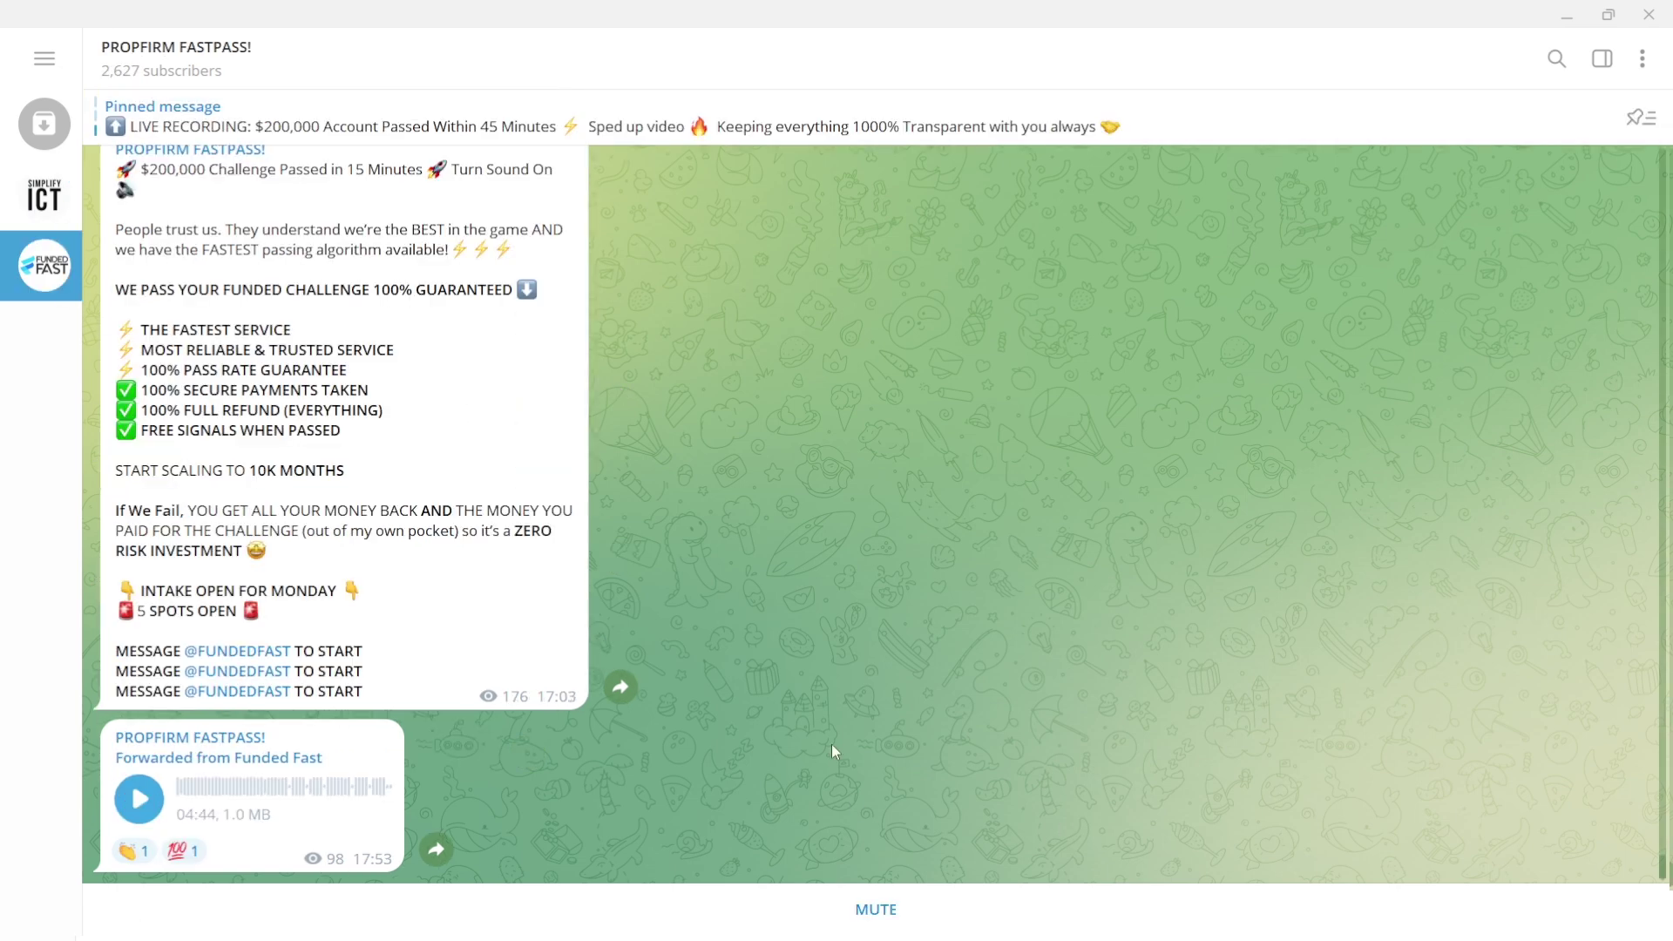
pyautogui.click(36, 225)
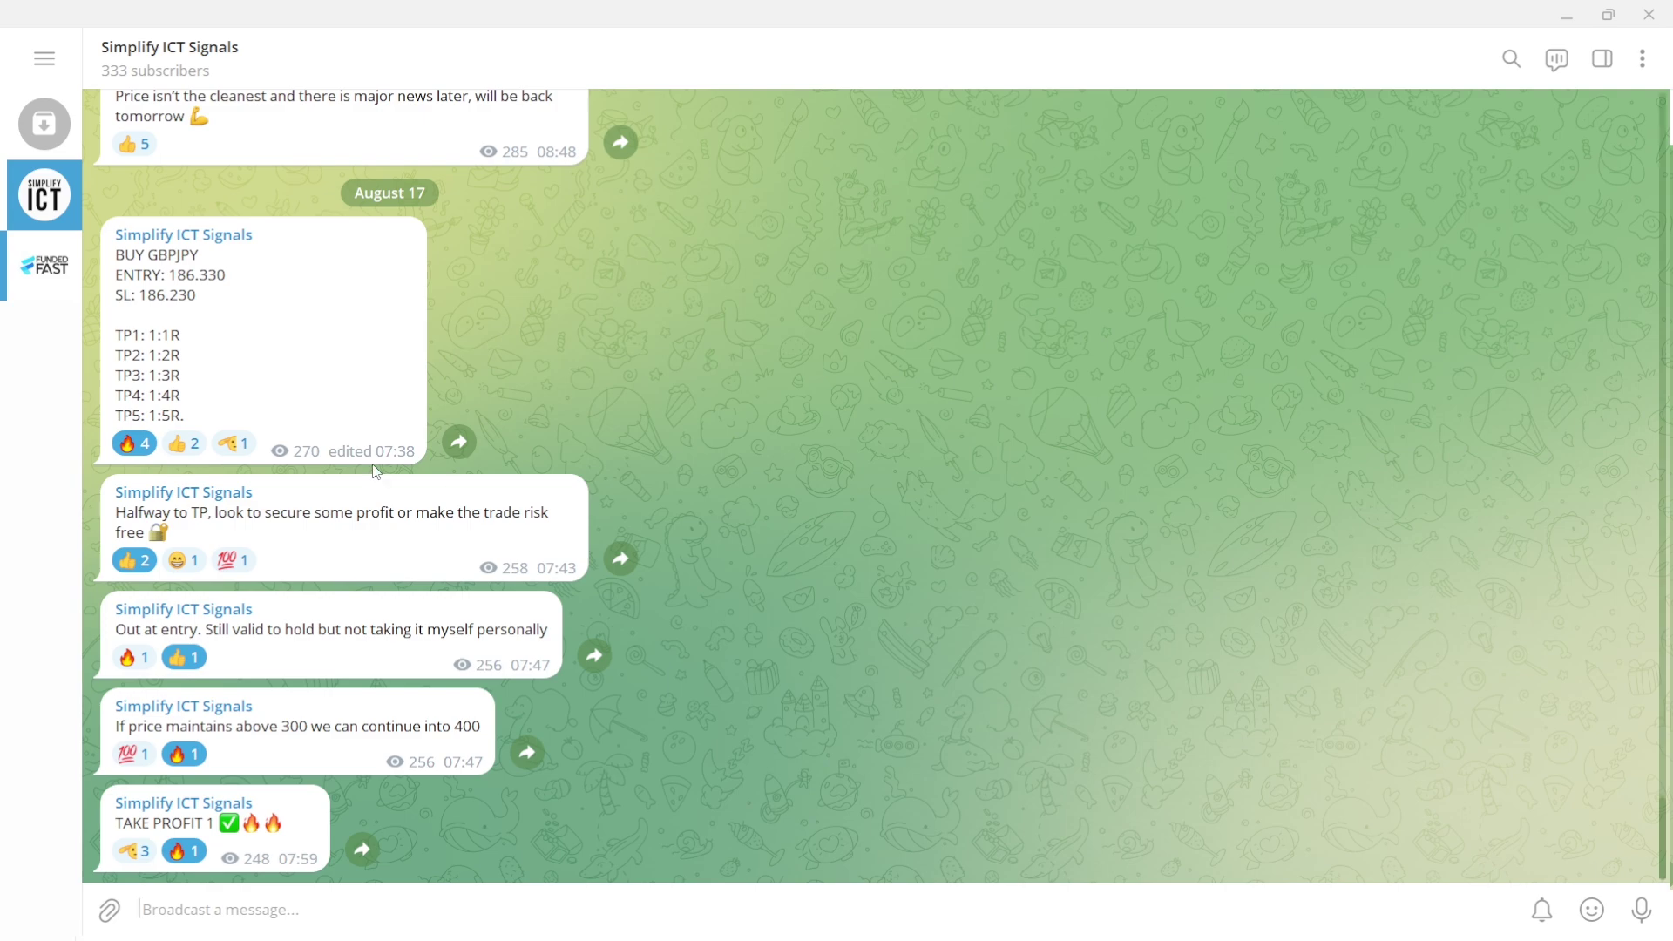
pyautogui.click(54, 286)
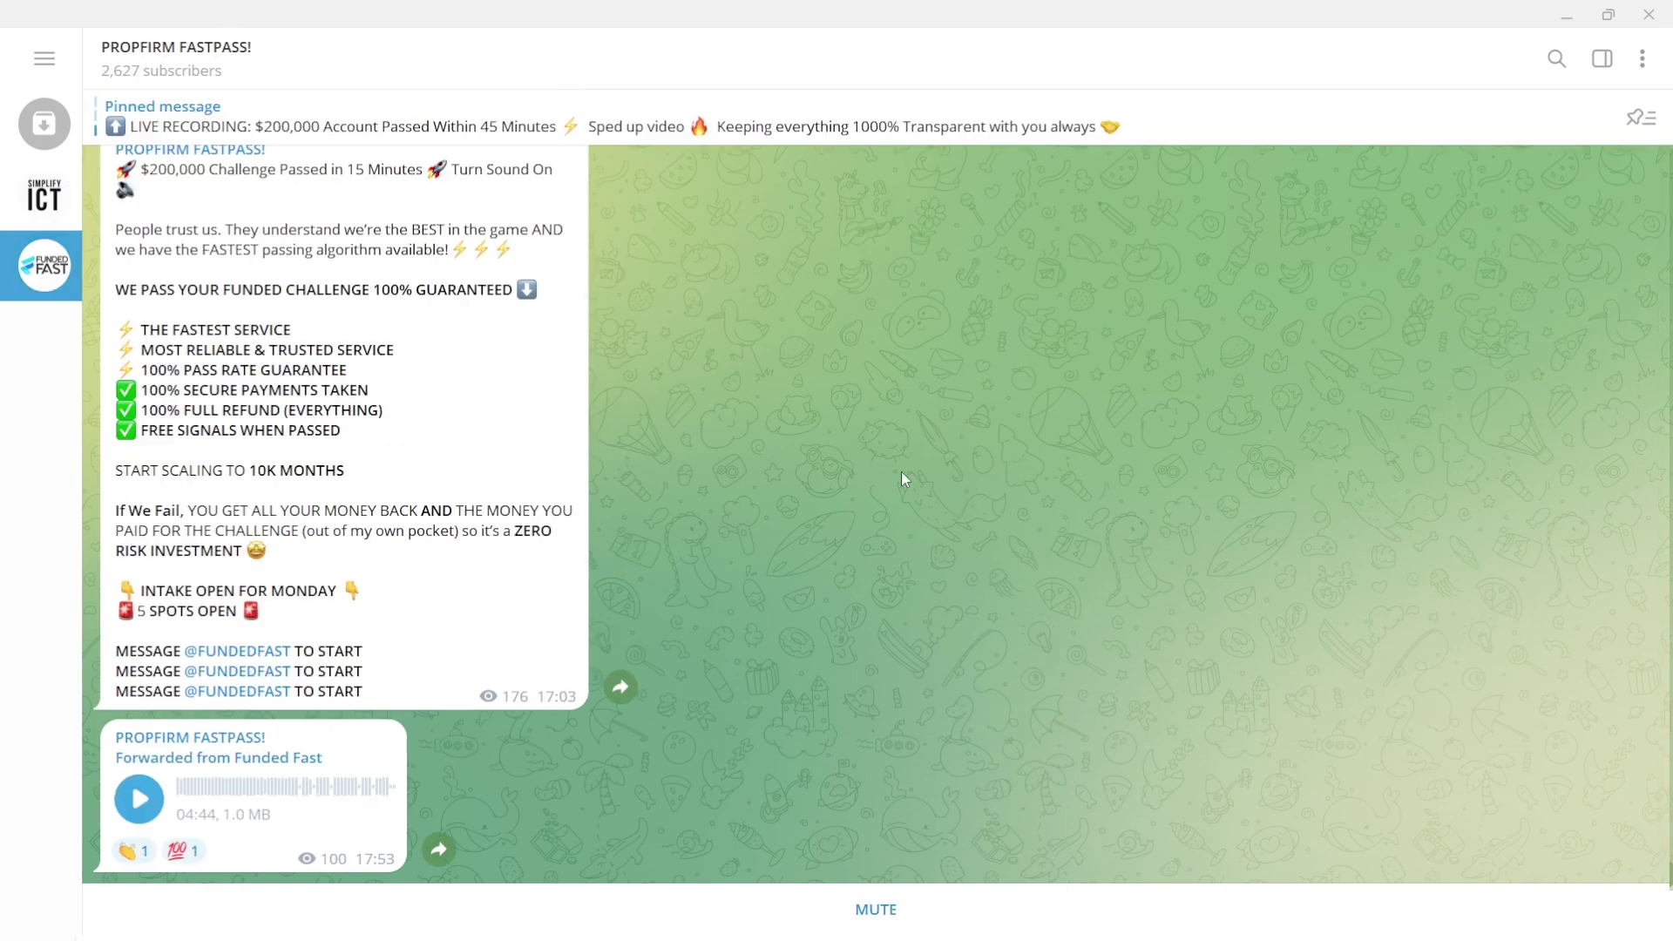
# - Browse from the newest posts back to August 17 and check the channel's link in its info
pyautogui.scroll(20, 908, 472)
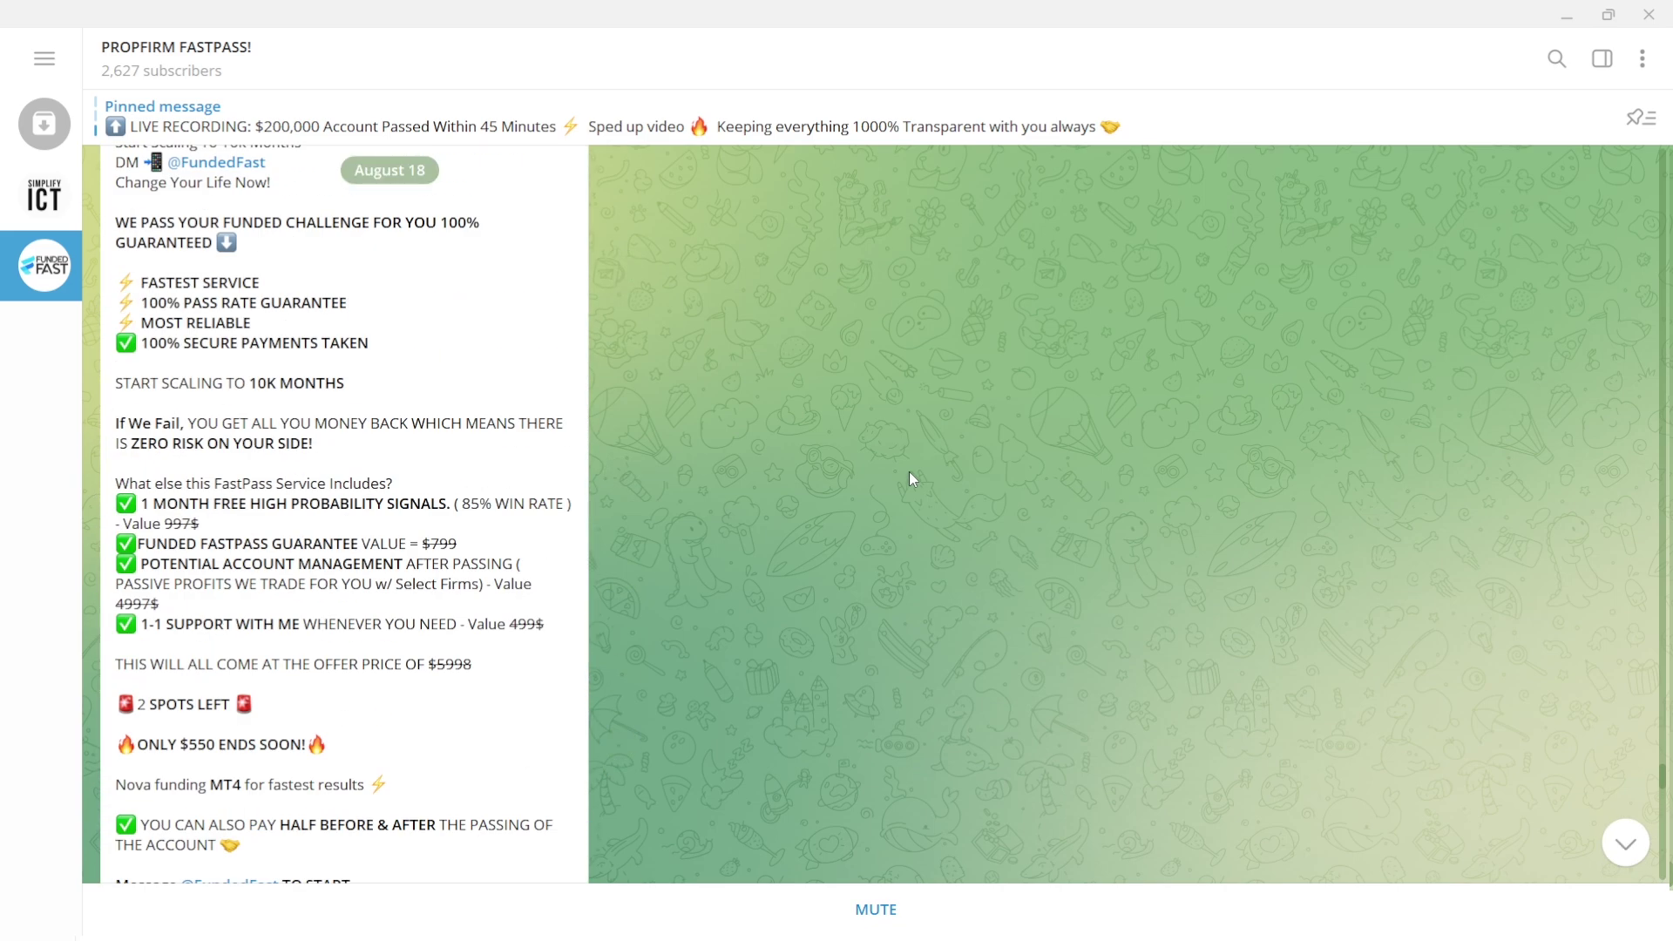
pyautogui.scroll(6, 911, 477)
pyautogui.scroll(5, 785, 468)
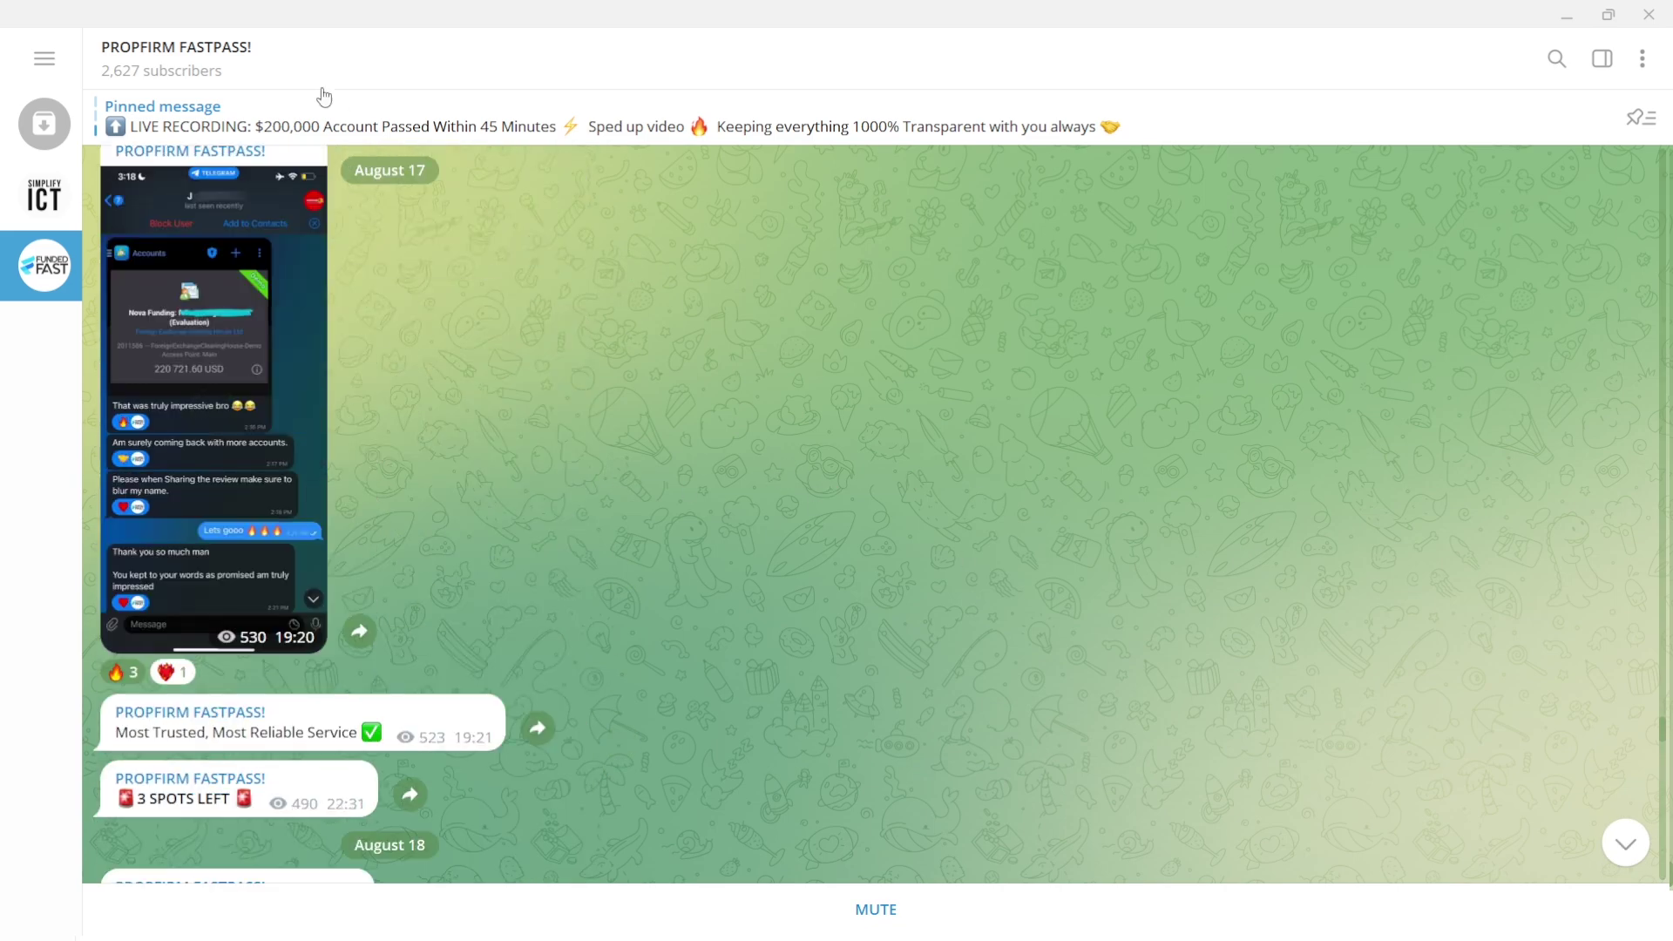
pyautogui.click(321, 78)
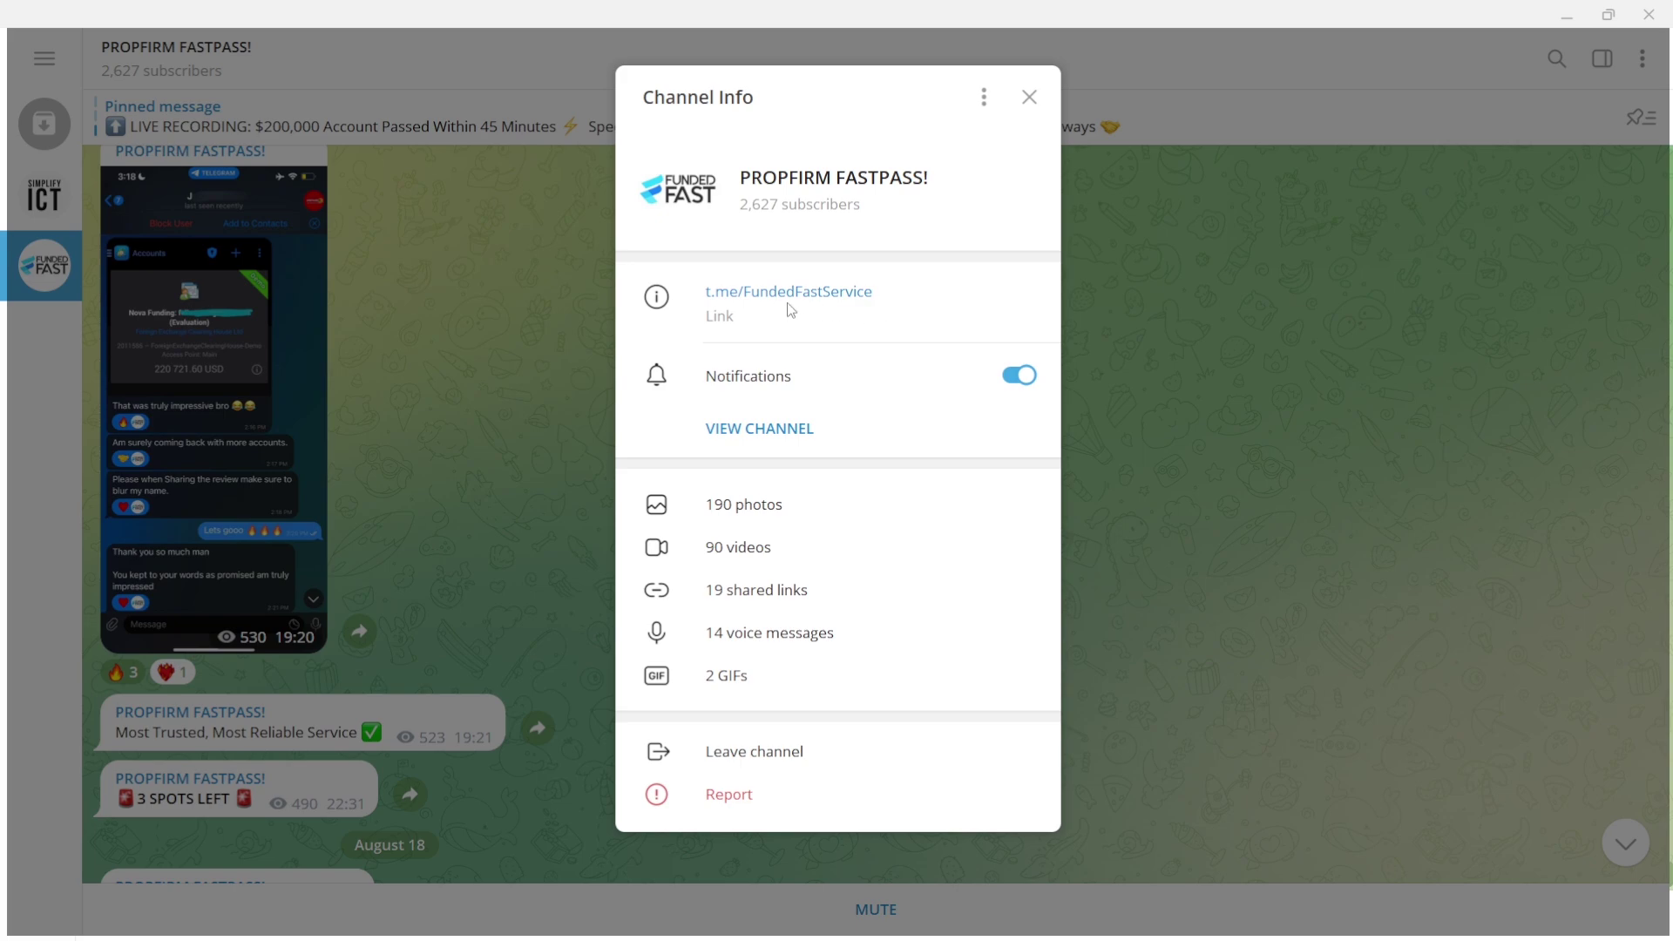
pyautogui.click(1603, 535)
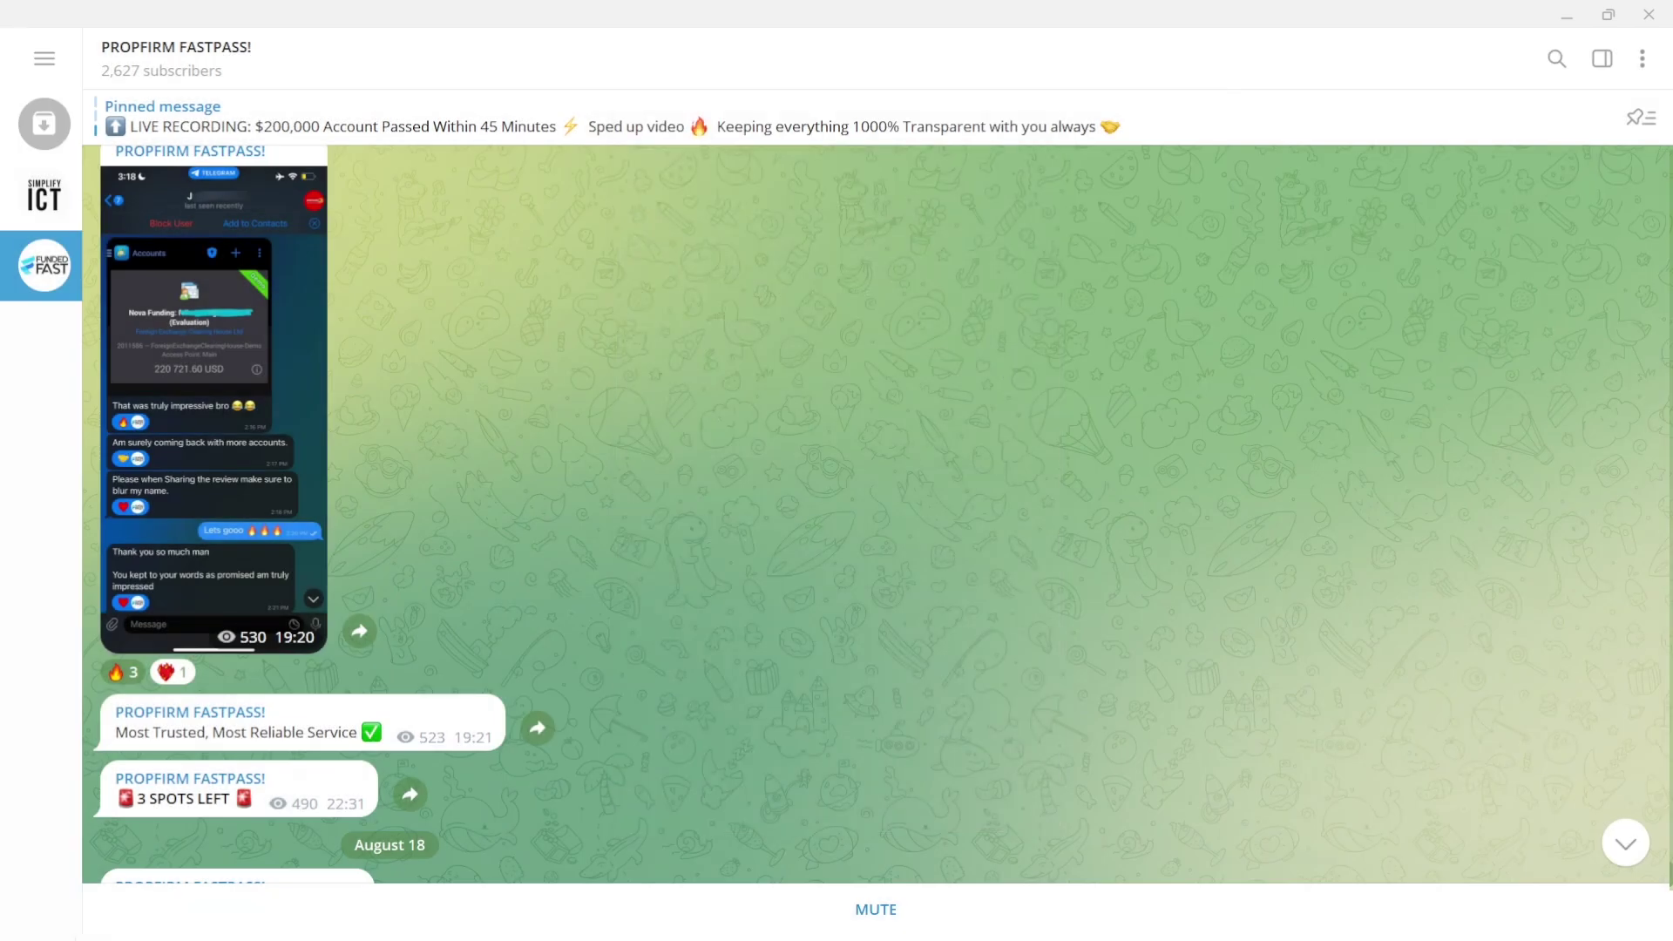
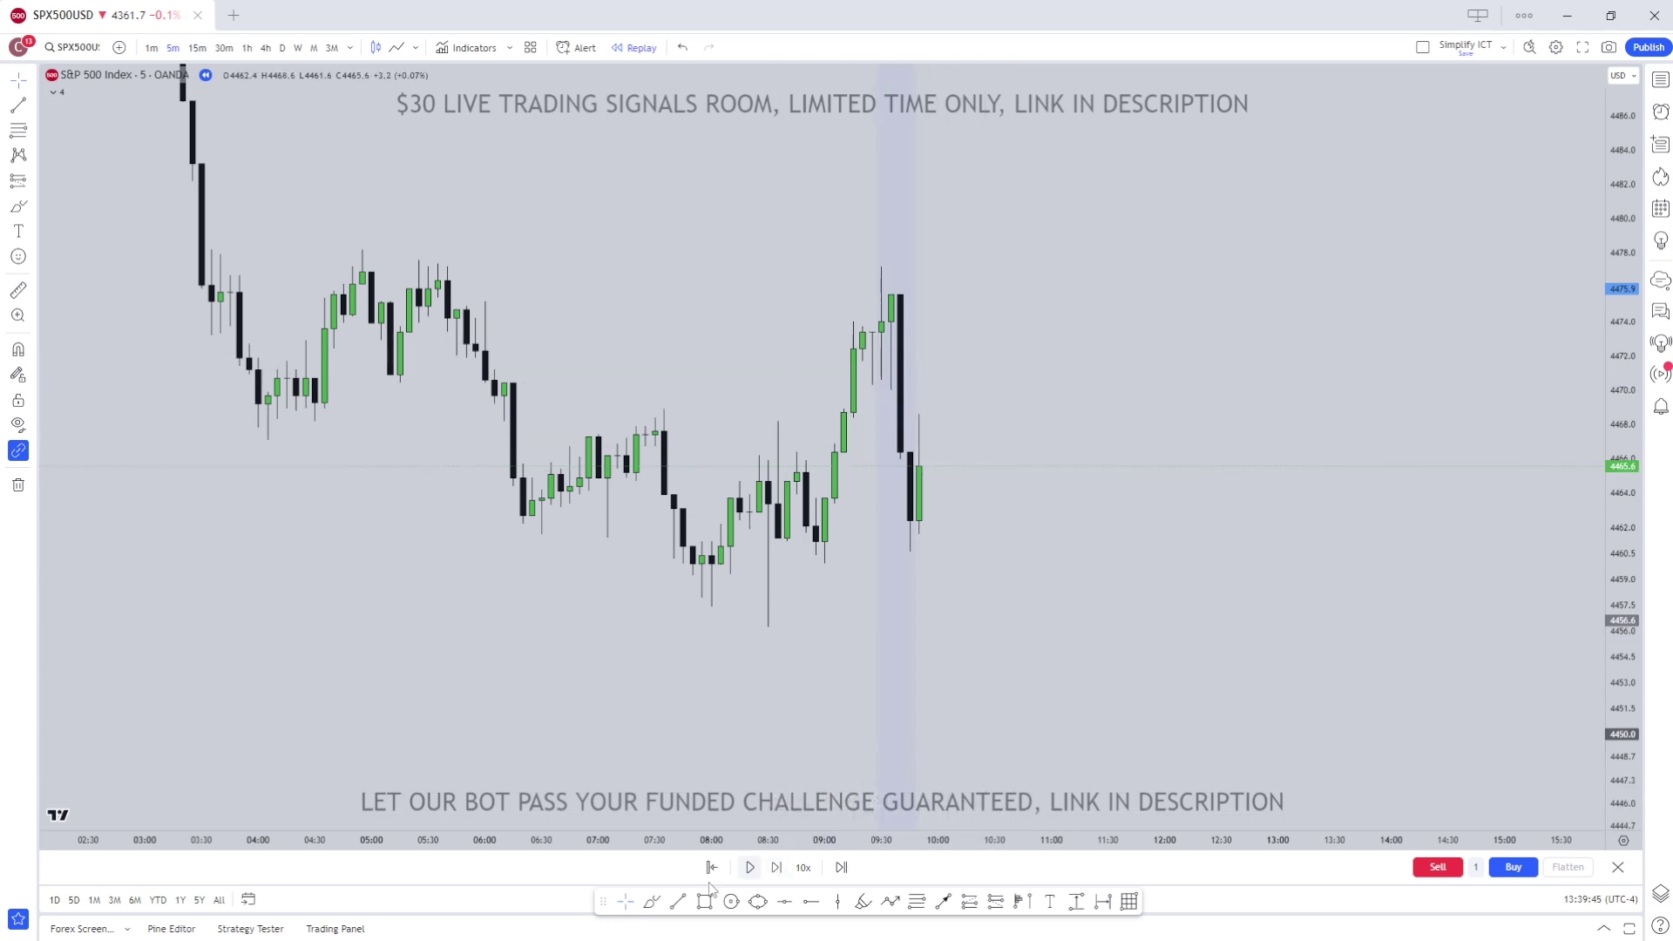
# - Mark the 09:15 high at 4474.0 and the 08:35 high with horizontal trend lines reaching past the latest candle
pyautogui.click(854, 321)
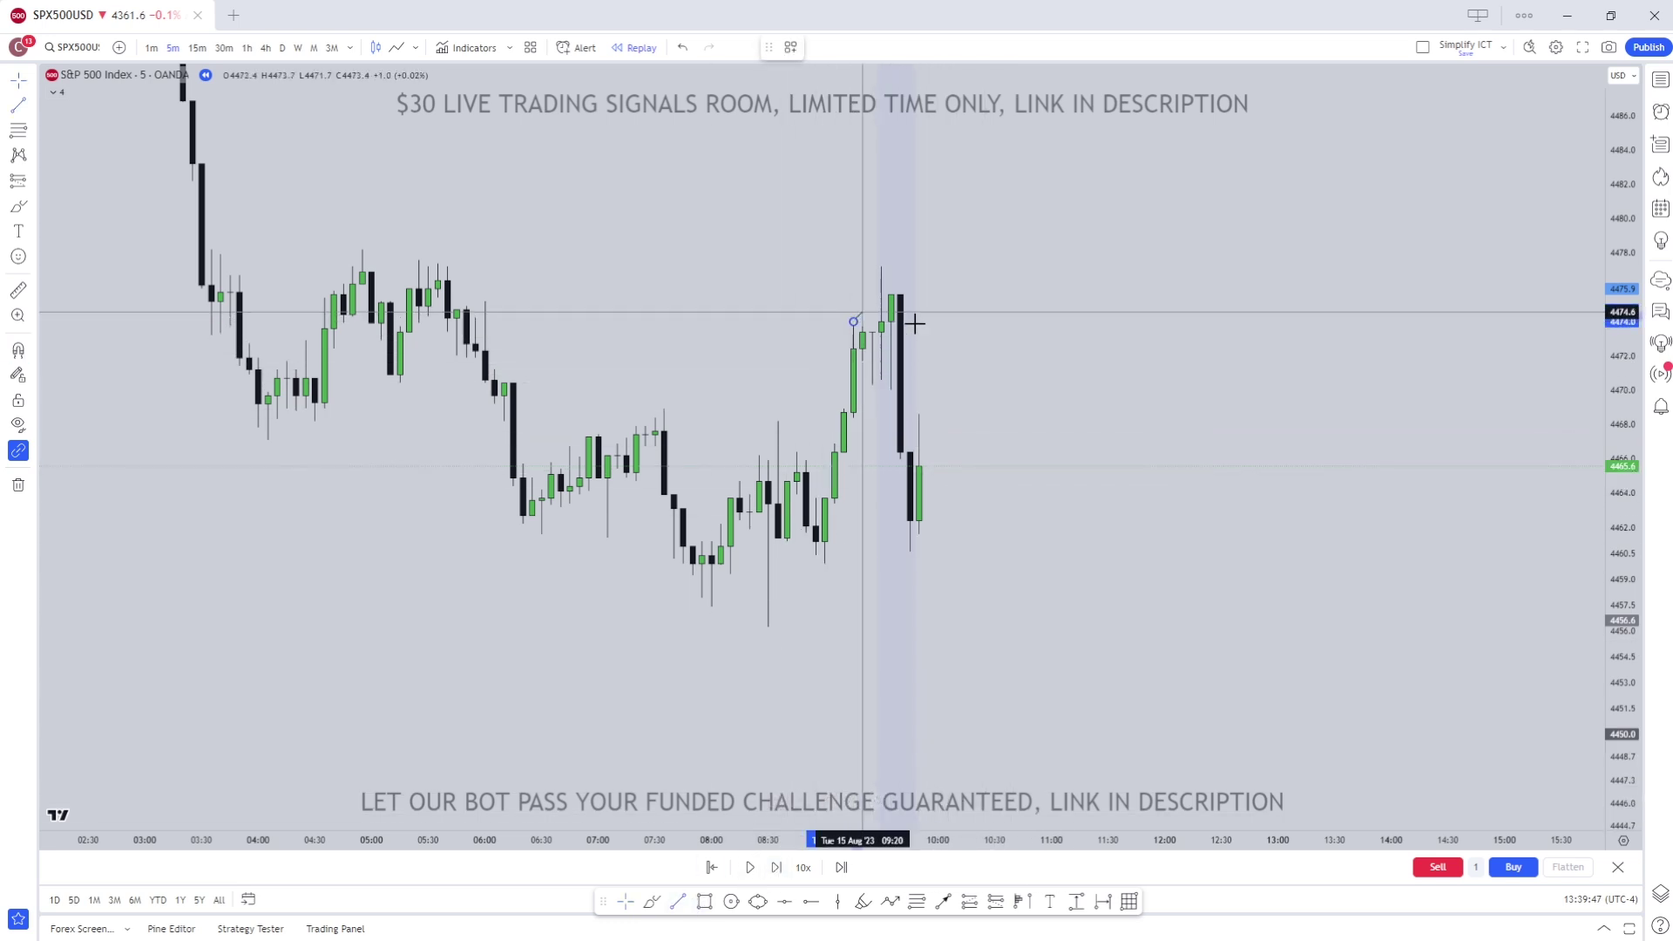
pyautogui.click(964, 339)
pyautogui.press('ctrl')
pyautogui.click(957, 462)
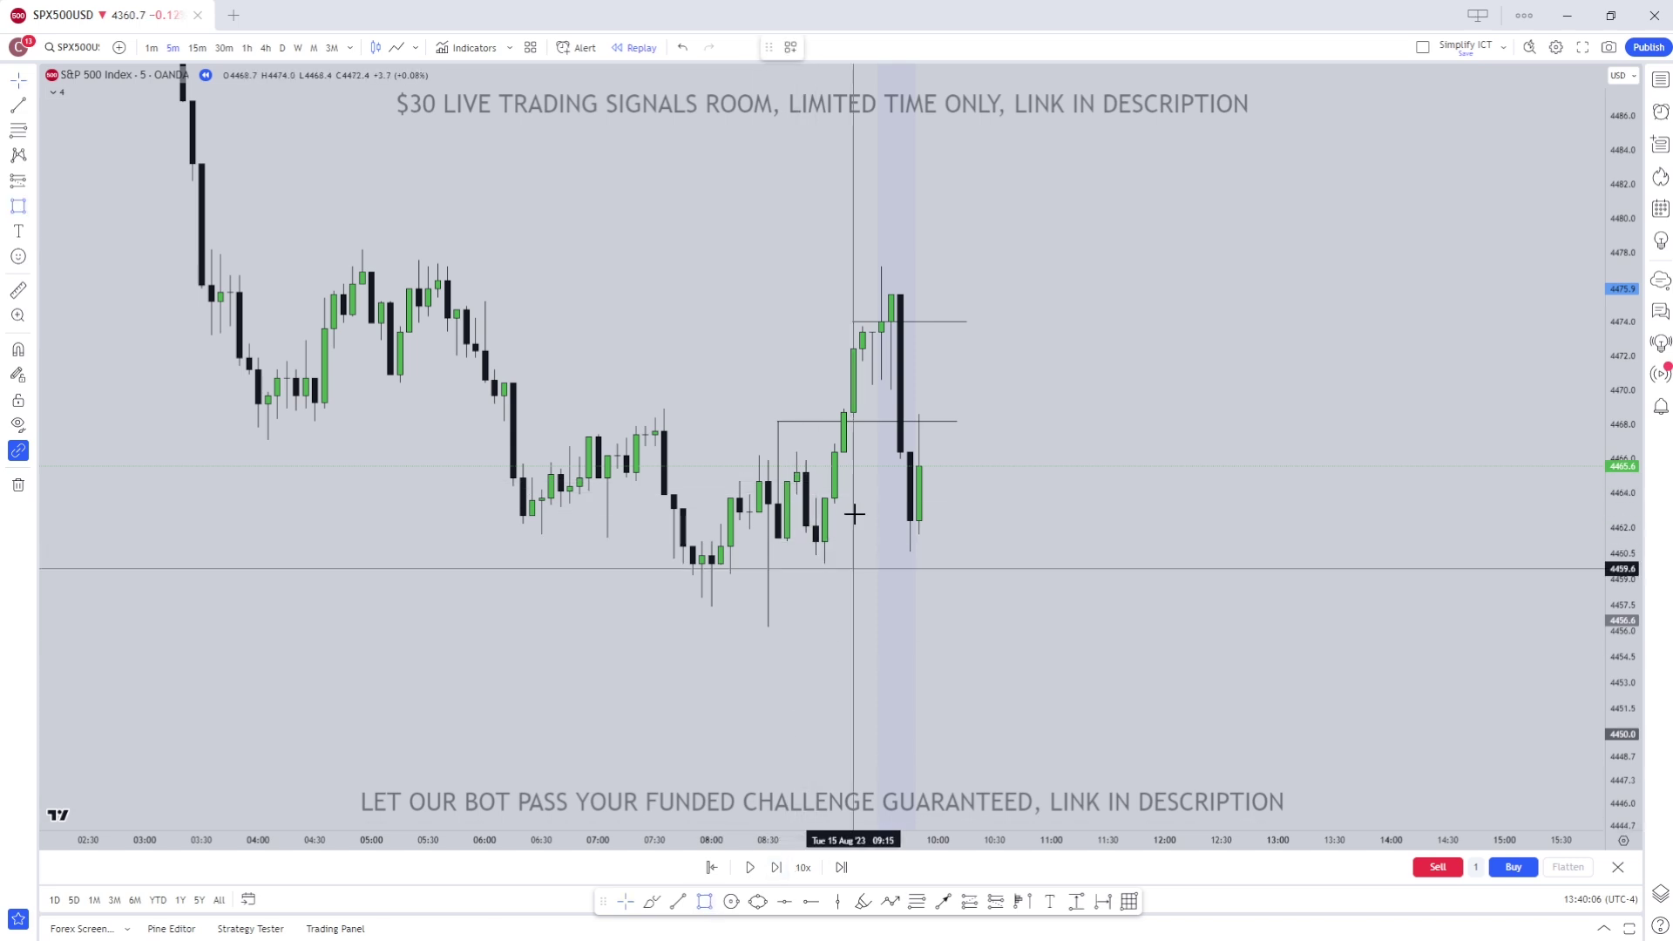
# - Box the breaker zone around the bearish 08:50 candle with a rectangle extending beyond the latest candle
pyautogui.keyDown('ctrl'); pyautogui.click(807, 461); pyautogui.keyUp('ctrl')
pyautogui.keyDown('ctrl'); pyautogui.click(816, 555); pyautogui.keyUp('ctrl')
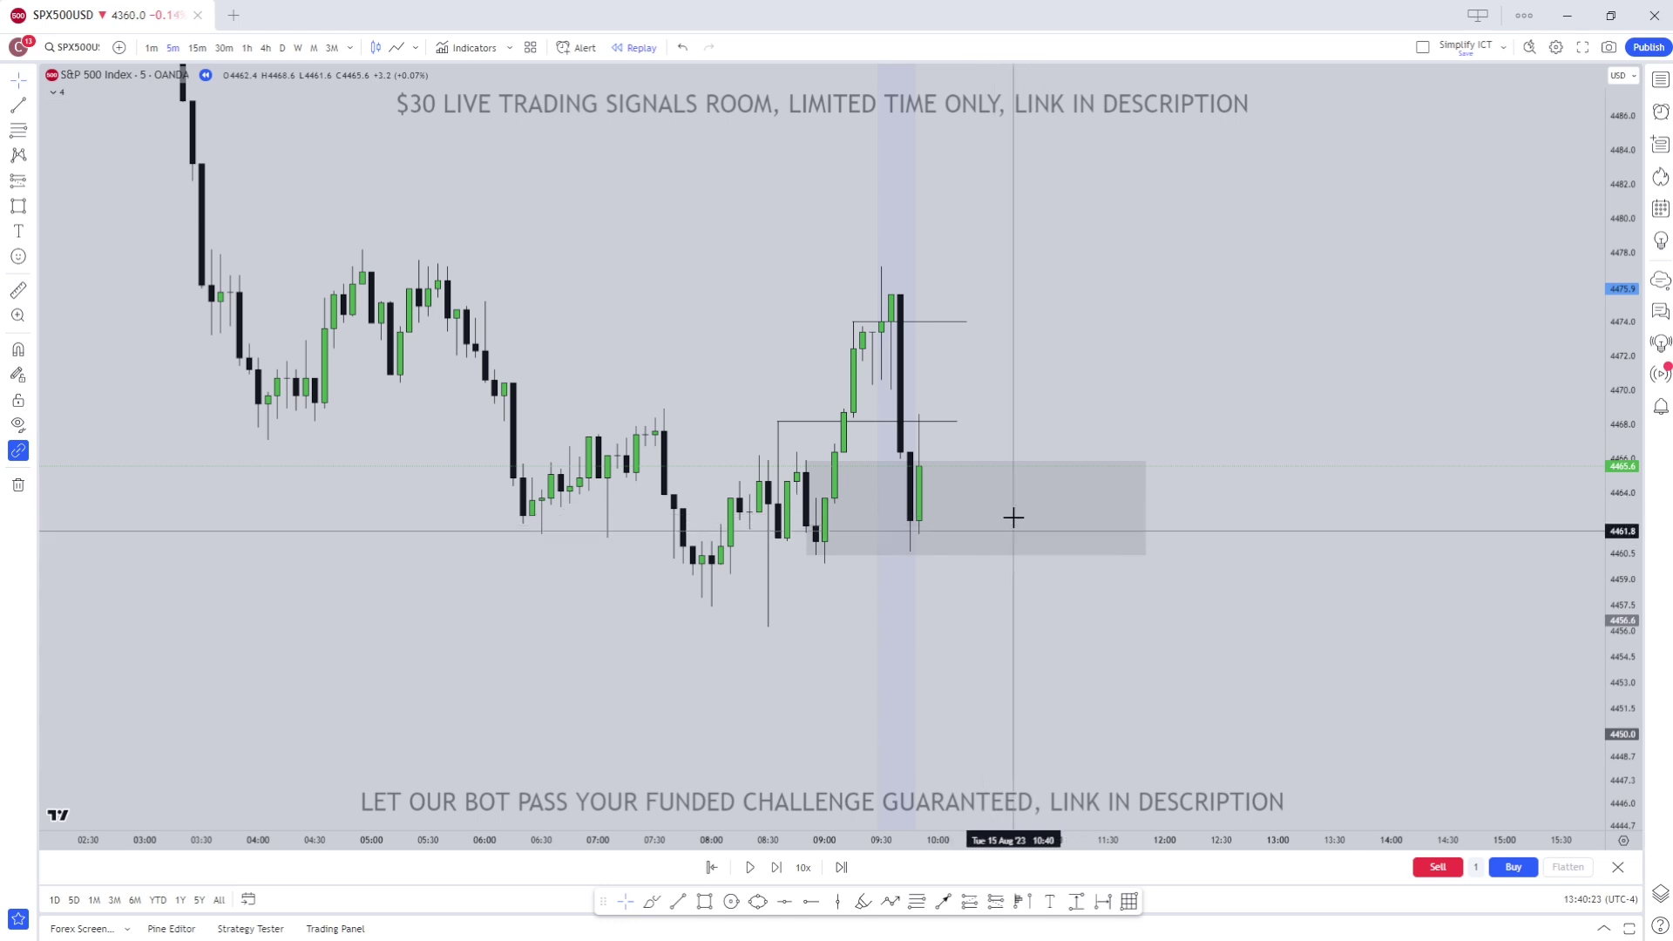
pyautogui.click(905, 518)
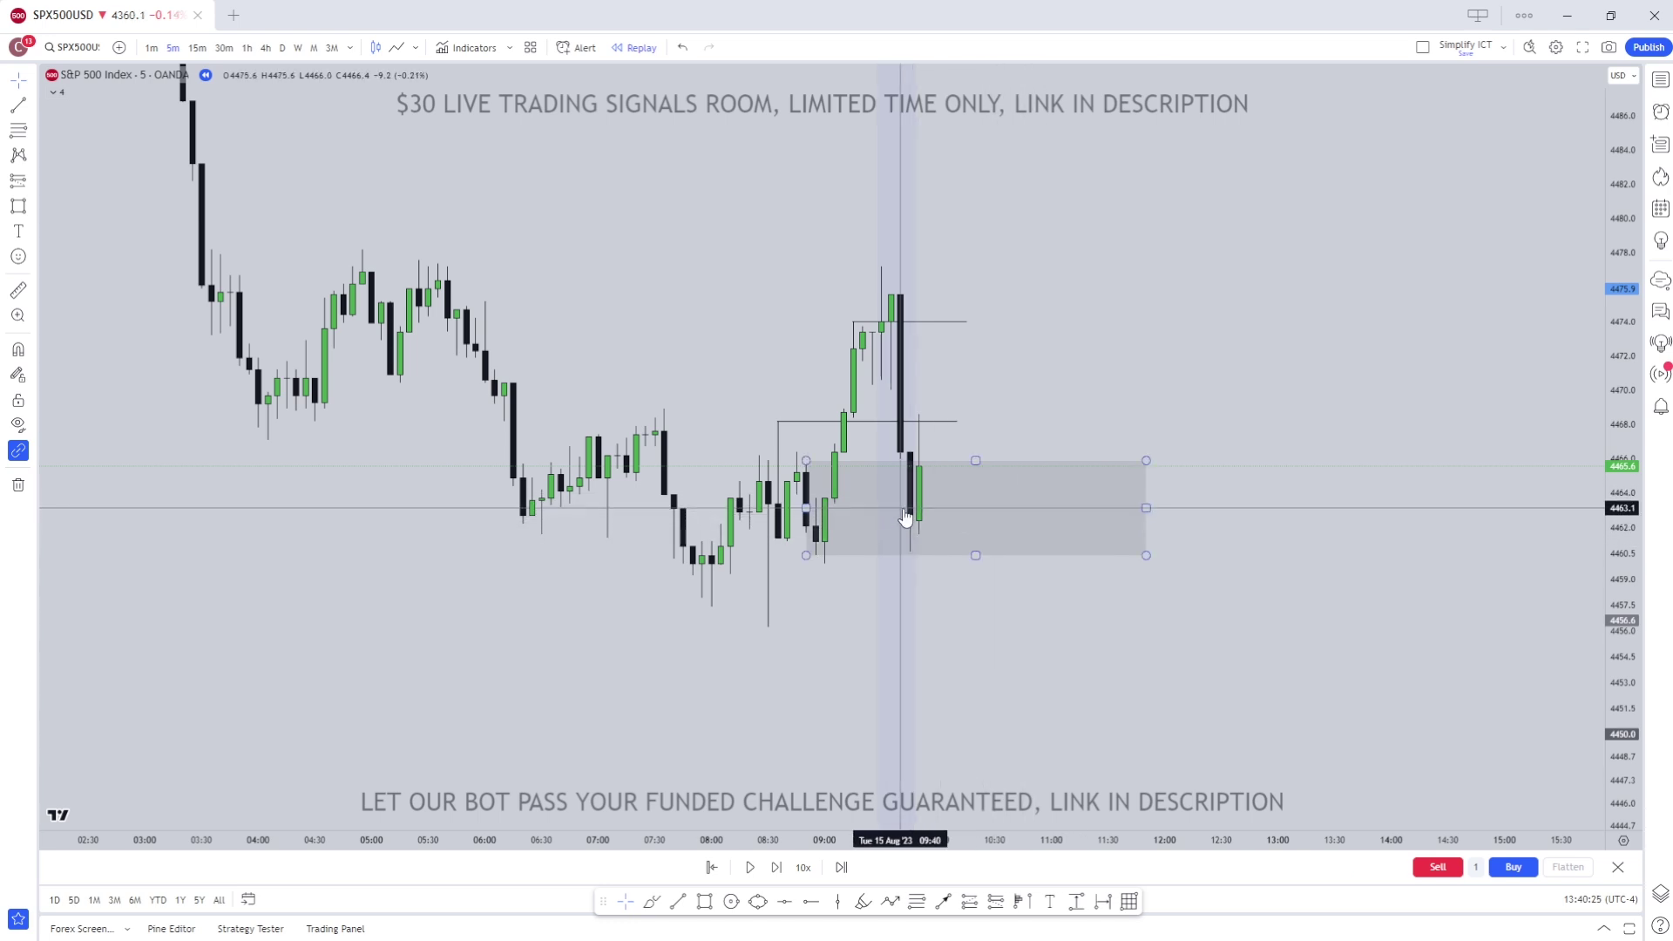
pyautogui.click(892, 551)
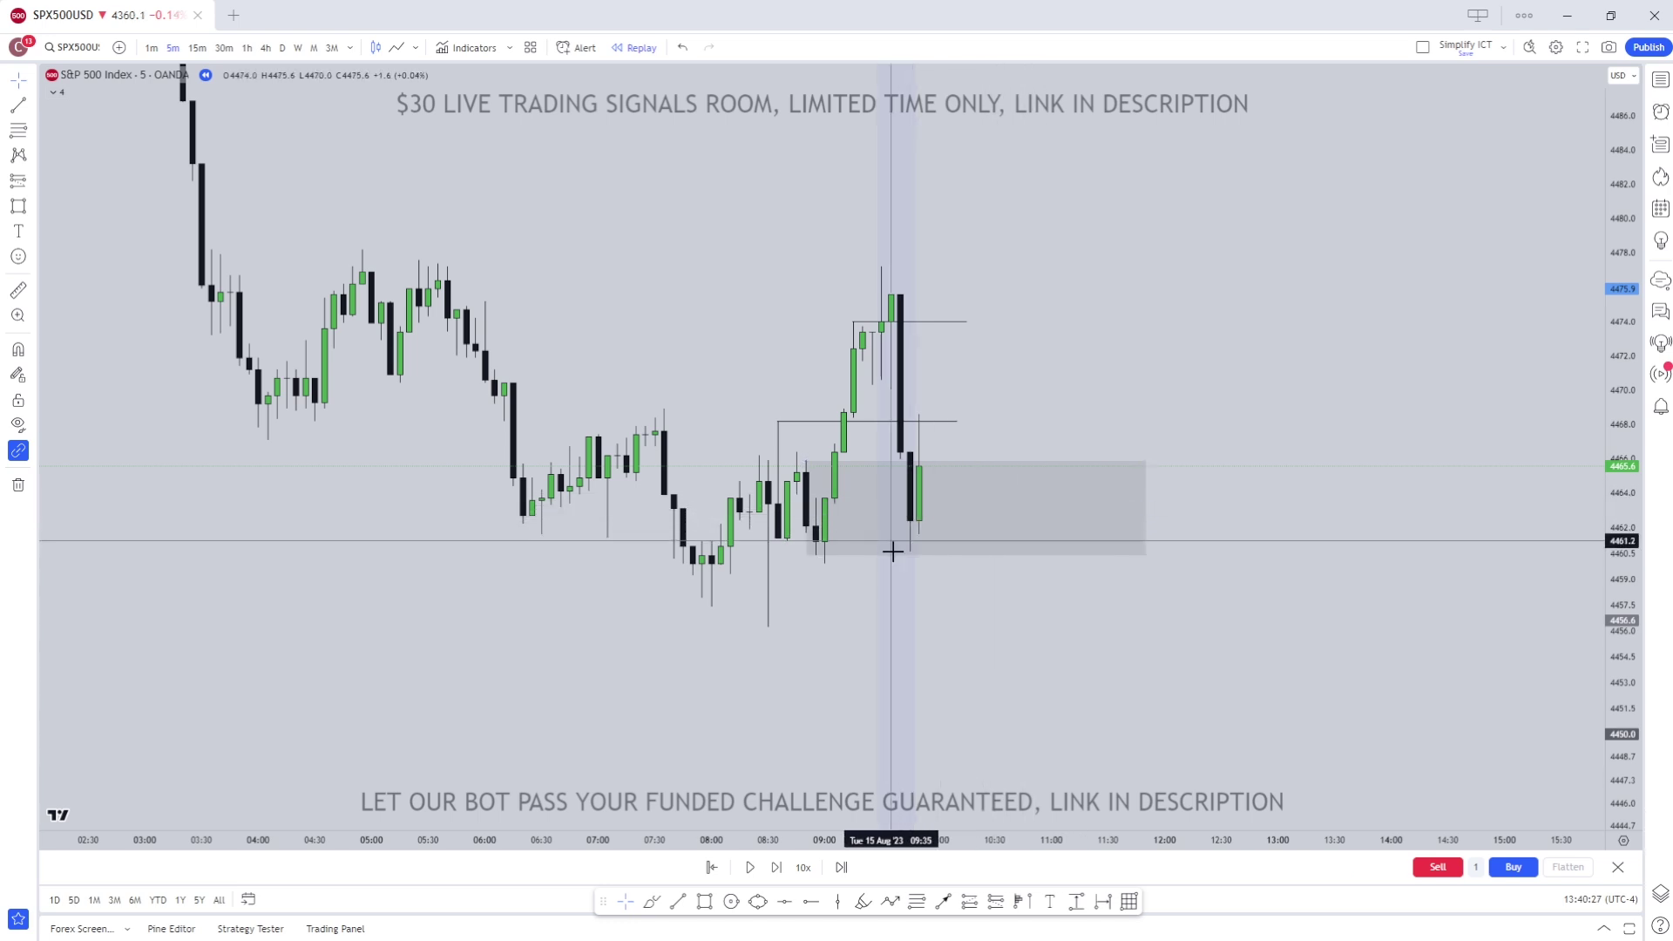
# - With the replay advanced to 10:05, mark the break of the 09:00 low with a line and box the 10:00 drop's fair value gap
pyautogui.click(775, 871)
pyautogui.click(774, 870)
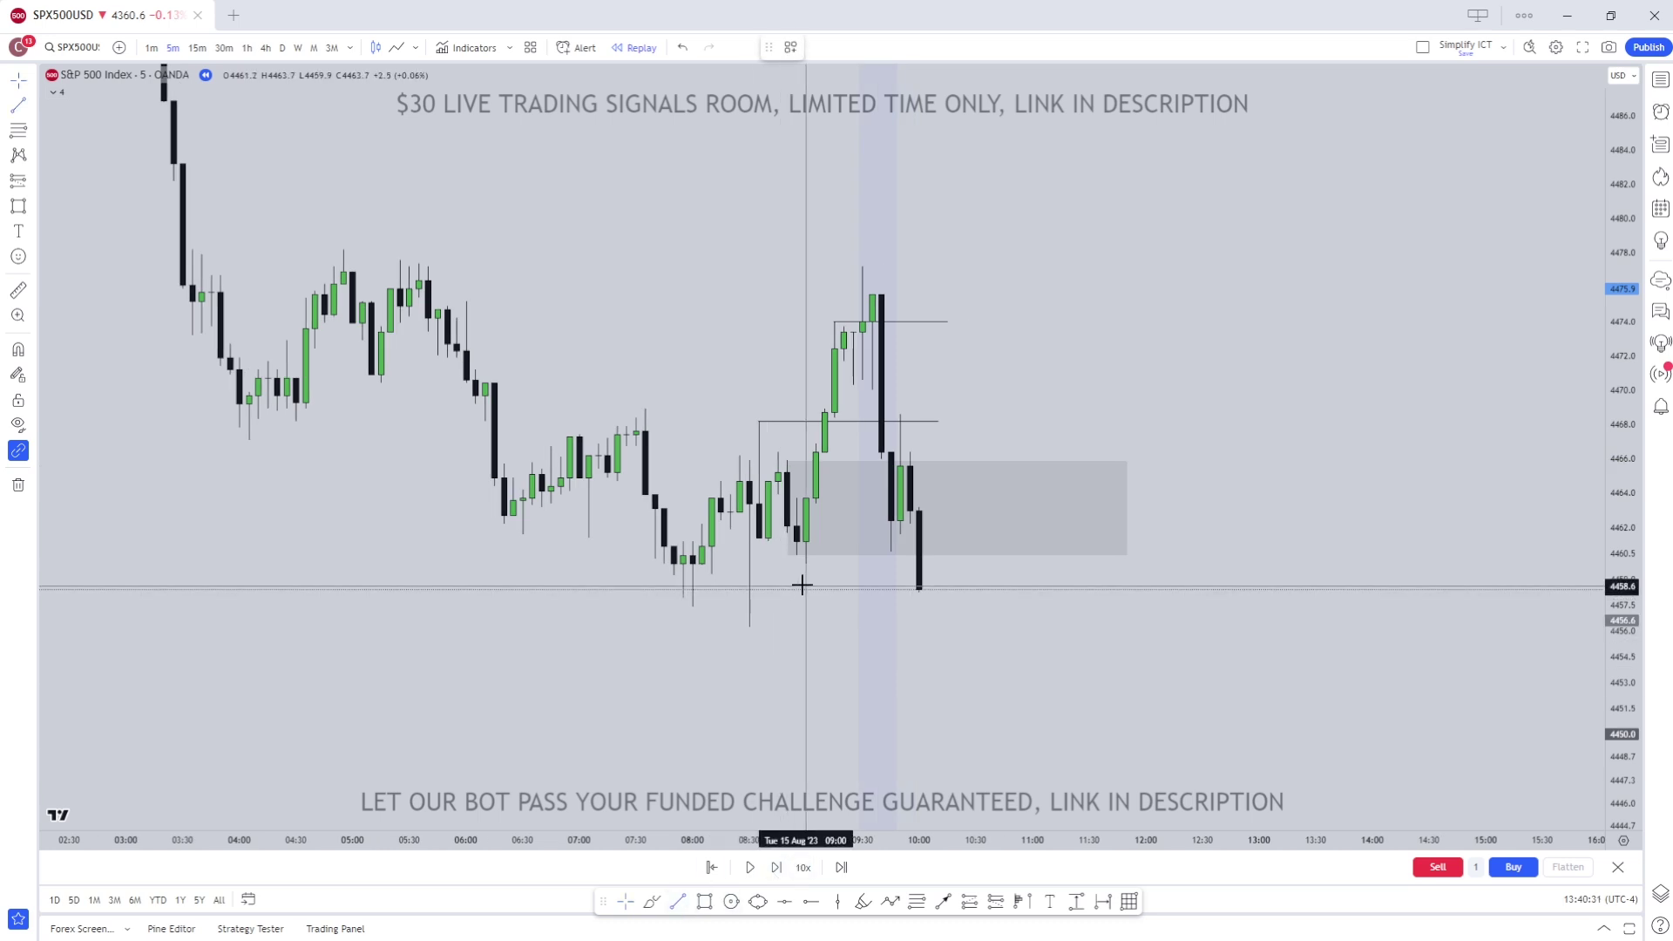
pyautogui.click(910, 572)
pyautogui.click(929, 567)
pyautogui.click(993, 590)
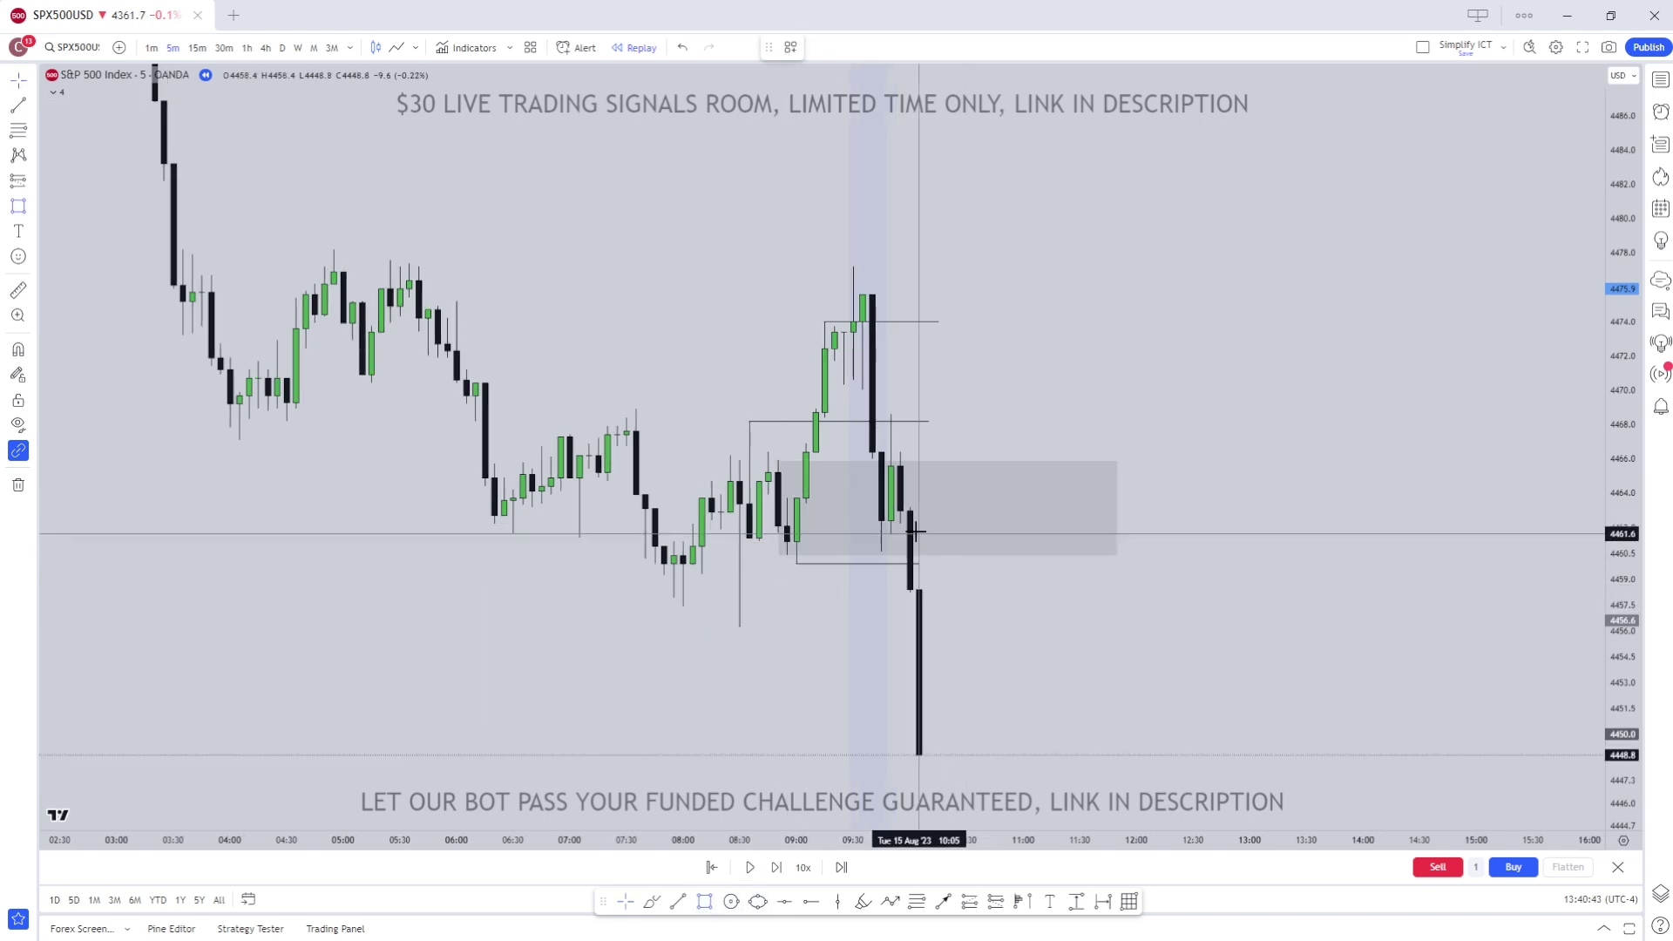
pyautogui.click(910, 558)
pyautogui.moveTo(961, 564); pyautogui.dragTo(1019, 558)
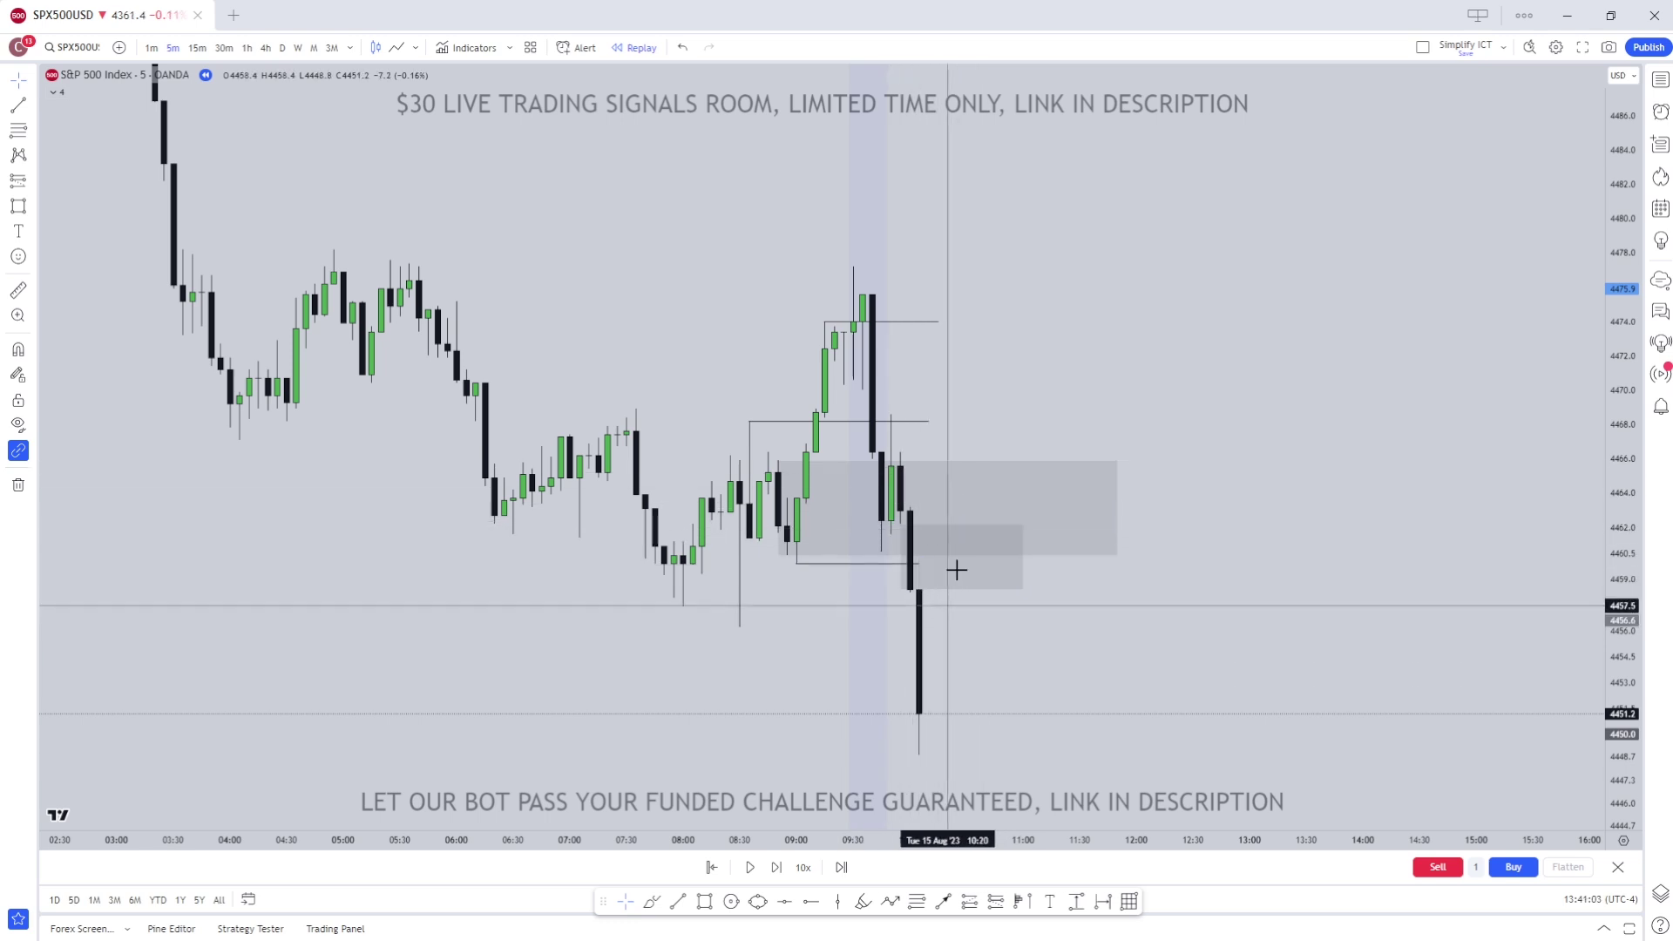
# - Sketch a projected price path up into the overlapping zones and back down to the recent low, and delete it
pyautogui.click(929, 740)
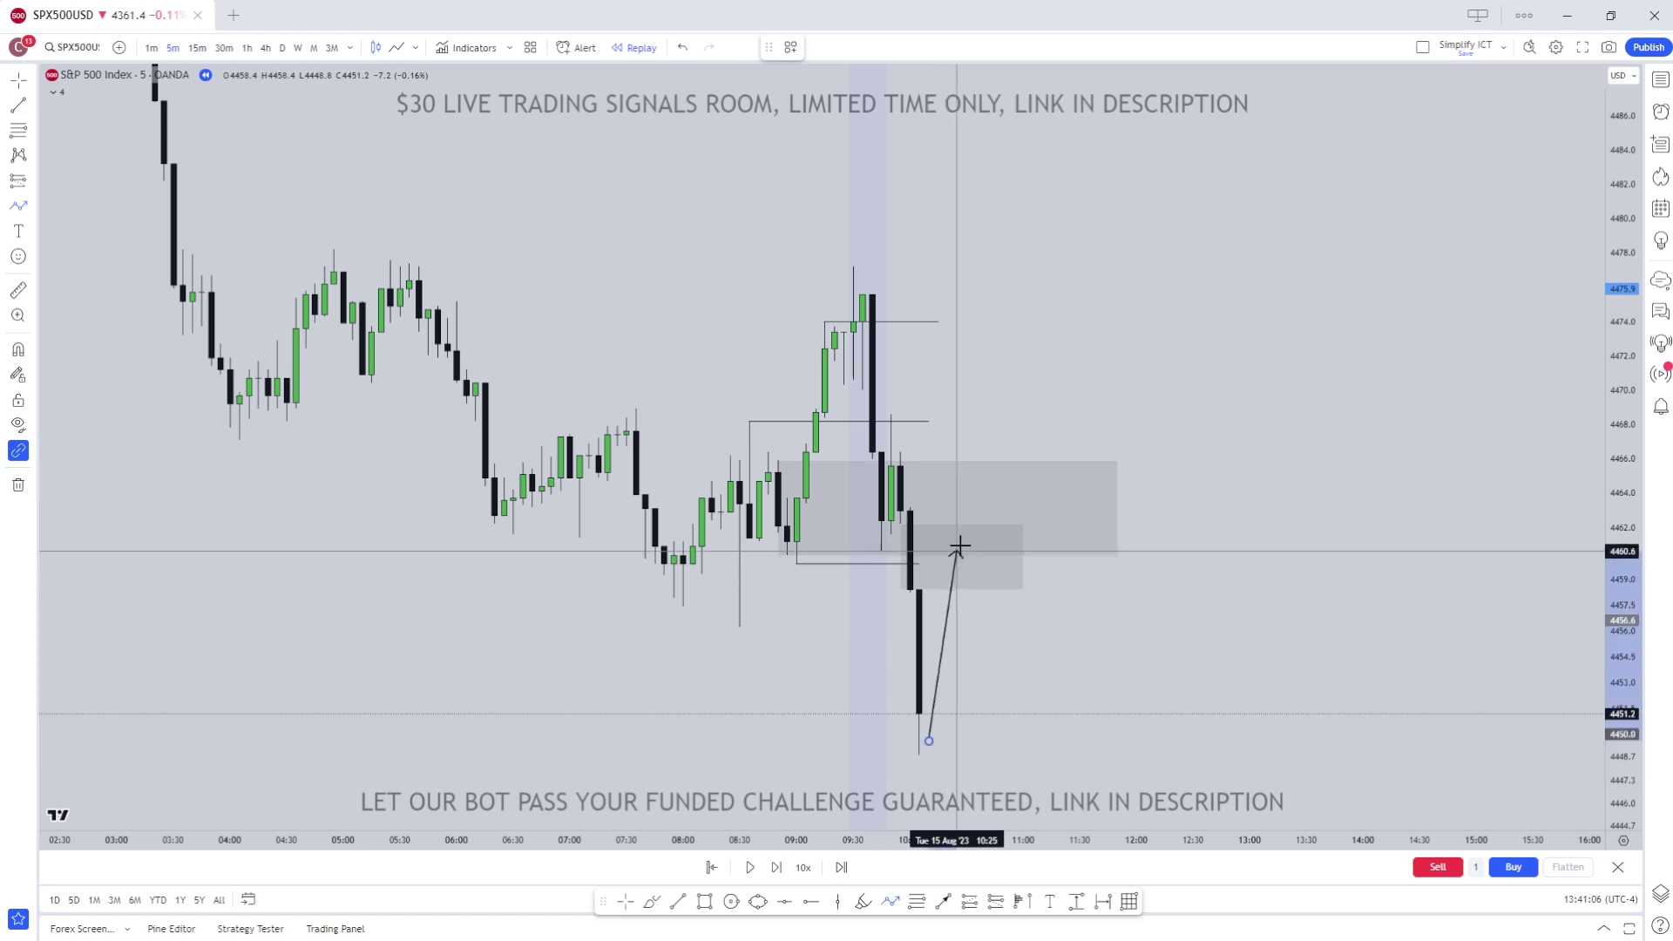
pyautogui.click(966, 511)
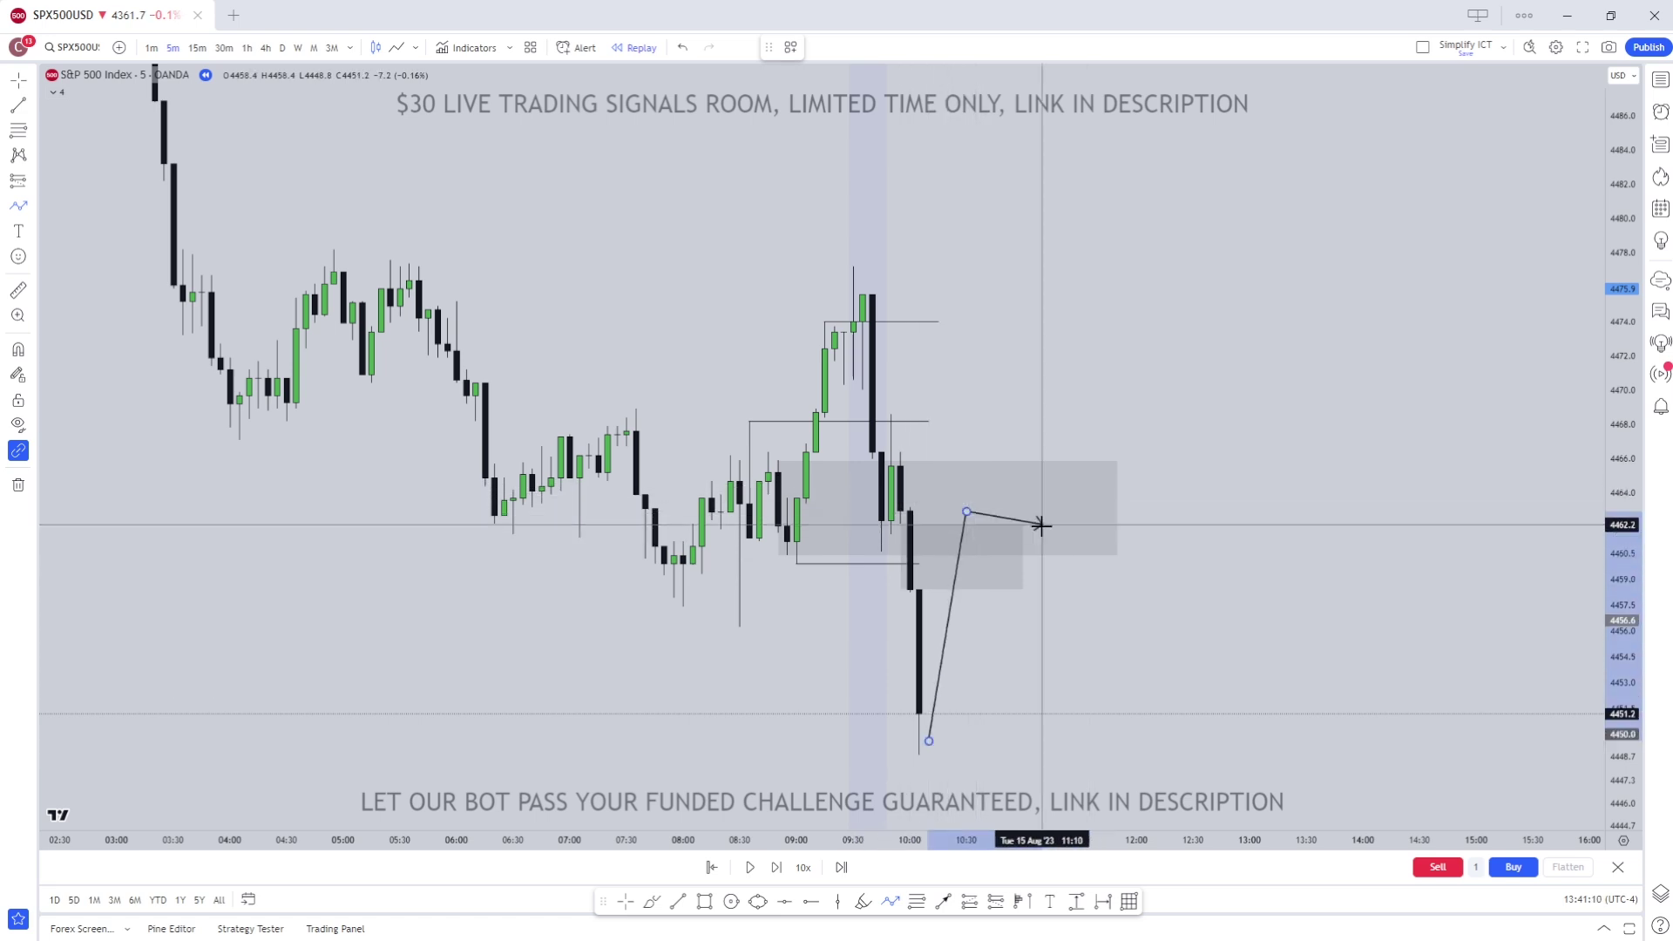
pyautogui.doubleClick(1069, 767)
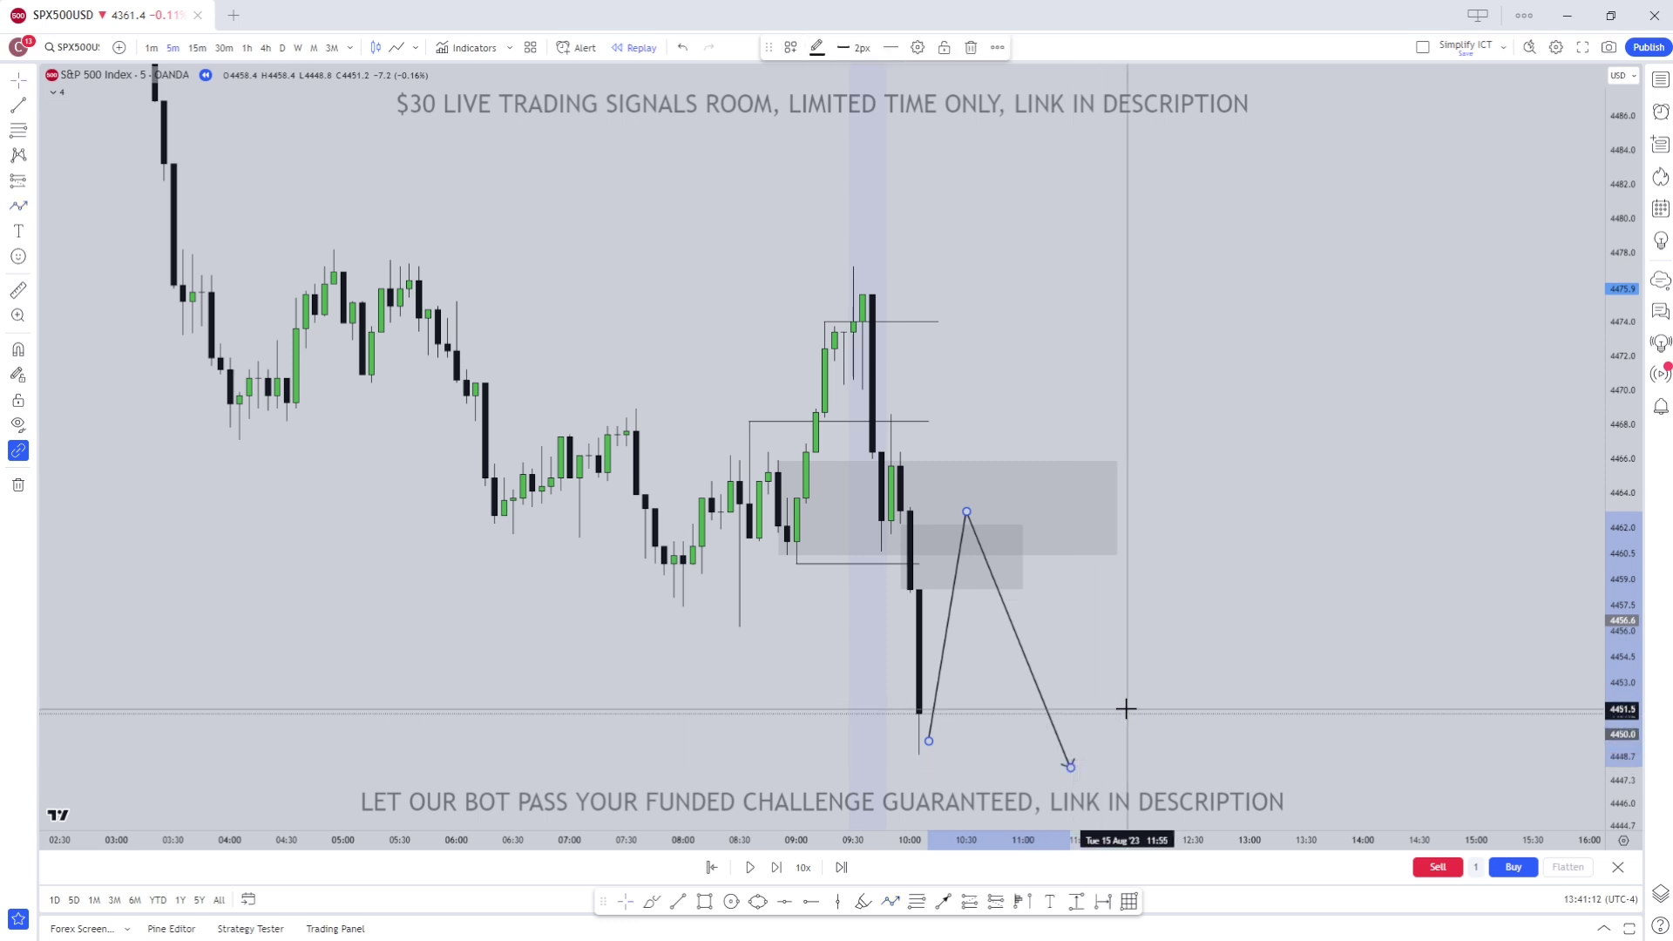
pyautogui.press('Delete')
# - Place a short position starting at 10:20 with its entry at 4460.5, at the lower edge of the breaker zone
pyautogui.click(998, 902)
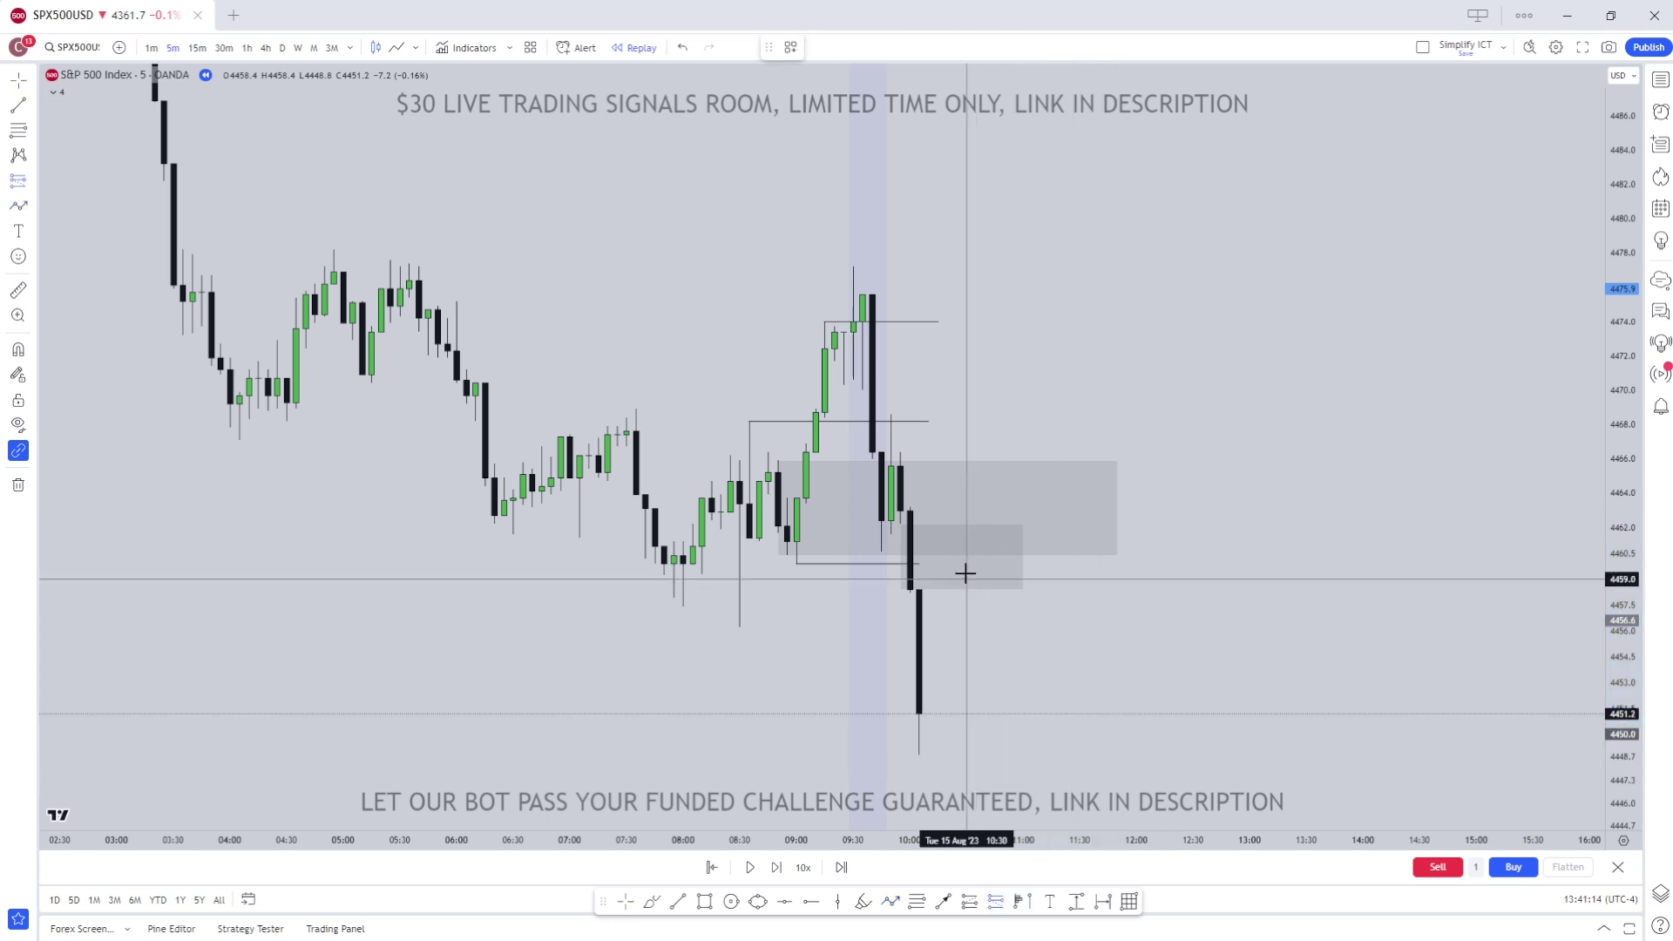
pyautogui.click(954, 554)
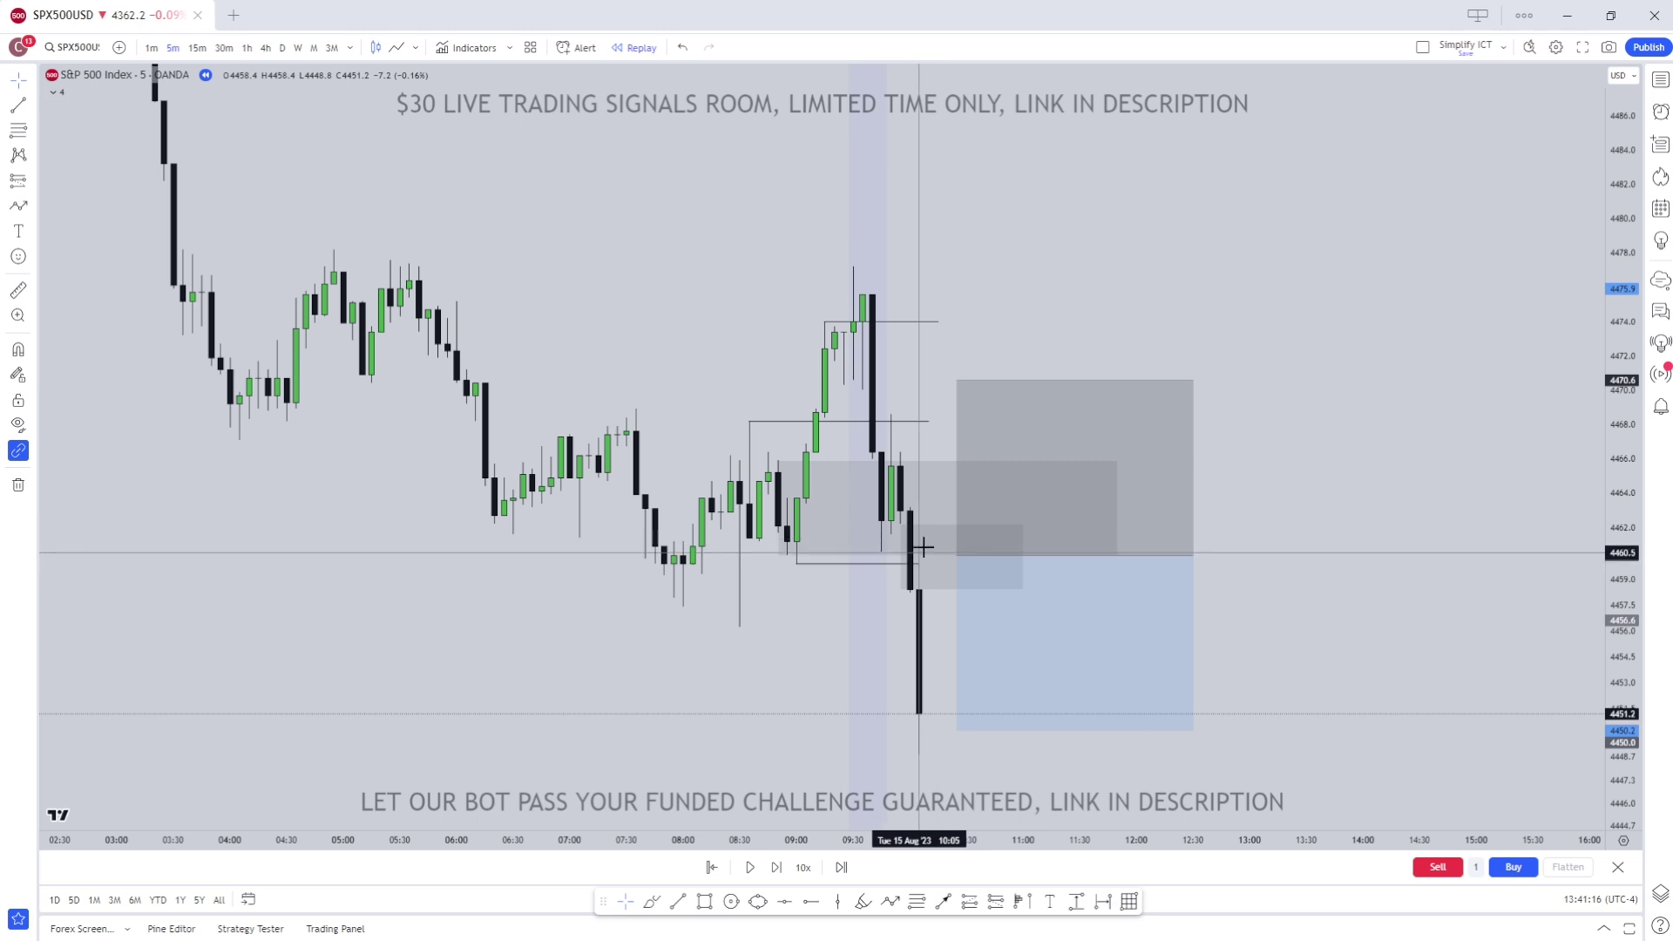
pyautogui.moveTo(957, 556); pyautogui.dragTo(948, 542)
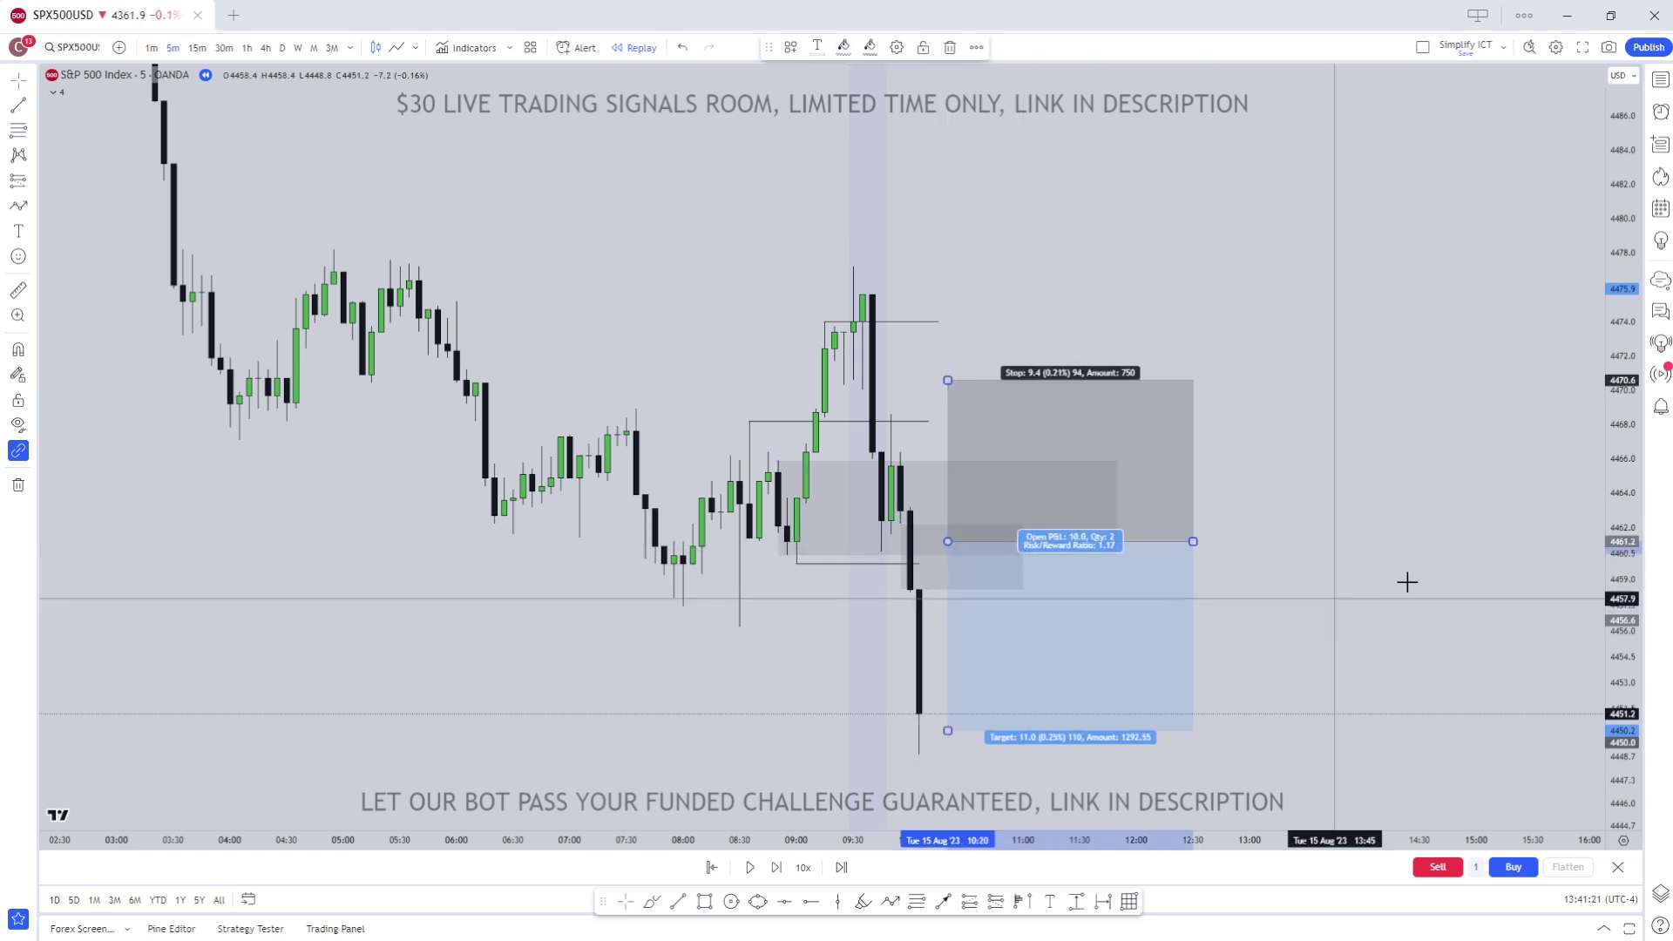
pyautogui.moveTo(948, 541); pyautogui.dragTo(948, 553)
pyautogui.click(1314, 490)
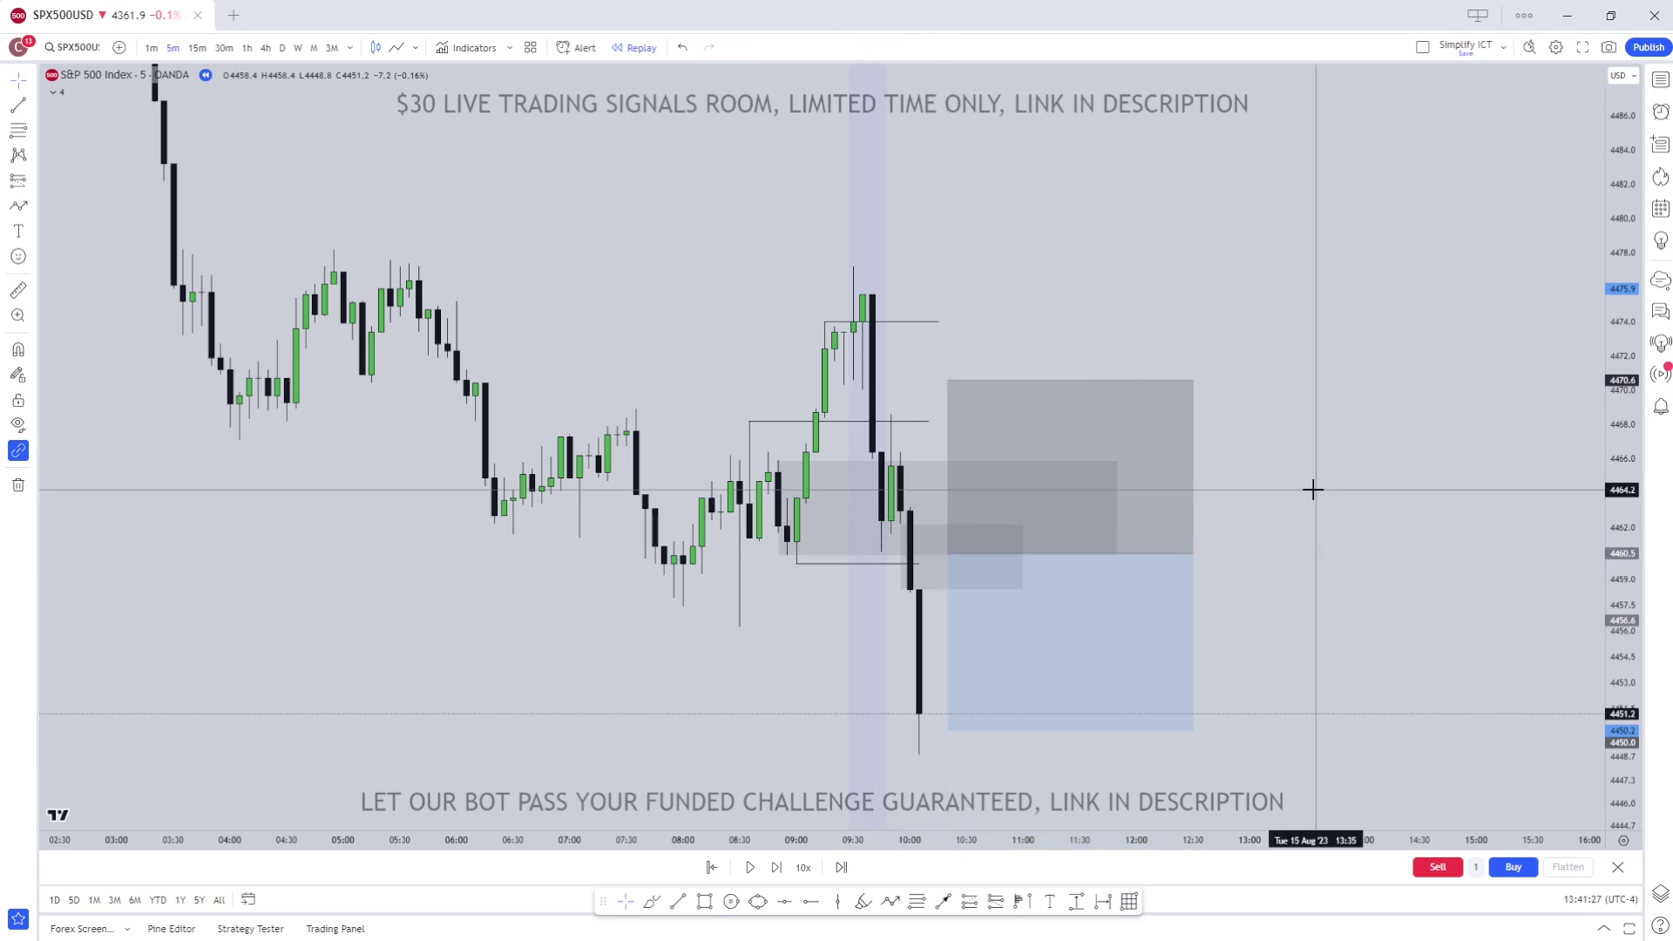
# - Lower the short position's stop to 4466.5, just above the breaker zone
pyautogui.moveTo(948, 381); pyautogui.dragTo(957, 419)
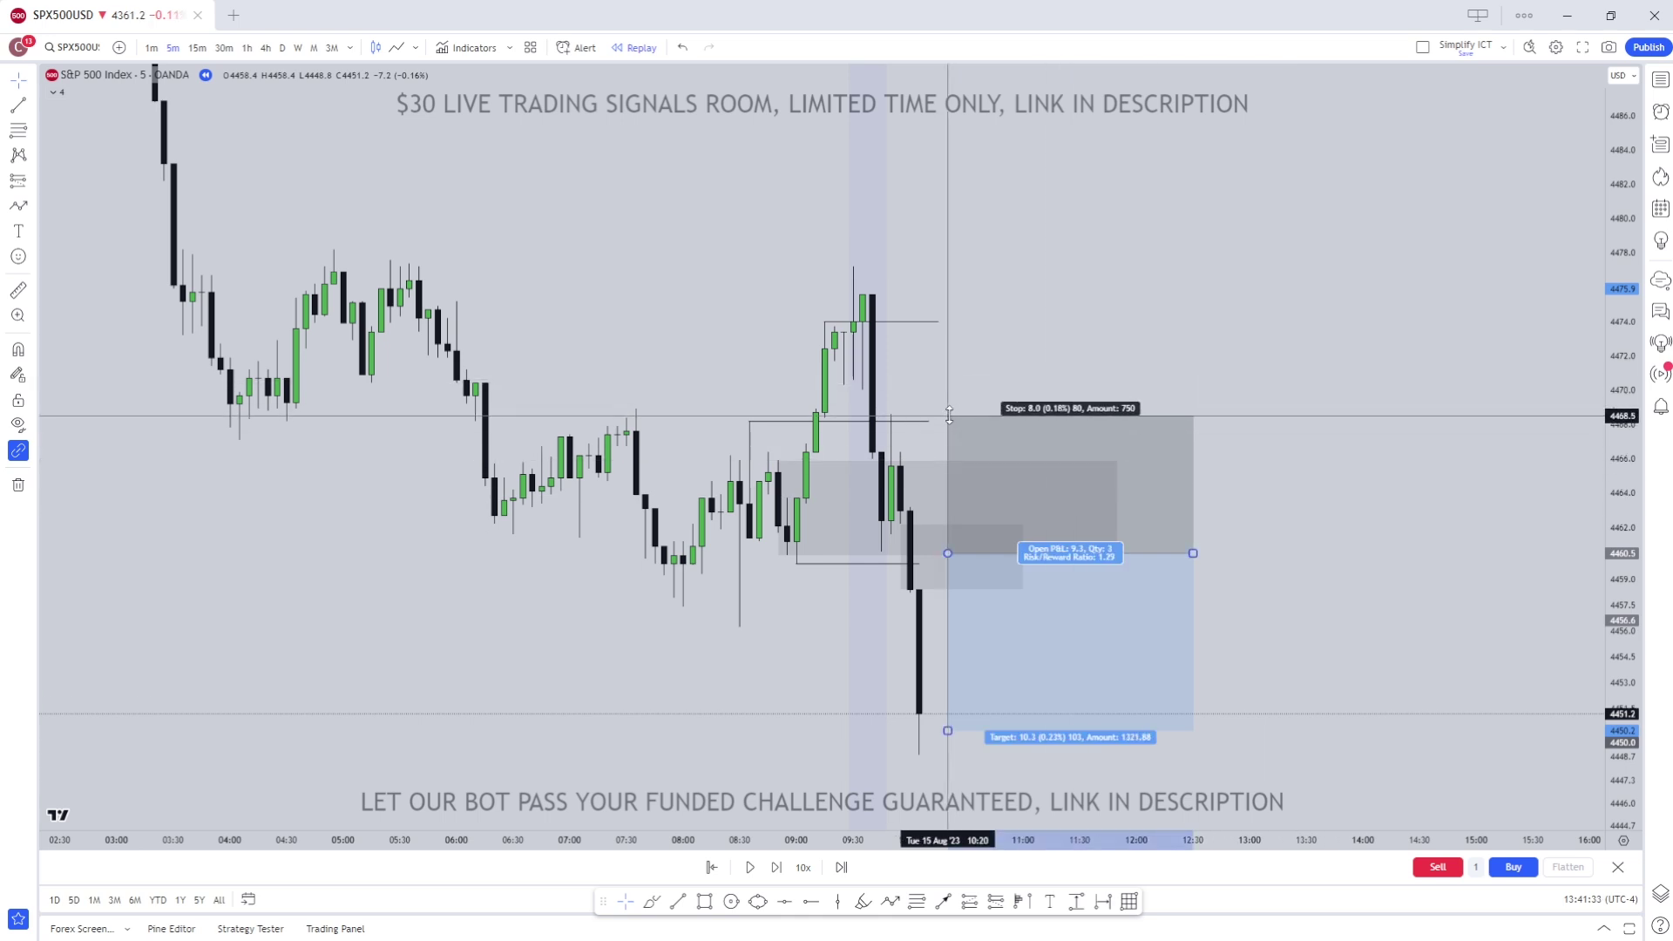
pyautogui.moveTo(947, 418); pyautogui.dragTo(945, 455)
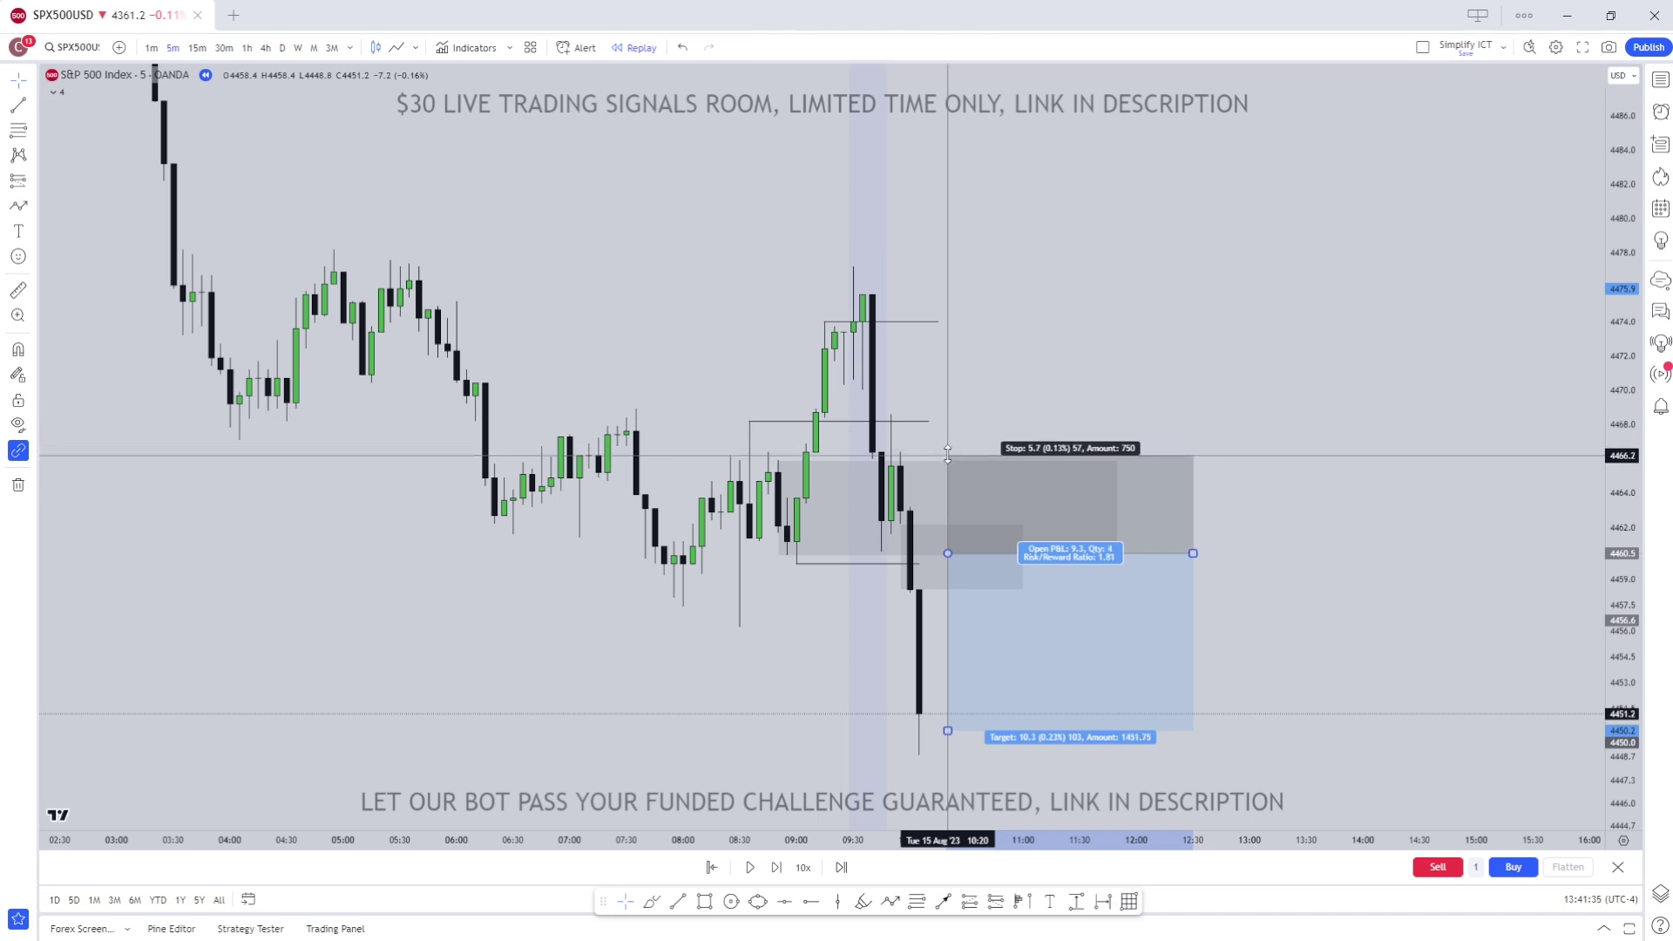
pyautogui.click(902, 462)
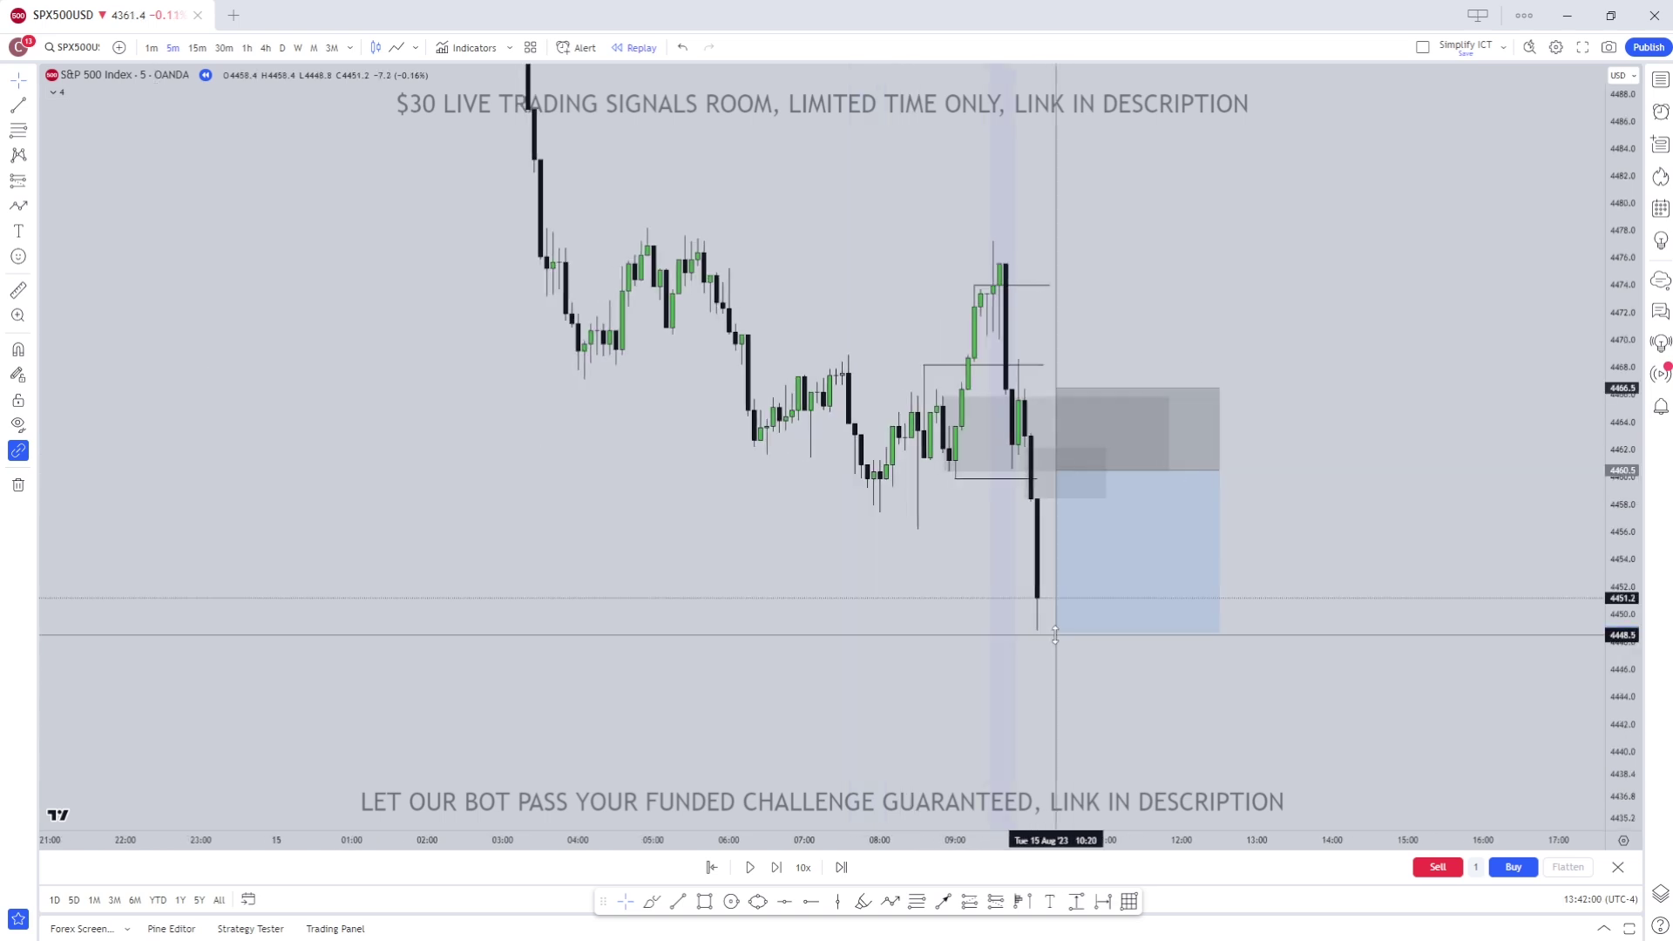
# - Move the short position's target to 4445.1 at the new swing low and mark that low with a horizontal line
pyautogui.moveTo(1056, 635); pyautogui.dragTo(1018, 635)
pyautogui.moveTo(943, 561); pyautogui.dragTo(909, 562)
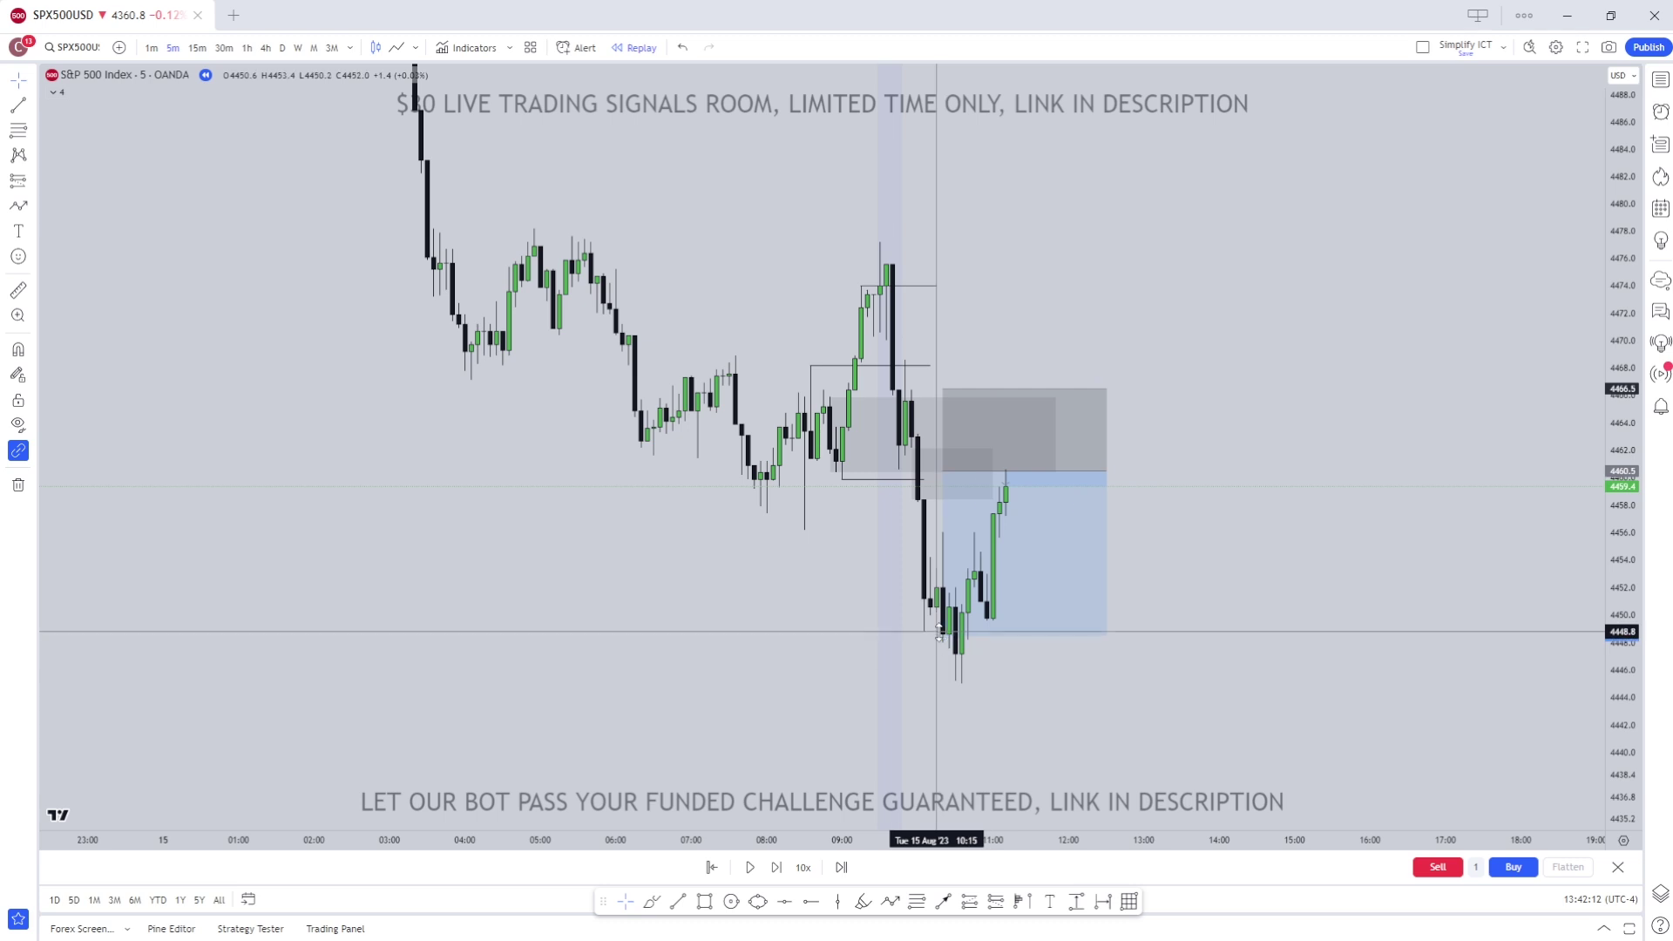
pyautogui.moveTo(940, 633); pyautogui.dragTo(926, 682)
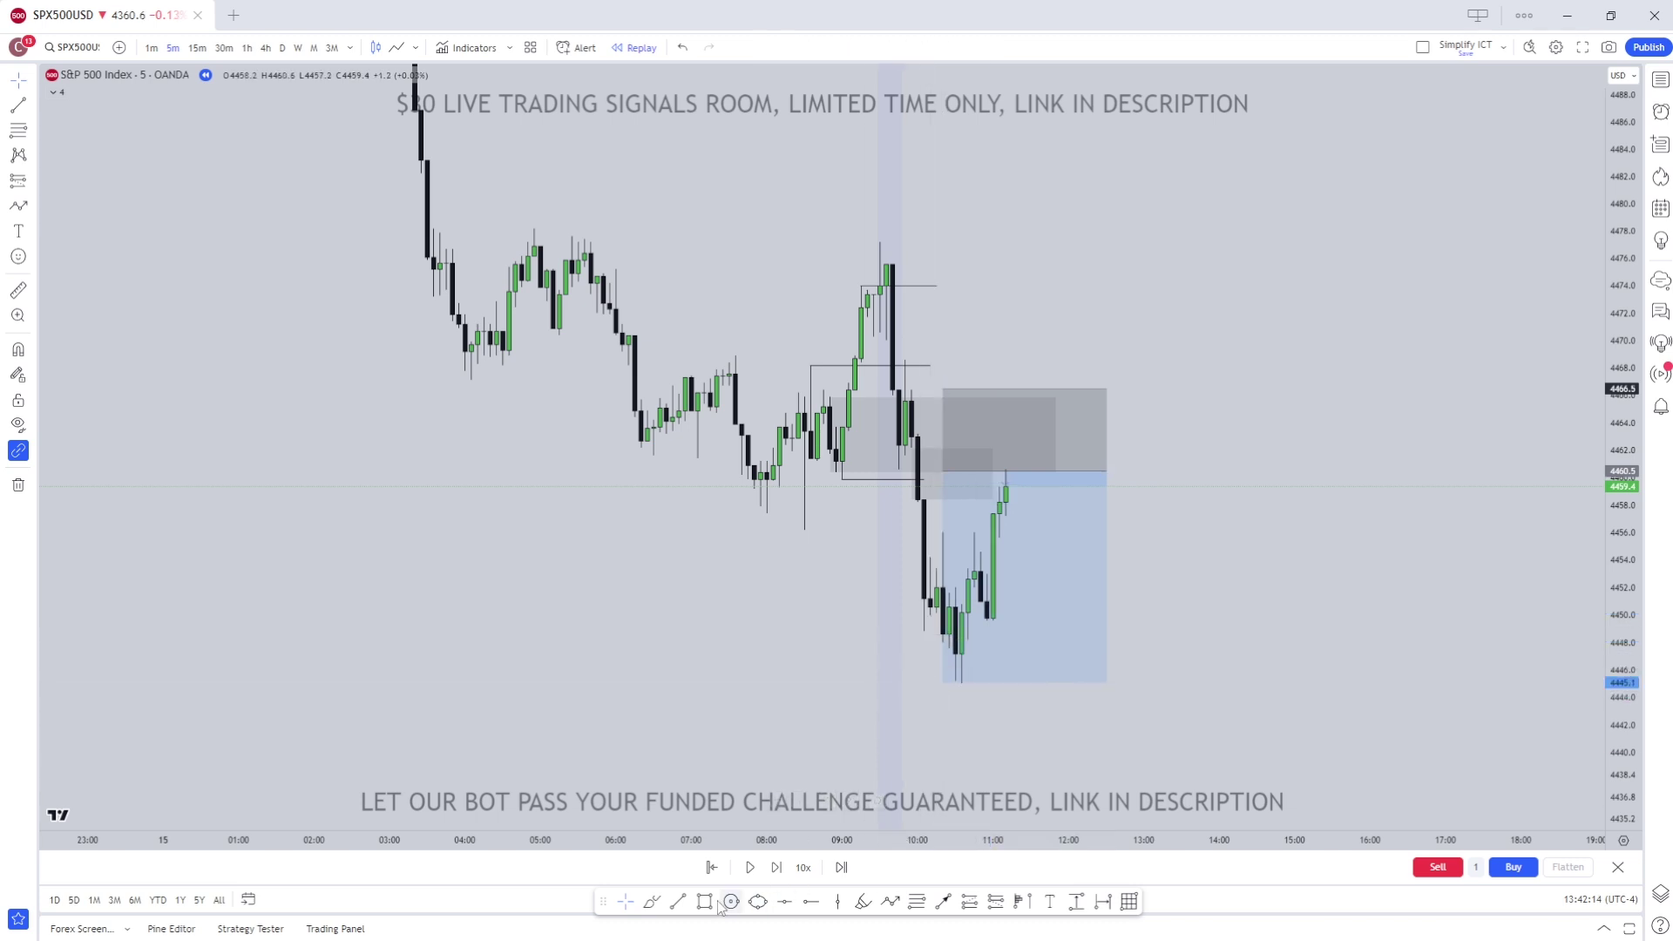
pyautogui.keyDown('ctrl'); pyautogui.click(964, 689); pyautogui.keyUp('ctrl')
pyautogui.keyDown('shift'); pyautogui.click(1177, 705); pyautogui.keyUp('shift')
# - Shift the short position to start at 10:55 and extend the fair value gap box past the latest candle
pyautogui.moveTo(1075, 572); pyautogui.dragTo(1101, 570)
pyautogui.press('Right')
pyautogui.press('Right')
pyautogui.press('Right')
pyautogui.click(1261, 557)
pyautogui.moveTo(993, 477); pyautogui.dragTo(1030, 476)
# - Play the replay through the afternoon of August 15, pause it, and review how the short trade developed
pyautogui.click(748, 869)
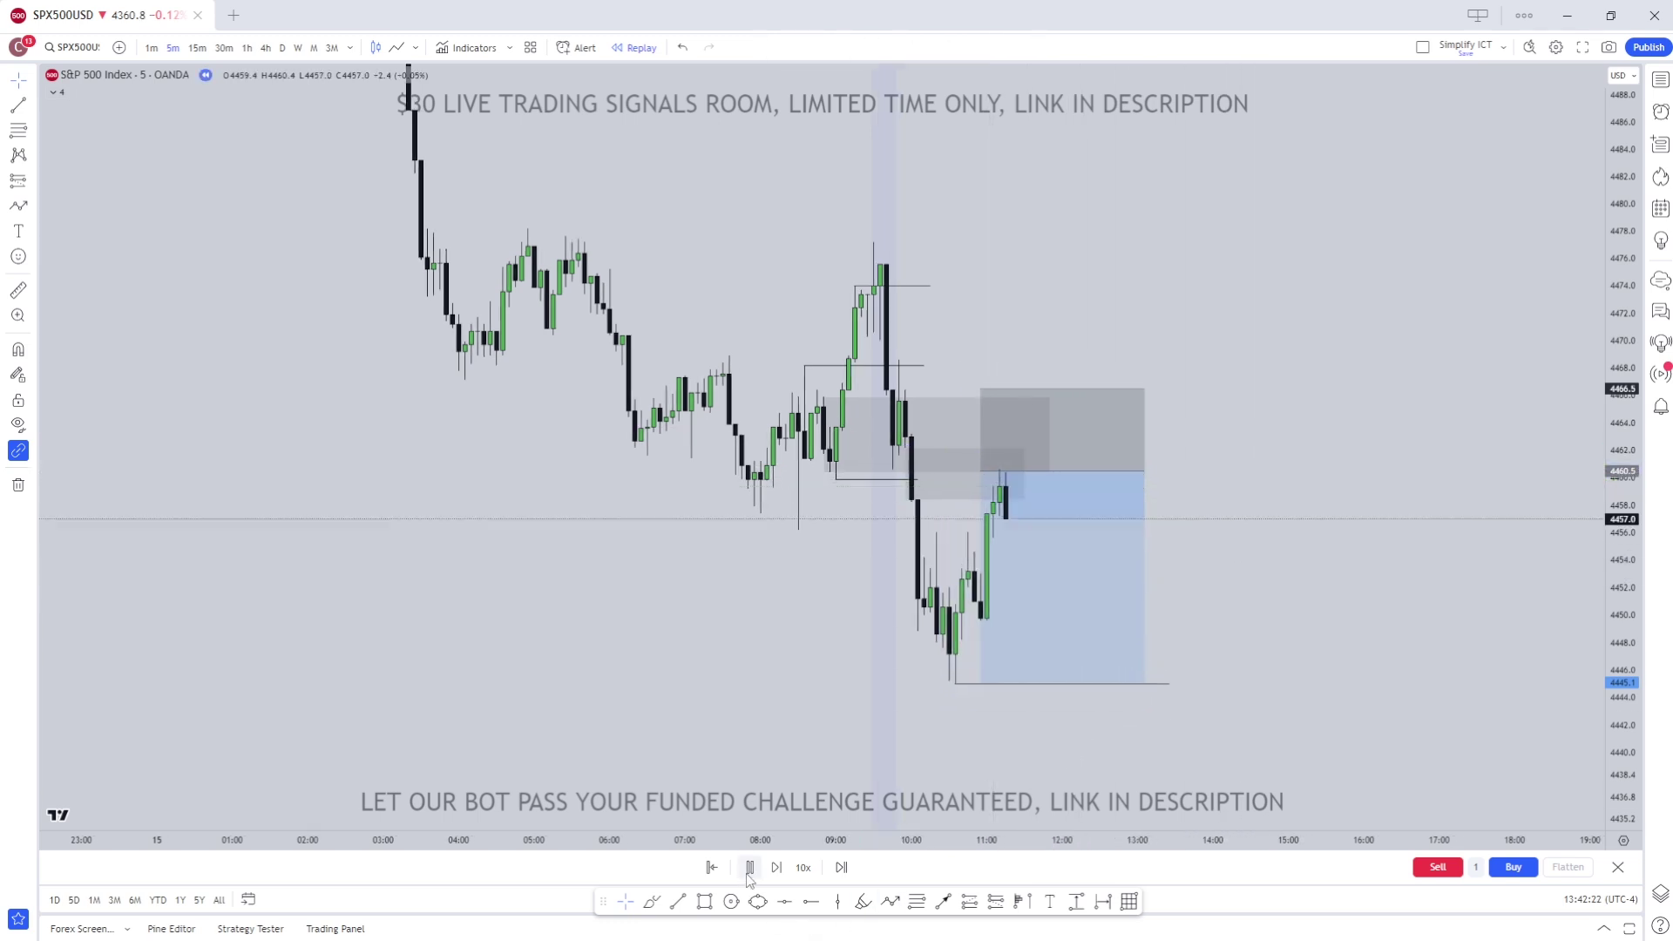
pyautogui.click(749, 869)
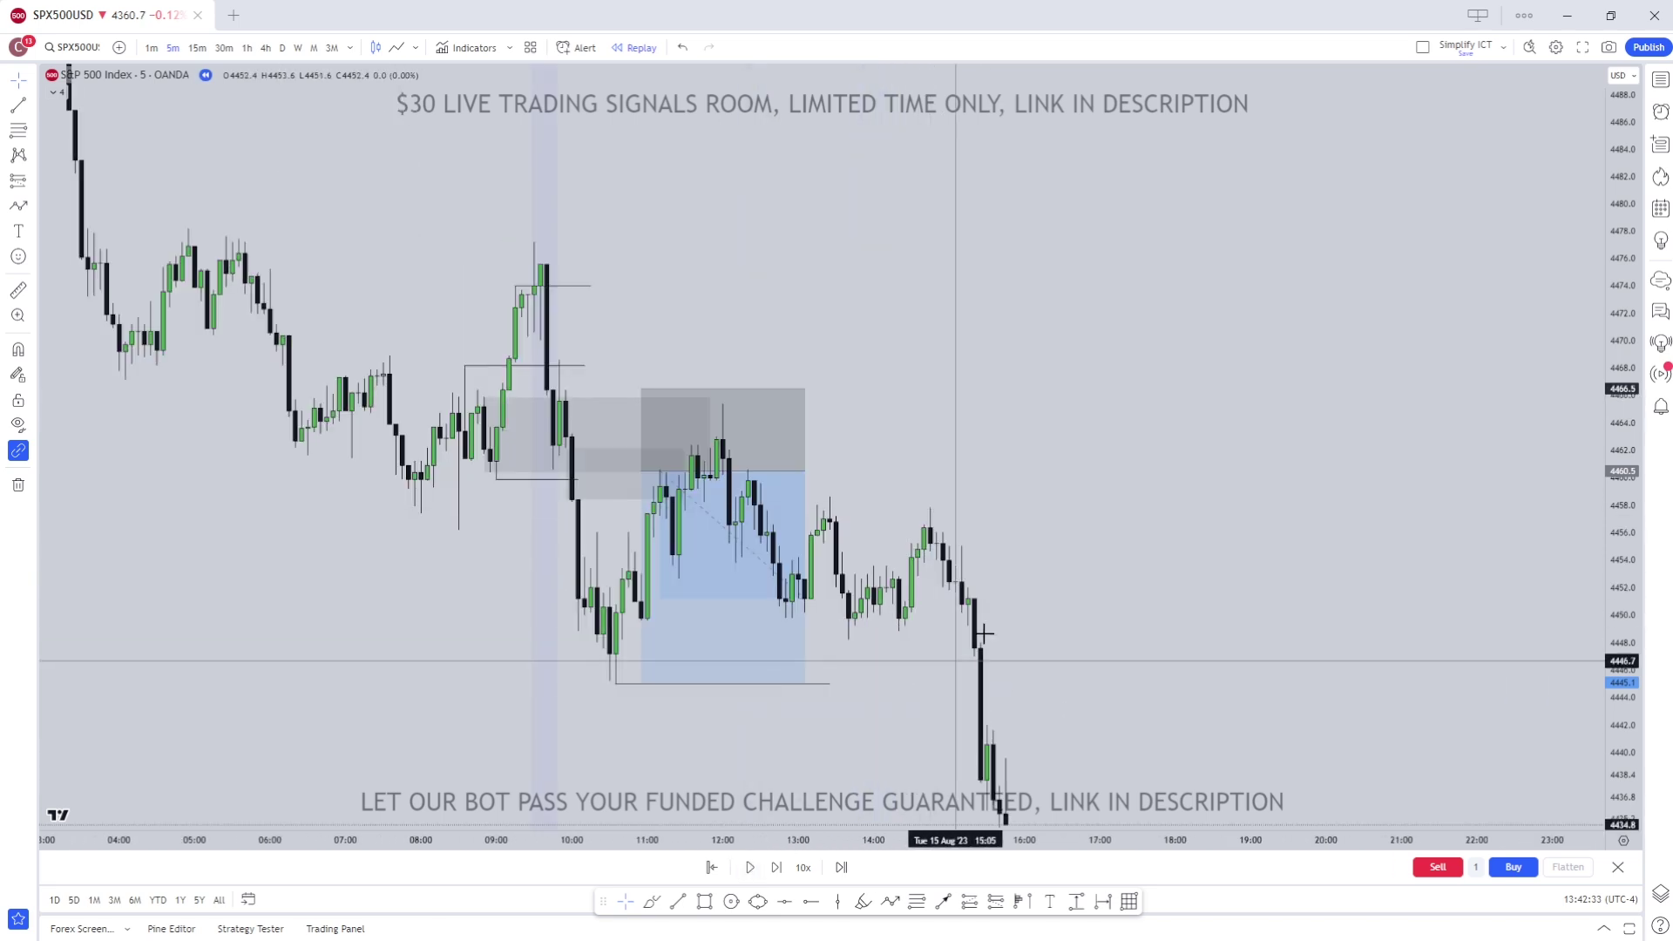
pyautogui.scroll(-5, 1095, 561)
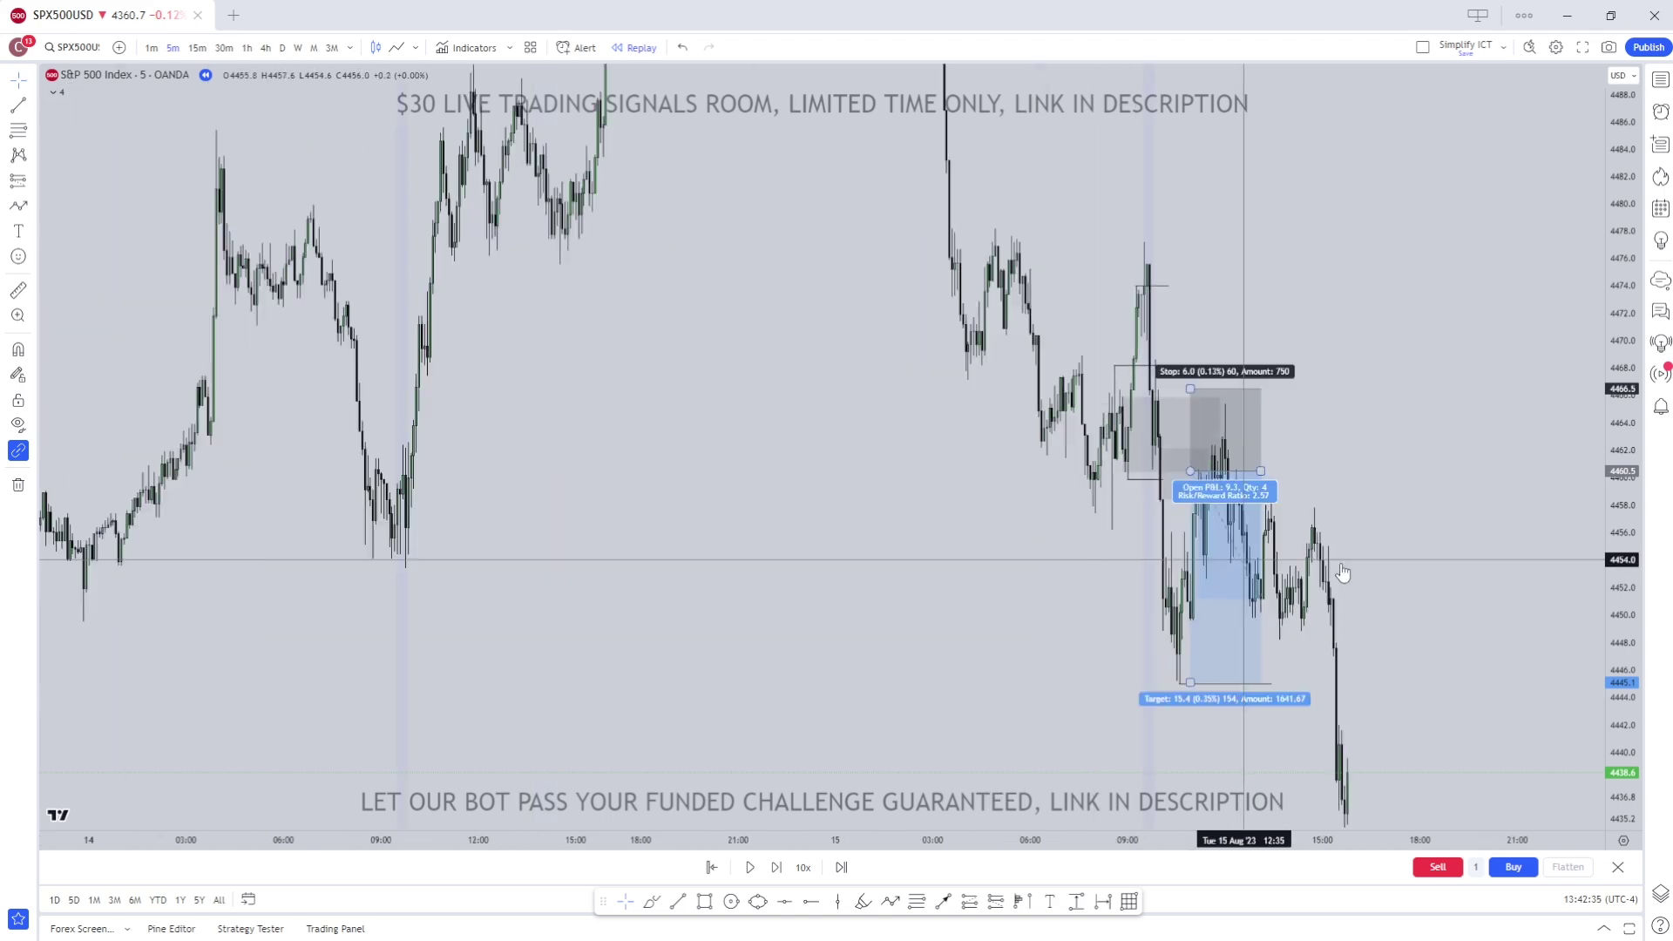
pyautogui.scroll(1, 1420, 523)
pyautogui.scroll(-5, 1370, 497)
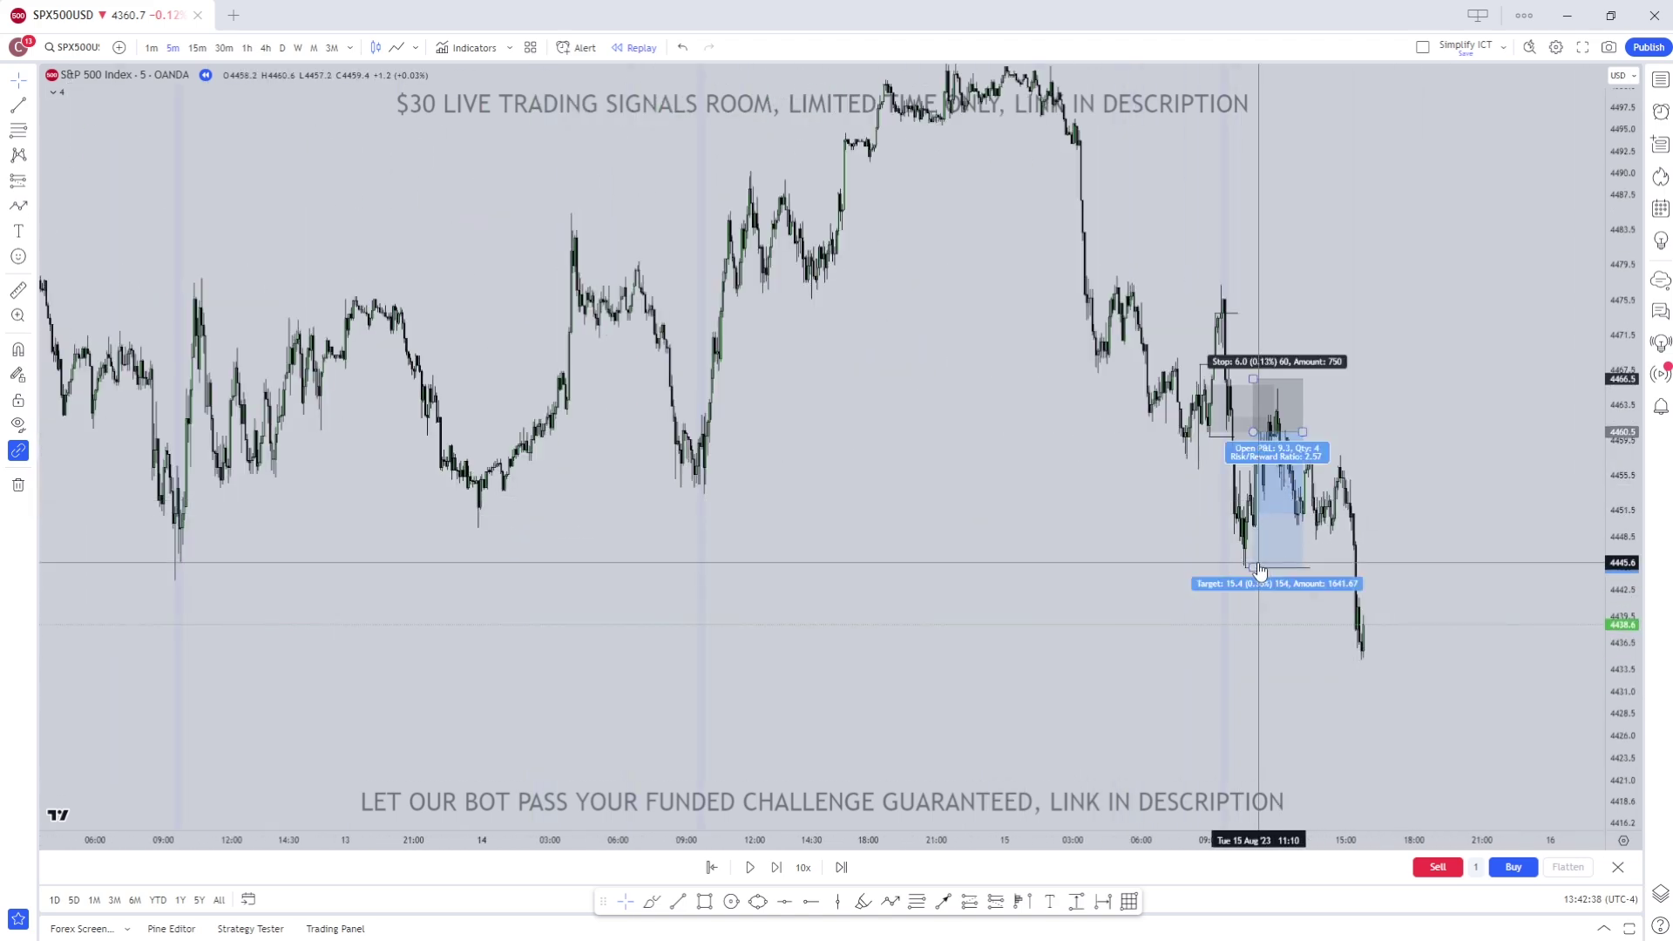
# - Adjust the short position's target to about 4445.3 and extend its end to about 15:30, over the final drop
pyautogui.moveTo(1253, 568); pyautogui.dragTo(1221, 657)
pyautogui.scroll(-4, 1420, 541)
pyautogui.scroll(1, 1211, 584)
pyautogui.scroll(4, 1217, 582)
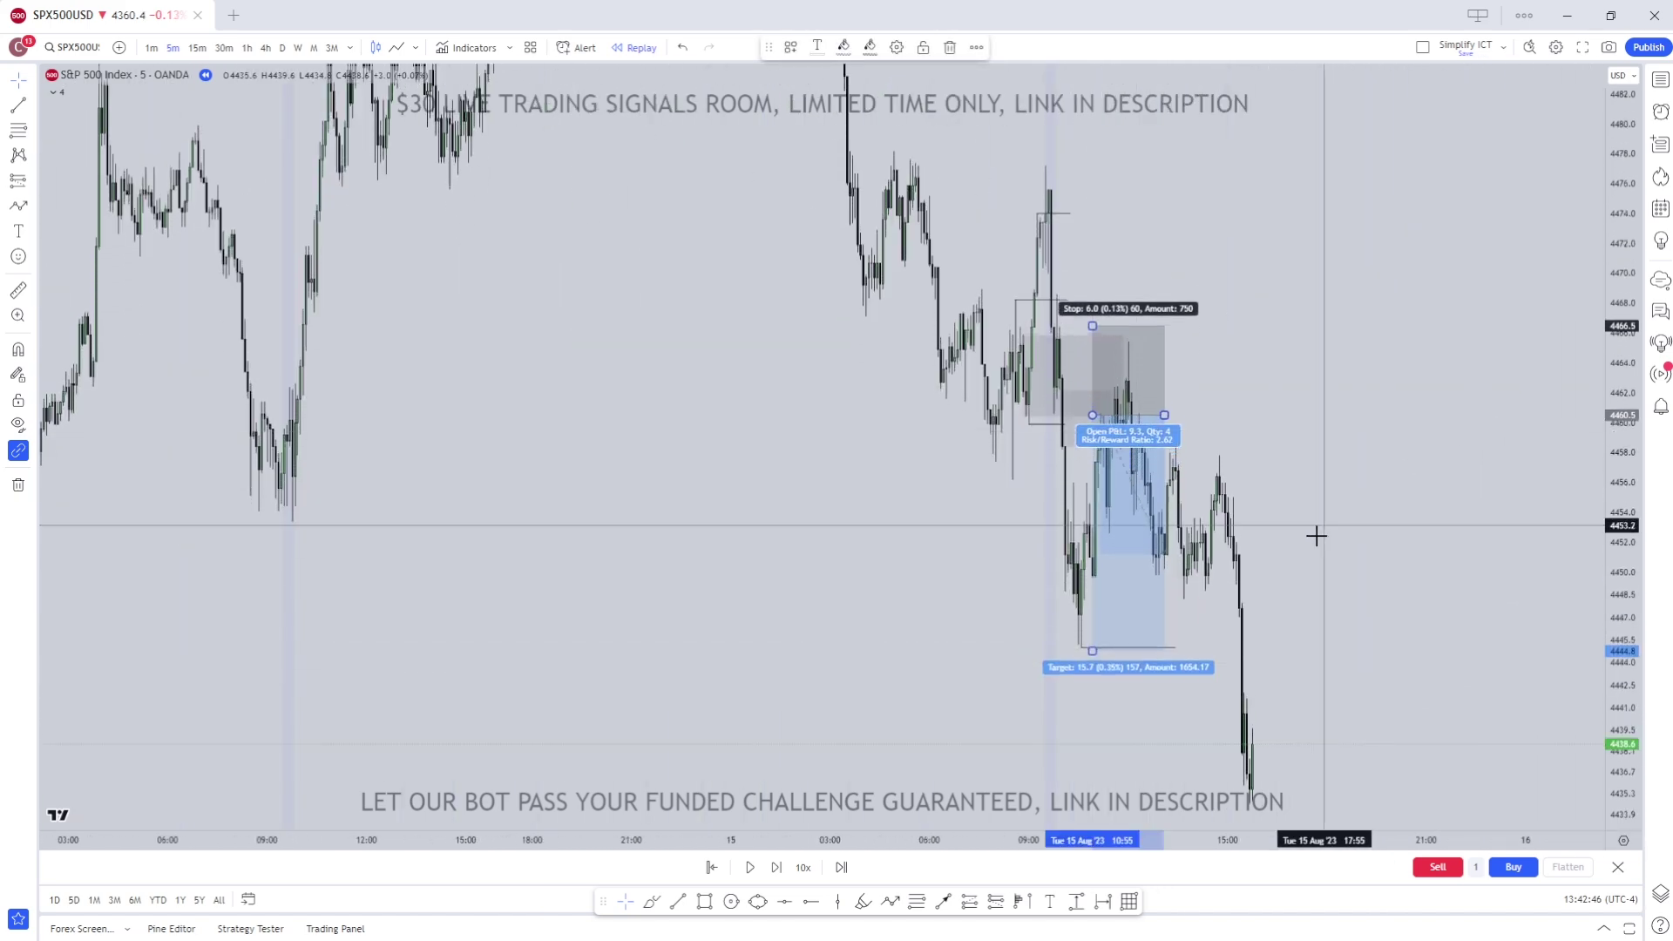
pyautogui.scroll(2, 1317, 558)
pyautogui.scroll(1, 998, 653)
pyautogui.moveTo(995, 650); pyautogui.dragTo(1011, 643)
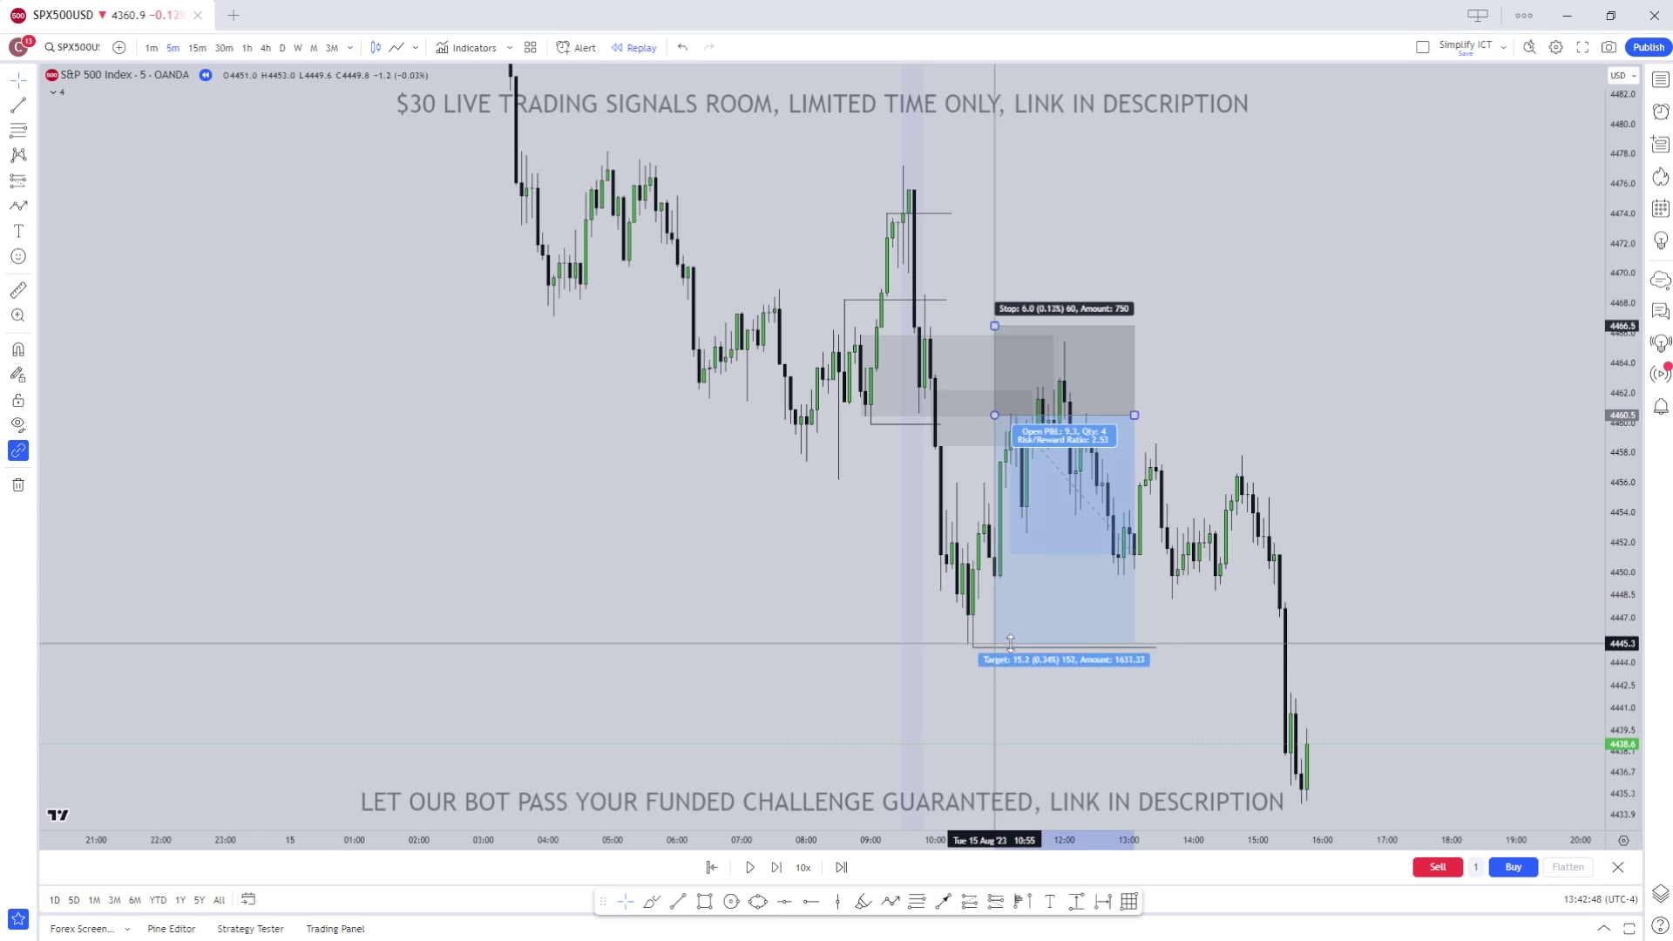
pyautogui.moveTo(1134, 414); pyautogui.dragTo(1291, 415)
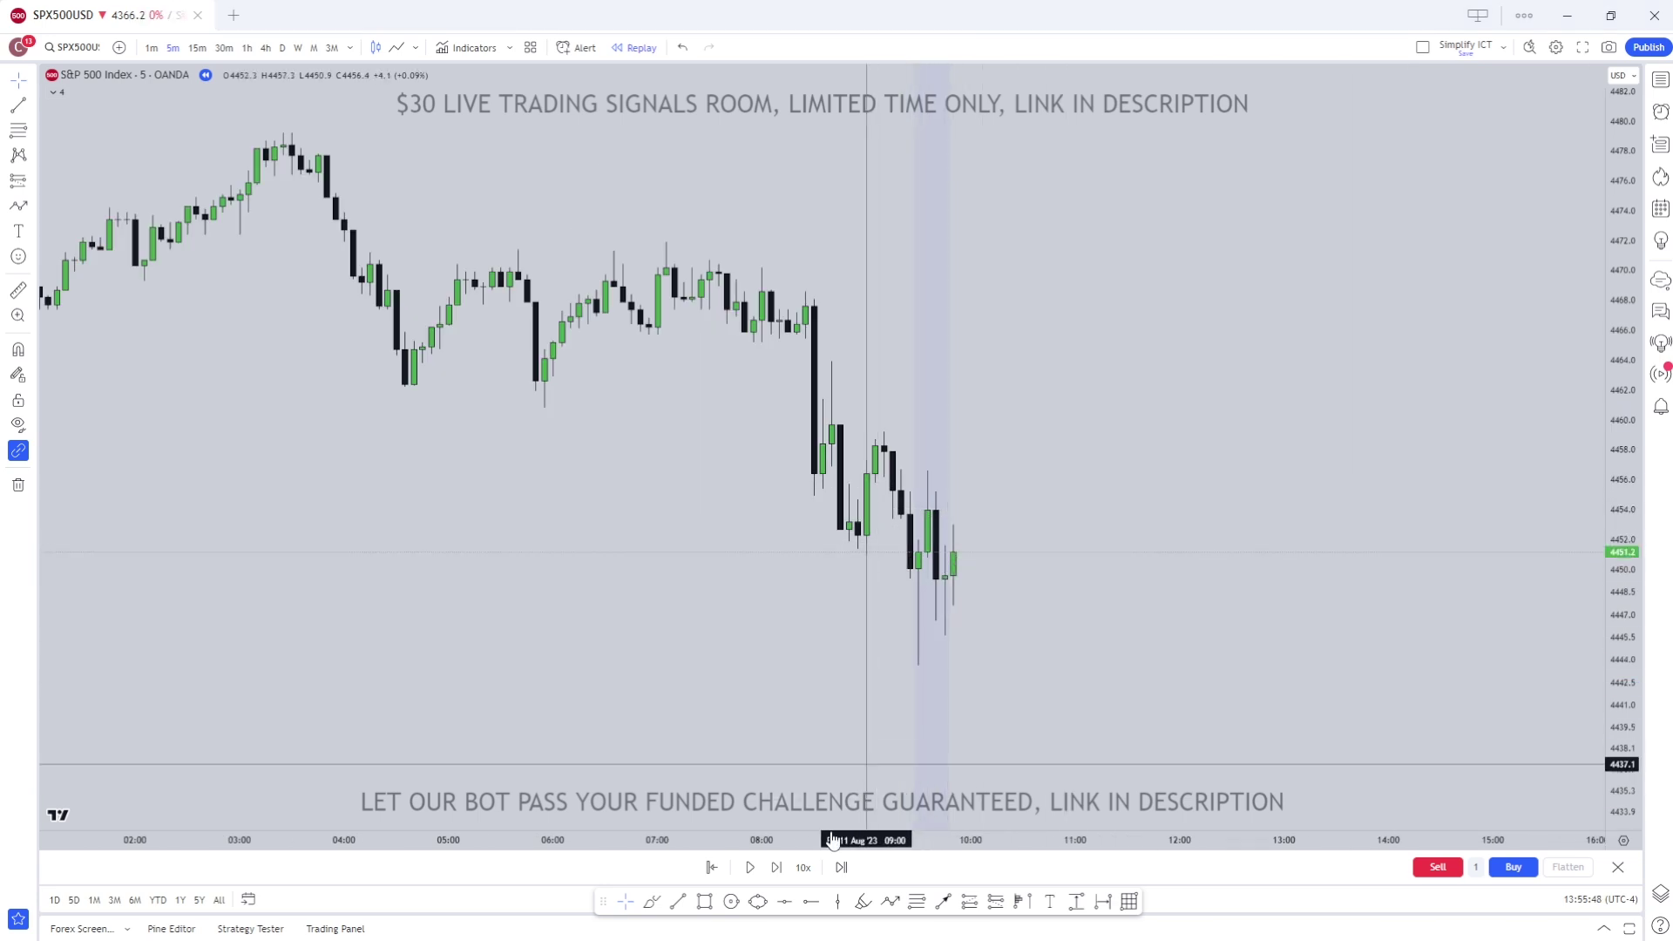
# - On the August 11 chart, mark the 09:00 low at 4450.9 and the 09:35 high with horizontal trend lines
pyautogui.click(678, 902)
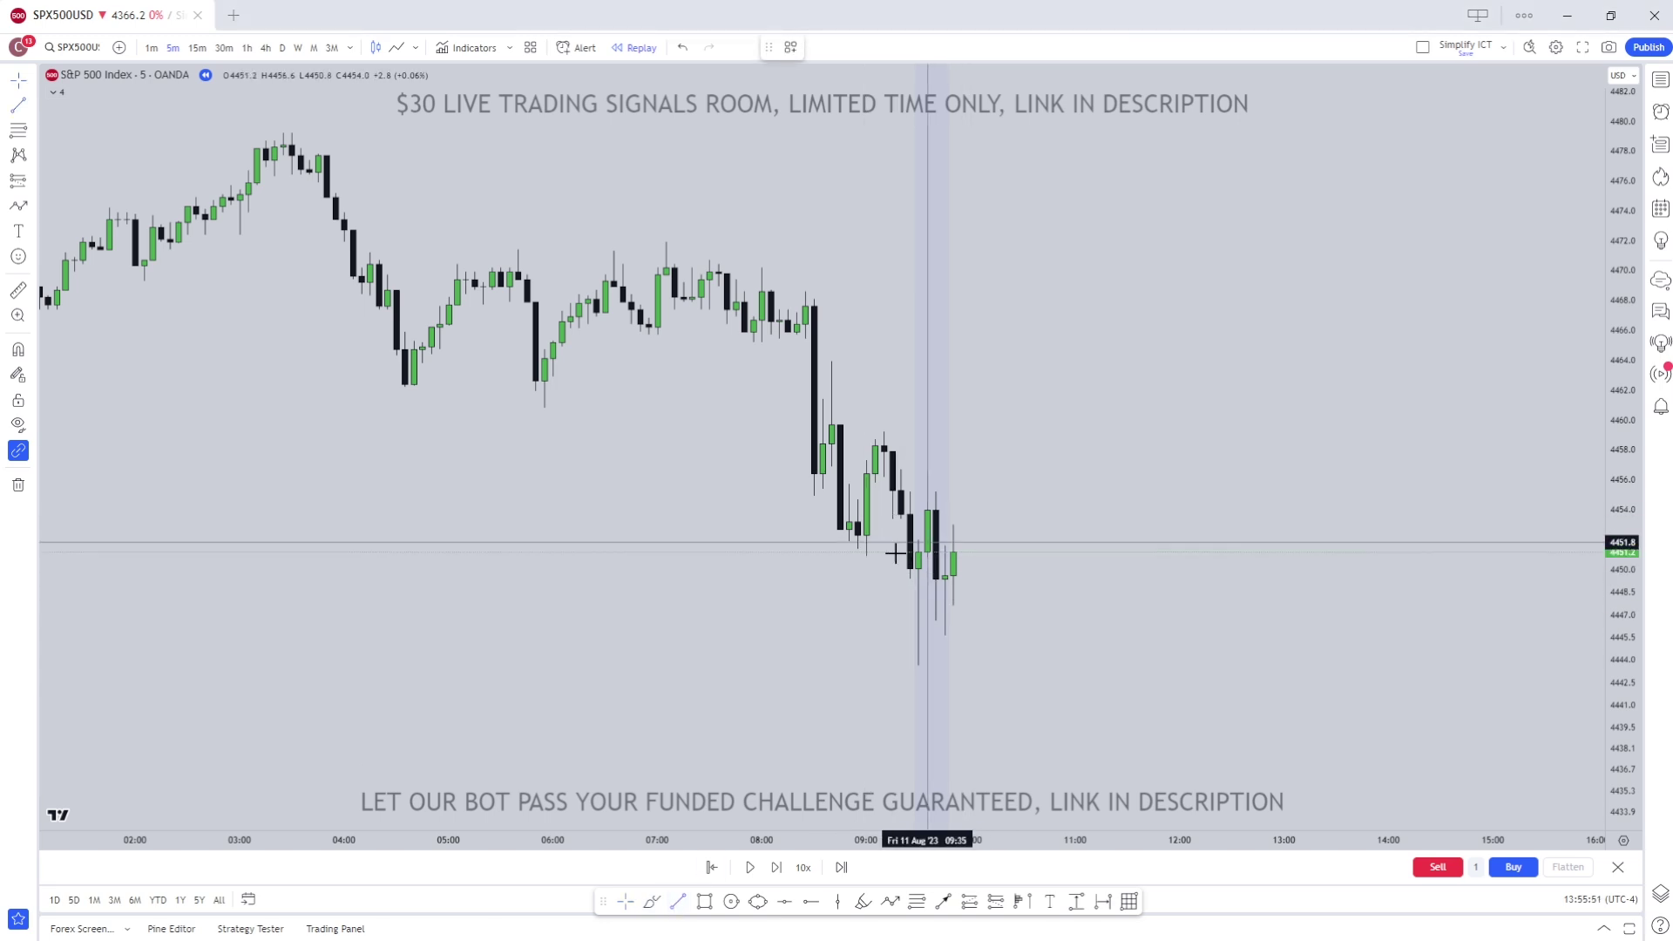
pyautogui.click(866, 557)
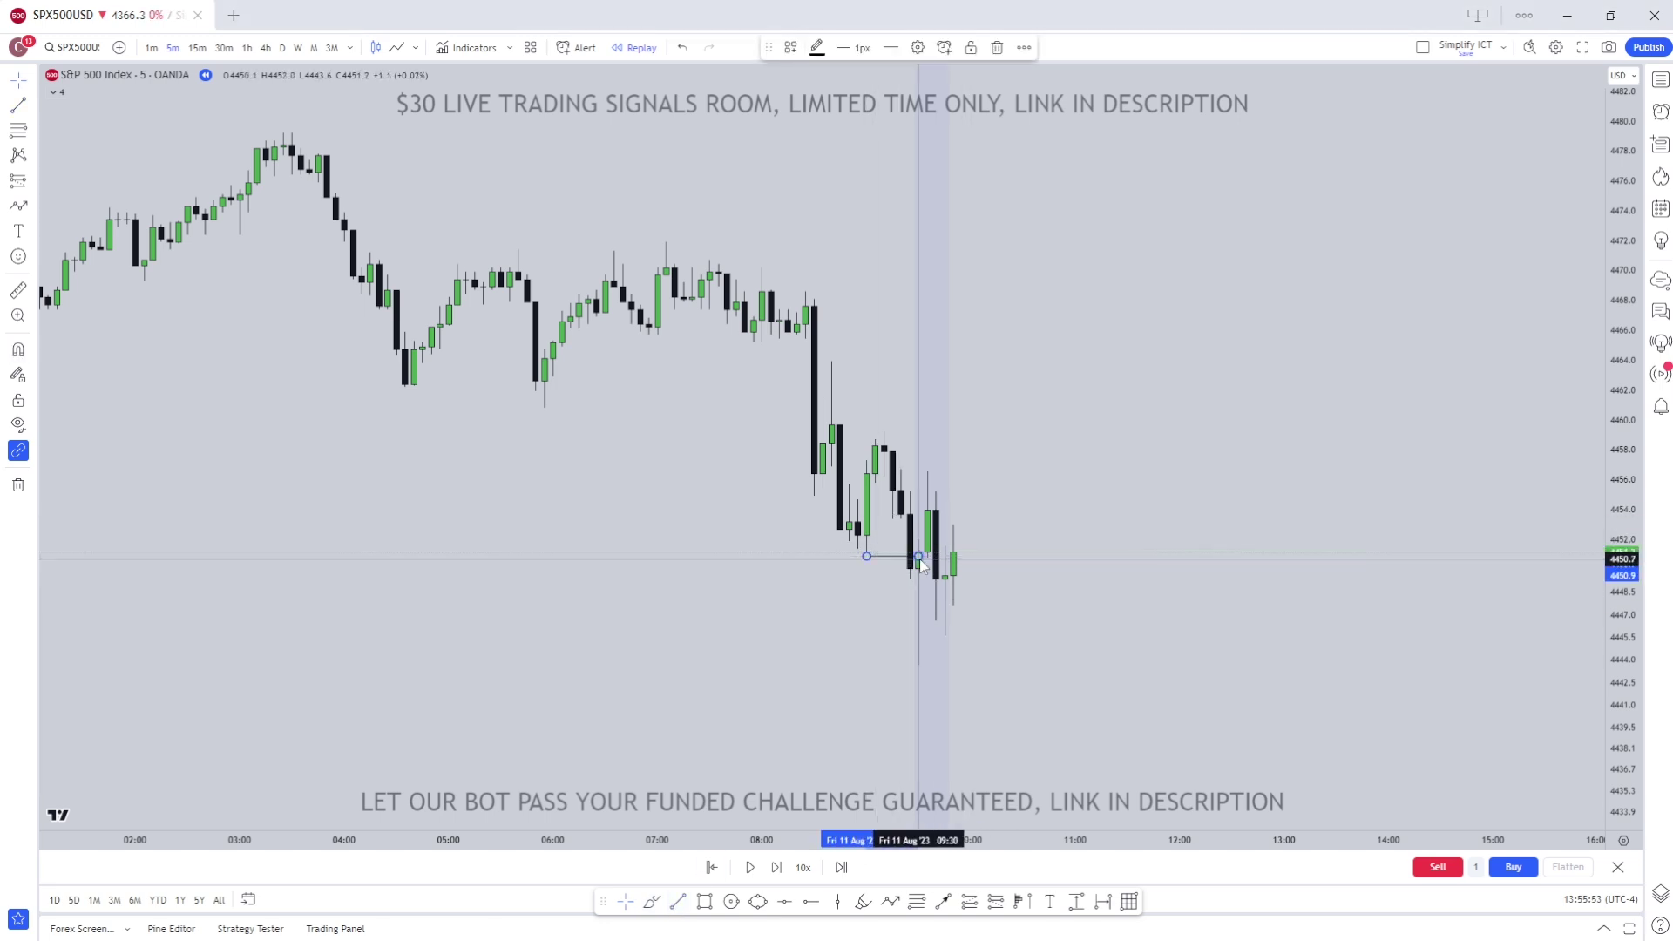
pyautogui.click(918, 557)
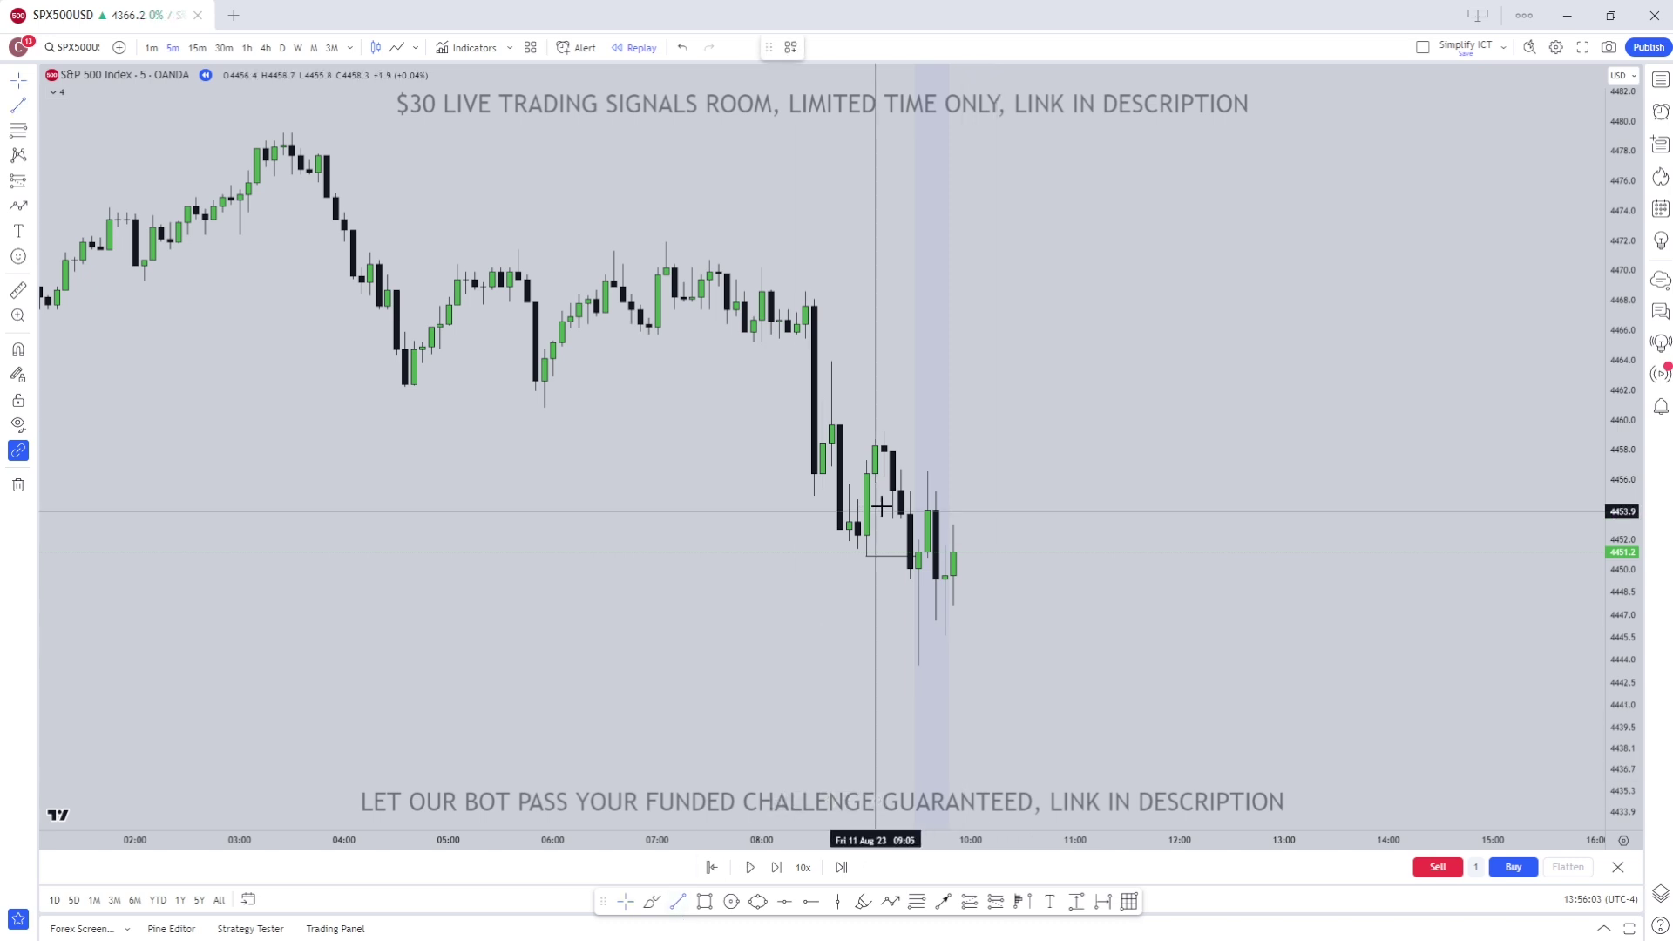
pyautogui.press('ctrl')
pyautogui.click(1103, 486)
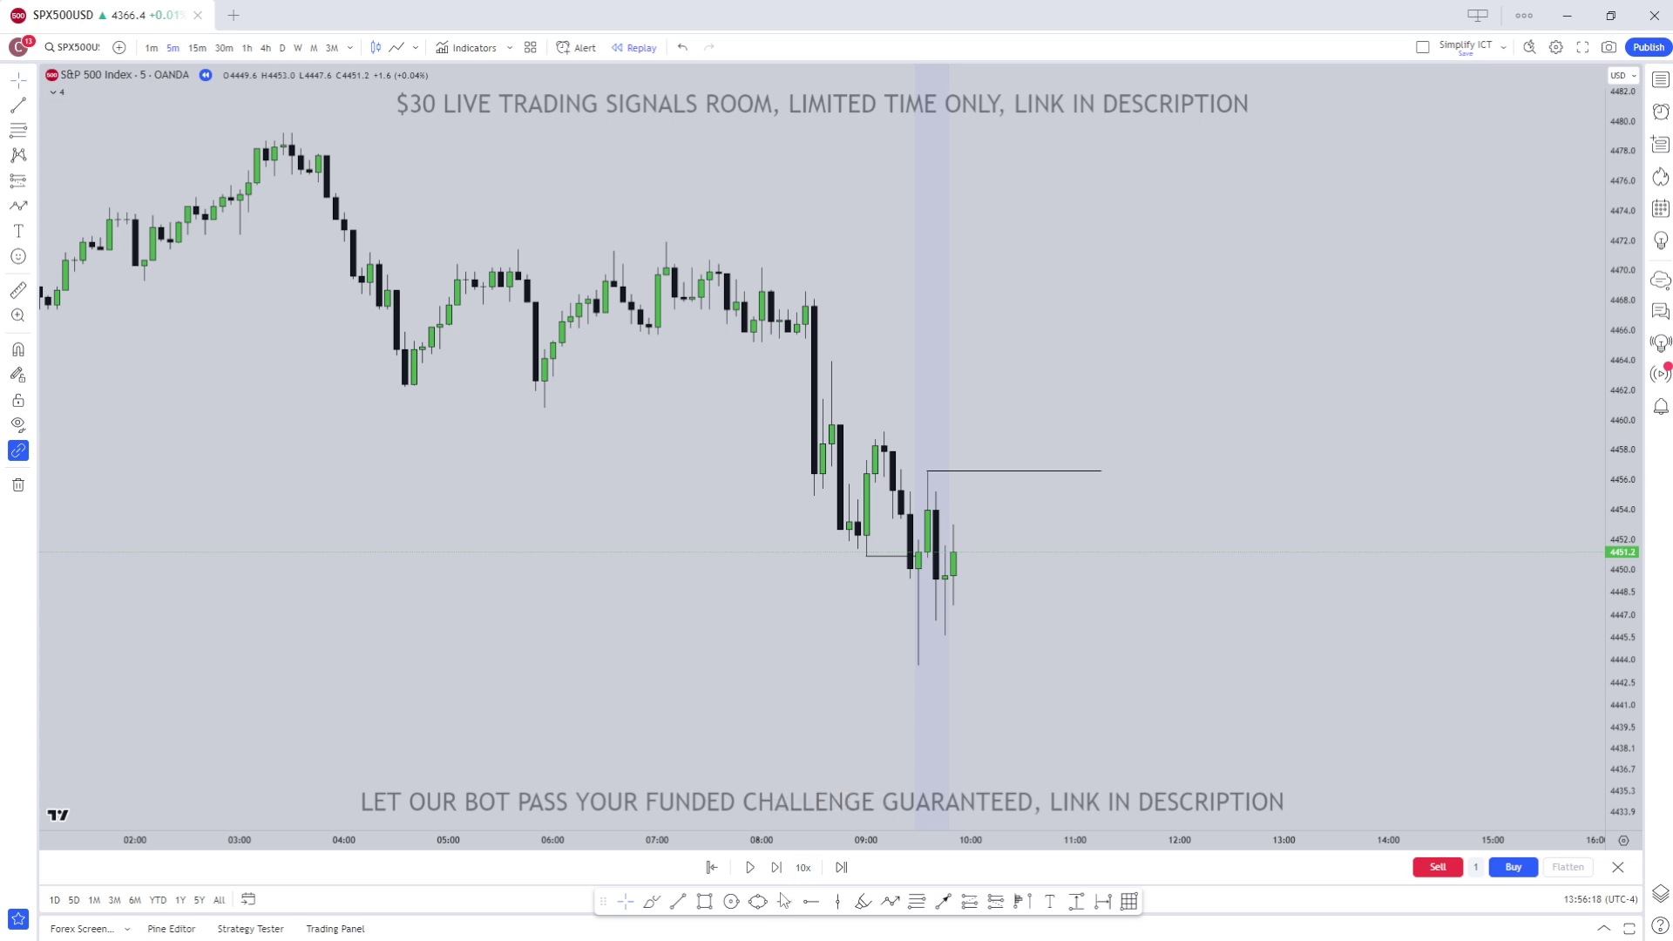
# - Advance the replay to the 10:00 candle and mark its break of the 09:10 high with a horizontal line
pyautogui.click(776, 869)
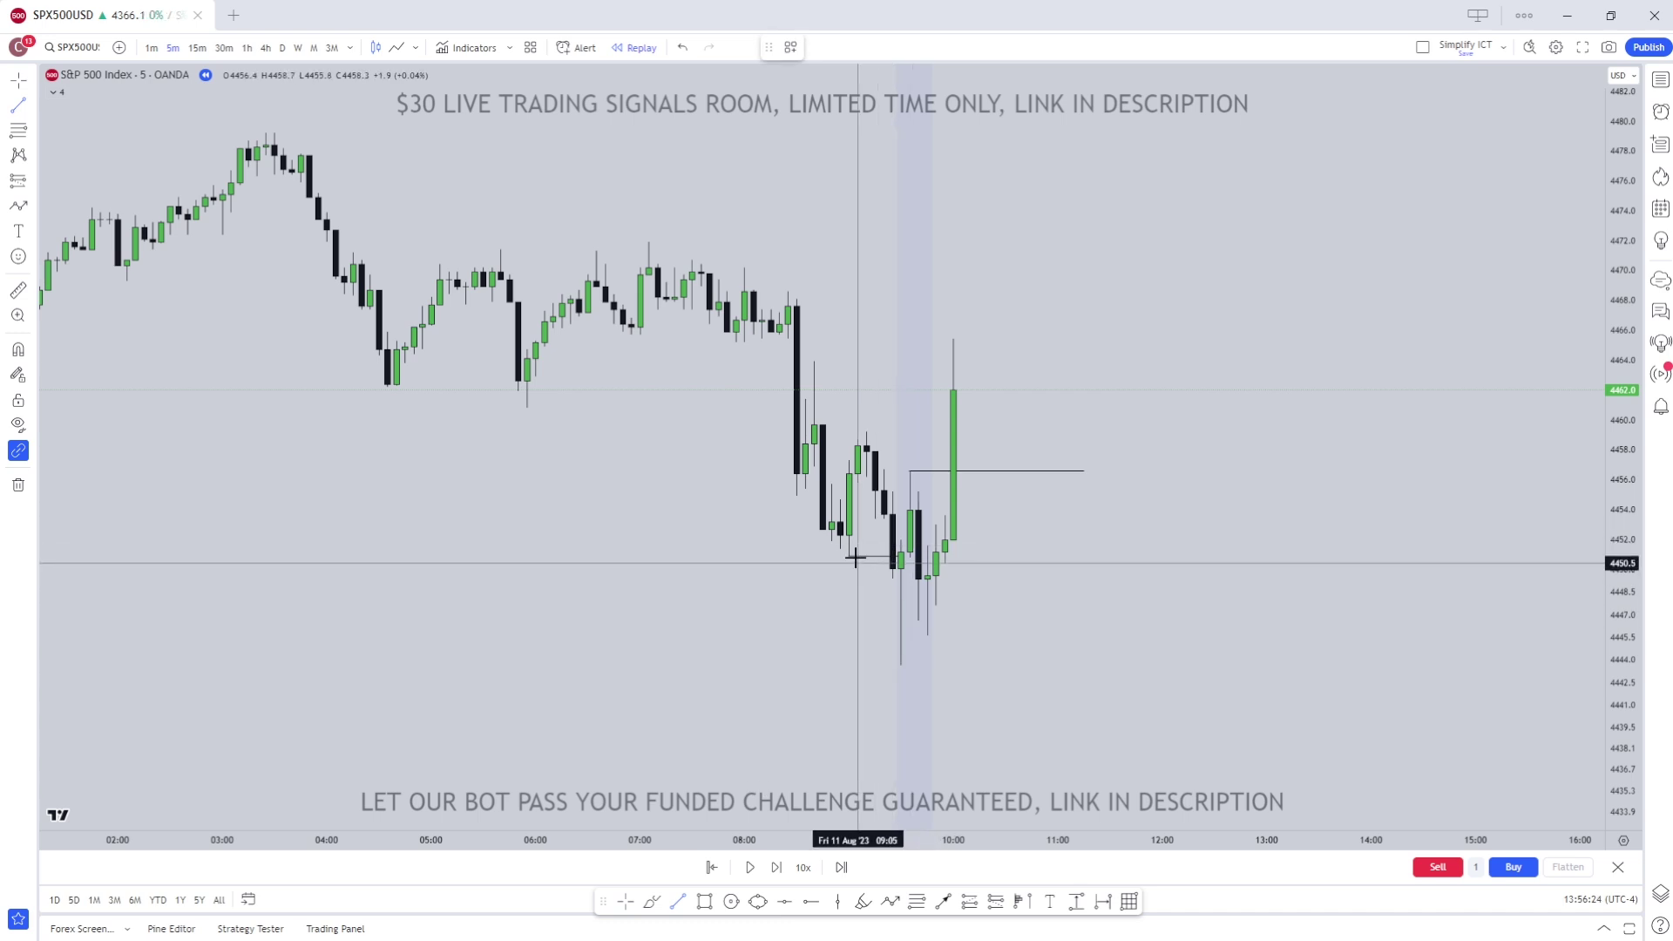
pyautogui.click(865, 433)
pyautogui.click(940, 434)
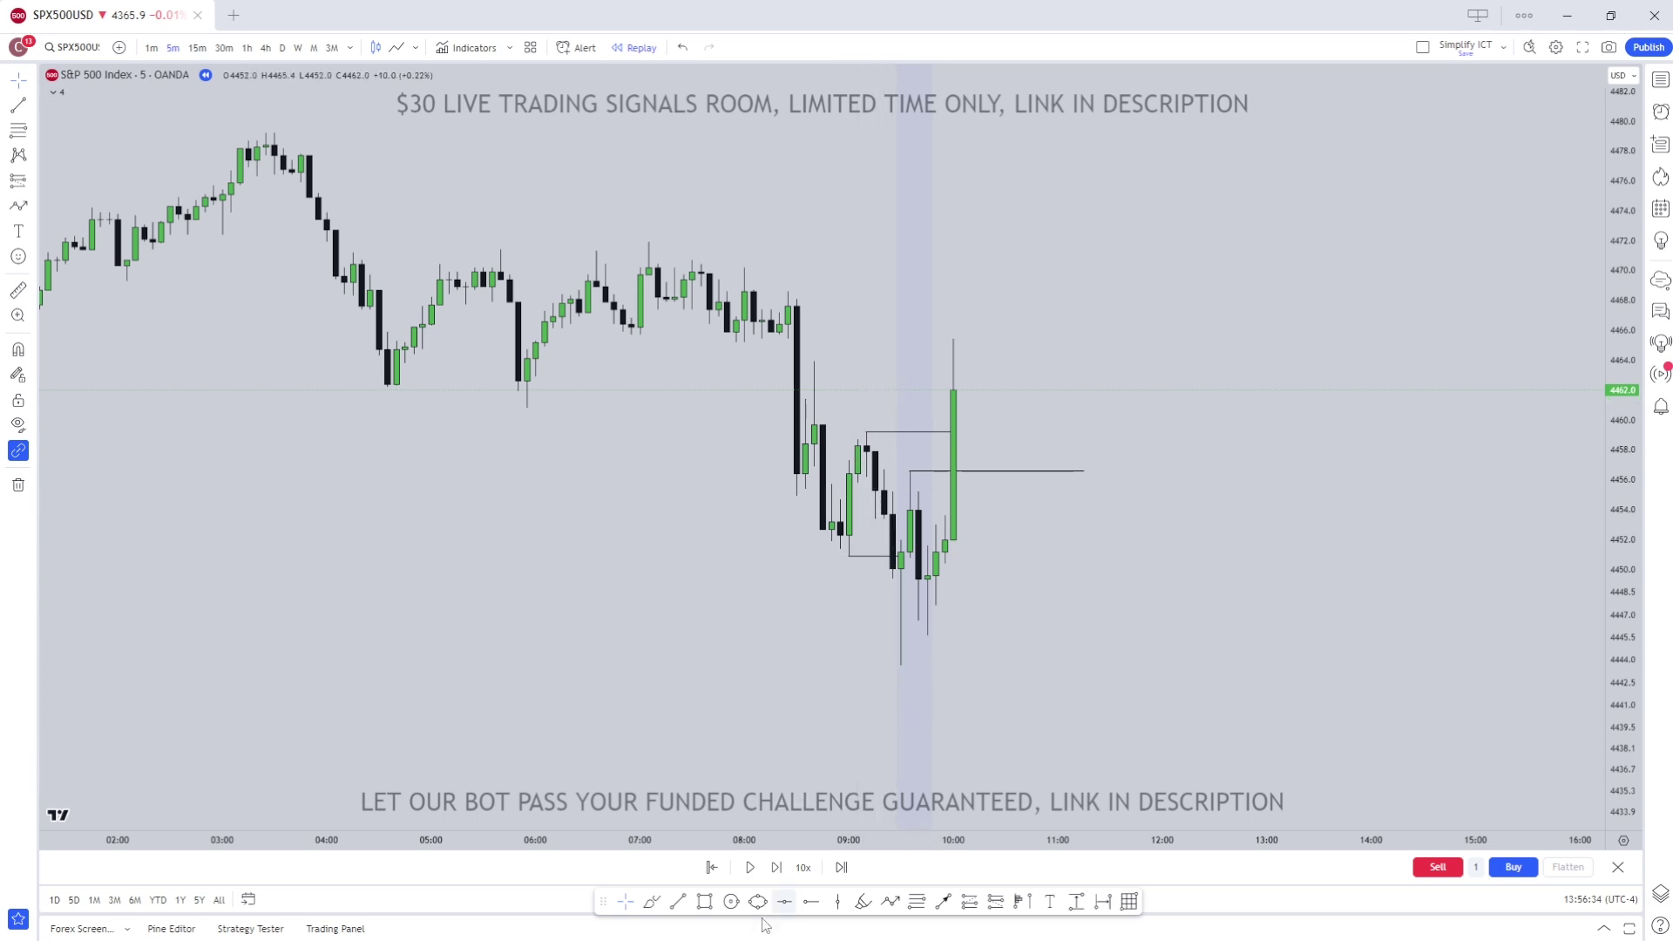
# - Box the bullish breaker zone from 4452.3 to about 4458.3 with a rectangle spanning 08:55 to 11:20
pyautogui.click(845, 534)
pyautogui.moveTo(842, 493); pyautogui.dragTo(840, 499)
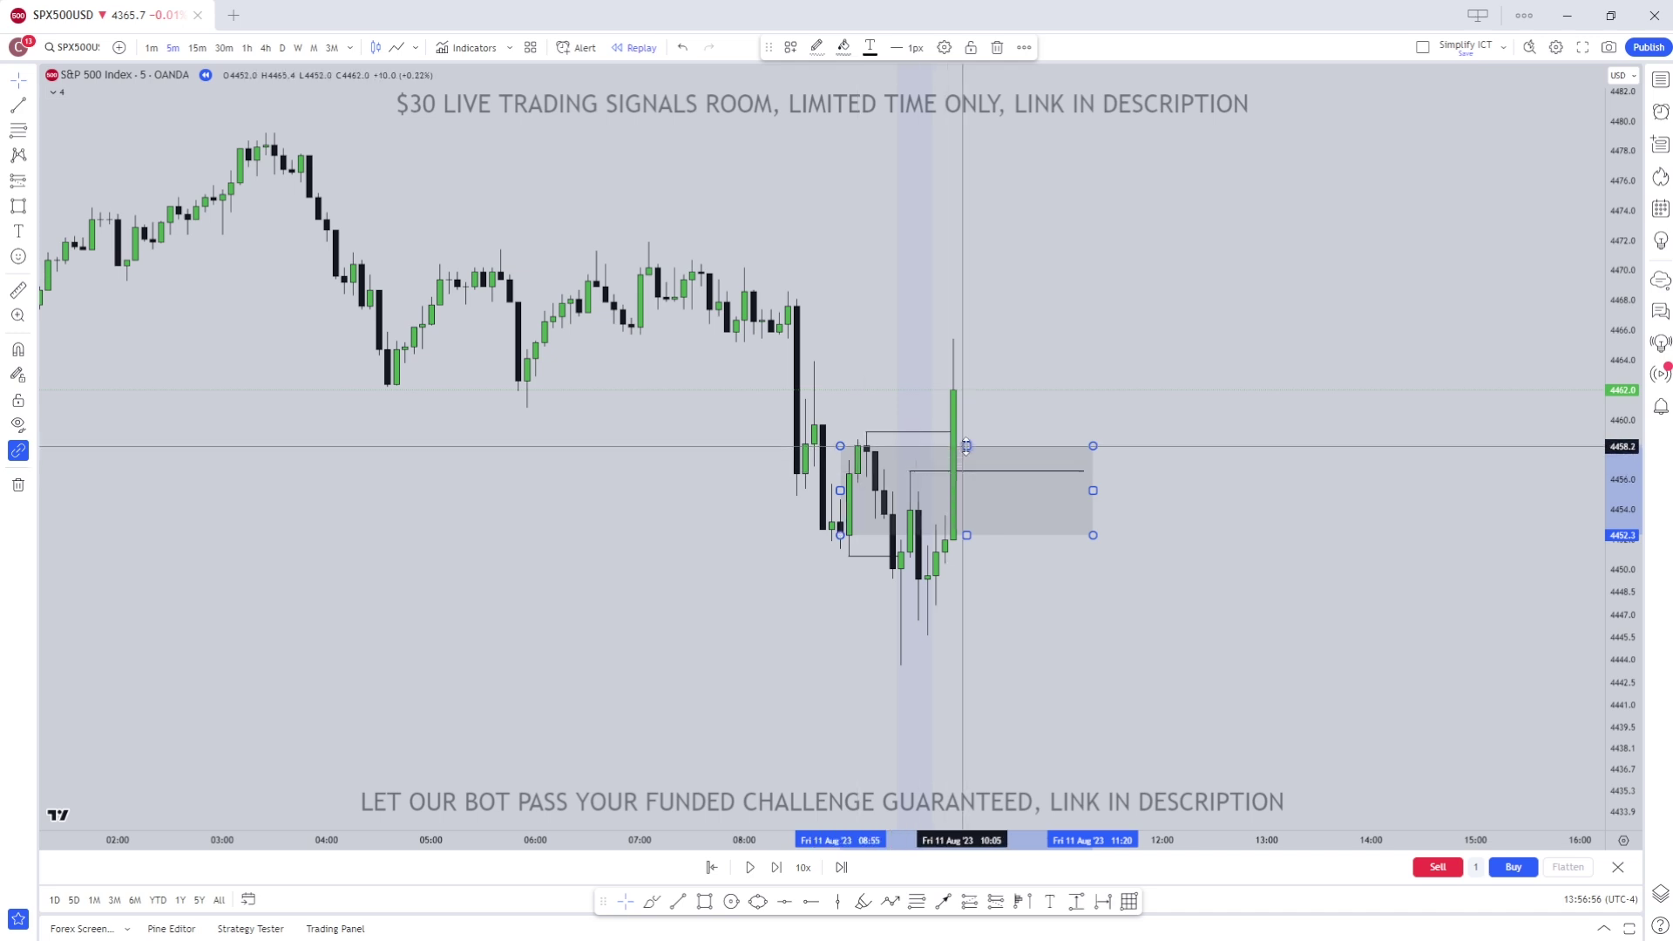
pyautogui.moveTo(967, 446); pyautogui.dragTo(972, 440)
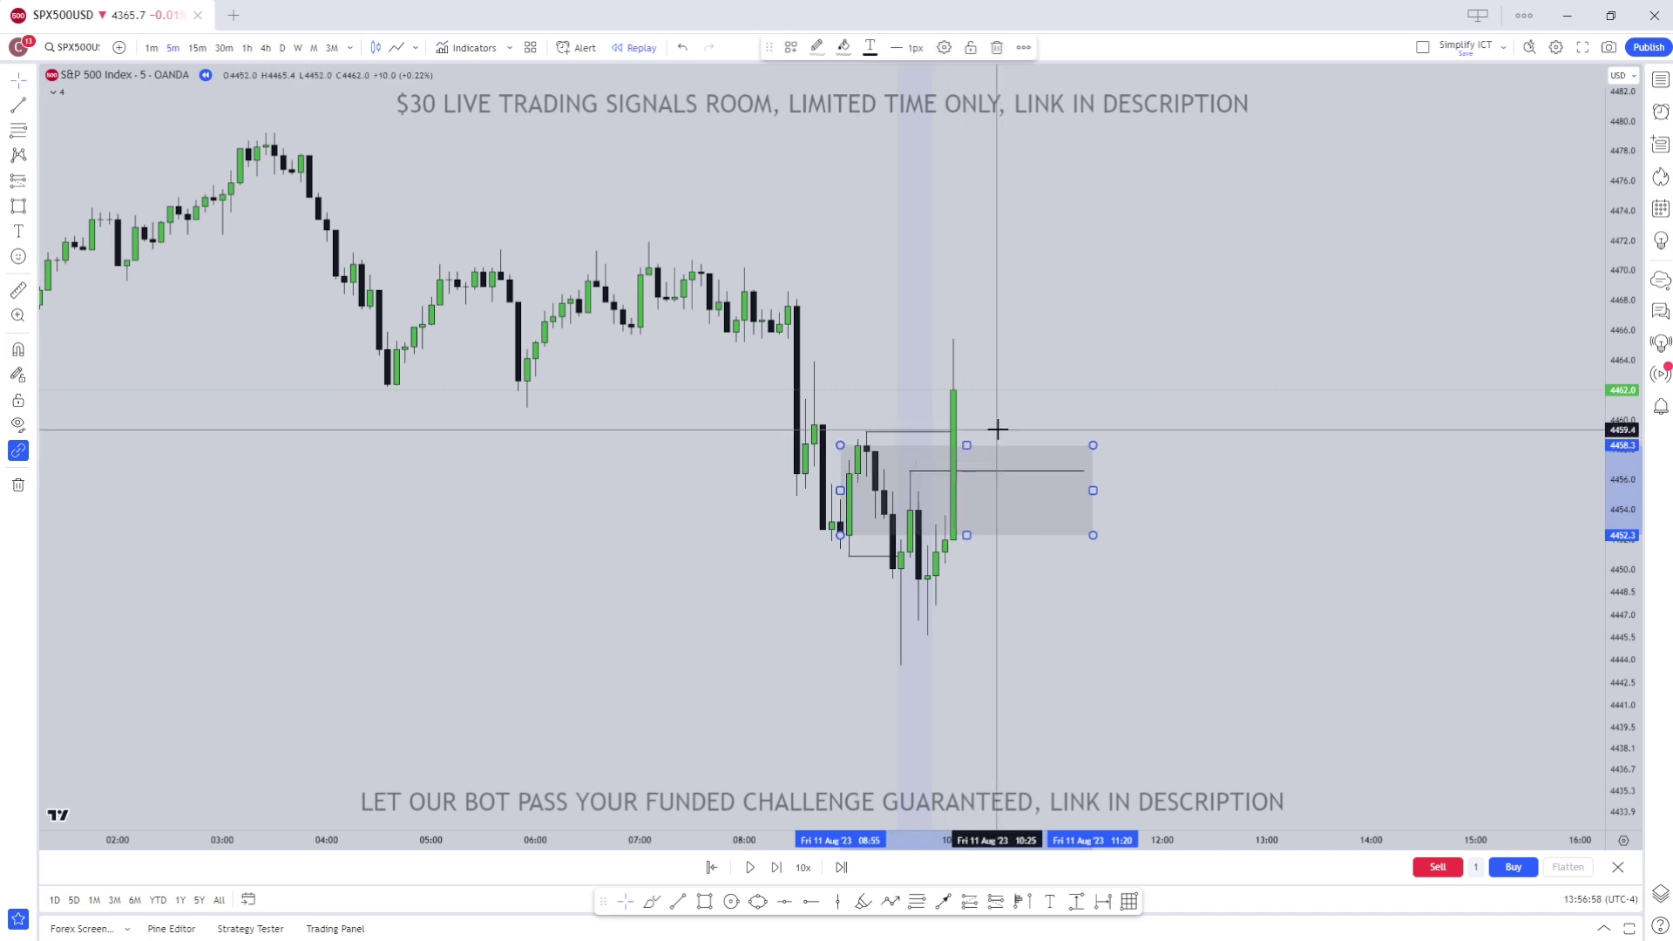
pyautogui.click(997, 428)
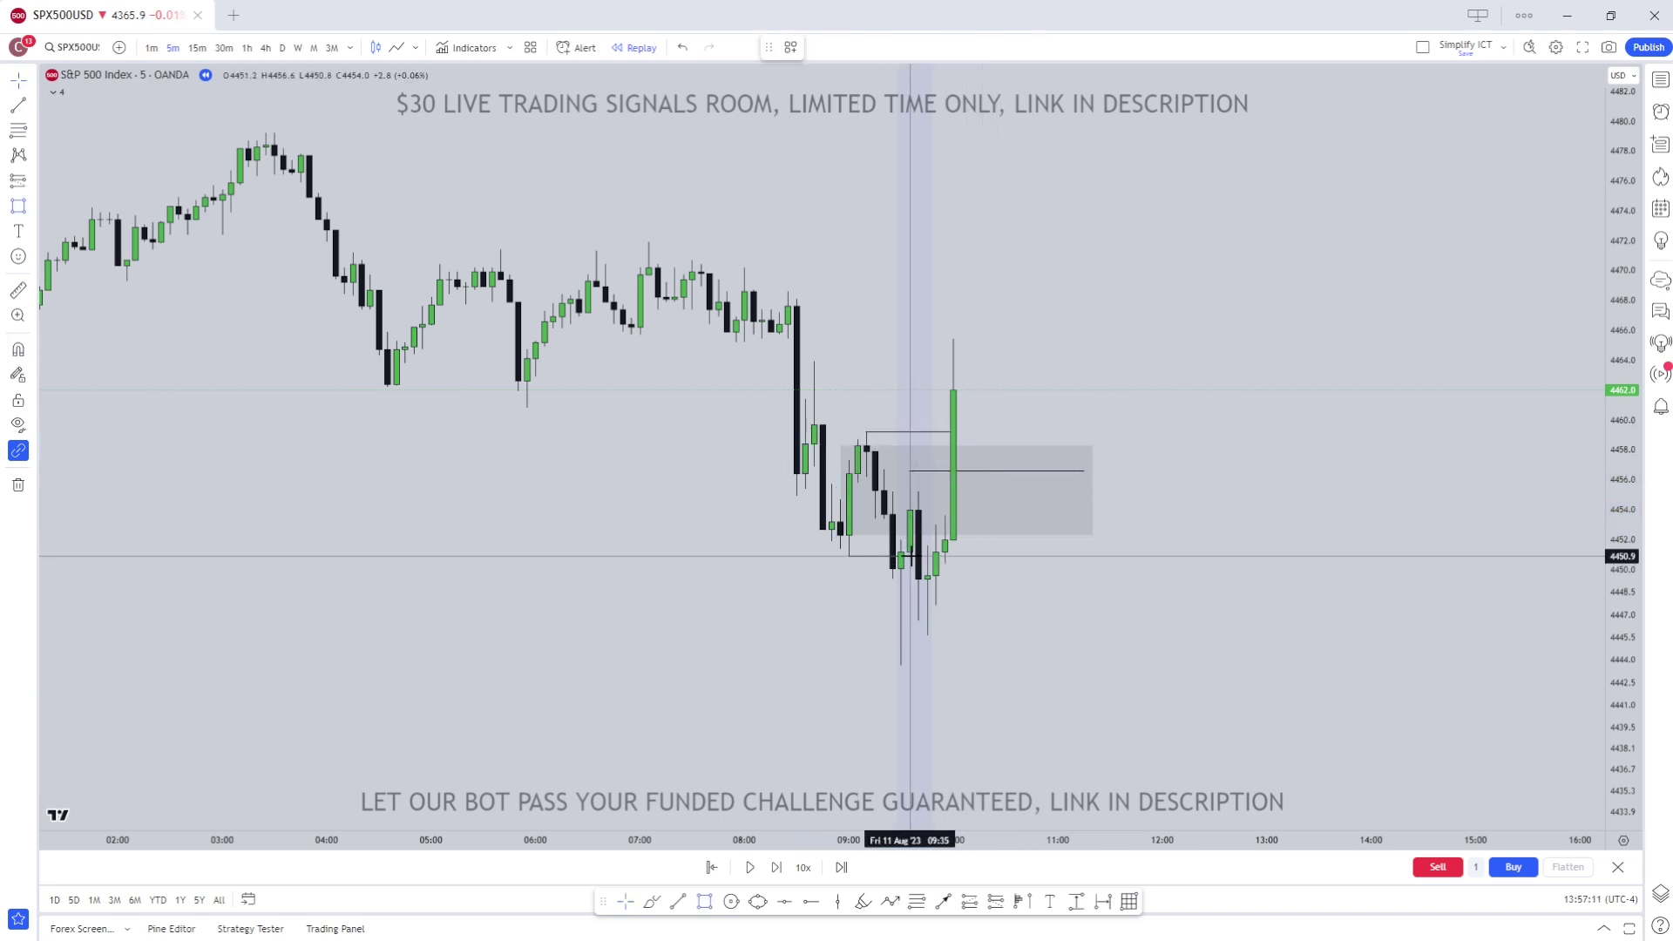
pyautogui.moveTo(910, 555); pyautogui.dragTo(1163, 468)
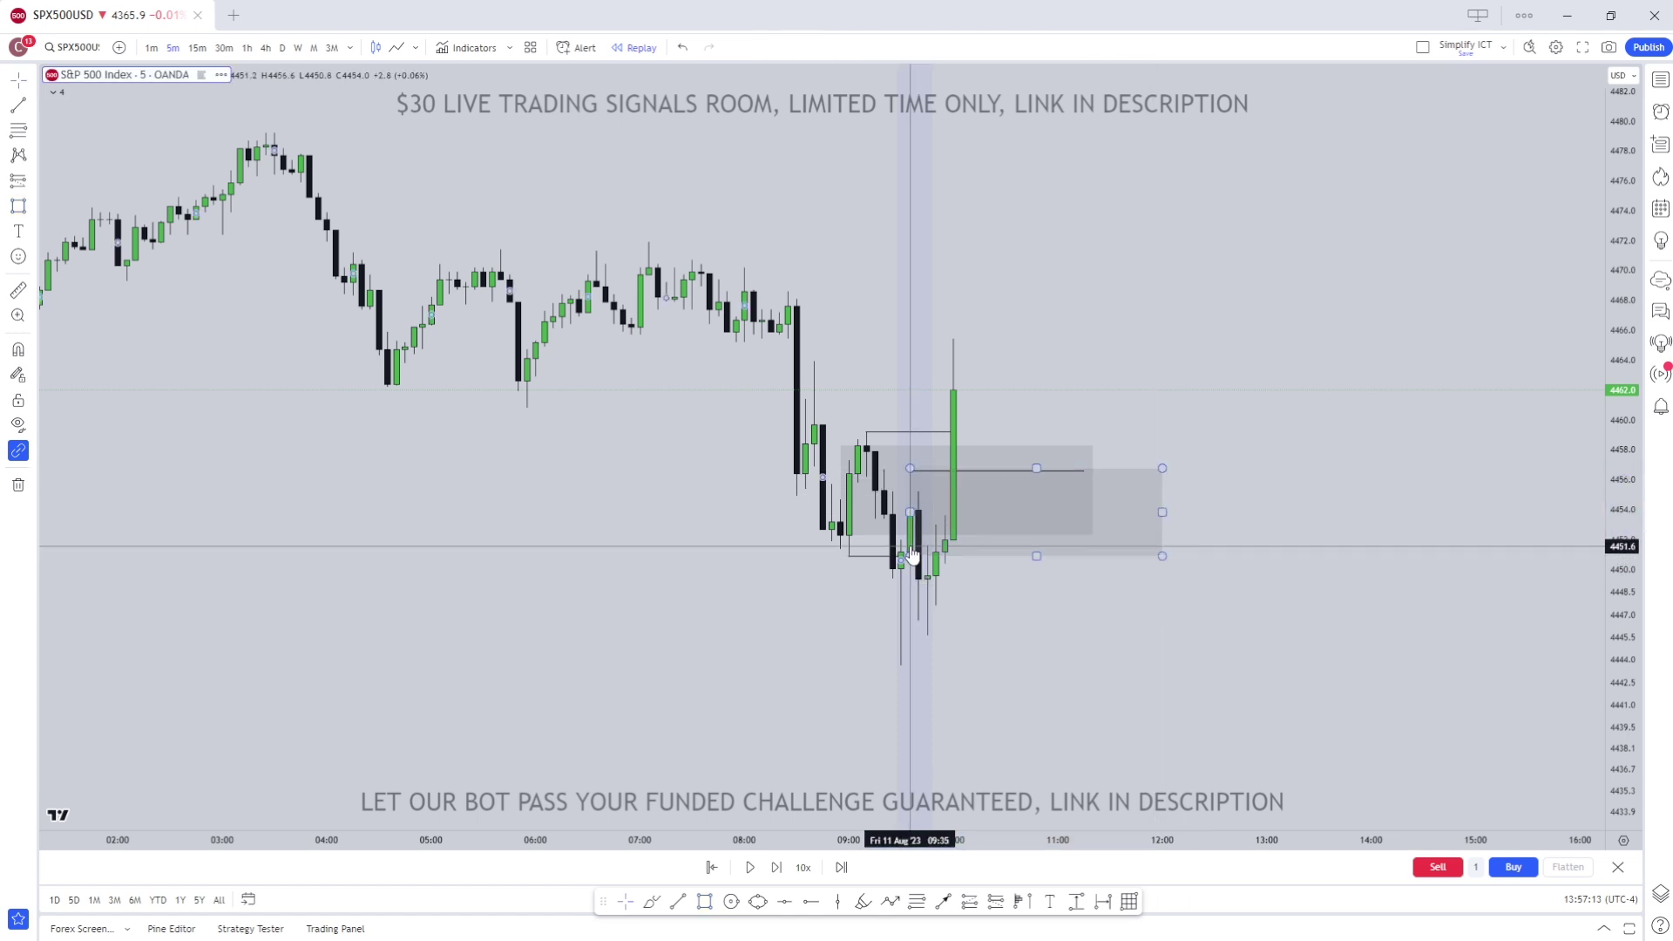
pyautogui.click(977, 564)
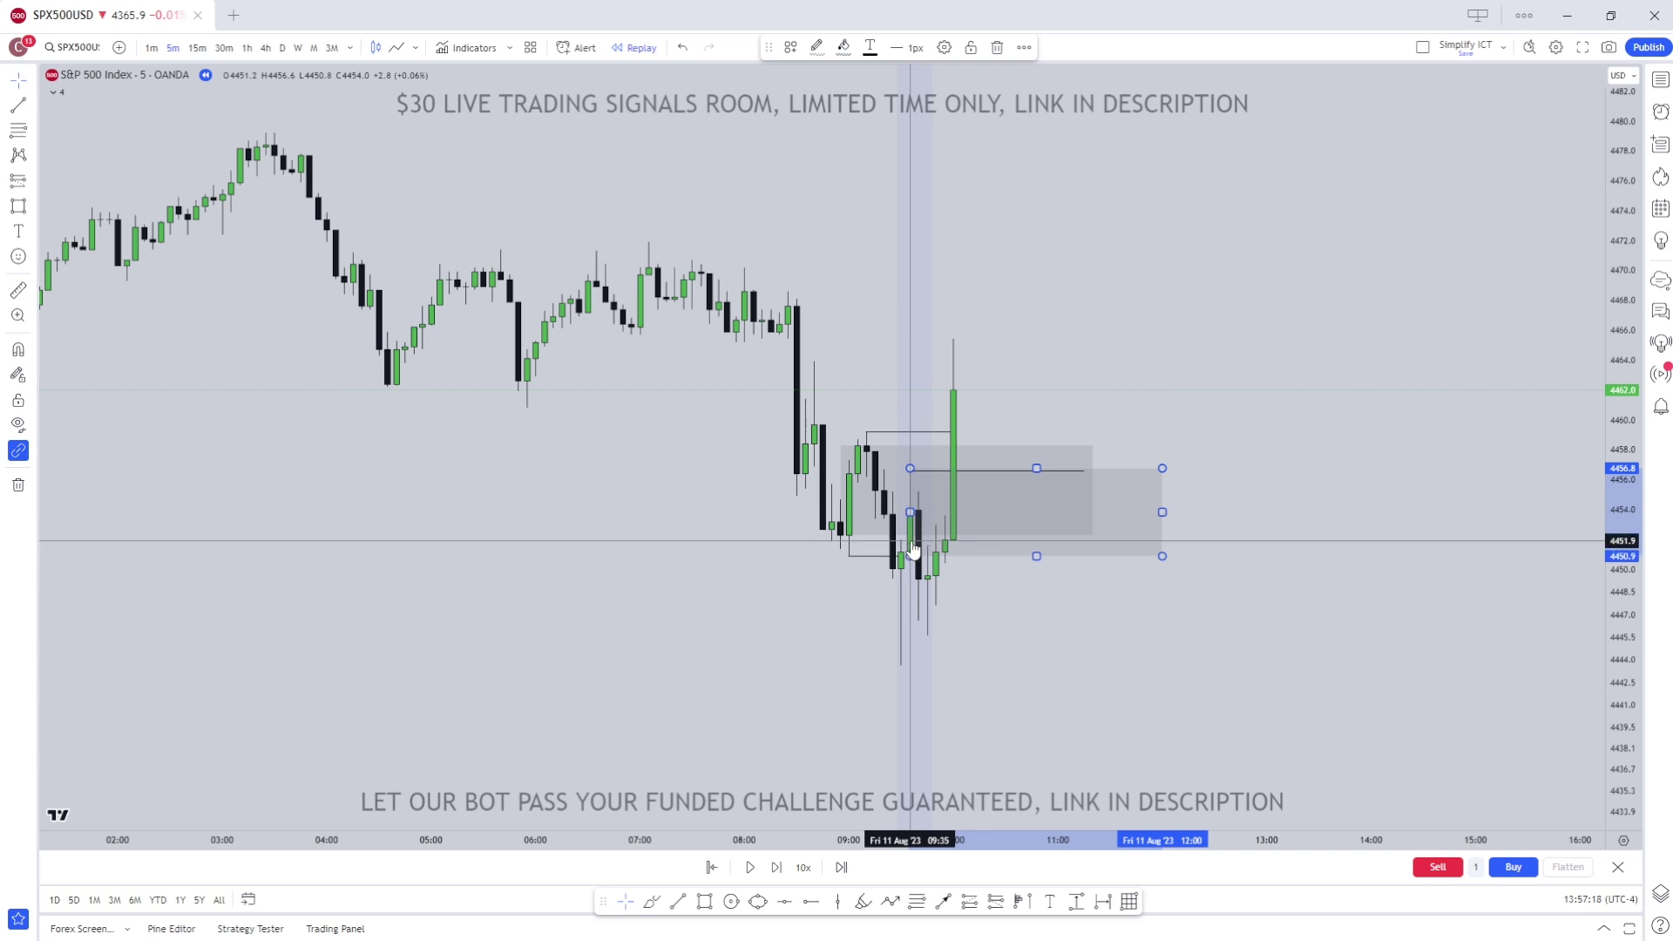
pyautogui.press('Delete')
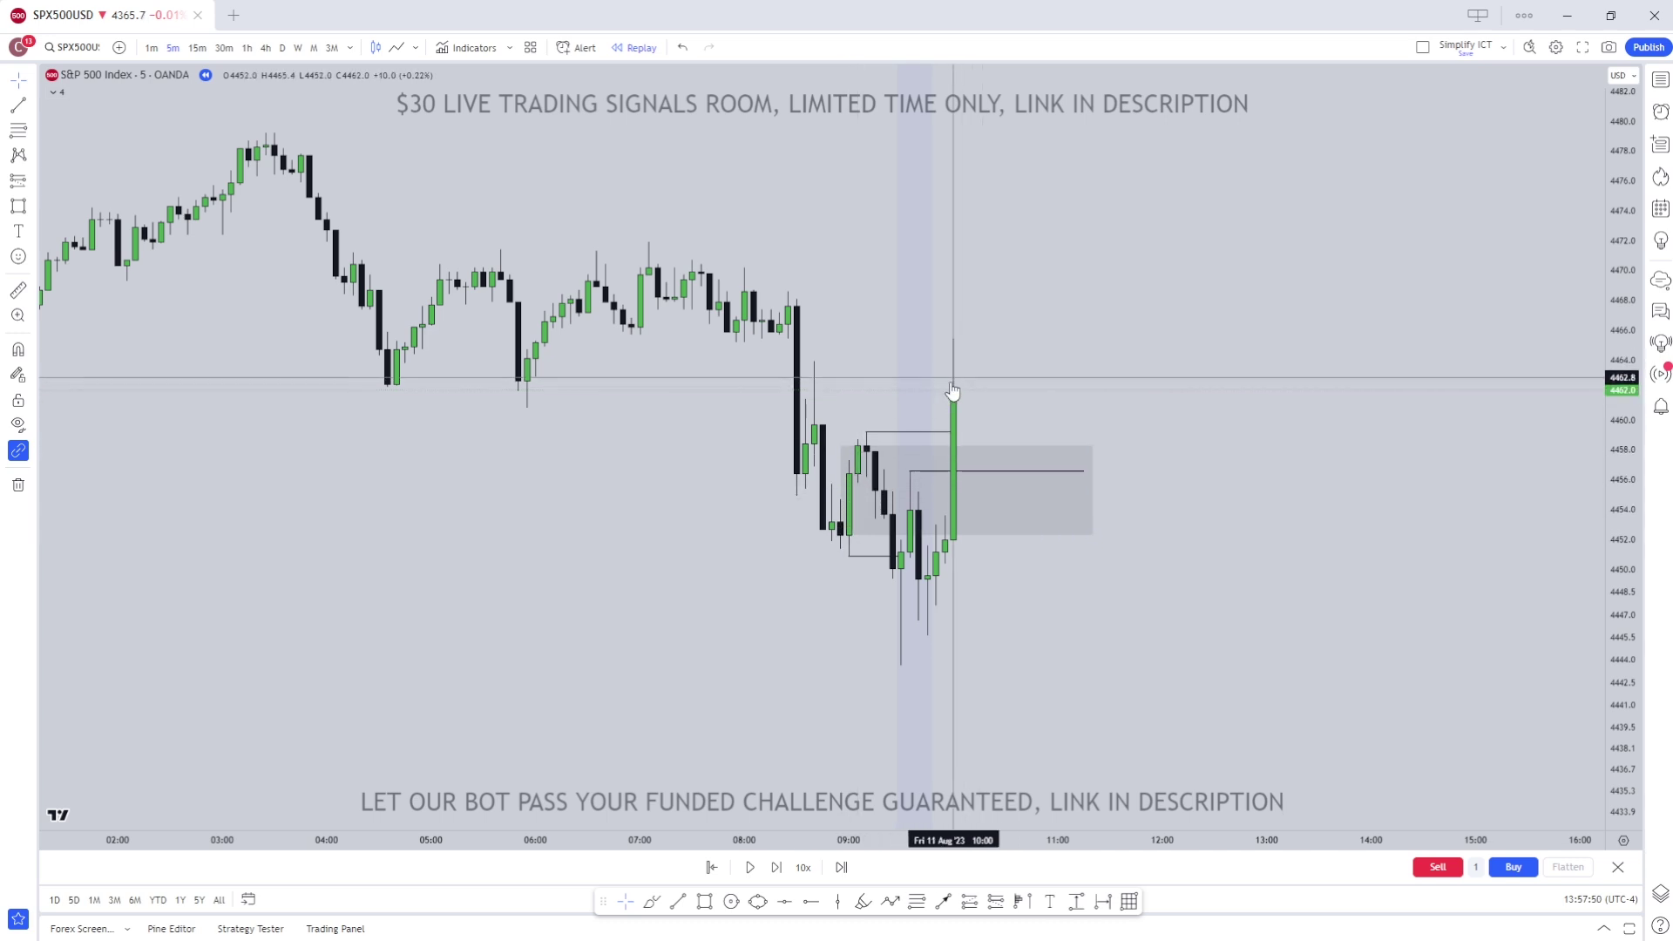
# - Advance the replay to the 10:05 candle and box the bullish fair value gap from 4453.6 to 4459.2, spanning 09:55 to 11:00
pyautogui.click(777, 868)
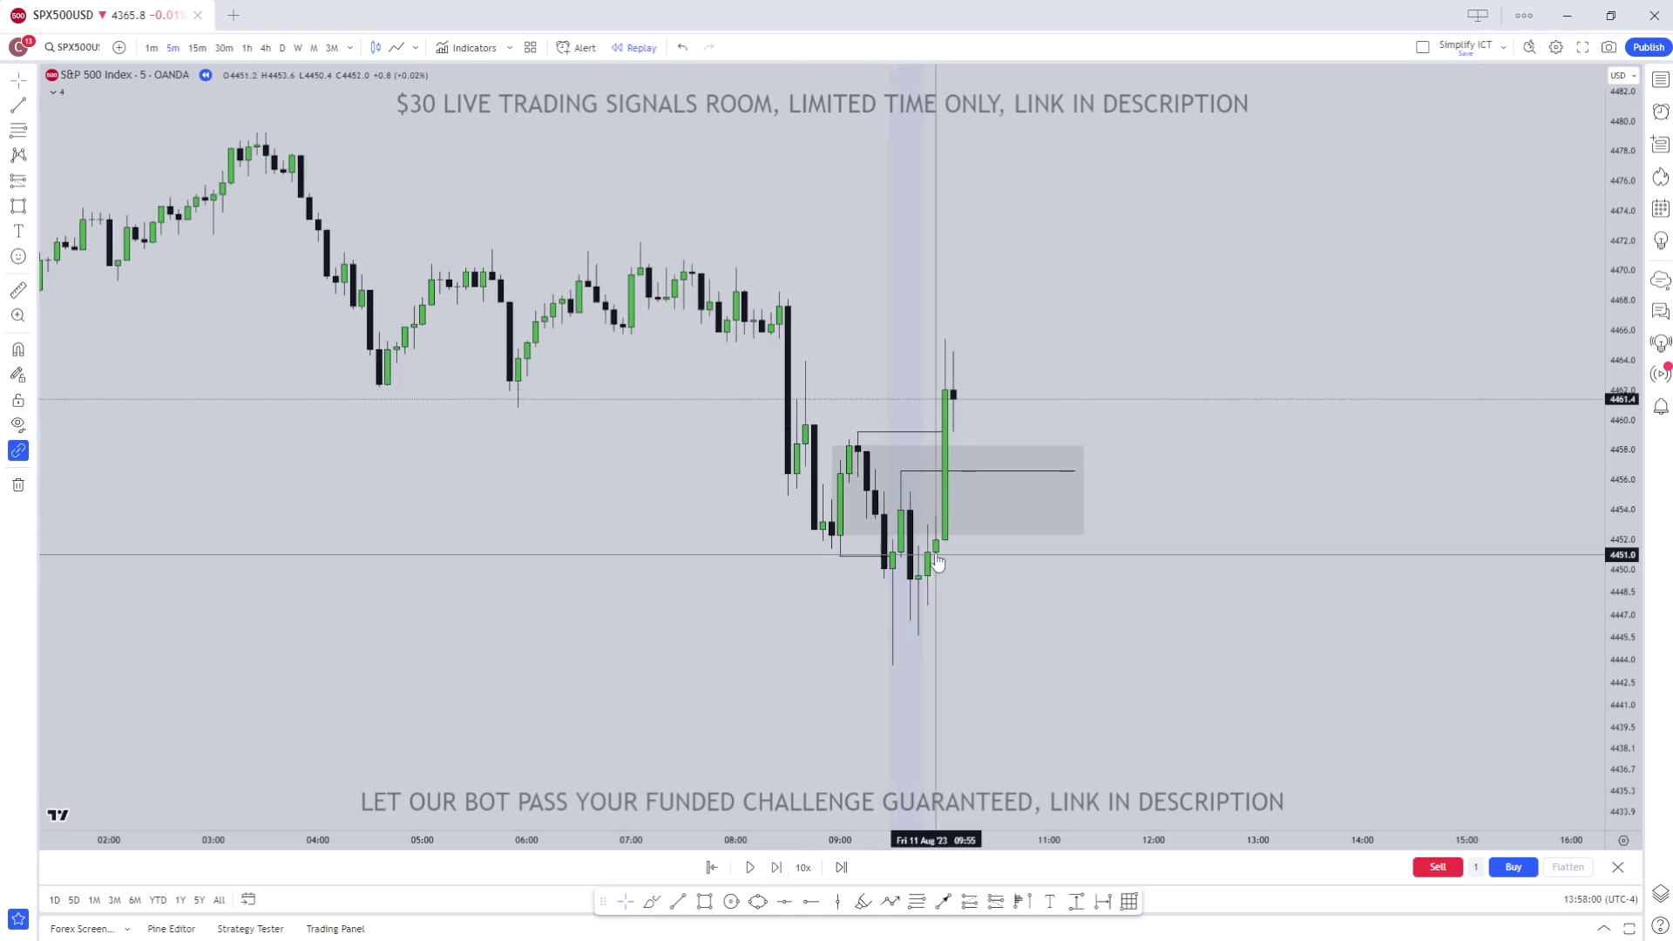
pyautogui.click(706, 903)
pyautogui.keyDown('ctrl'); pyautogui.click(936, 516); pyautogui.keyUp('ctrl')
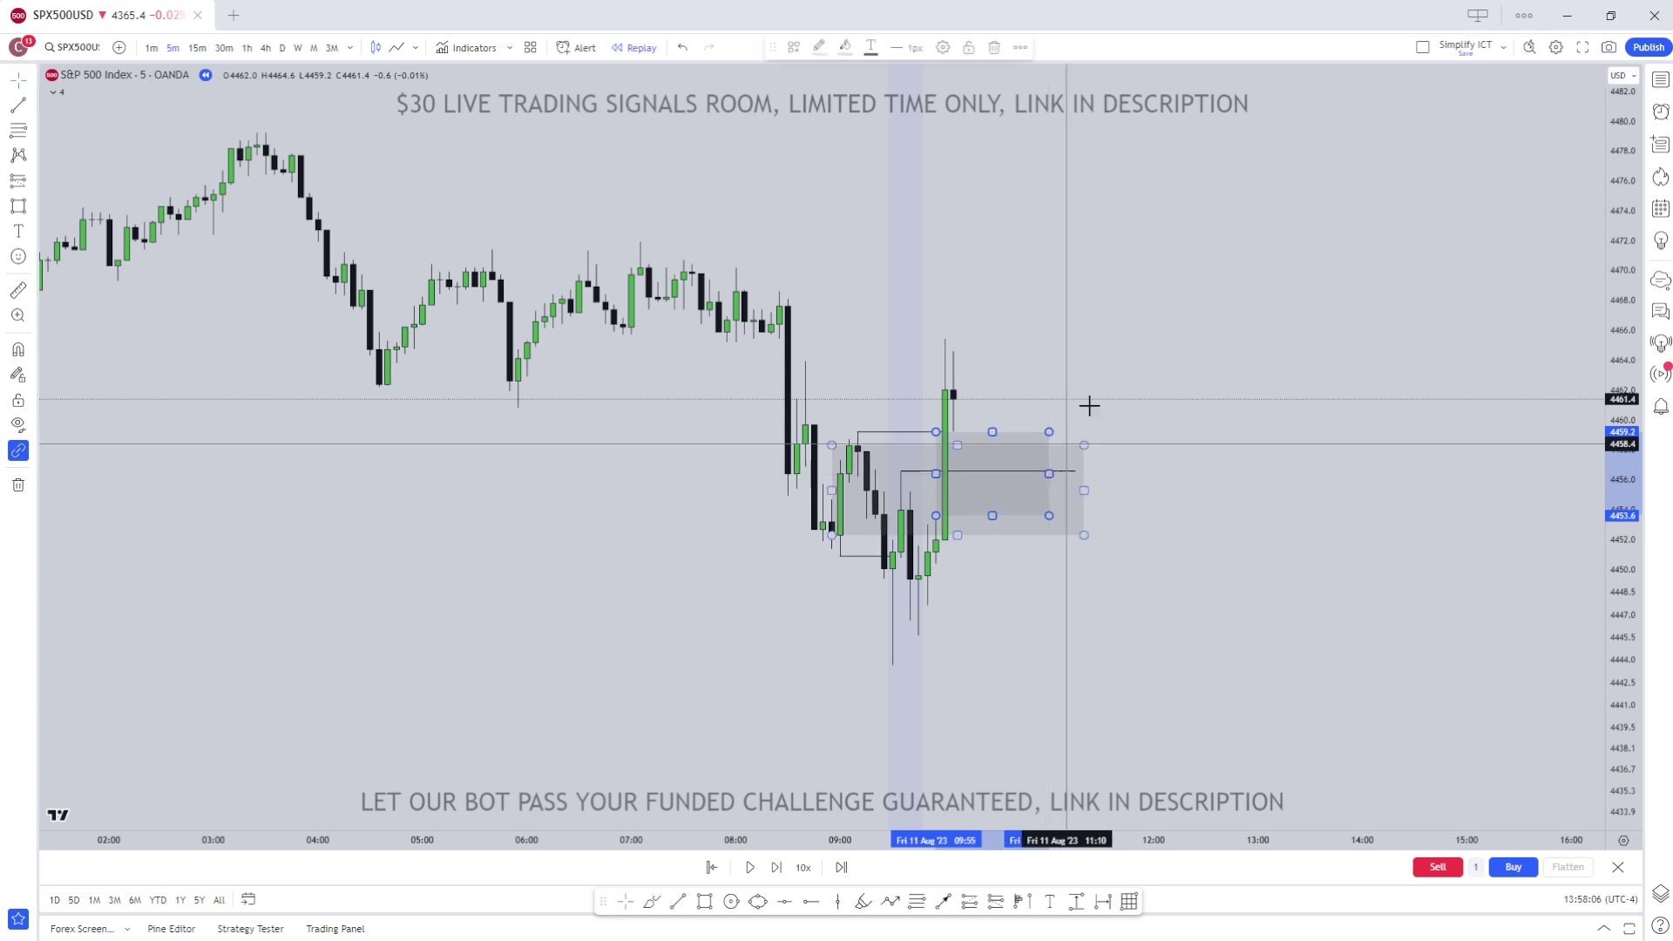
pyautogui.click(1048, 433)
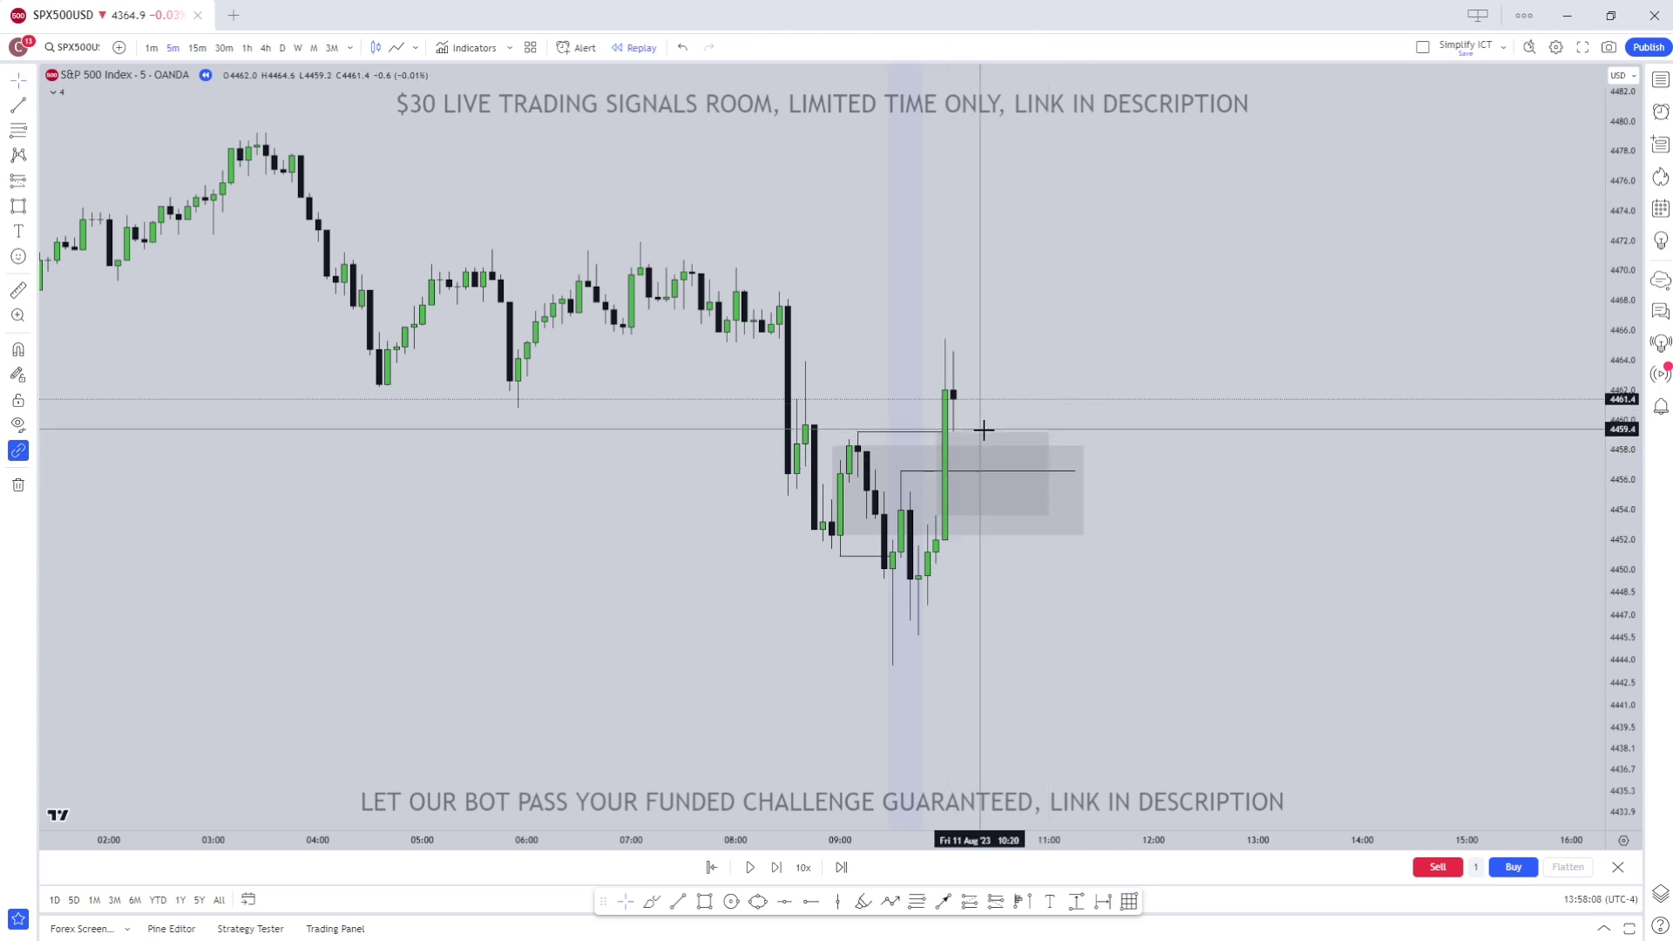
pyautogui.click(983, 432)
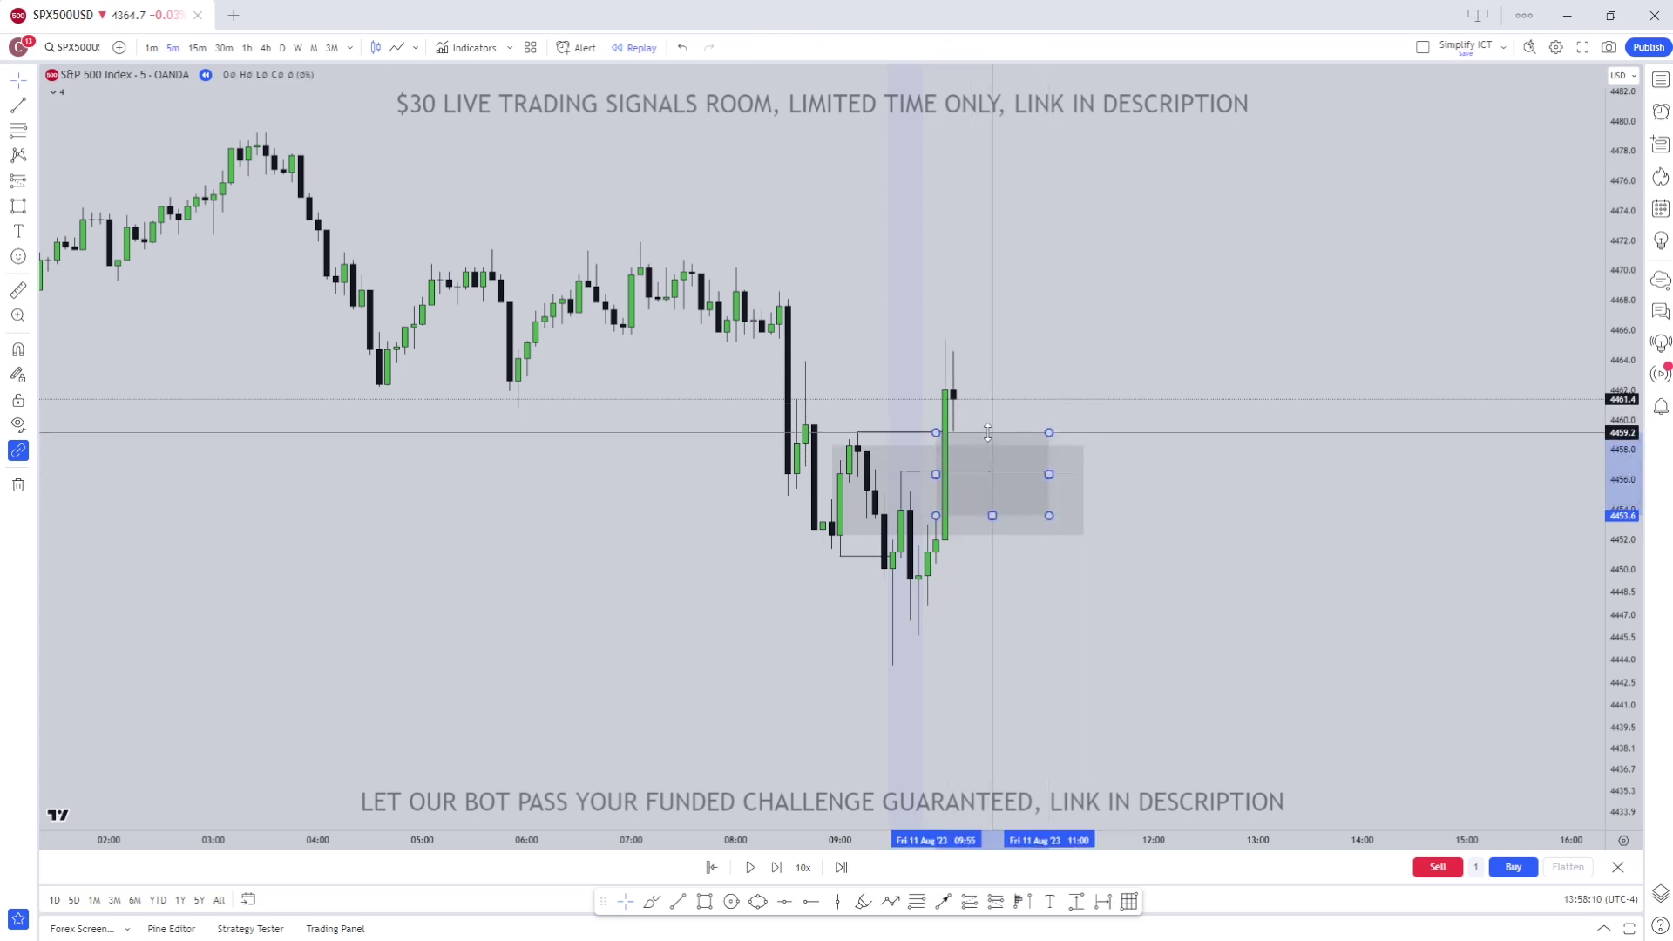
pyautogui.click(986, 392)
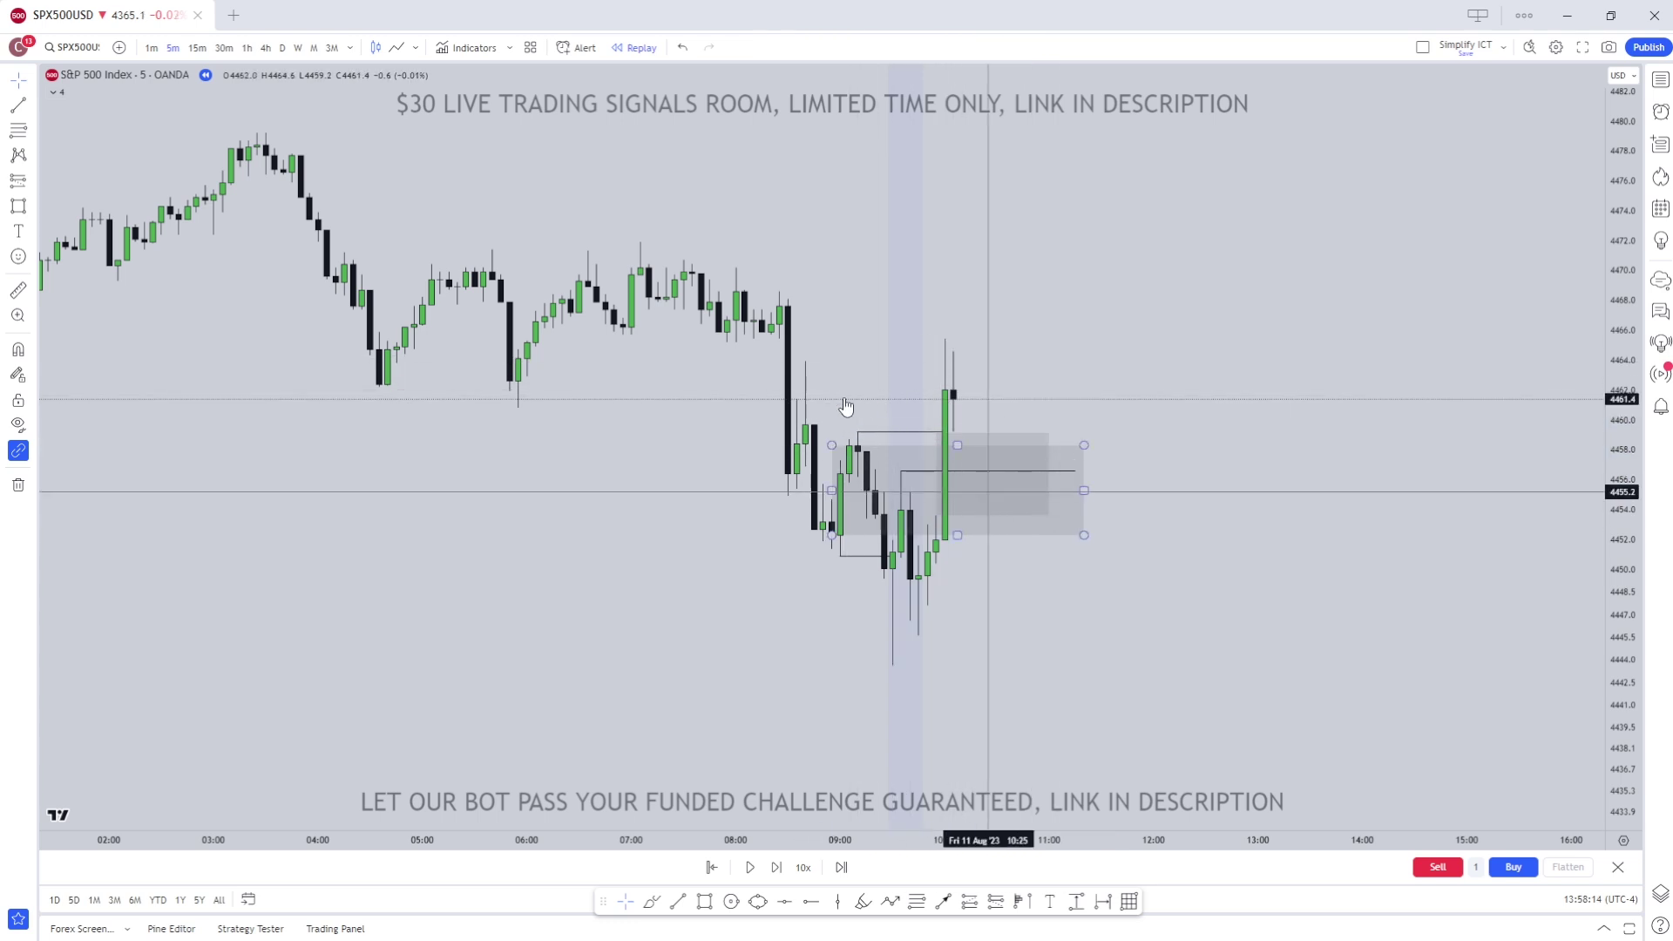
# - Place a long position starting at 10:20 with entry at 4458.3, stop at 4451.9 and target at 4472.0
pyautogui.click(970, 902)
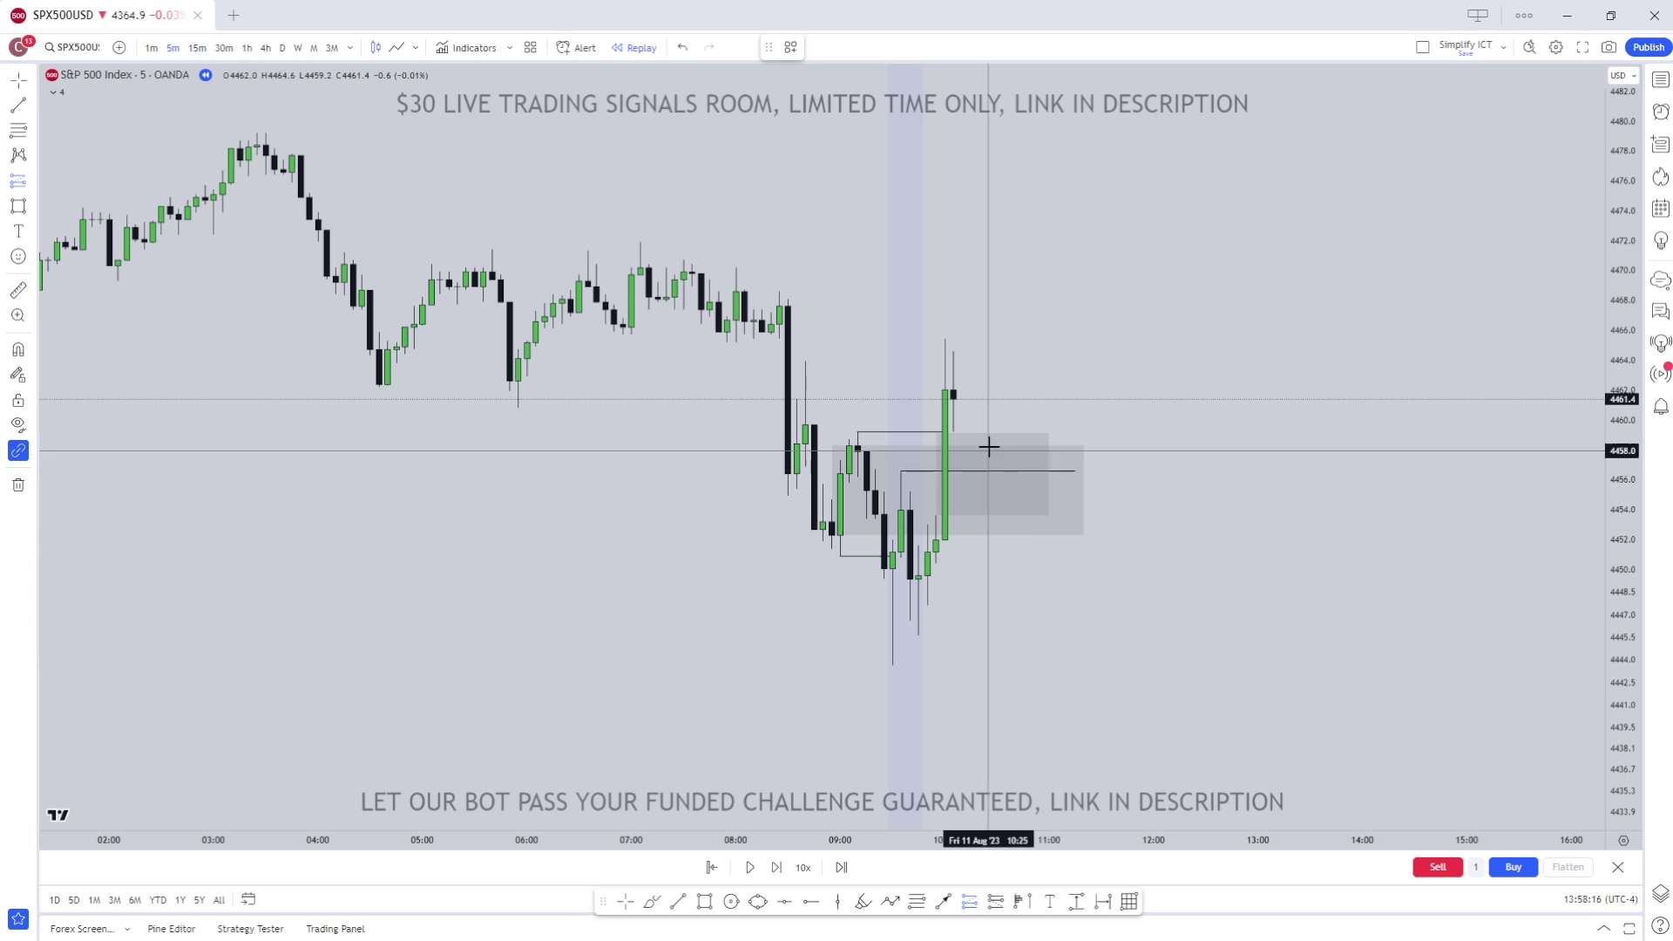
pyautogui.click(996, 444)
pyautogui.moveTo(996, 550)
pyautogui.mouseDown()
pyautogui.moveTo(977, 534)
pyautogui.moveTo(978, 565)
pyautogui.mouseUp()
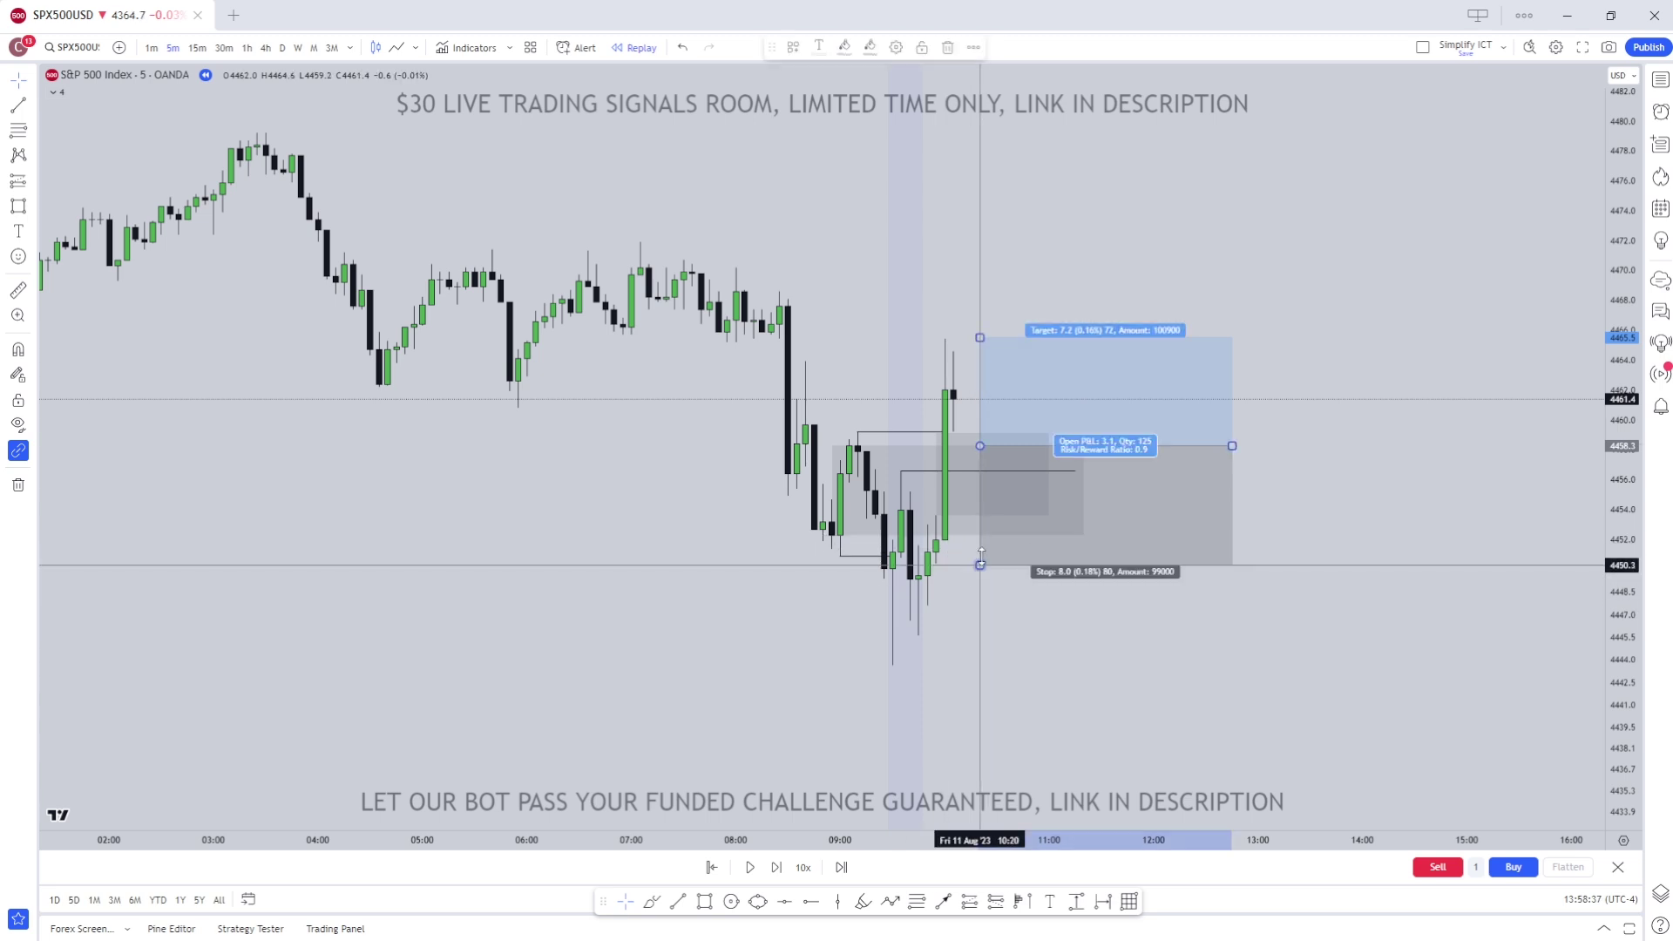
pyautogui.moveTo(979, 564); pyautogui.dragTo(978, 541)
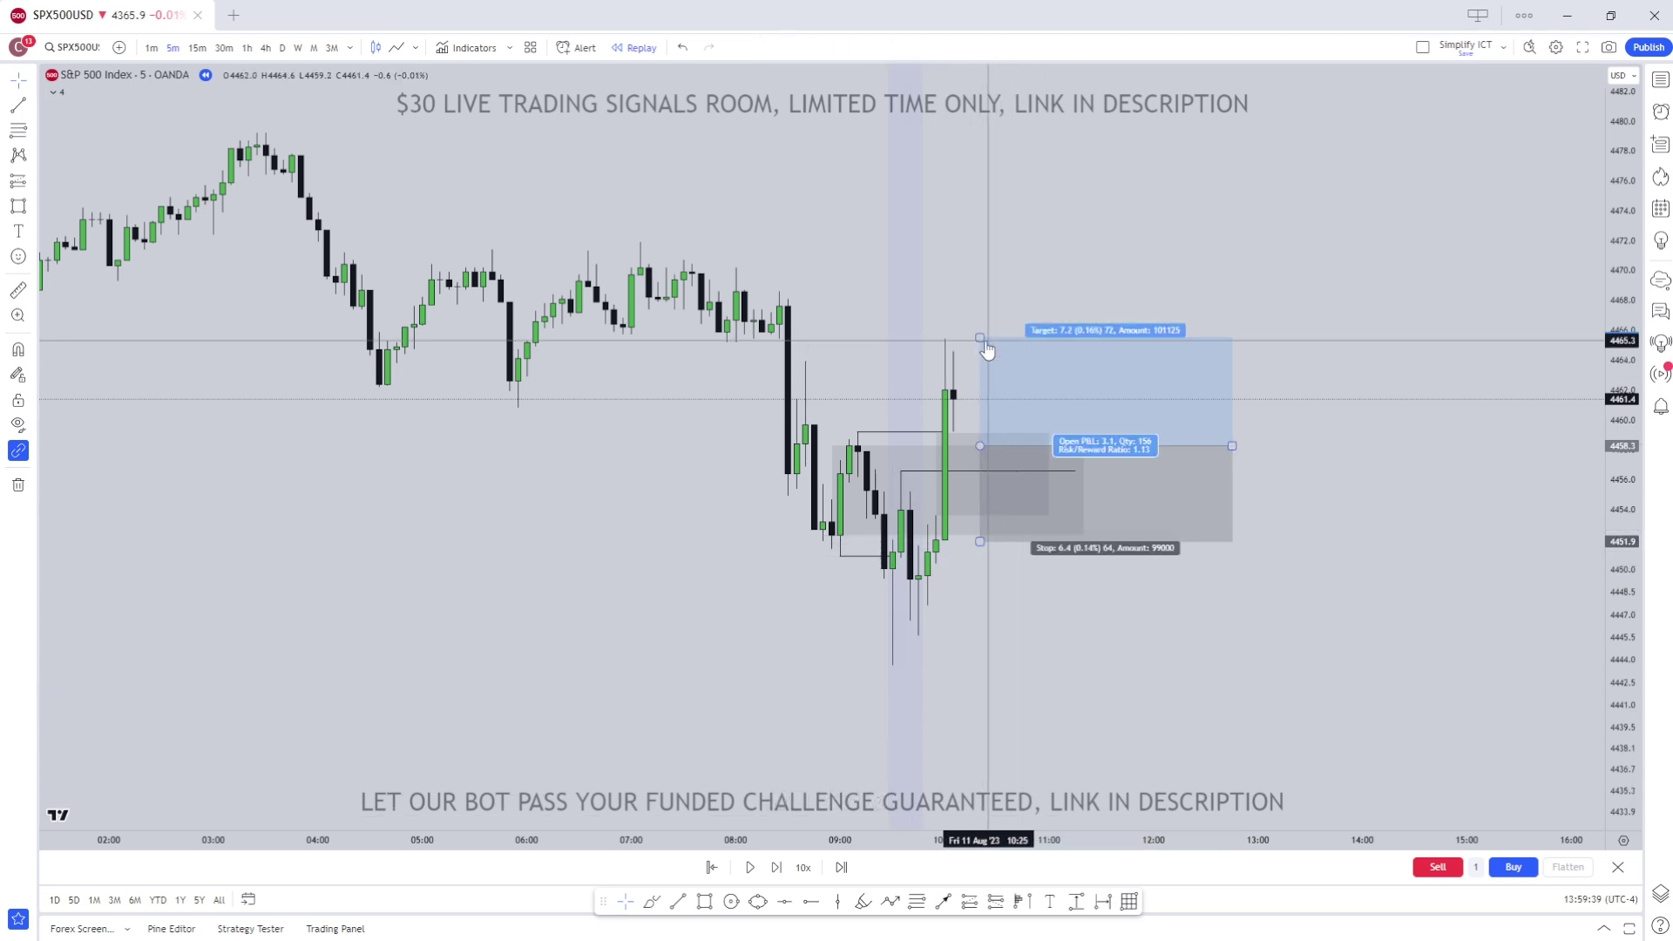
pyautogui.moveTo(987, 349); pyautogui.dragTo(987, 242)
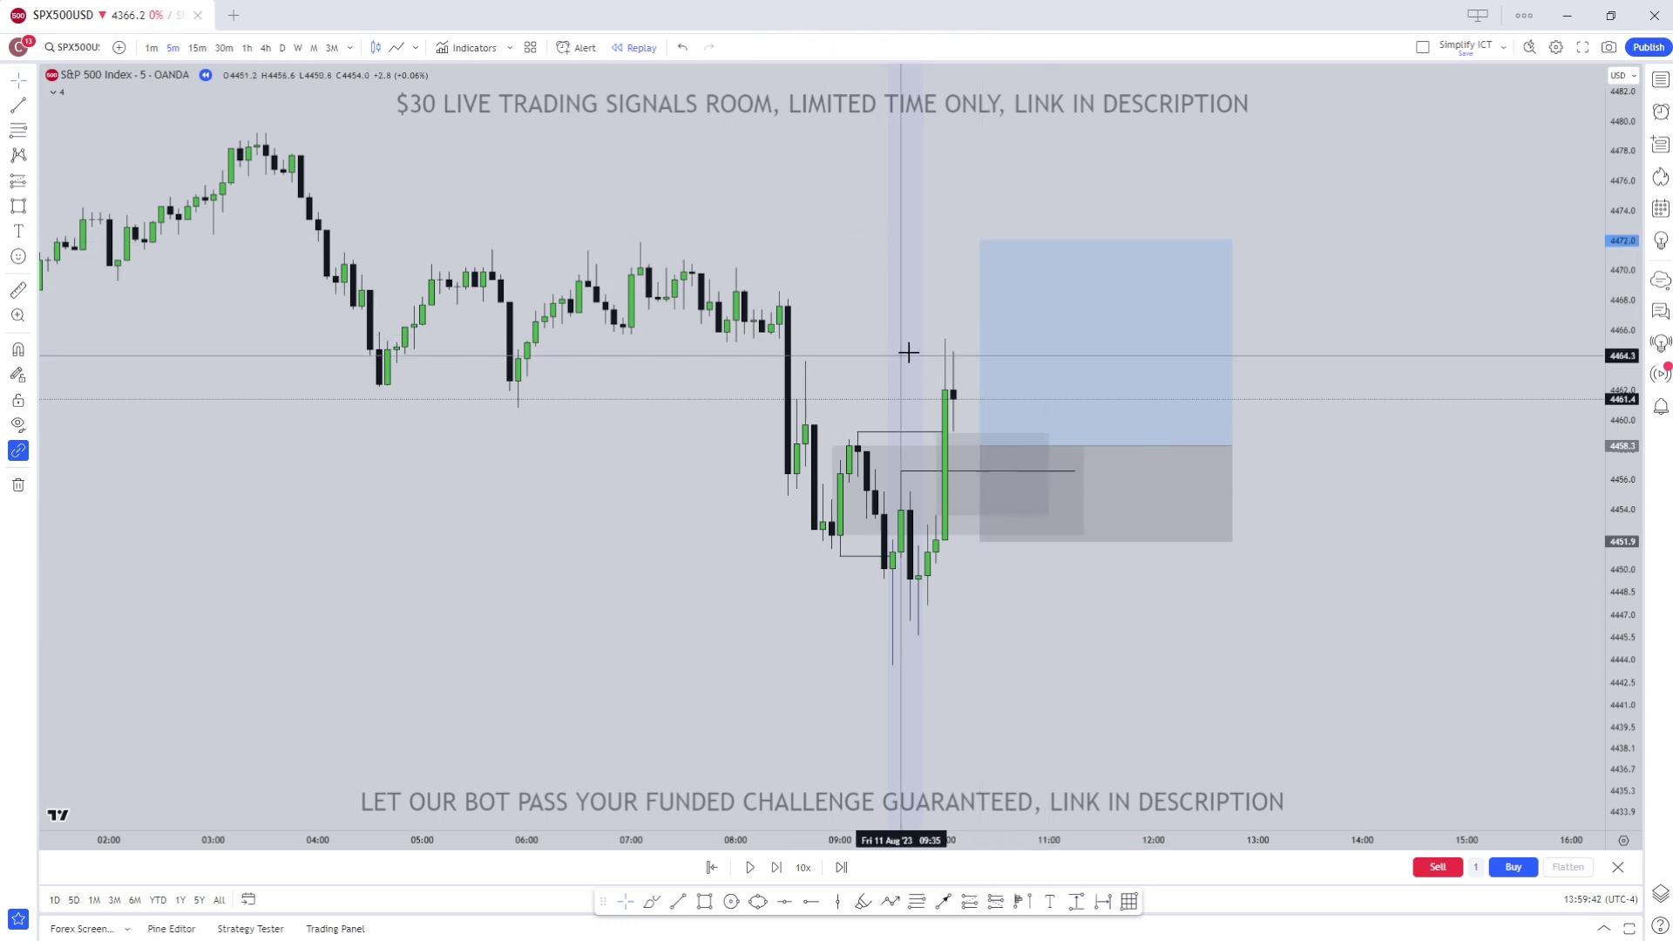
# - Mark the 10:00 high at 4465.4 and the 07:05 high at about 4472 with horizontal trend lines
pyautogui.click(678, 902)
pyautogui.click(945, 340)
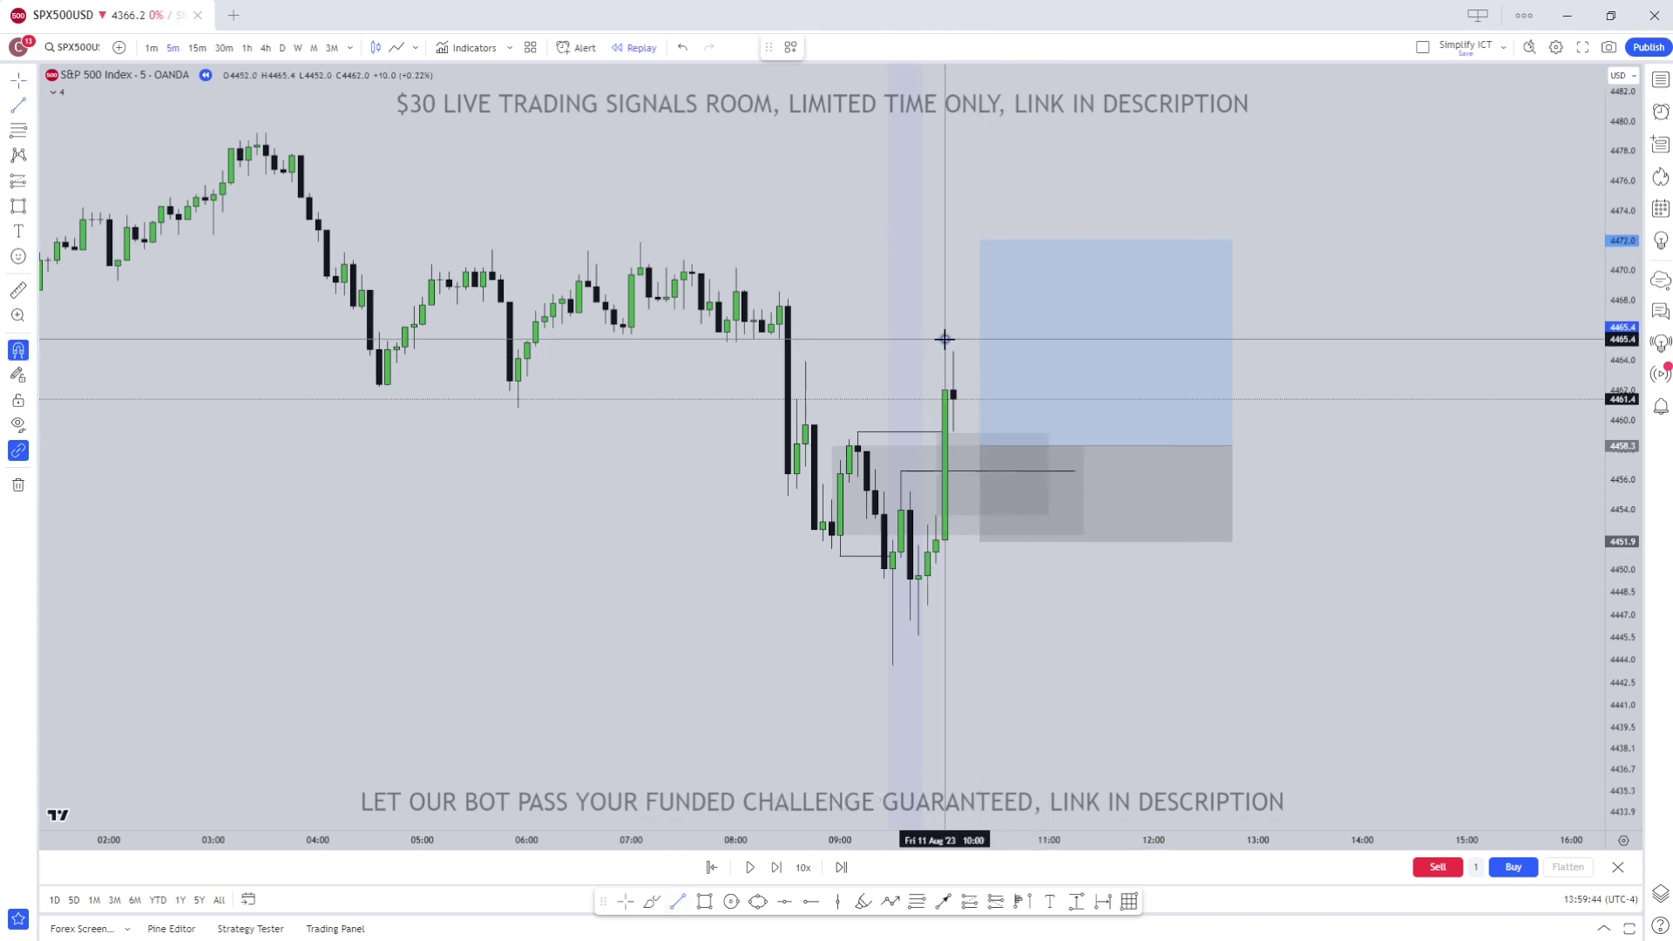
pyautogui.click(1171, 338)
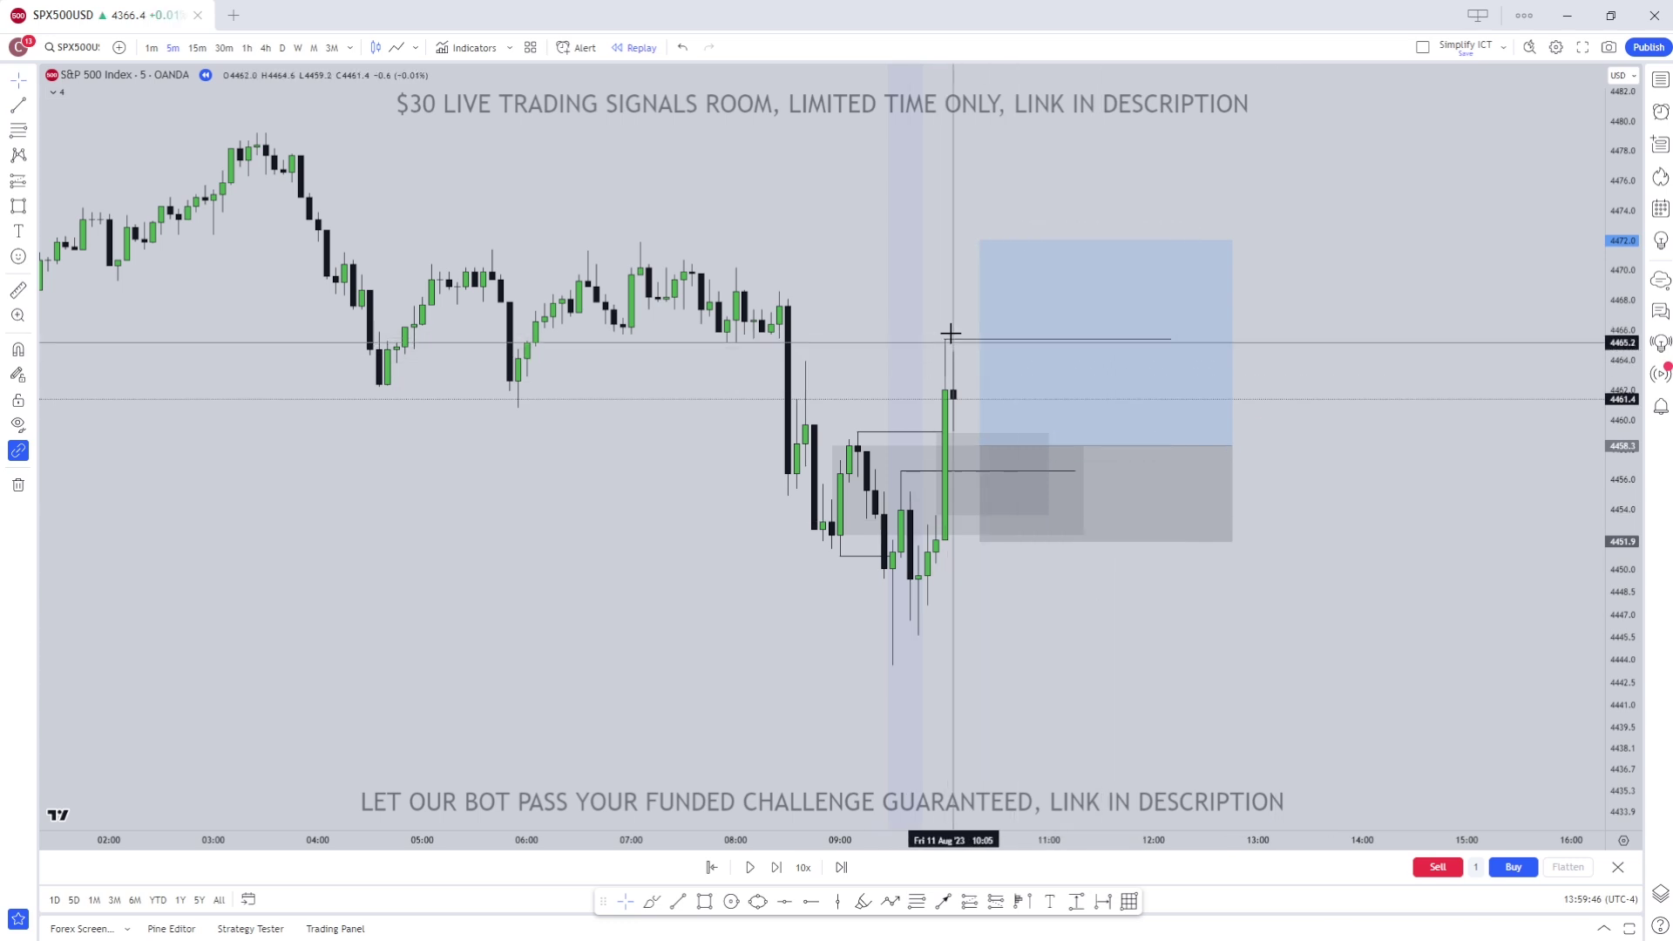
pyautogui.click(678, 901)
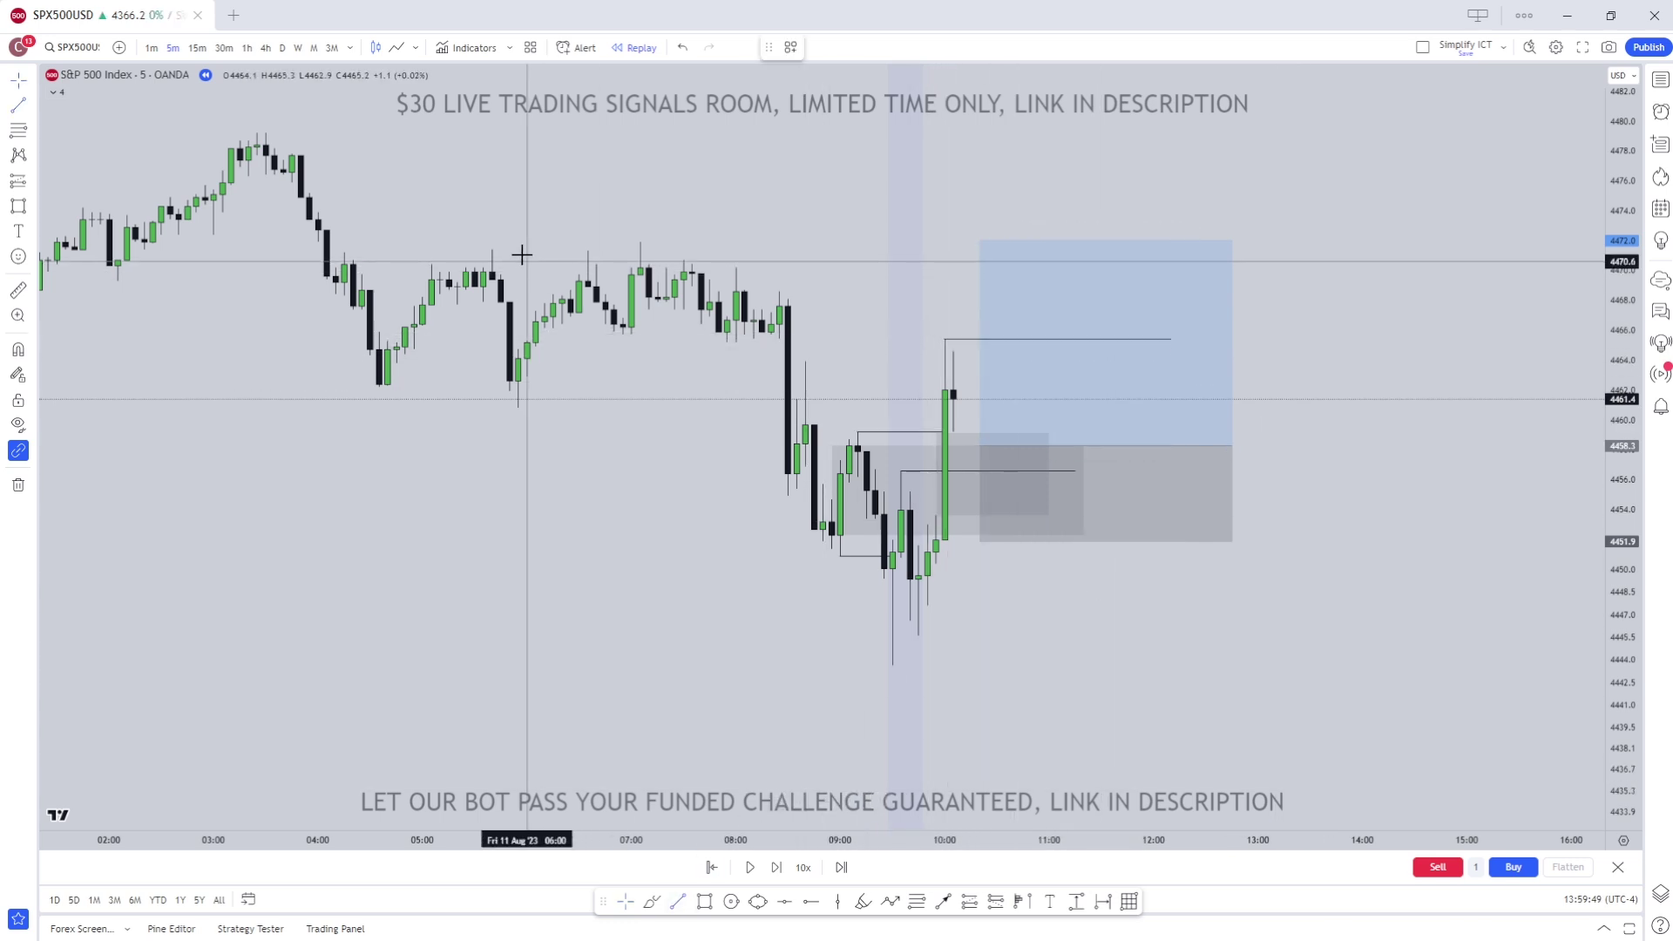
pyautogui.click(1068, 251)
# - Box the 03:45 zone from 4475.9 to 4477.9 out to 14:40 and raise the long position's target to 4475.8
pyautogui.moveTo(888, 251); pyautogui.dragTo(886, 332)
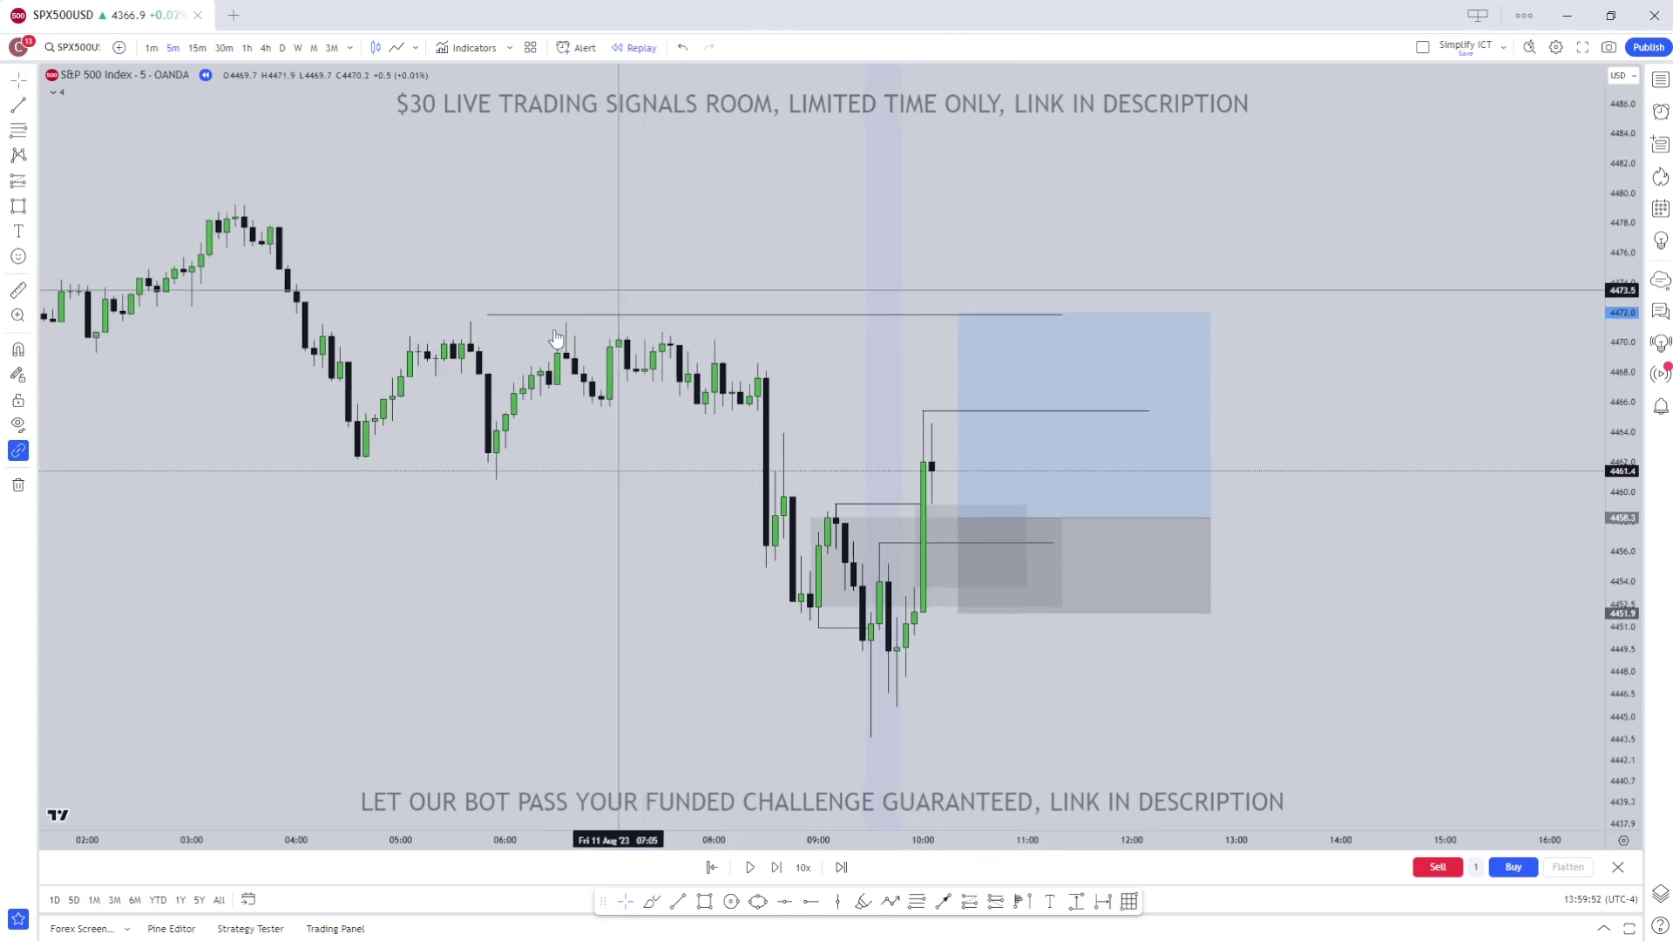
pyautogui.scroll(-3, 640, 436)
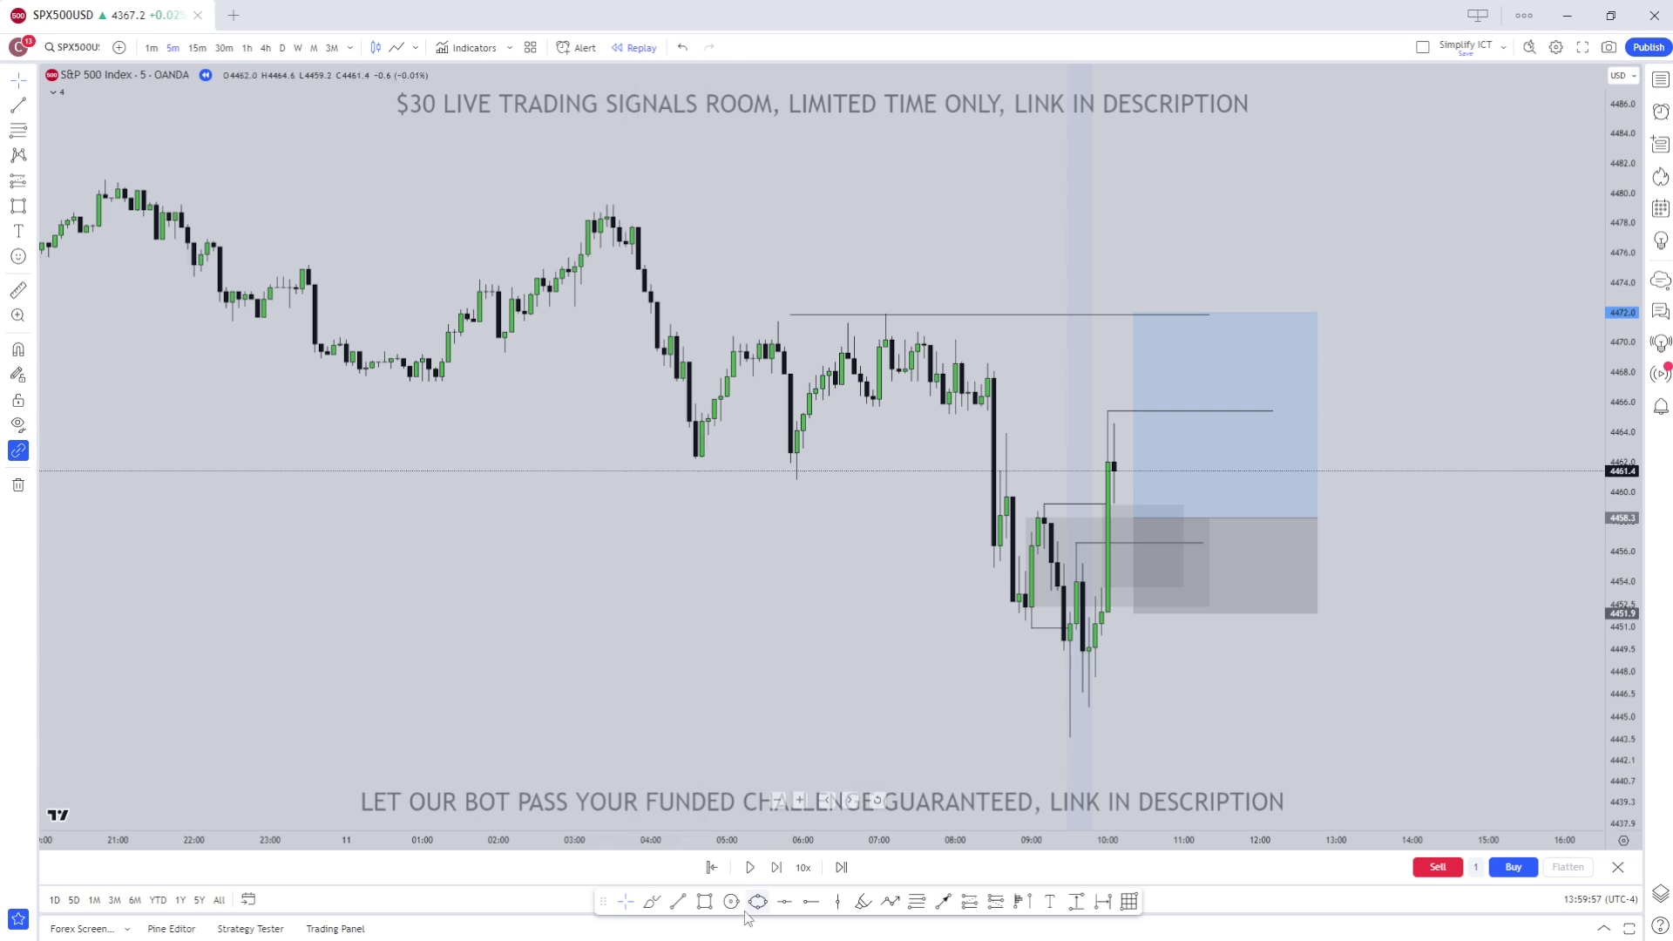
pyautogui.click(709, 907)
pyautogui.keyDown('ctrl'); pyautogui.click(634, 264); pyautogui.keyUp('ctrl')
pyautogui.click(1463, 225)
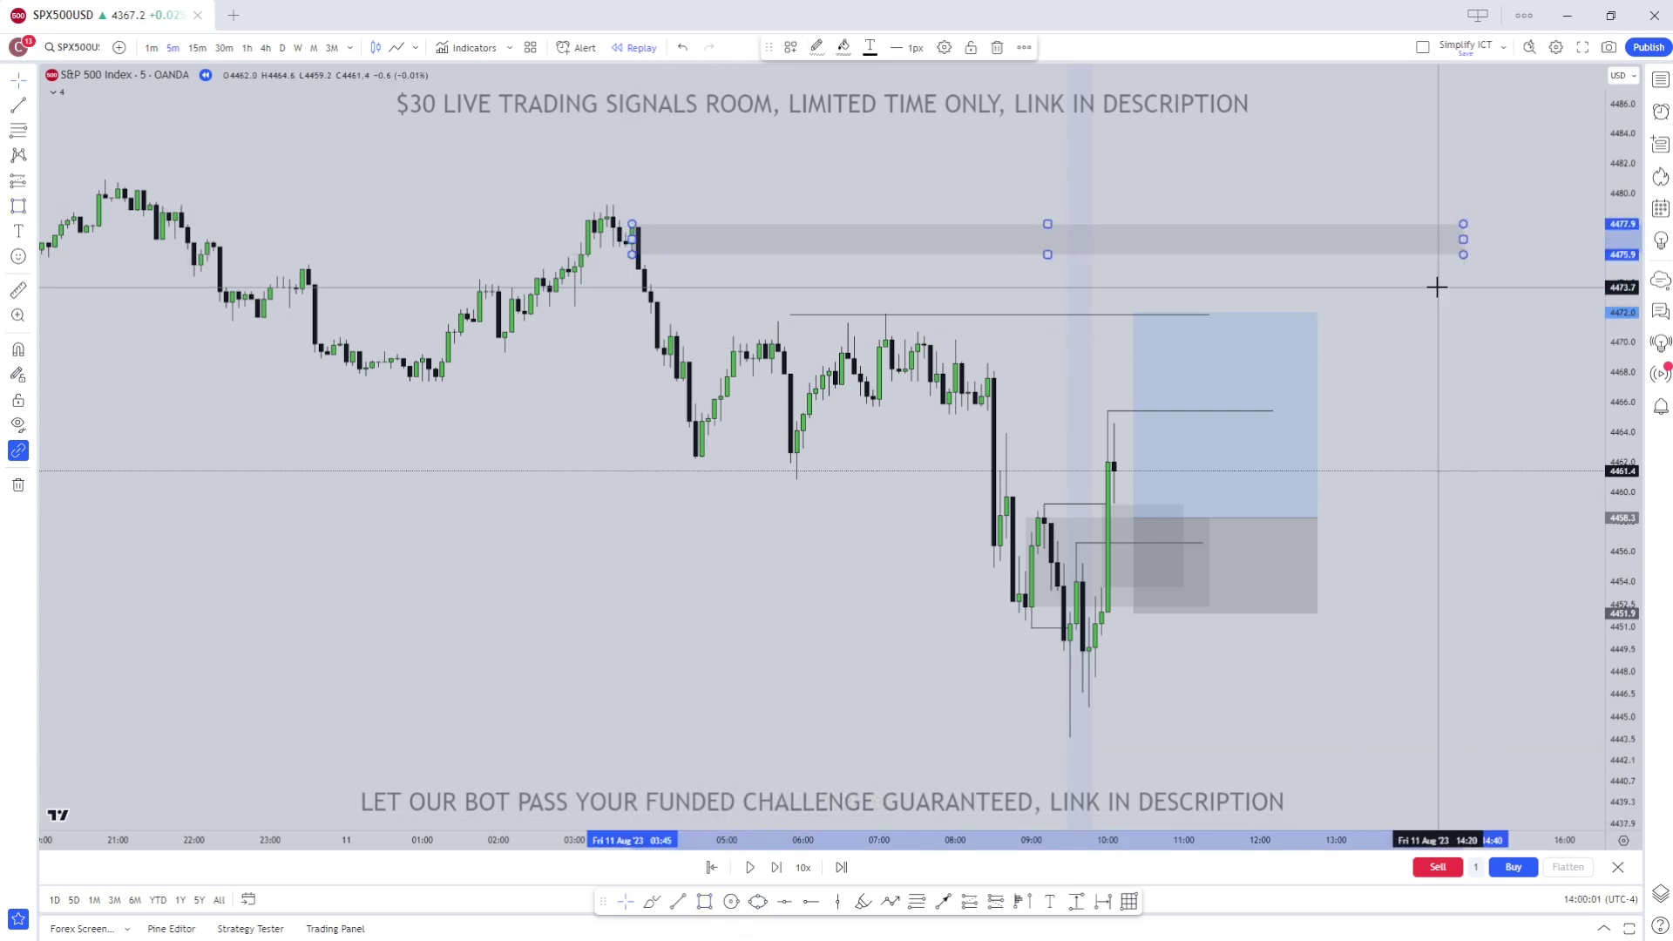
pyautogui.moveTo(1134, 312); pyautogui.dragTo(1158, 256)
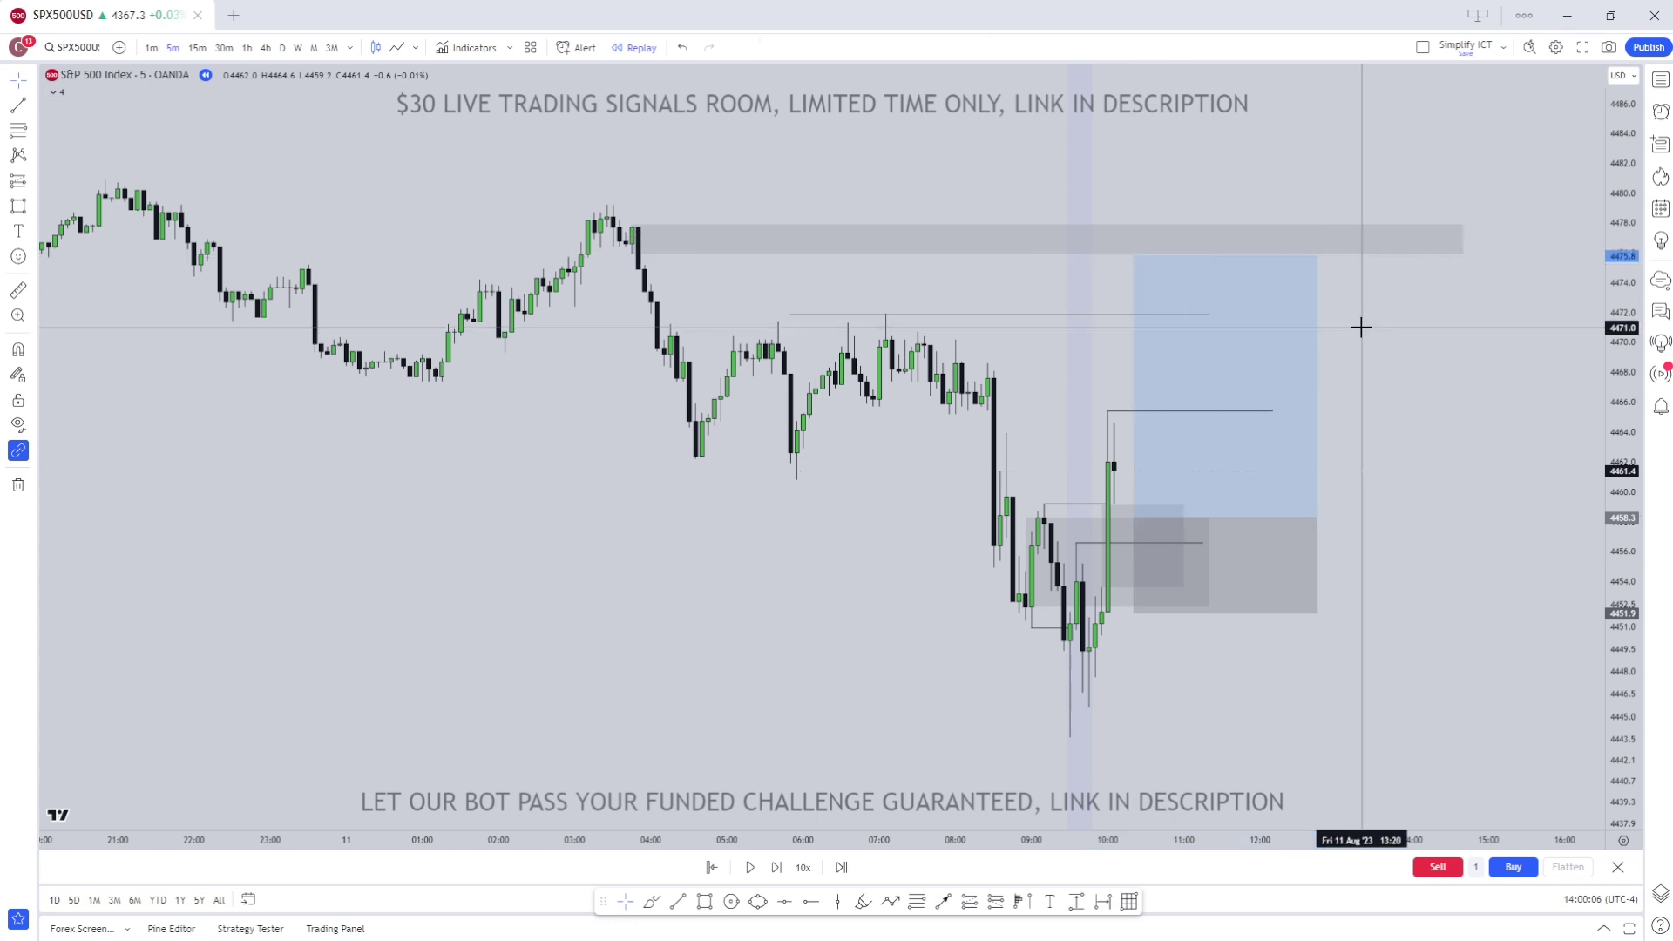
# - Advance the replay to the 10:40 candle and adjust the long position to start at 10:10 with its target at 4476.0
pyautogui.scroll(2, 1194, 471)
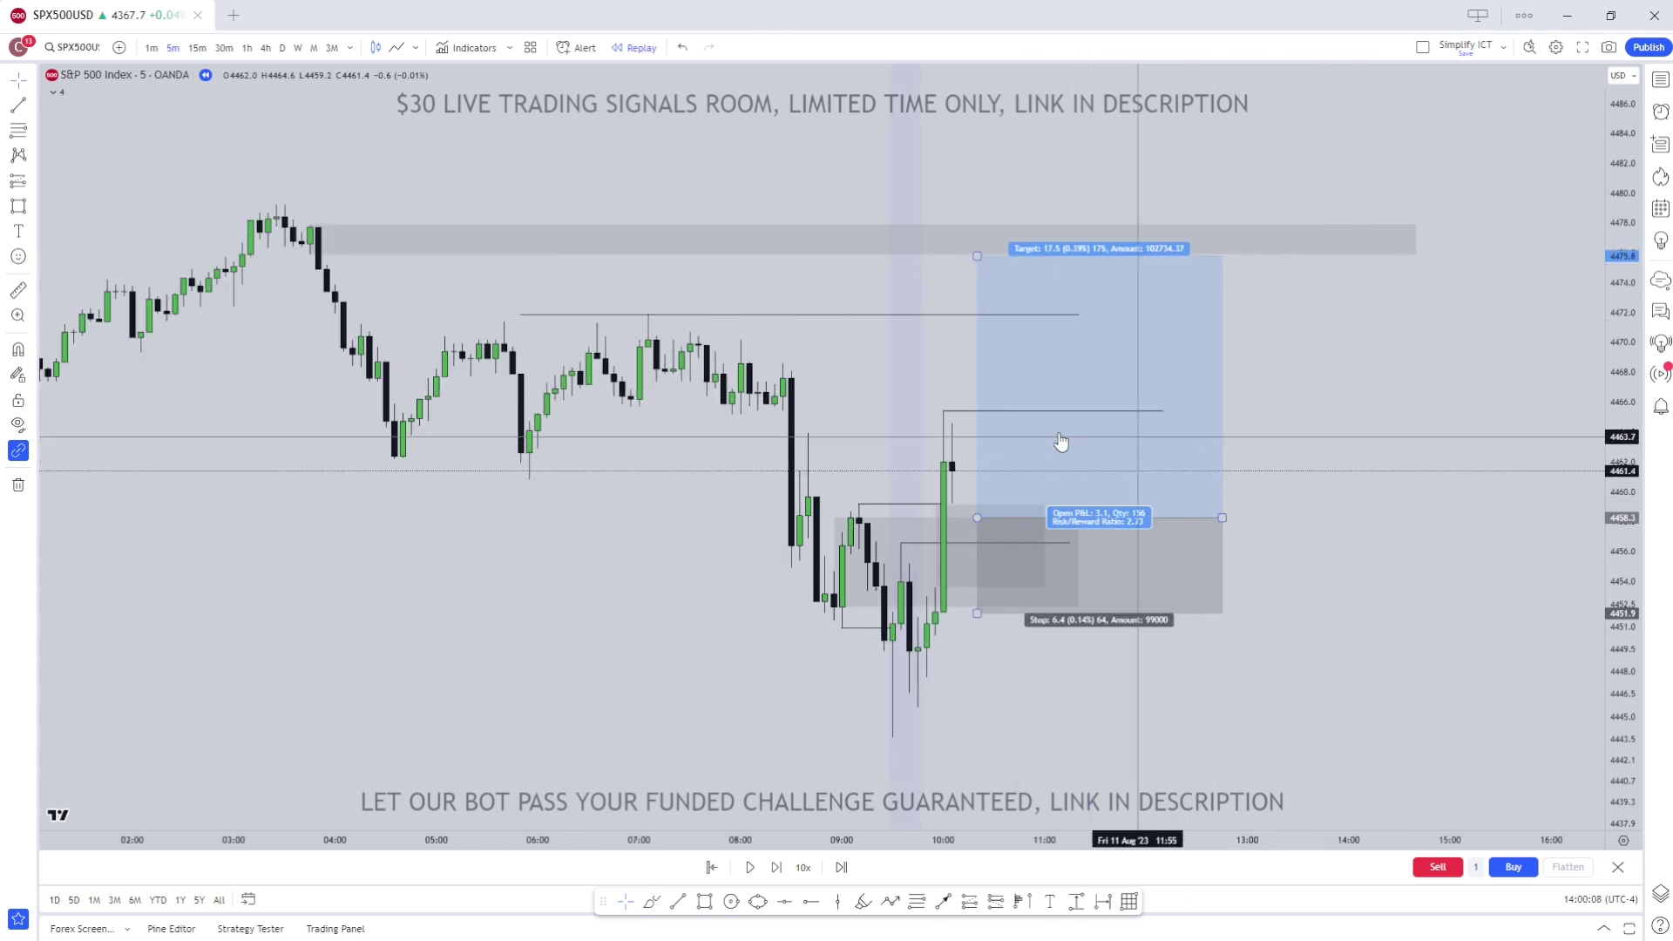
pyautogui.click(969, 413)
pyautogui.click(909, 333)
pyautogui.moveTo(1606, 598); pyautogui.dragTo(1597, 602)
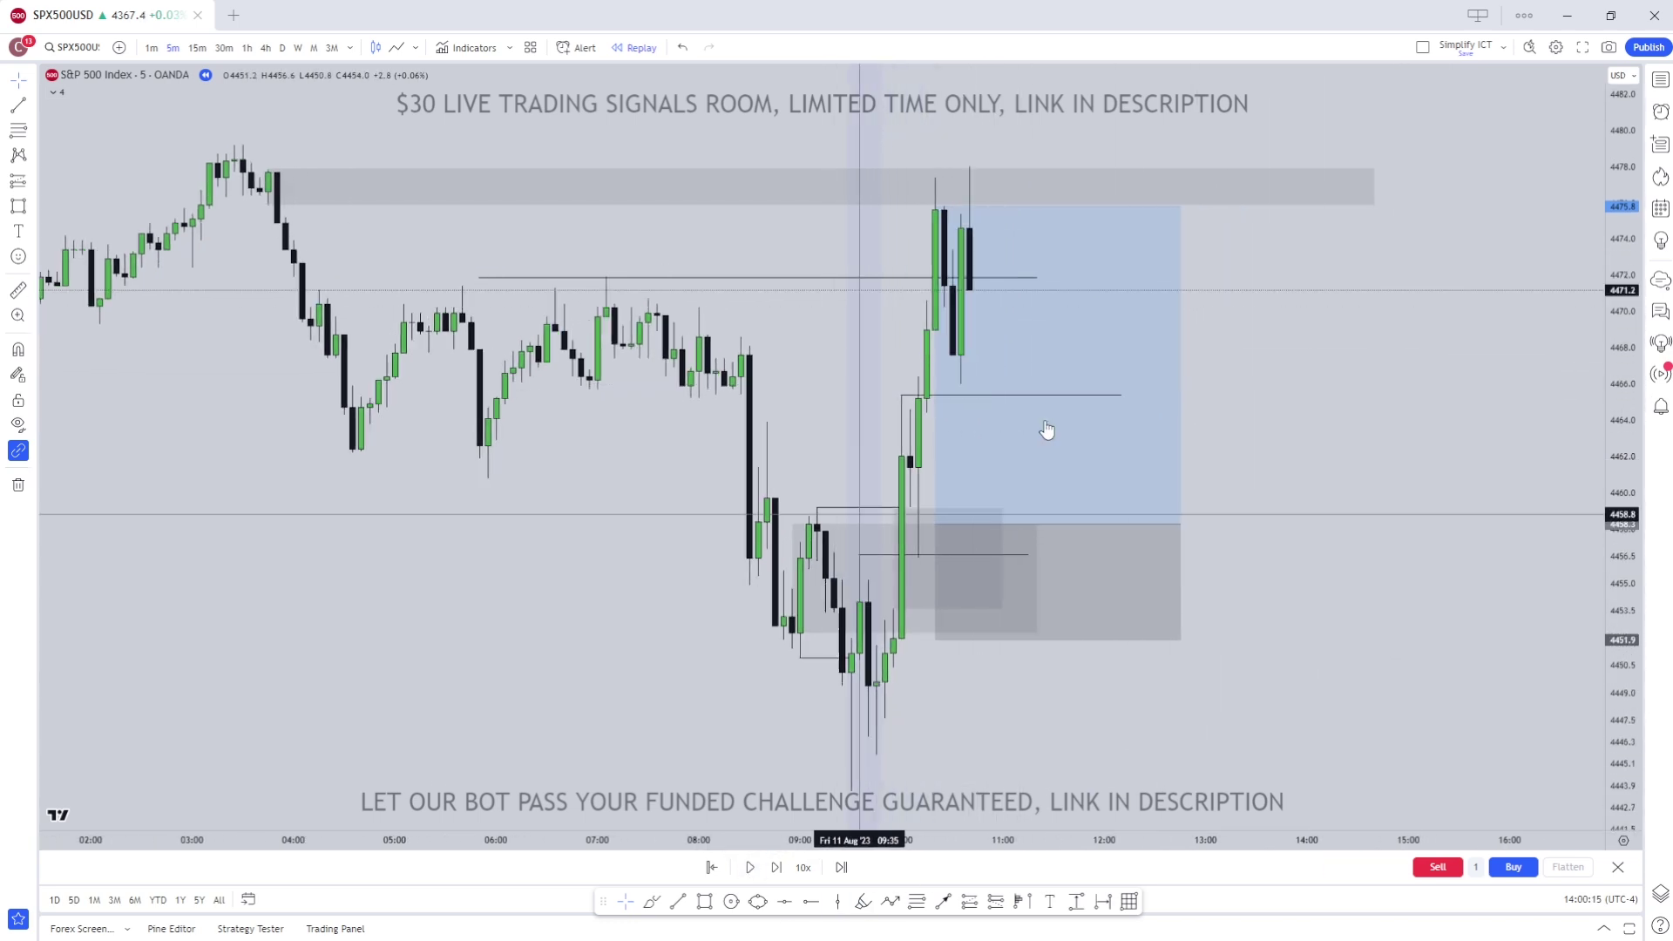
pyautogui.moveTo(948, 534); pyautogui.dragTo(936, 532)
pyautogui.click(911, 491)
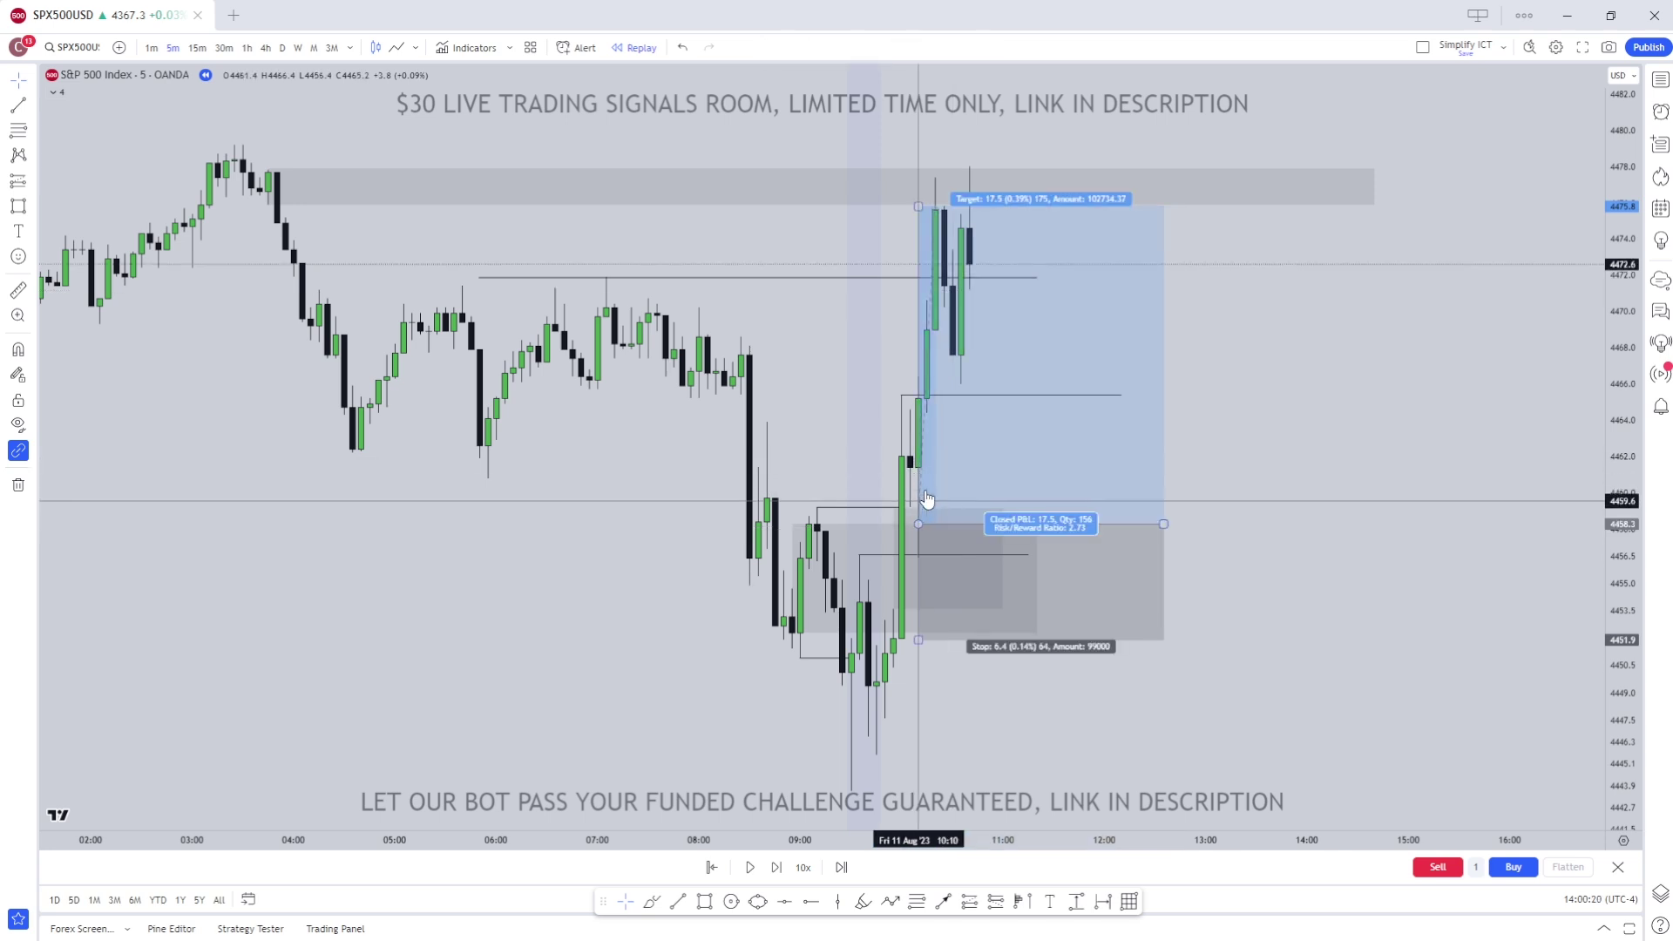
pyautogui.press('Escape')
pyautogui.click(936, 501)
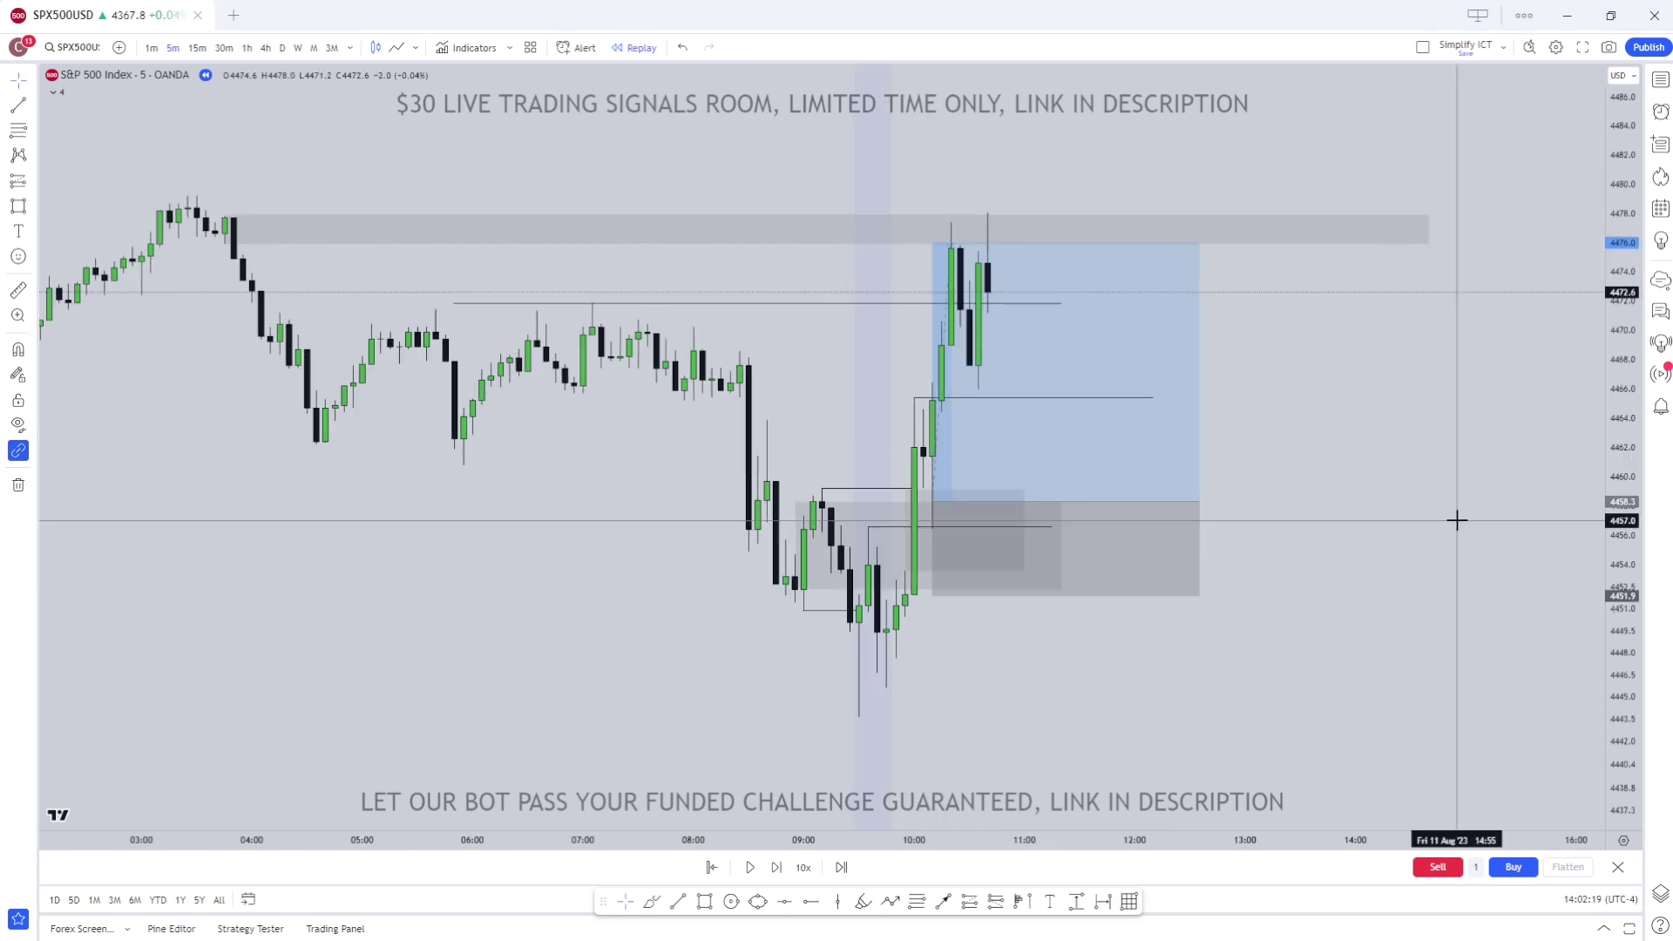
pyautogui.click(905, 530)
pyautogui.click(960, 533)
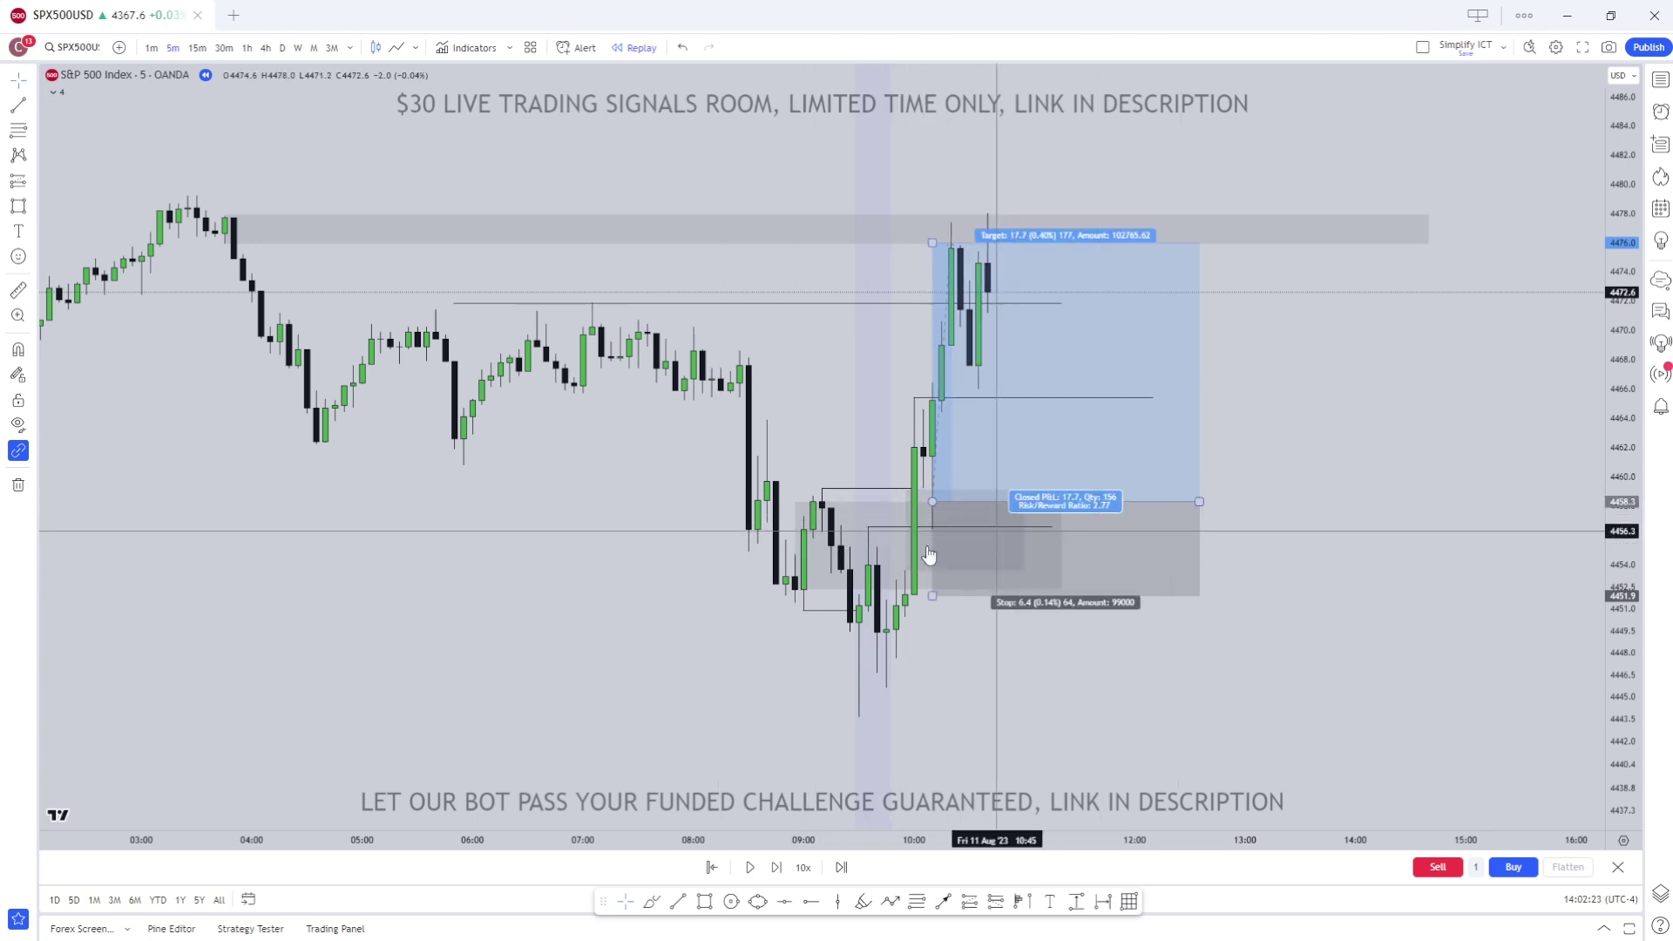
pyautogui.click(1031, 665)
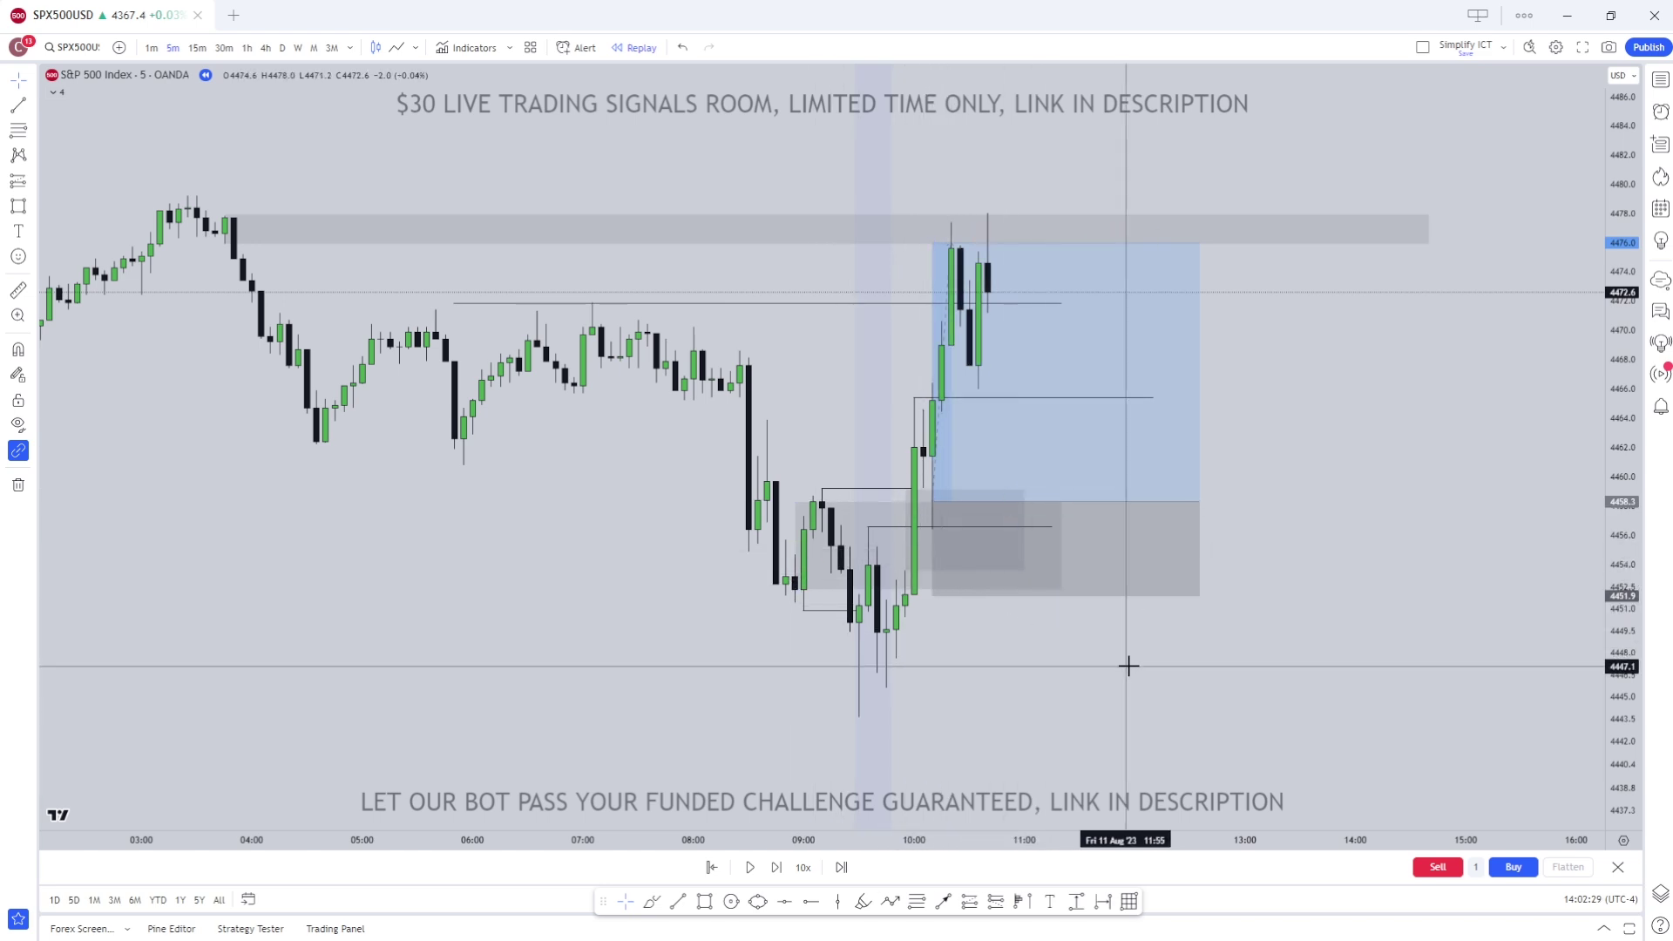
pyautogui.click(962, 572)
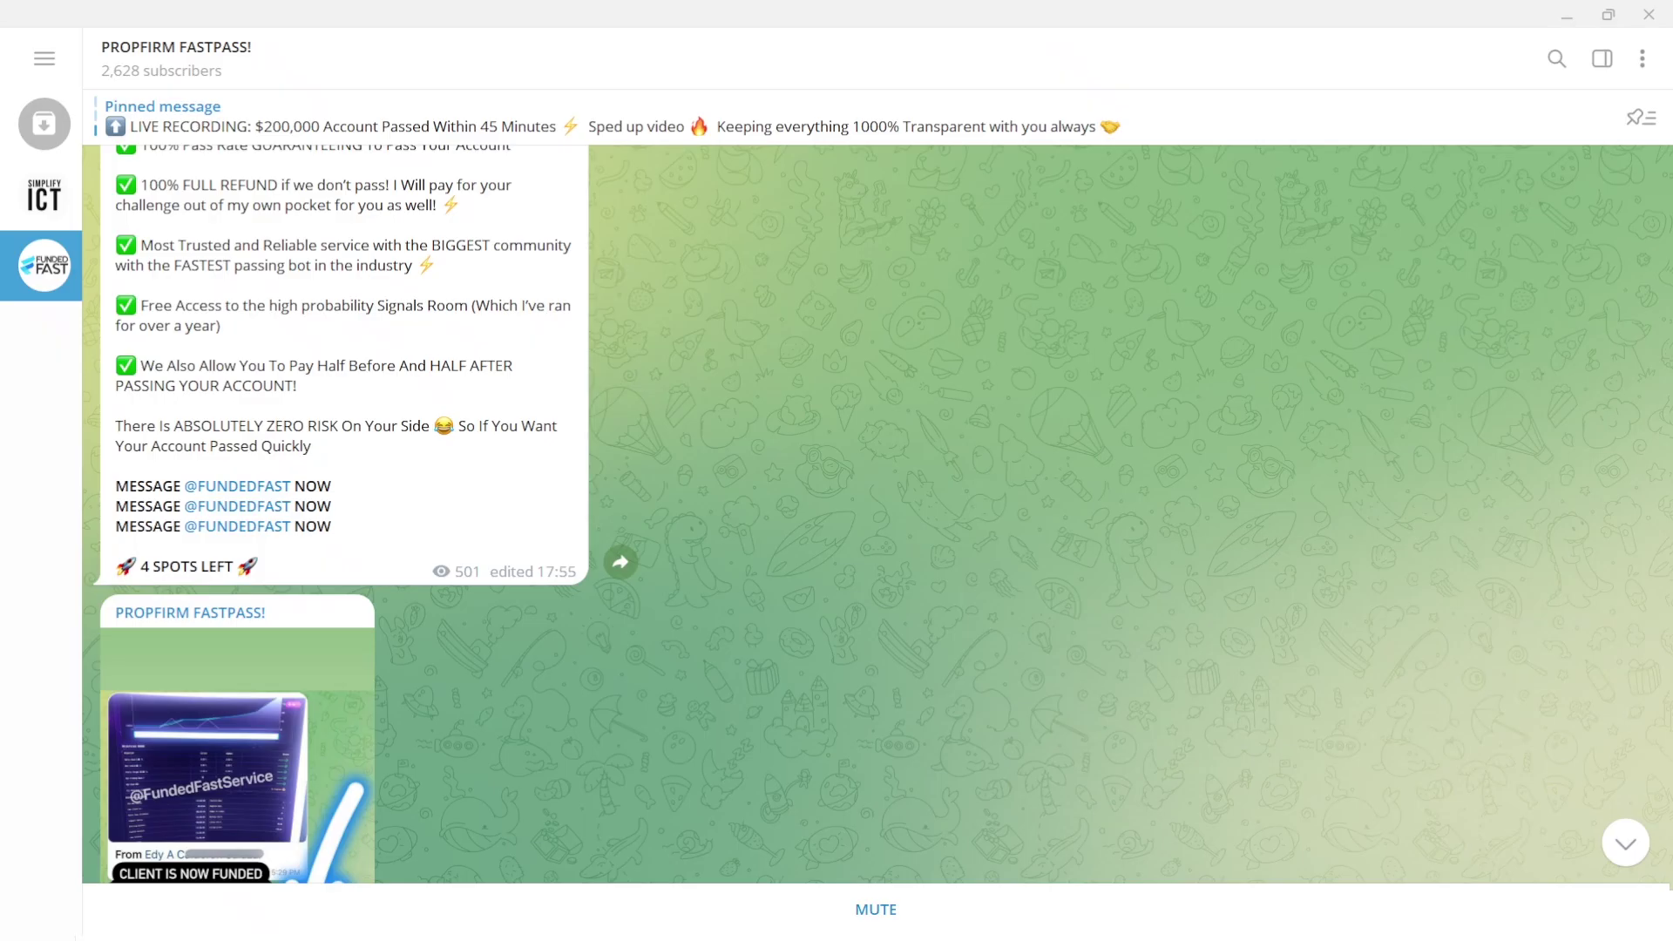
# - In Telegram, review the PROPFIRM FASTPASS! channel's info and its August 17 posts about passed accounts
pyautogui.click(285, 73)
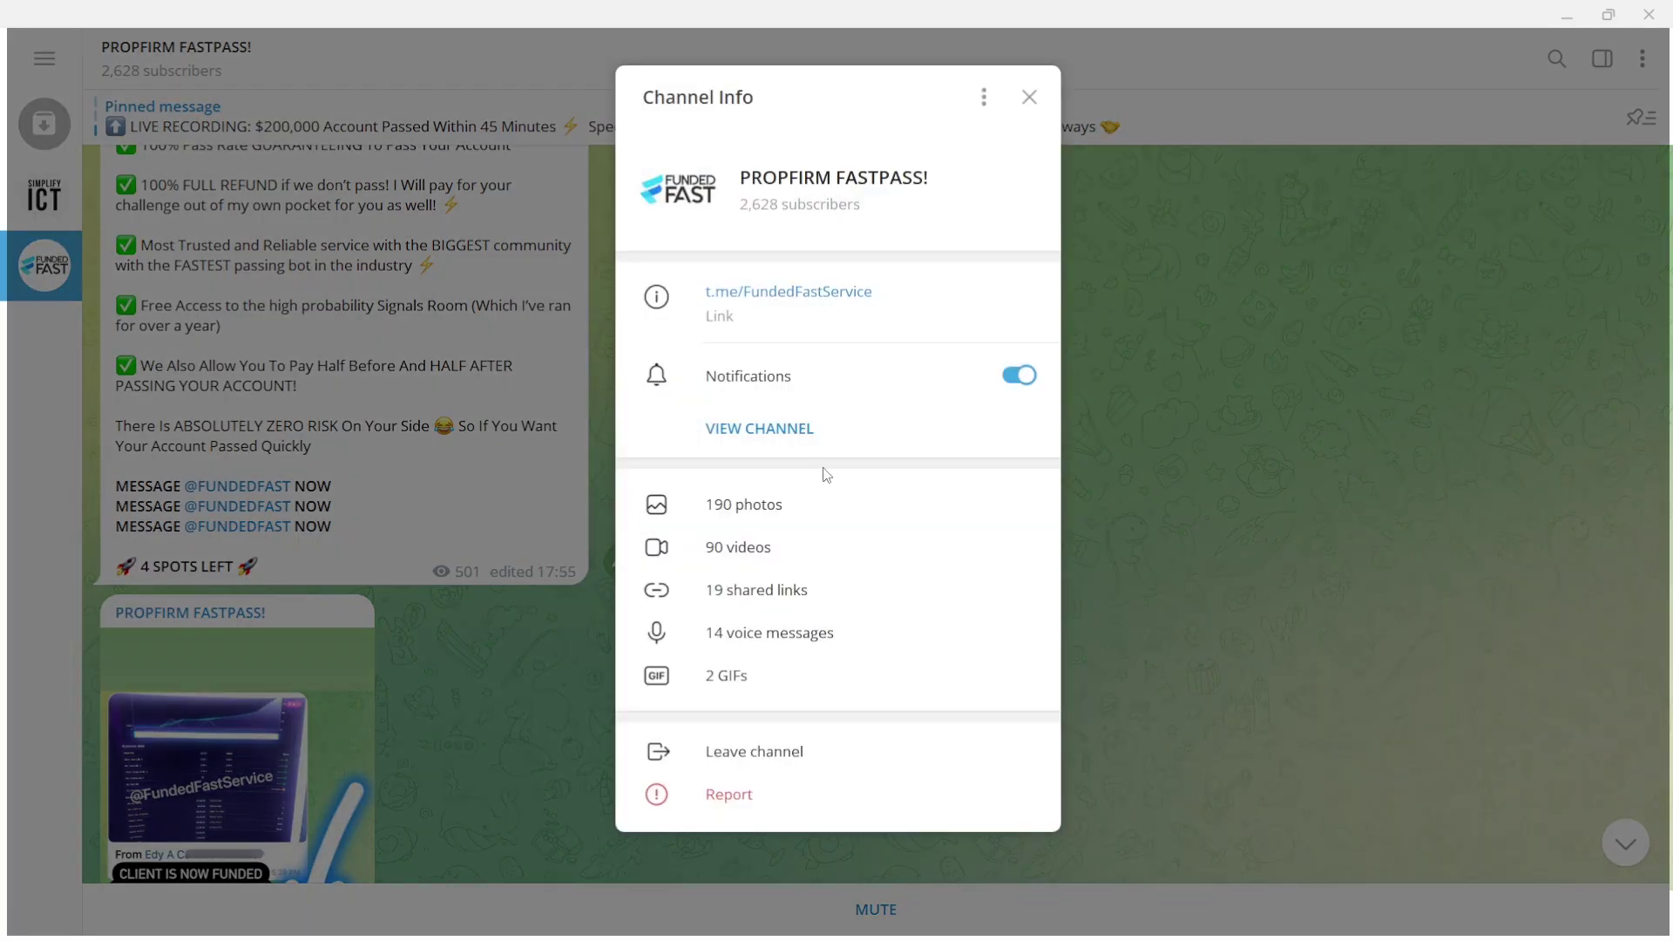
pyautogui.click(1201, 471)
pyautogui.scroll(3, 990, 476)
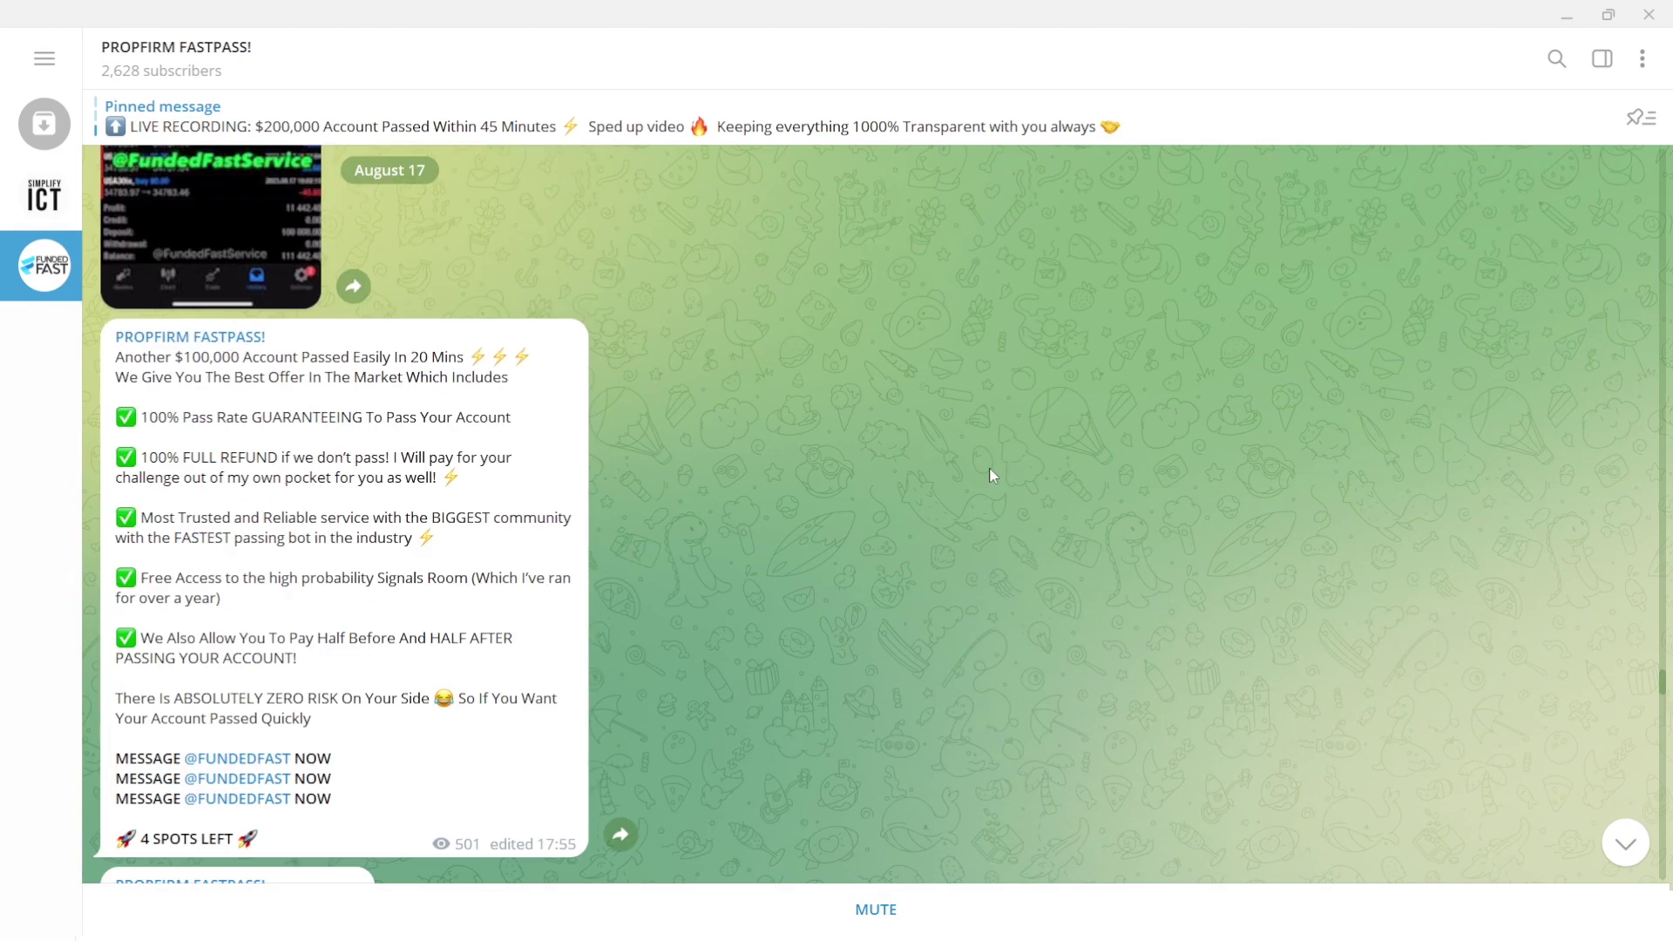
pyautogui.scroll(5, 892, 479)
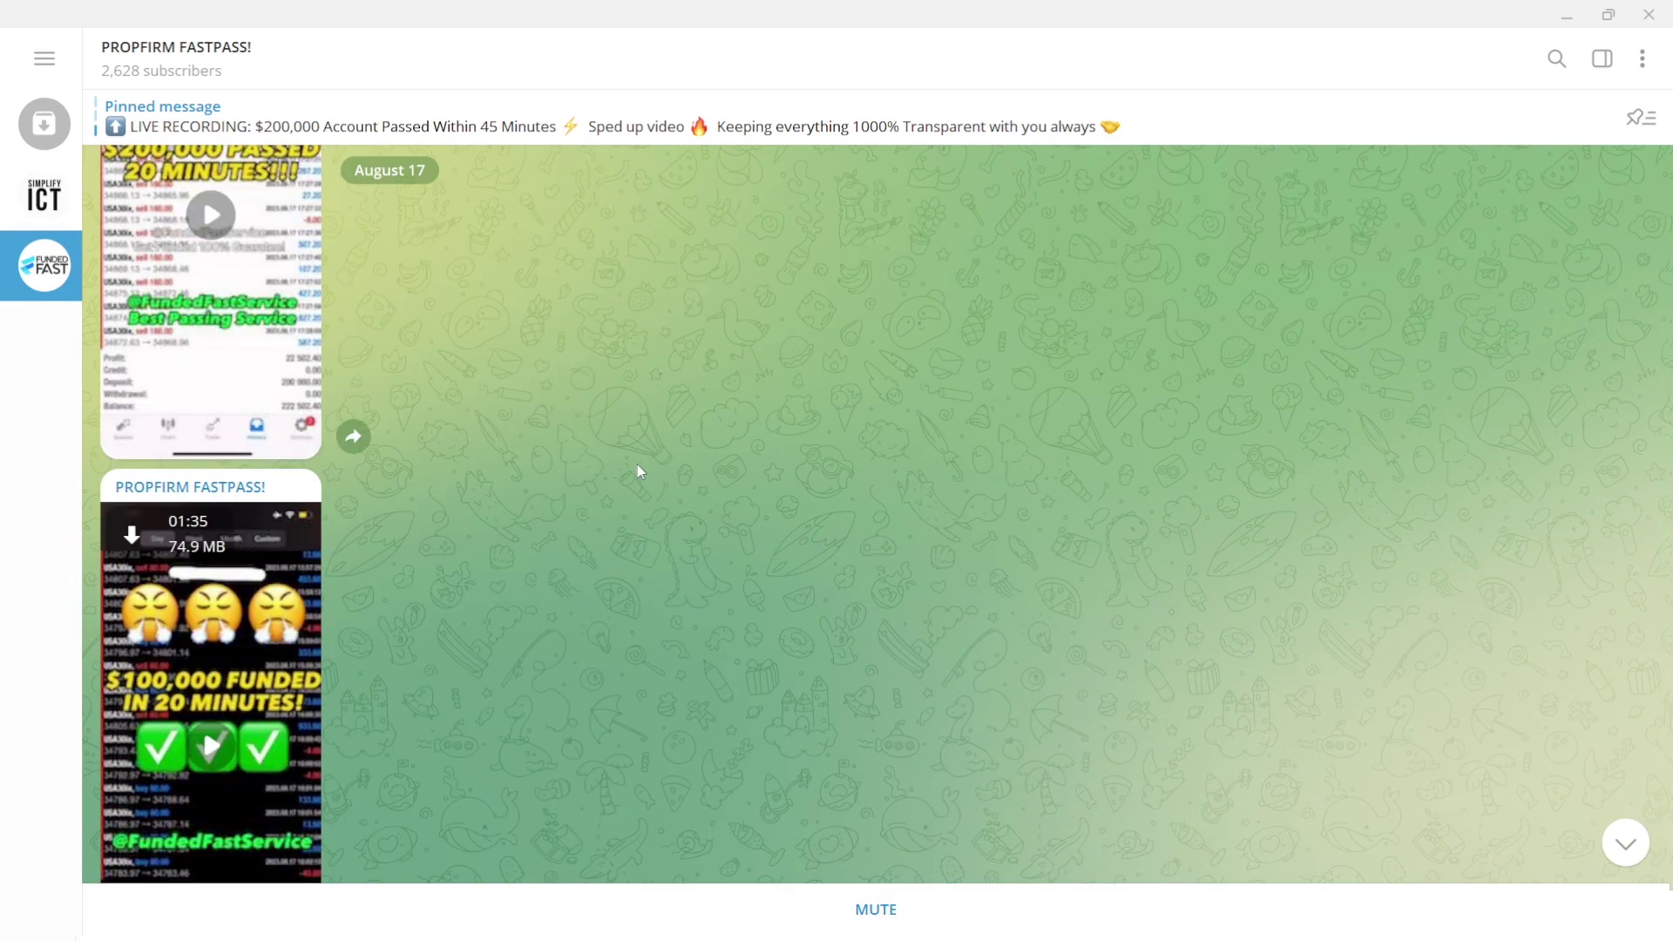
pyautogui.click(296, 67)
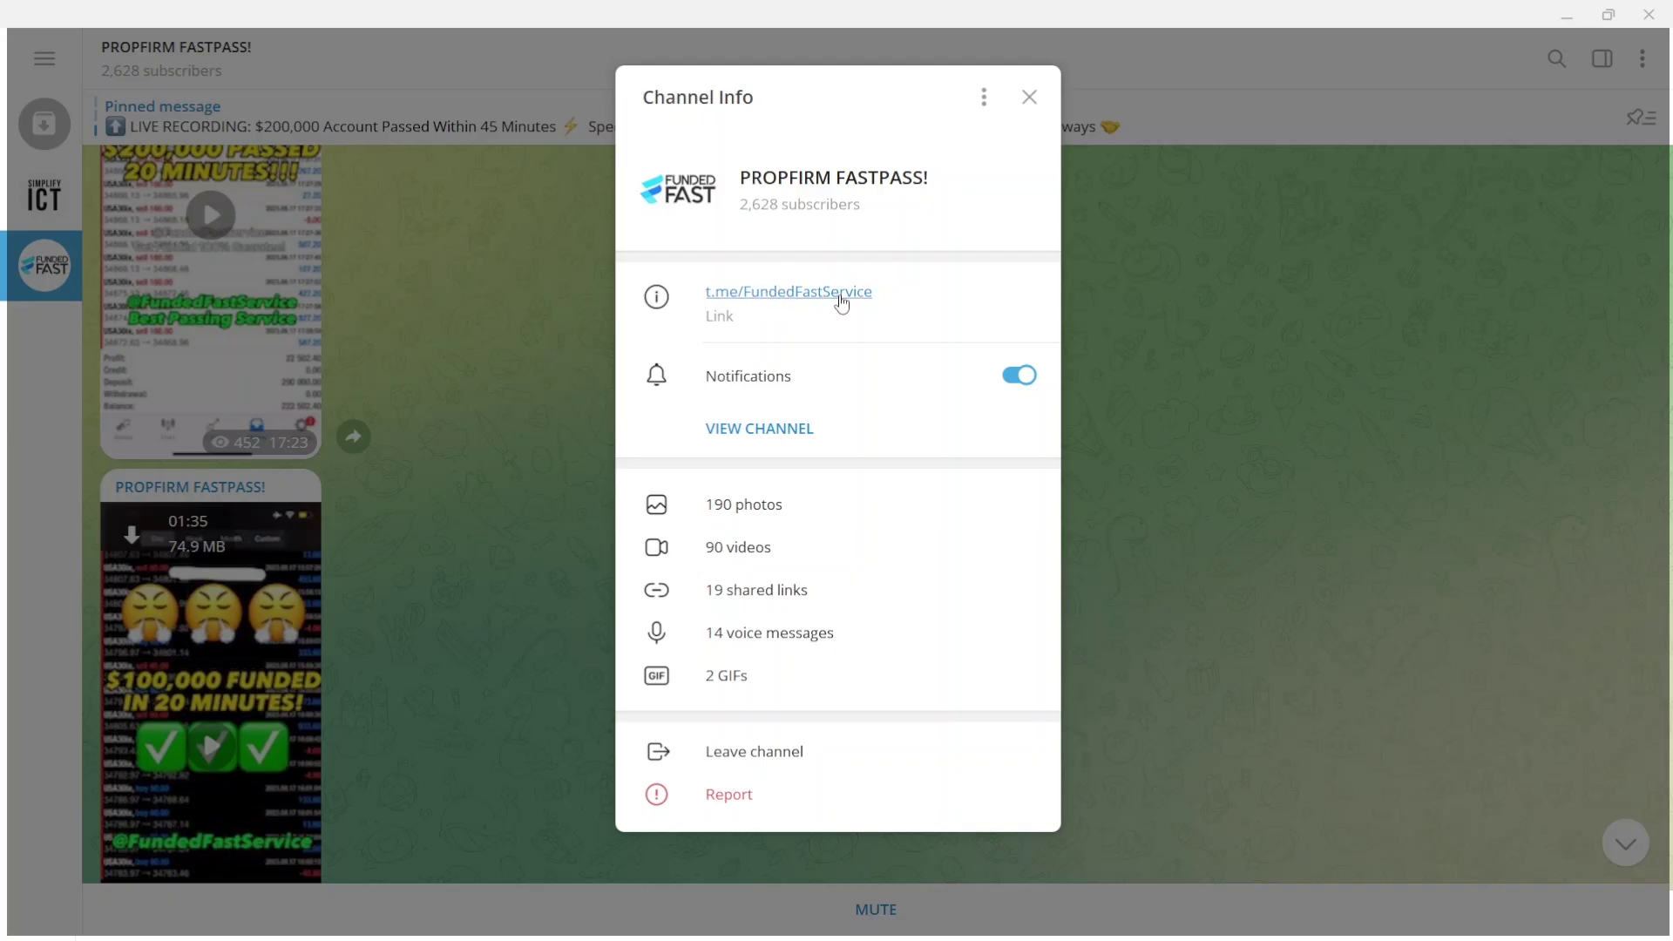
pyautogui.click(1154, 324)
# - Look back through the channel's earlier posts and view the full-size photo of client certificates from August 16
pyautogui.scroll(6, 835, 390)
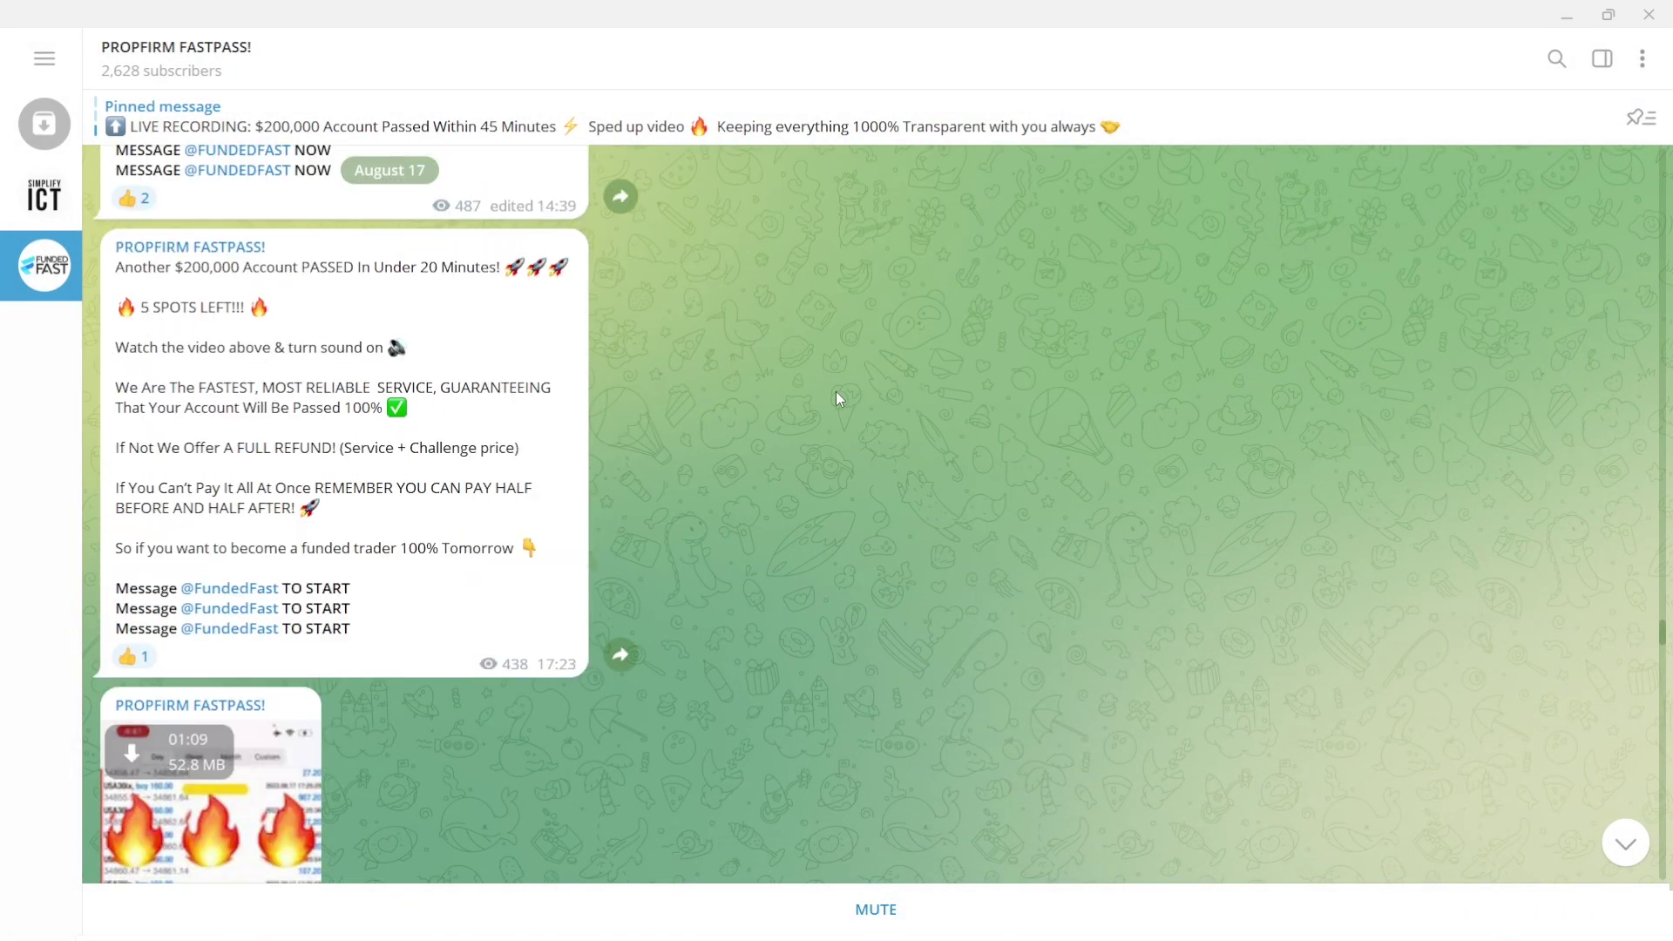
pyautogui.scroll(6, 838, 398)
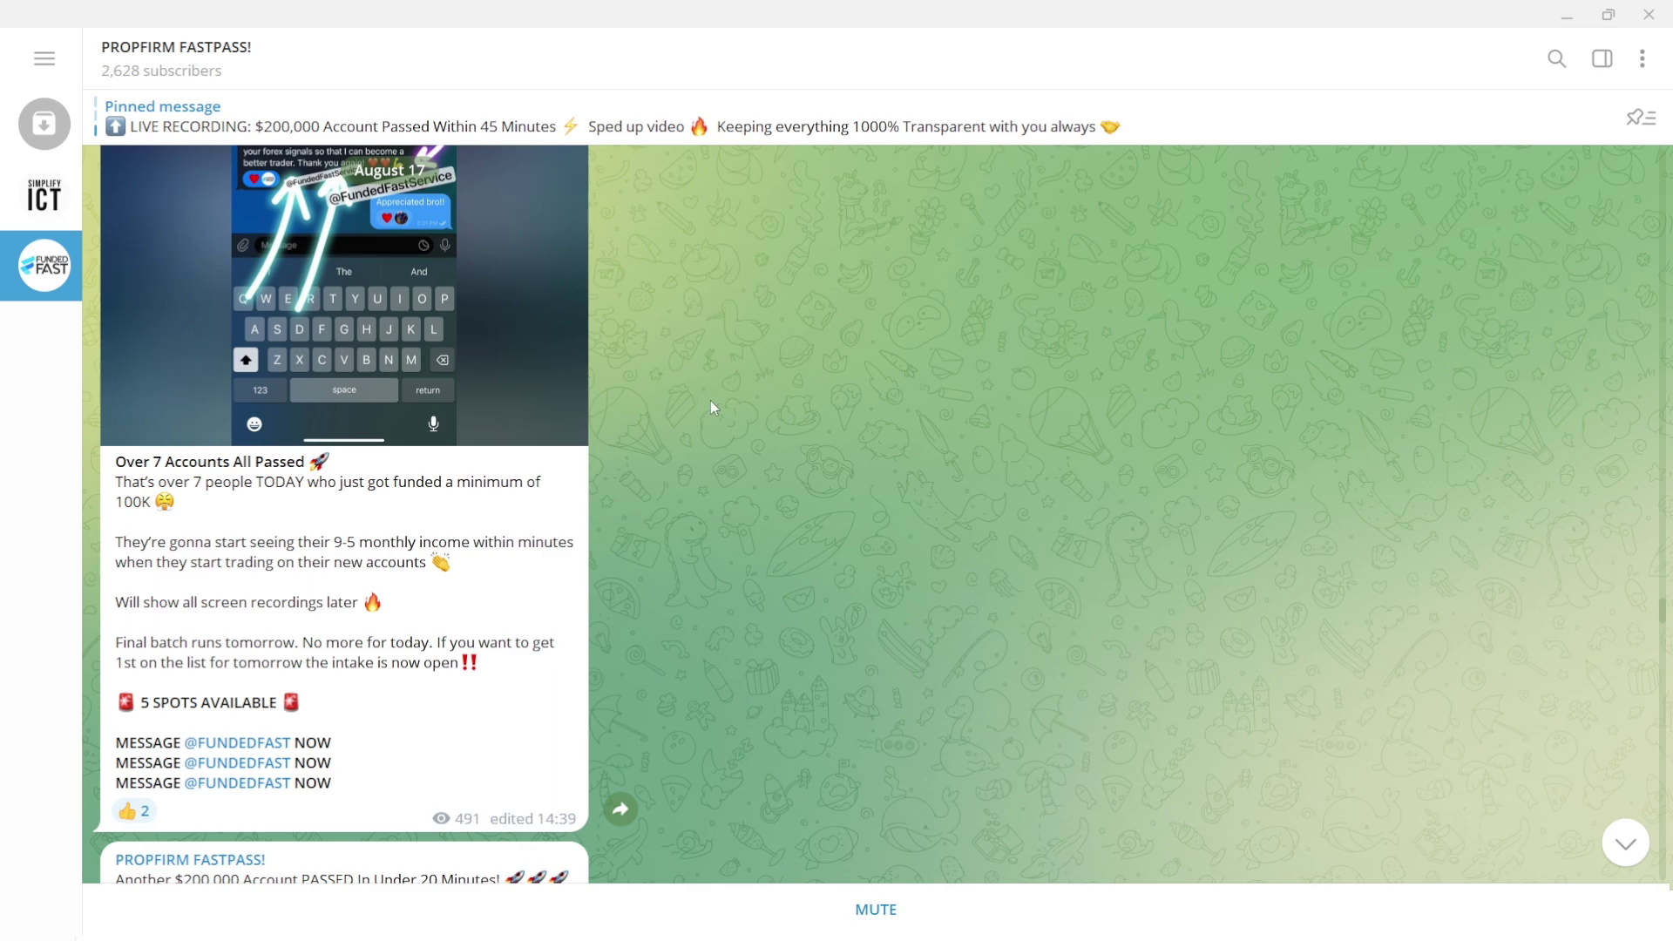
pyautogui.scroll(7, 712, 405)
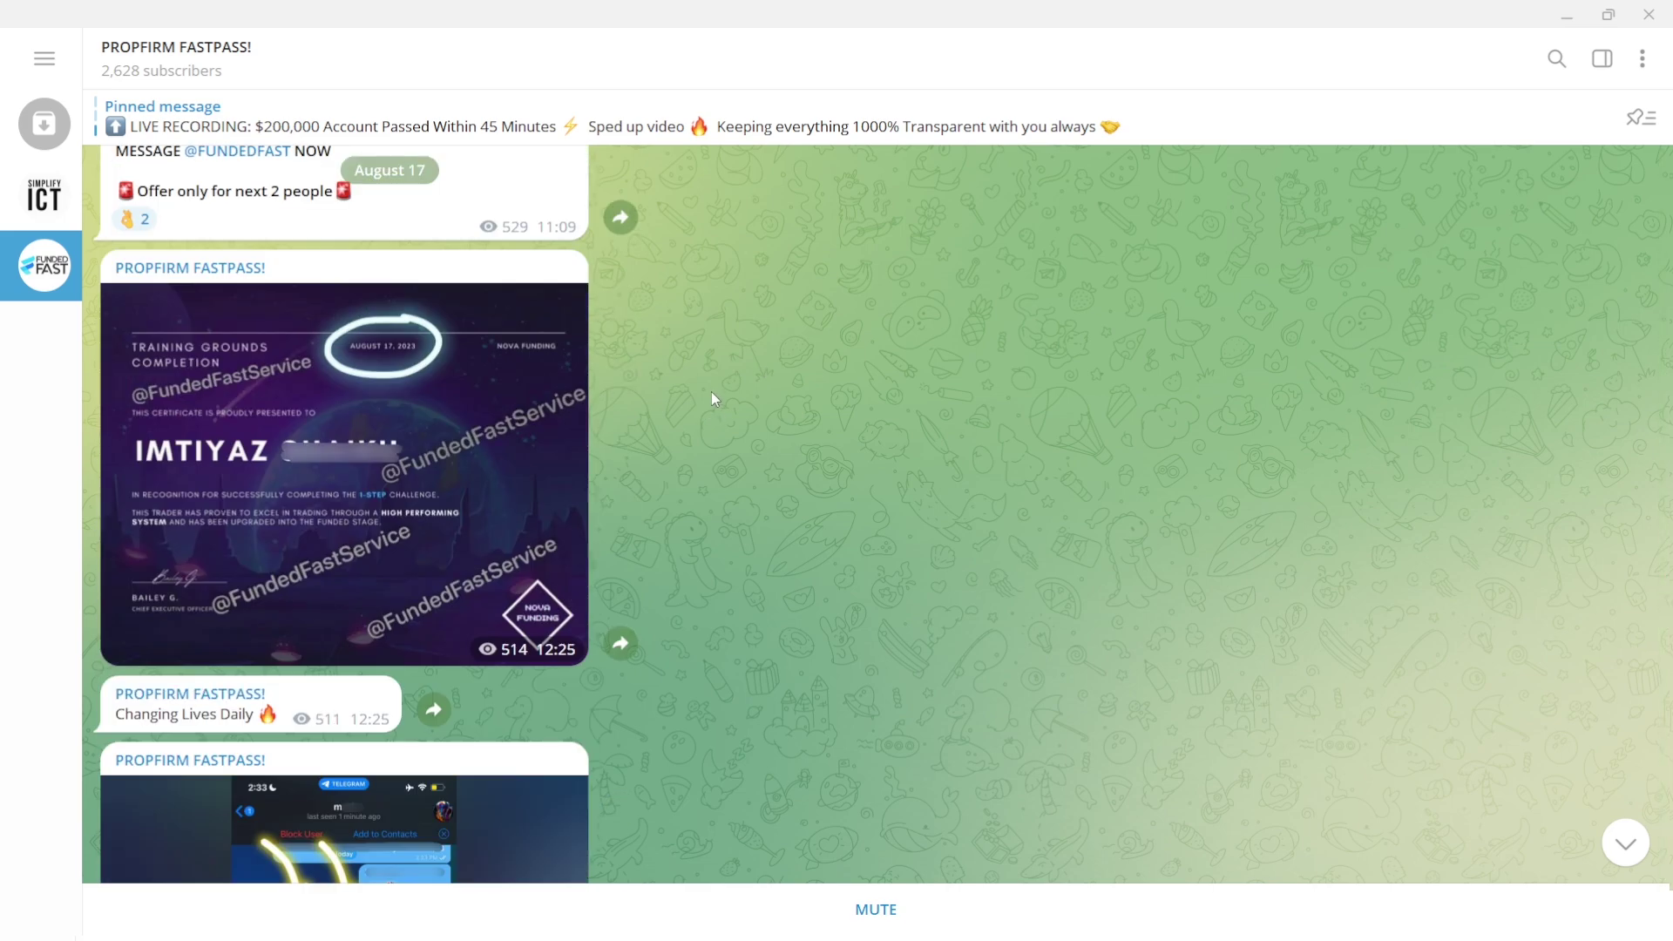
pyautogui.scroll(6, 711, 396)
pyautogui.scroll(2, 692, 369)
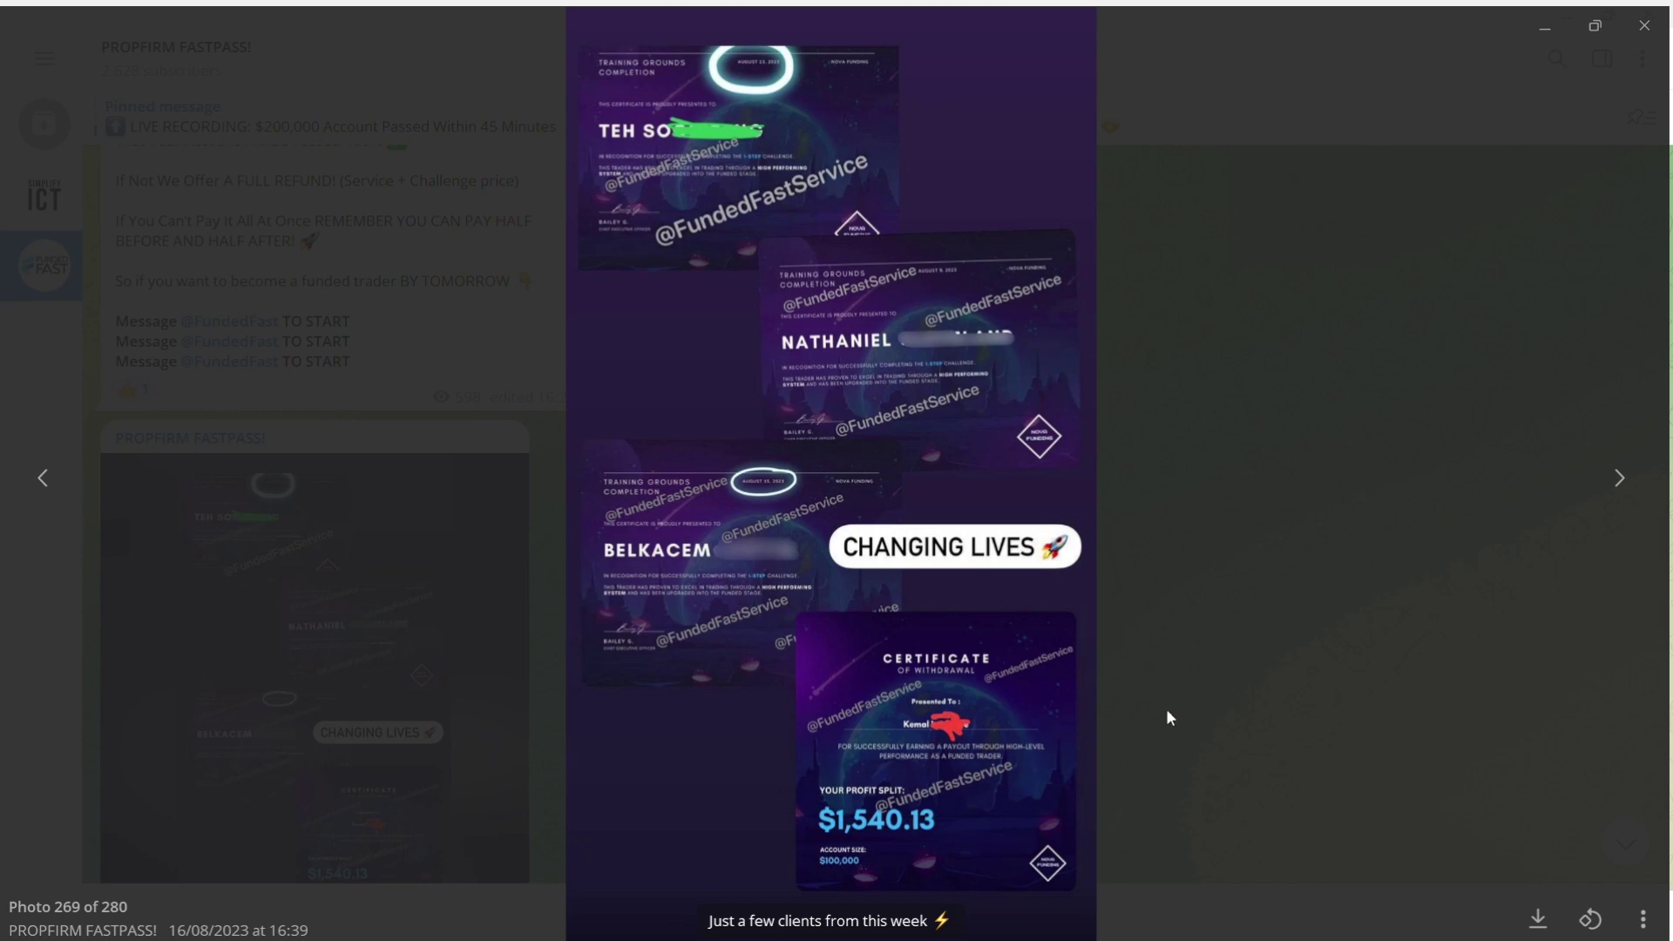
pyautogui.click(938, 741)
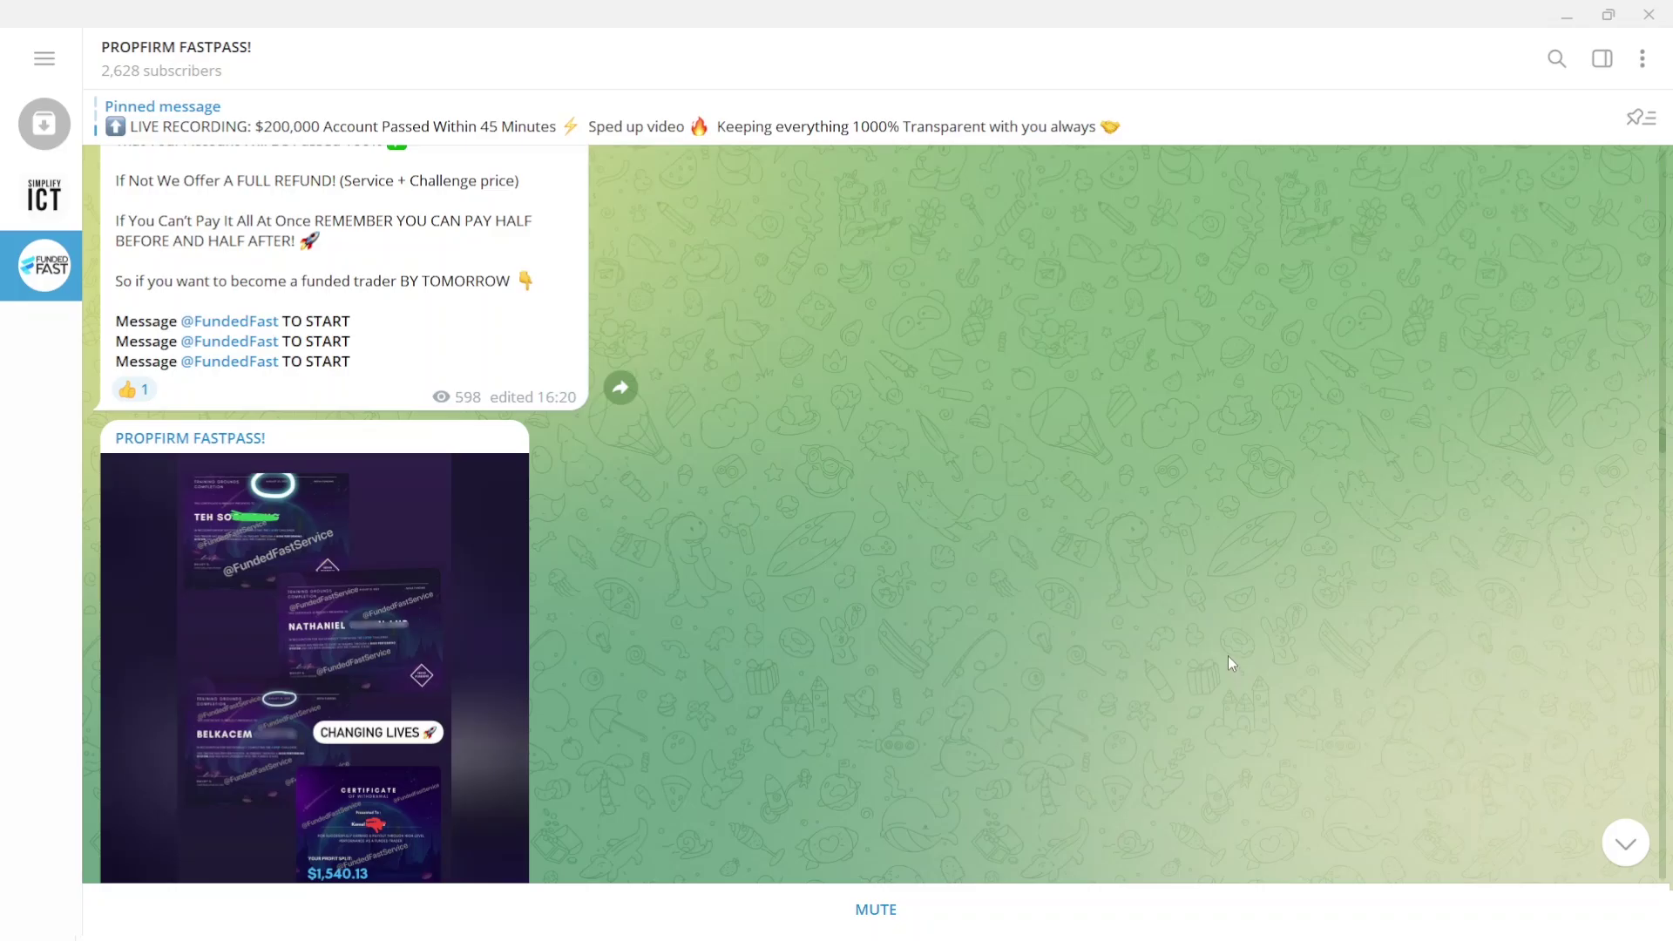
# - Return to the August 17 posts and check the PROPFIRM FASTPASS! channel link in its info
pyautogui.scroll(-8, 1216, 625)
pyautogui.scroll(-8, 1217, 629)
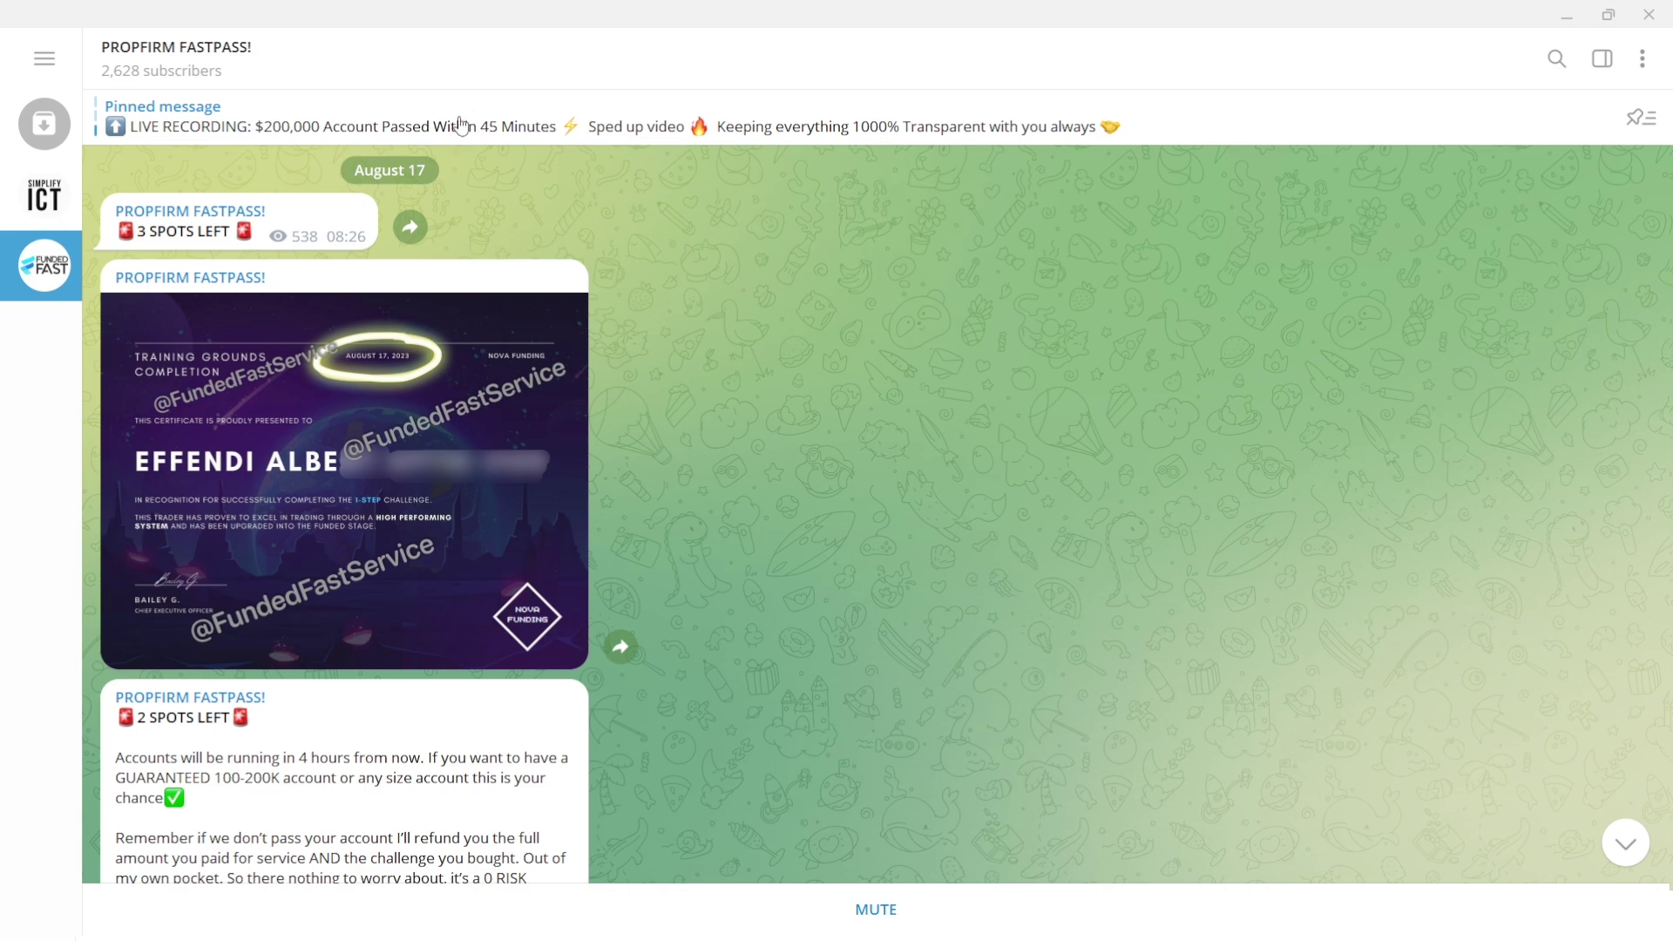
pyautogui.click(408, 56)
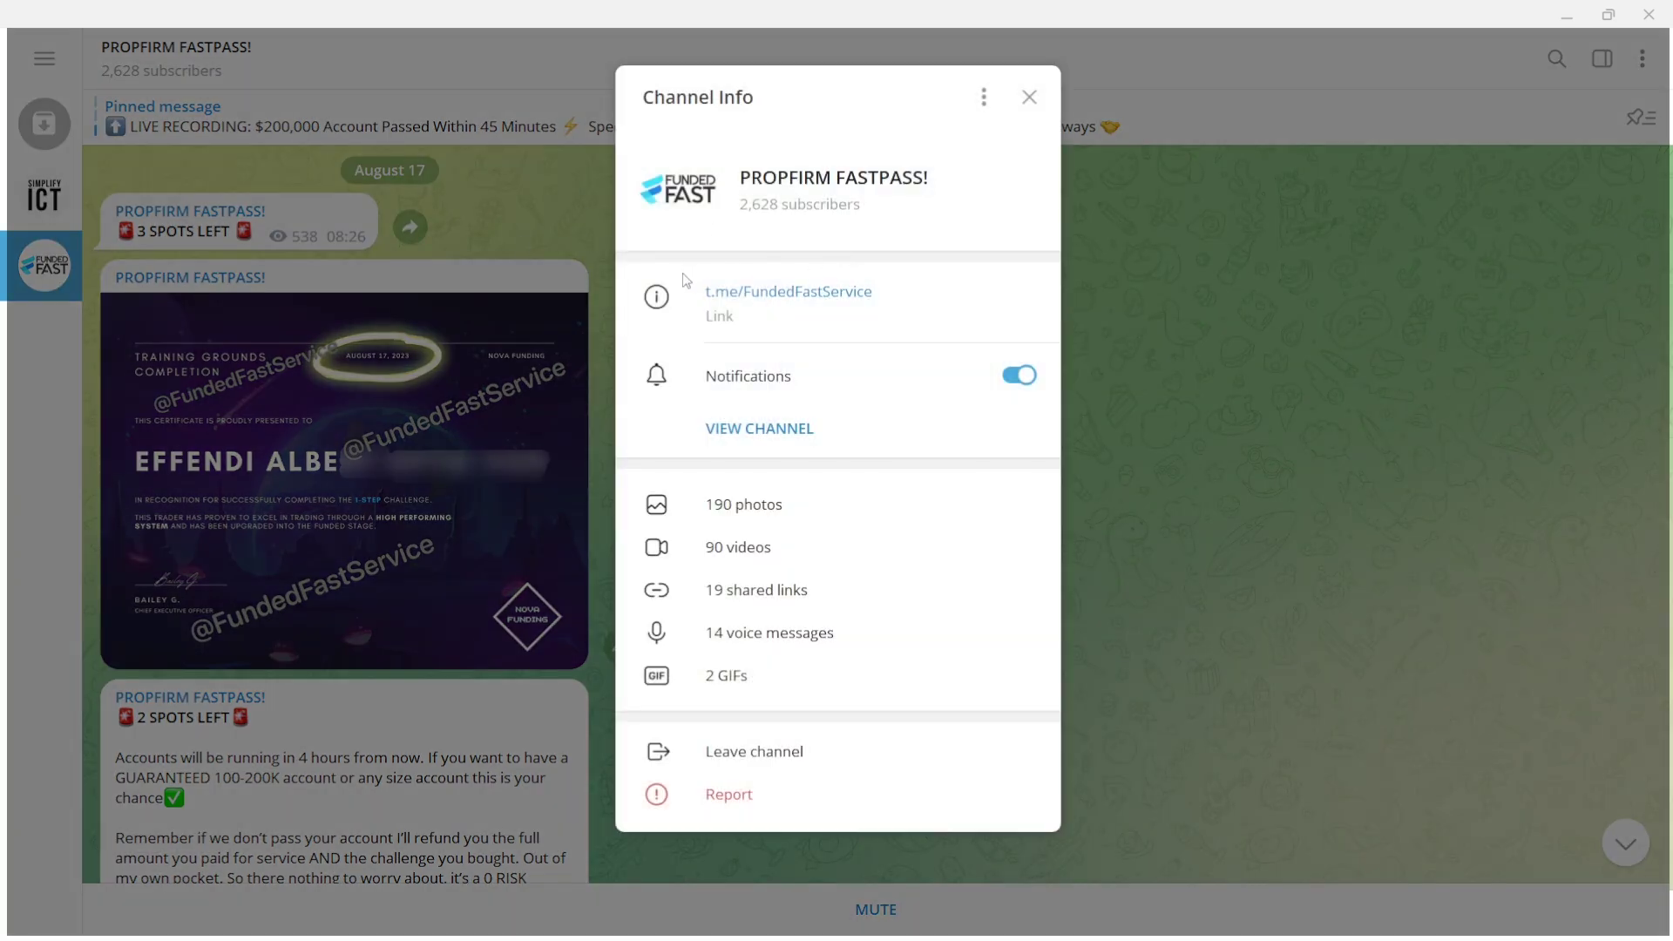
pyautogui.press('Escape')
# - Open the Simplify ICT Signals channel to show its latest trade signals
pyautogui.click(48, 196)
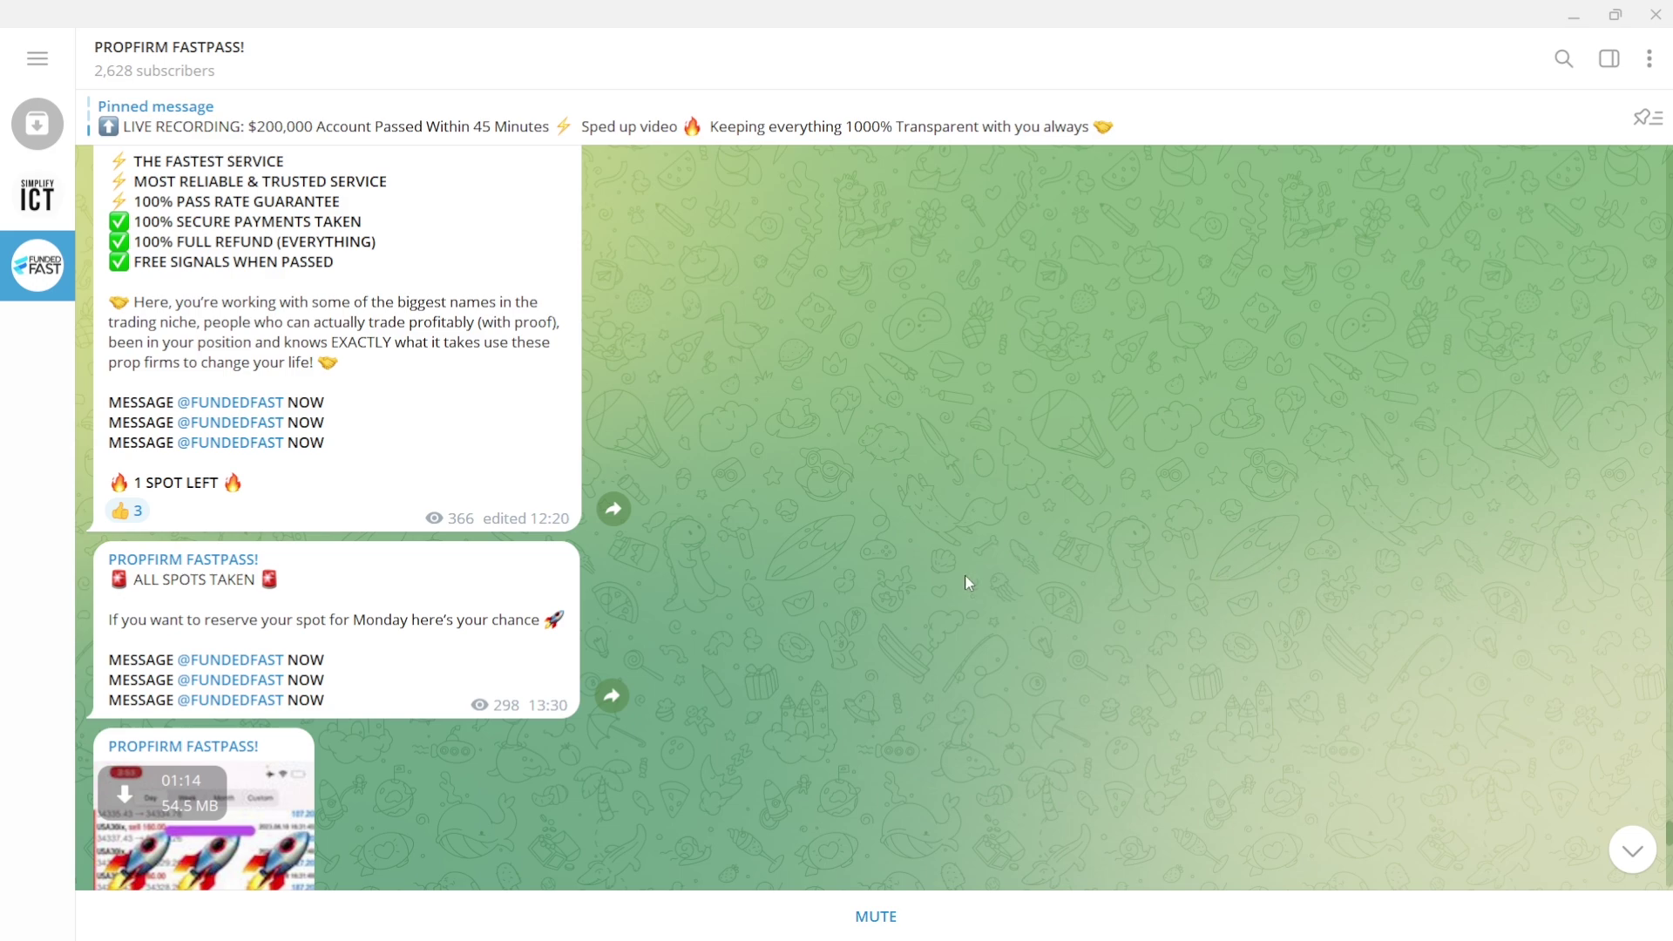
pyautogui.scroll(-5, 975, 575)
pyautogui.click(14, 205)
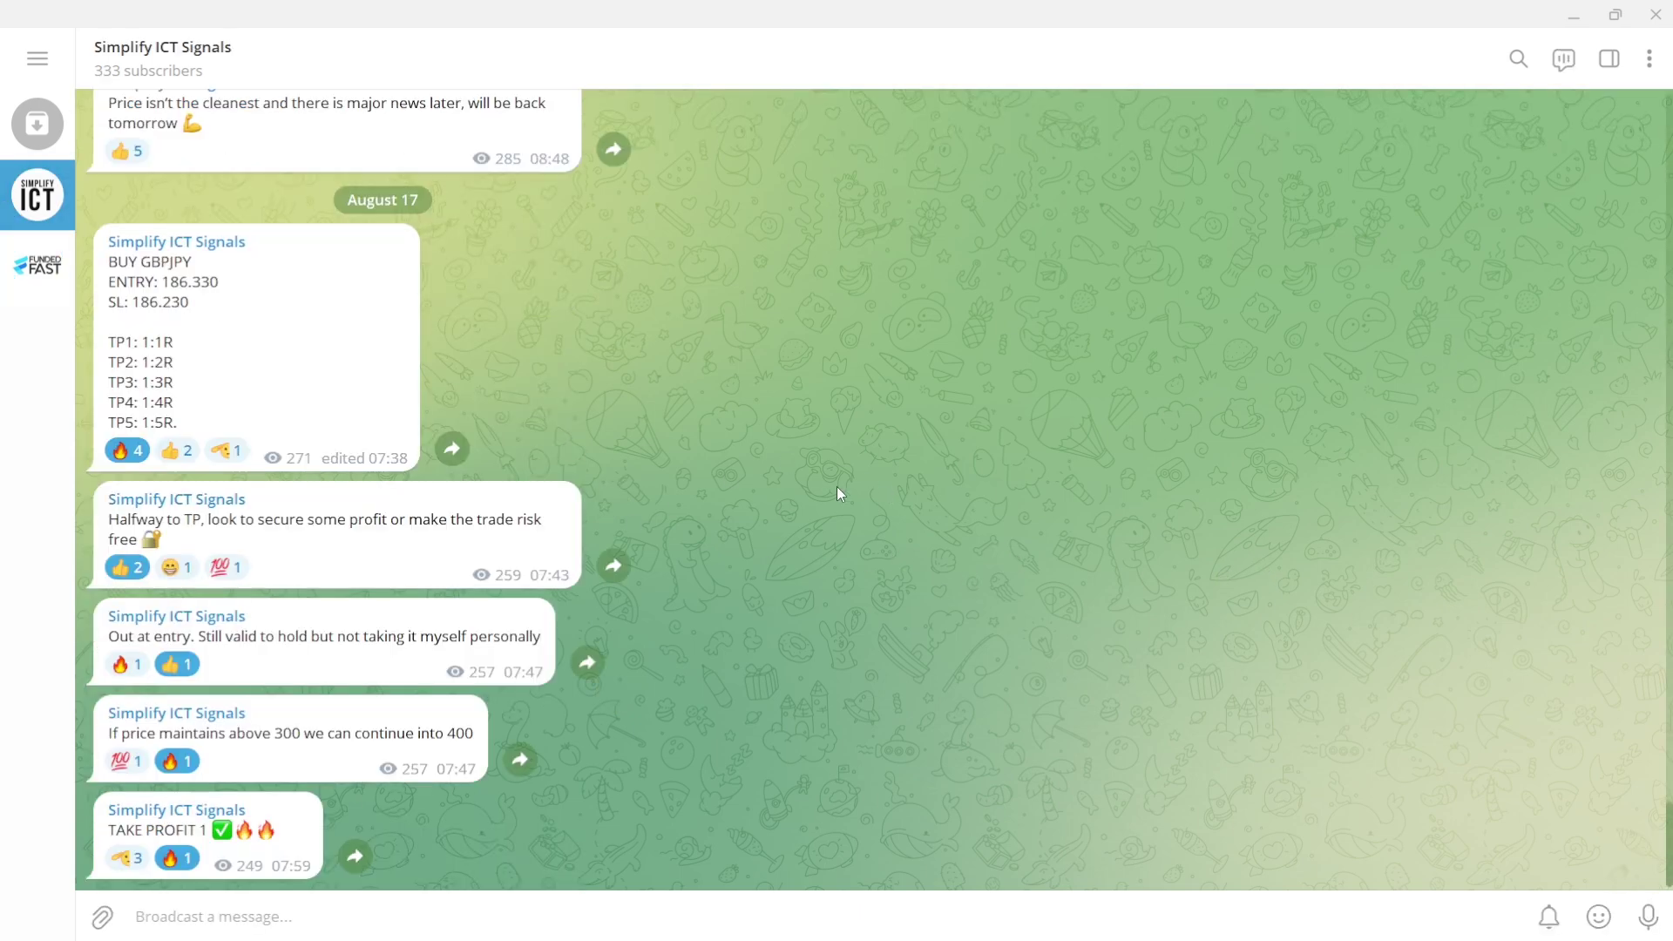